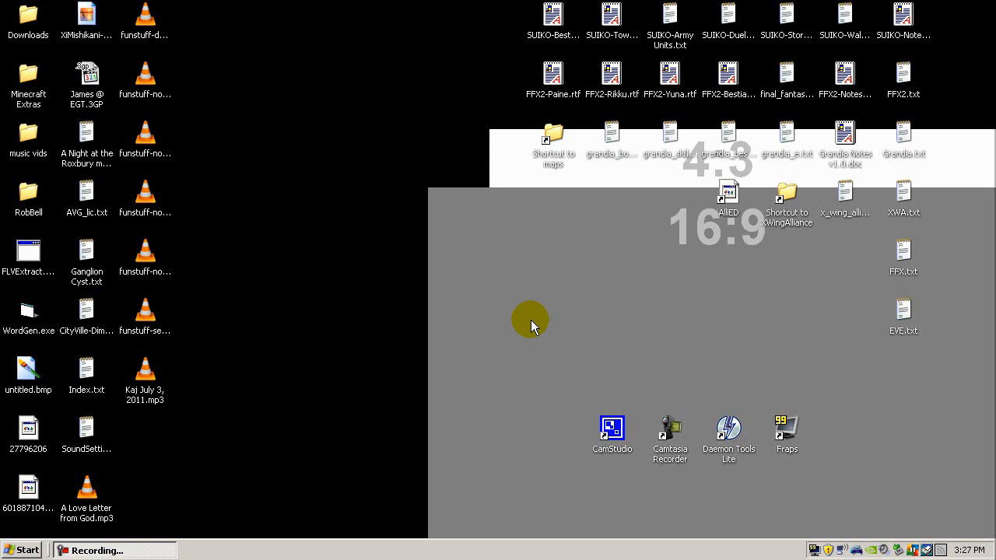
Open Firefox and search Google for virtualdub
click(24, 549)
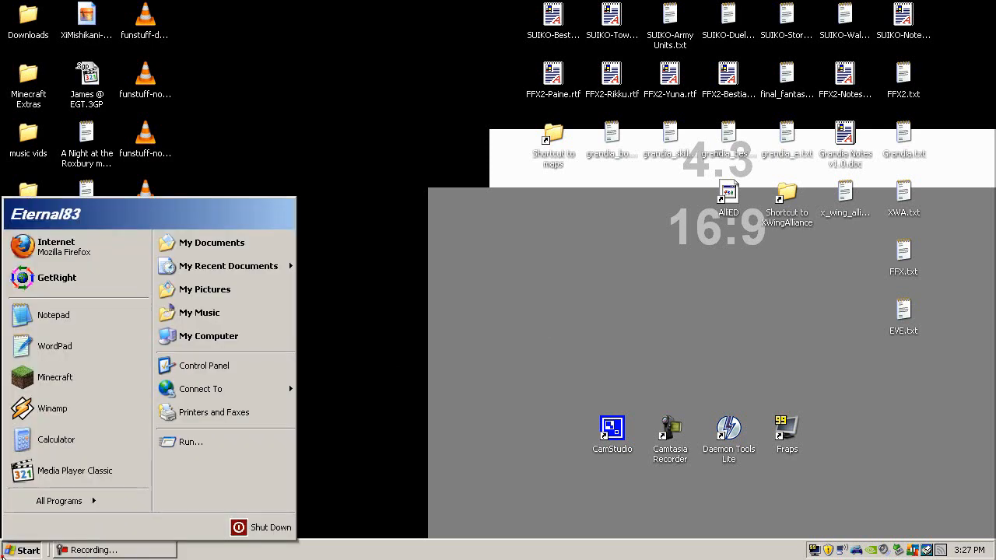
click(82, 251)
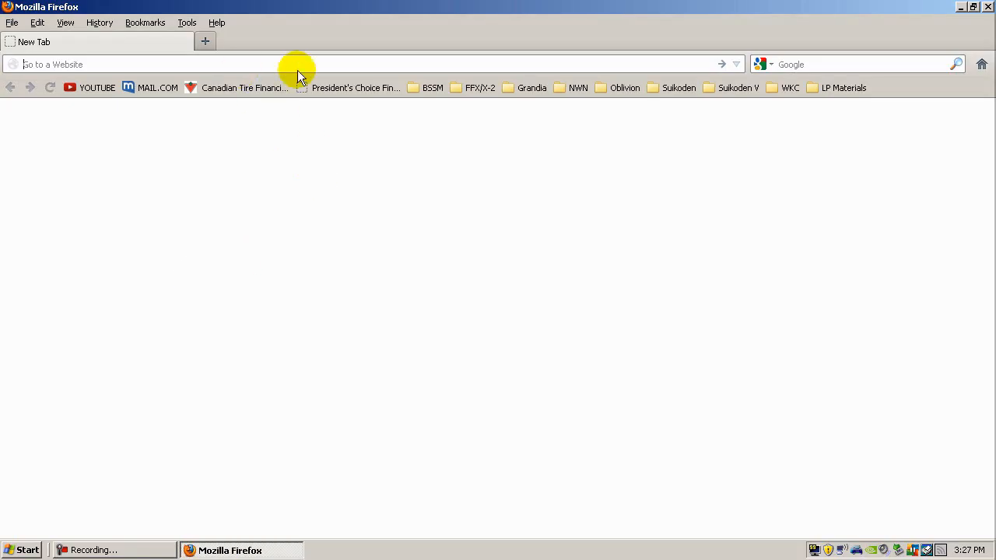
click(791, 66)
text(vr)
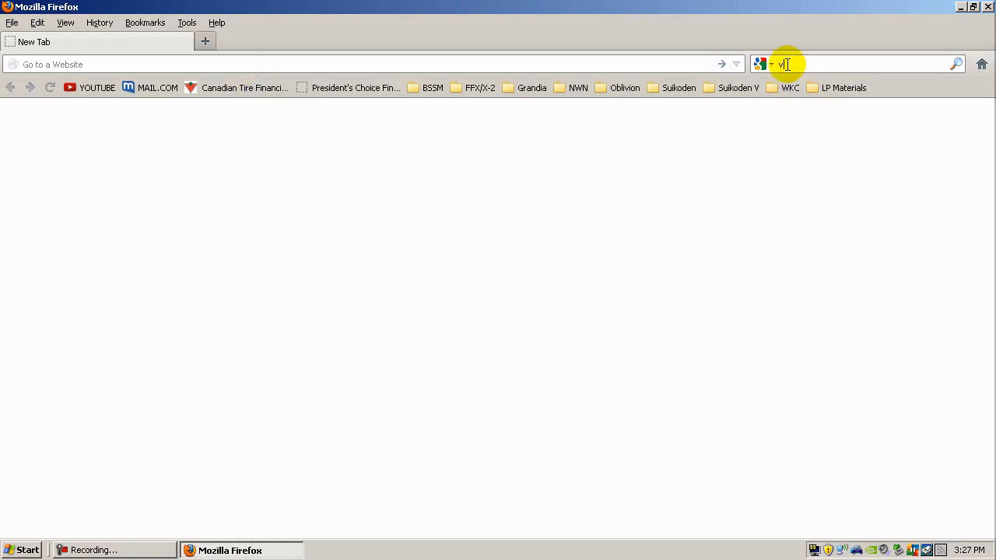
text(i)
key(BackSpace)
key(BackSpace)
key(Return)
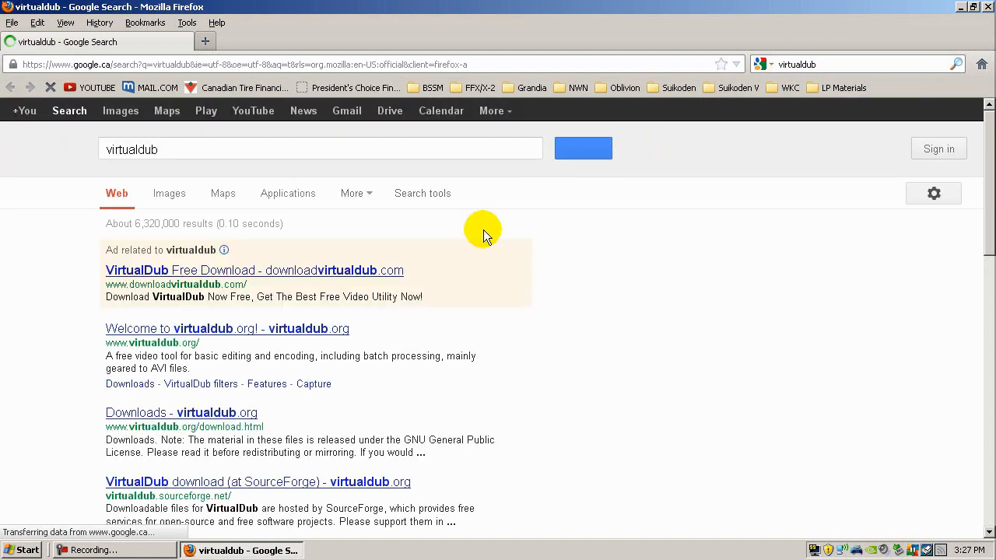
Open virtualdub.org from the search results and go to its SourceForge download page
middle_click(332, 330)
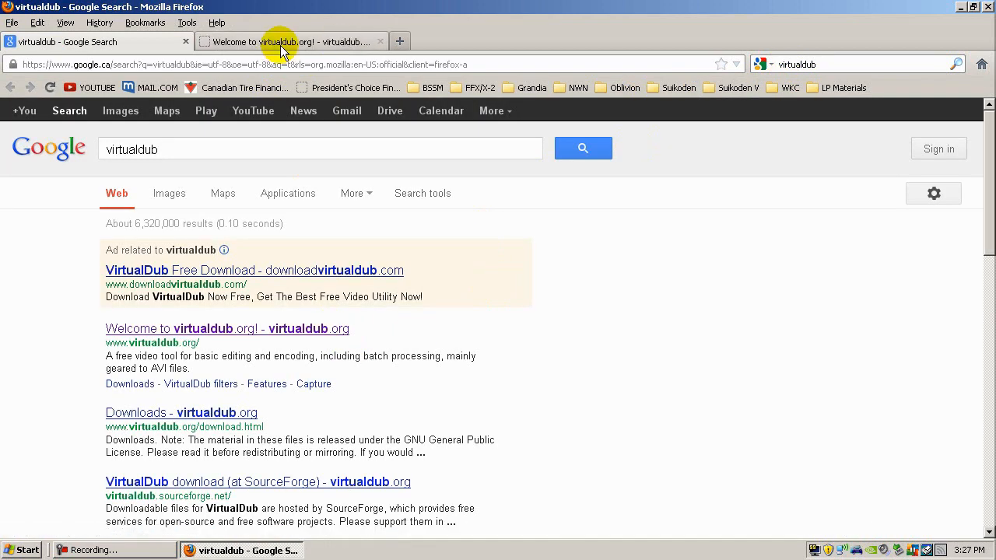
click(279, 44)
click(28, 275)
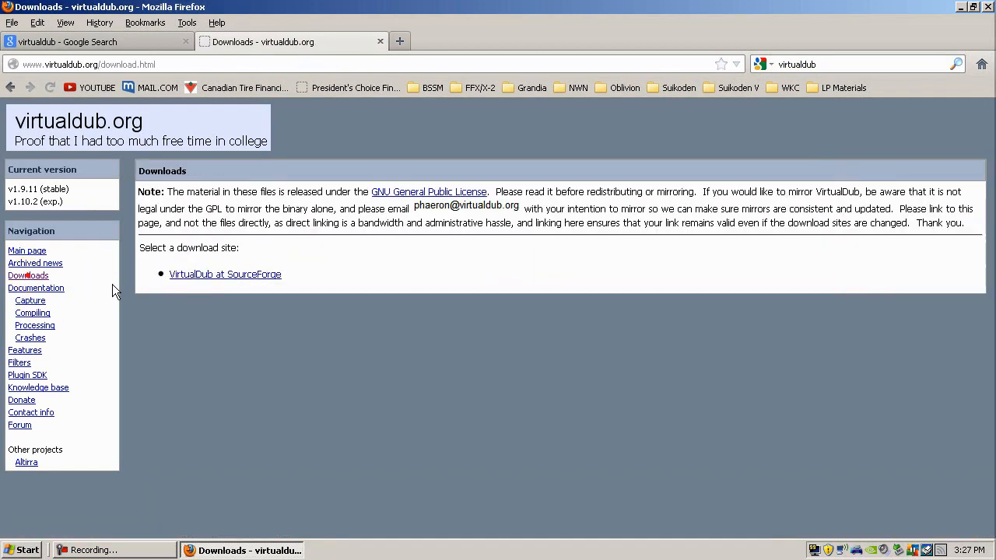
click(243, 277)
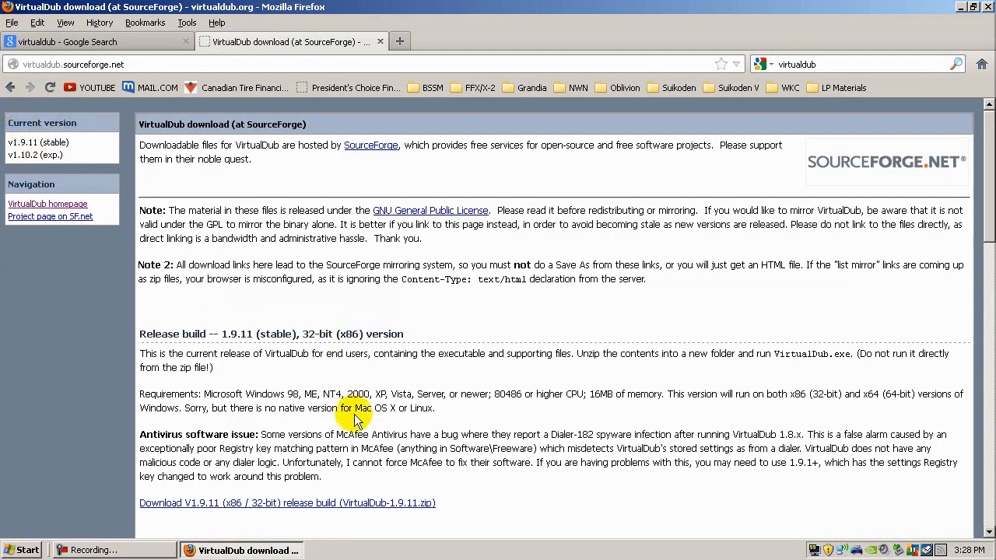
Examine the release builds offered on the download page, comparing the 32-bit, 64-bit, stable and experimental versions
scroll(371, 442, down, 2)
scroll(371, 444, down, 1)
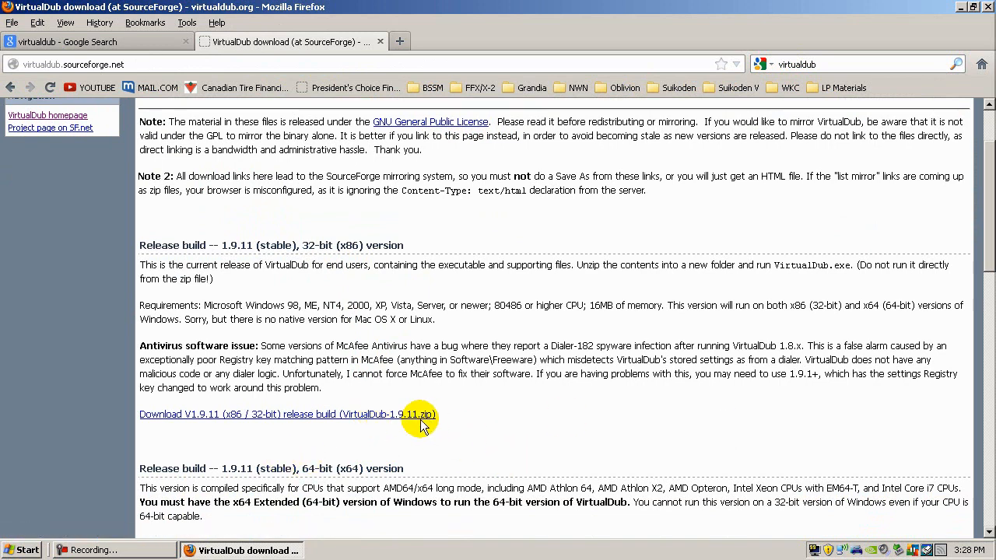
drag(303, 246, 363, 247)
click(489, 388)
scroll(475, 407, down, 3)
scroll(515, 367, up, 3)
scroll(518, 372, down, 4)
scroll(511, 366, down, 10)
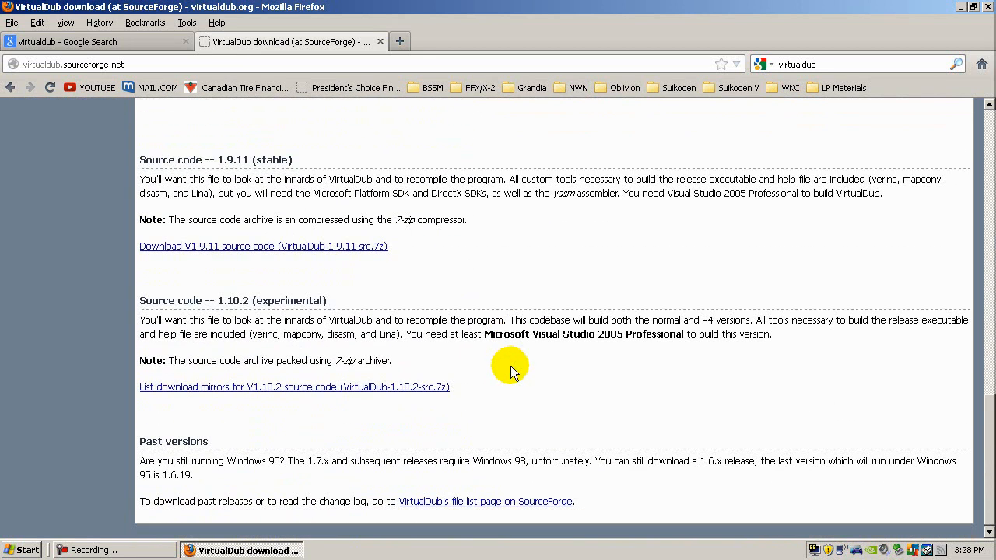
scroll(505, 367, up, 15)
scroll(504, 373, down, 8)
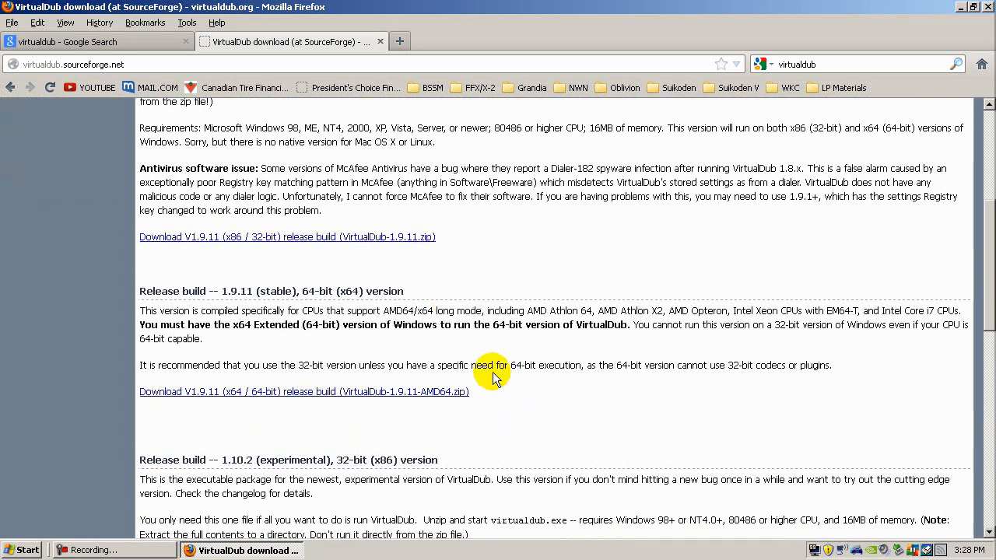
scroll(500, 373, up, 6)
scroll(510, 411, up, 2)
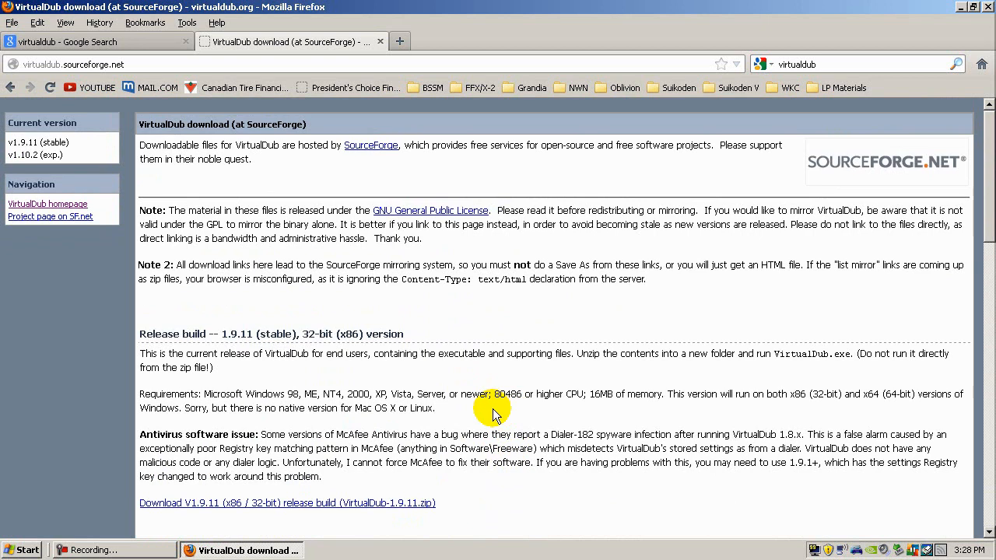
scroll(493, 466, down, 4)
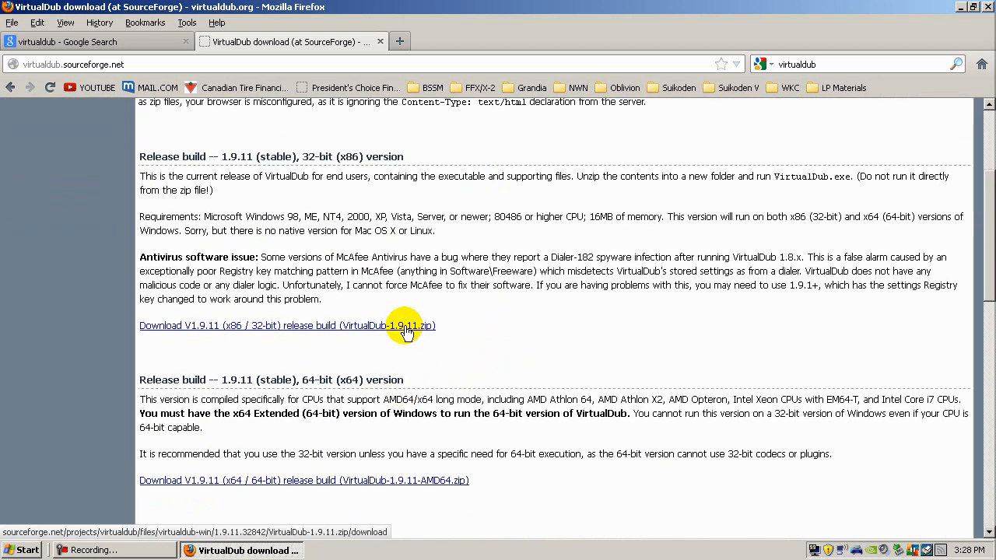
scroll(475, 338, up, 4)
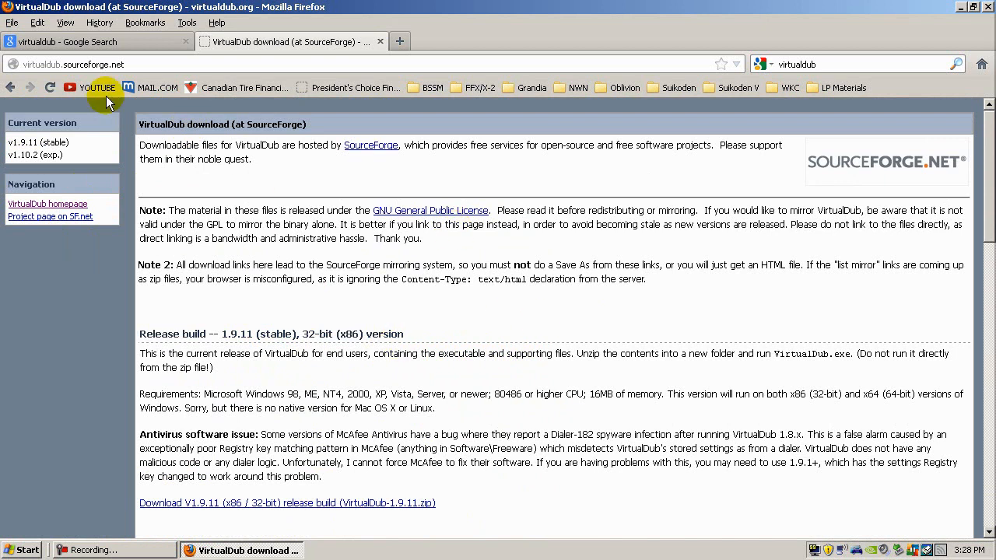
Revisit the virtualdub.org homepage from the search results in a separate tab and close it
click(23, 41)
middle_click(212, 330)
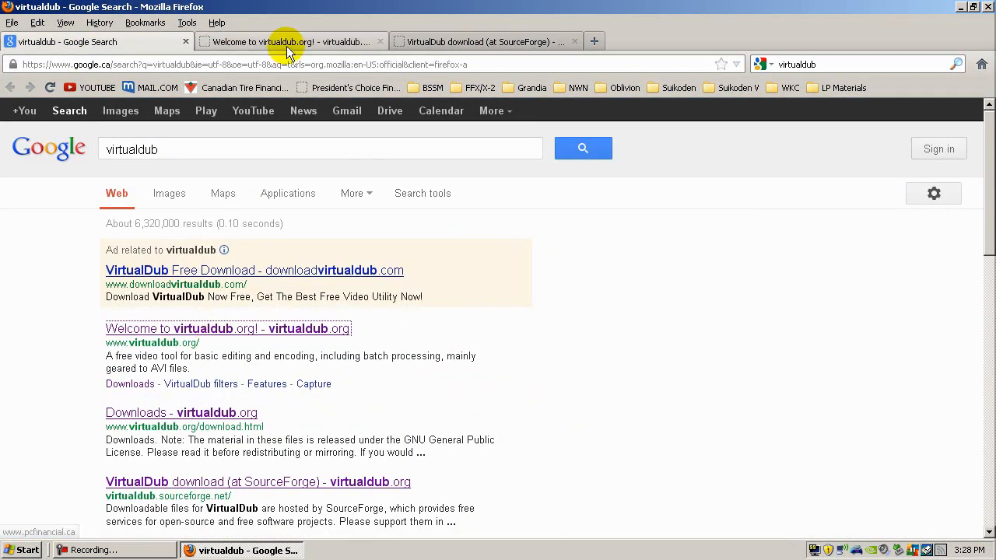
click(288, 41)
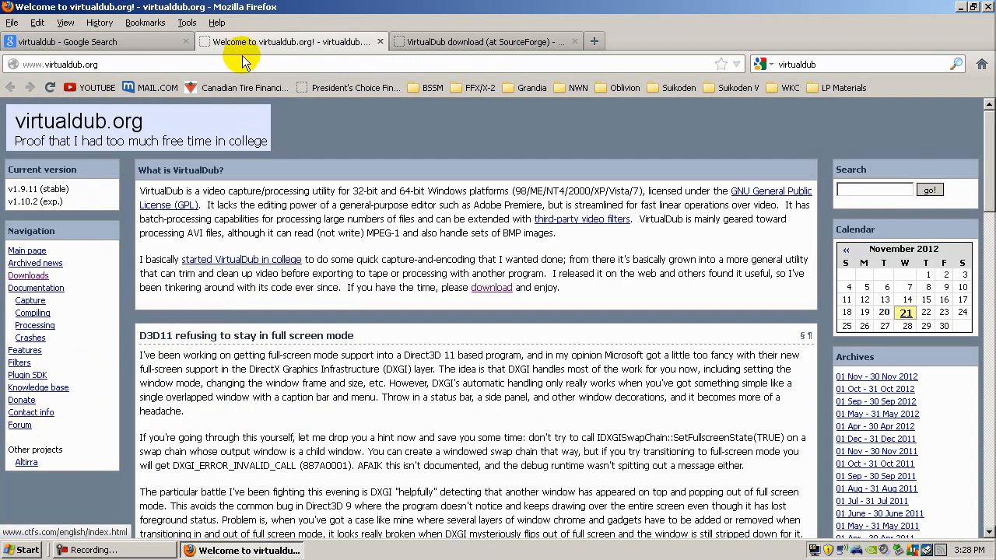
click(379, 41)
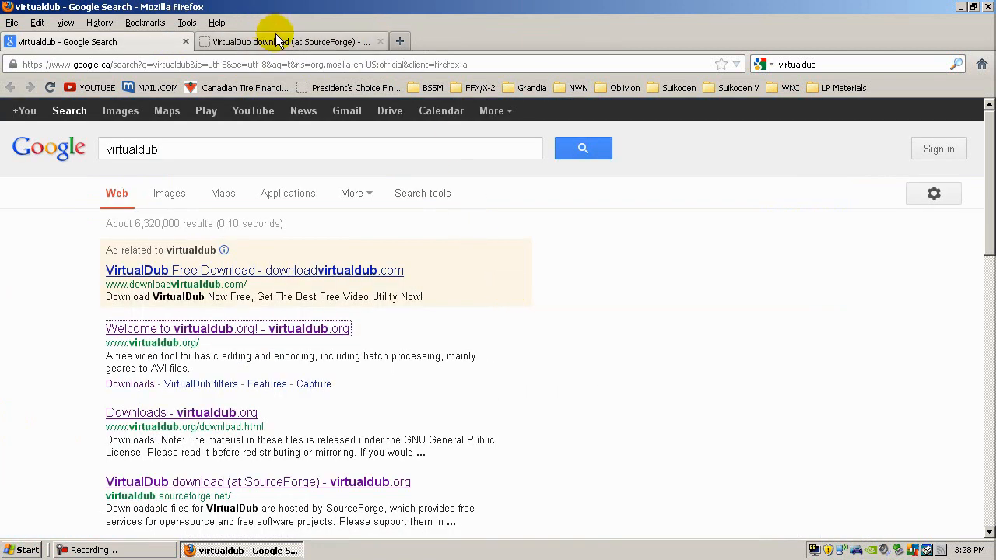
Download the stable 32-bit release build VirtualDub-1.9.11.zip from the SourceForge download page
click(234, 41)
scroll(488, 381, down, 4)
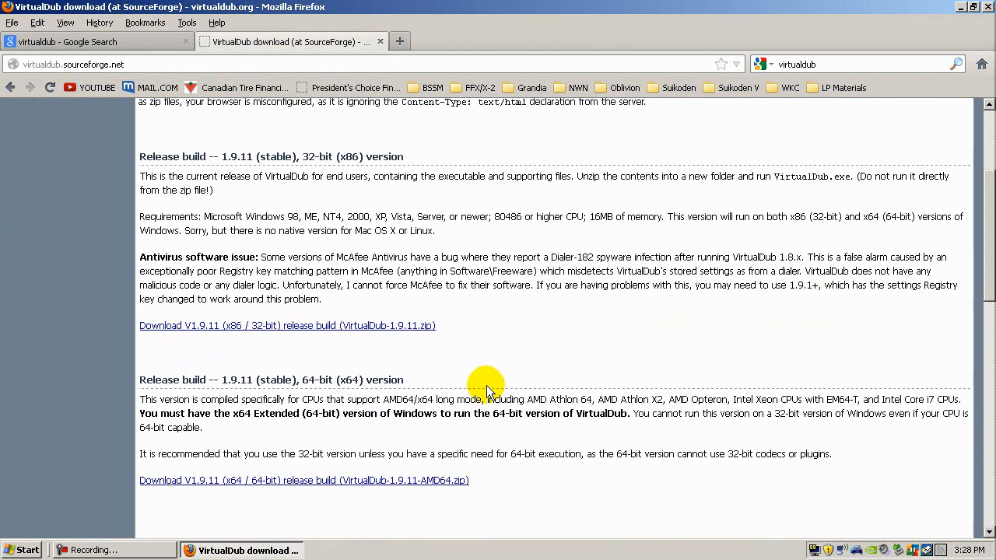
click(410, 325)
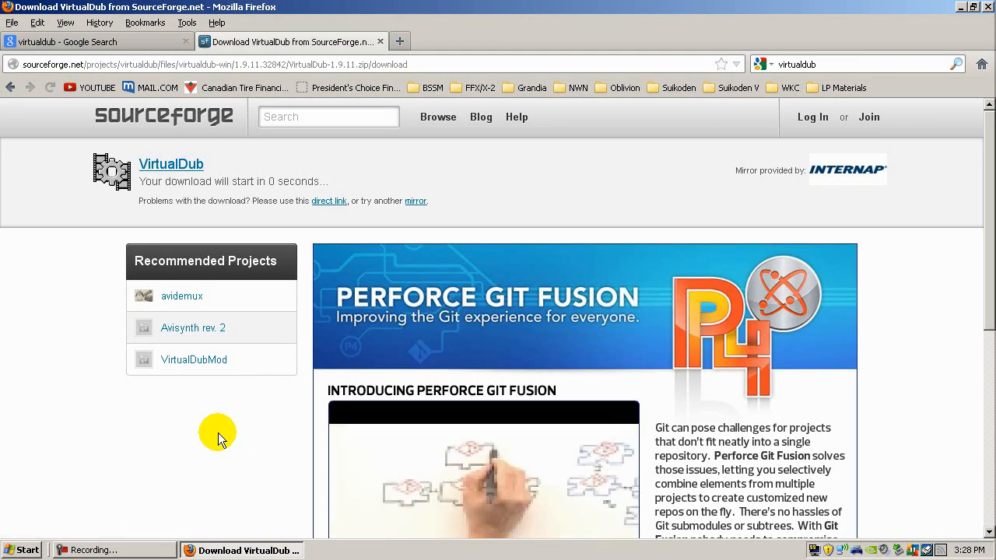
click(295, 386)
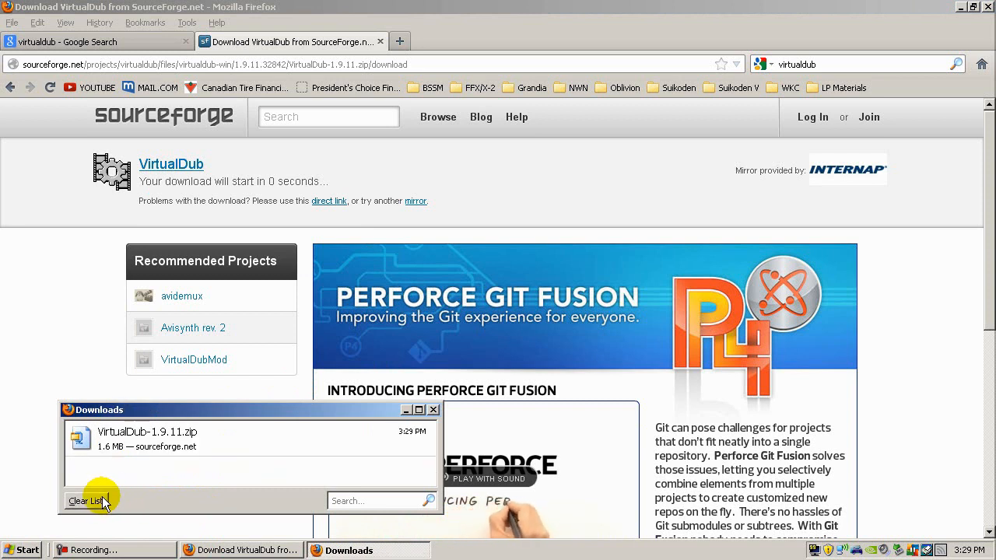
Clear the list of finished downloads and close both the Downloads window and the SourceForge tab
click(103, 500)
click(433, 410)
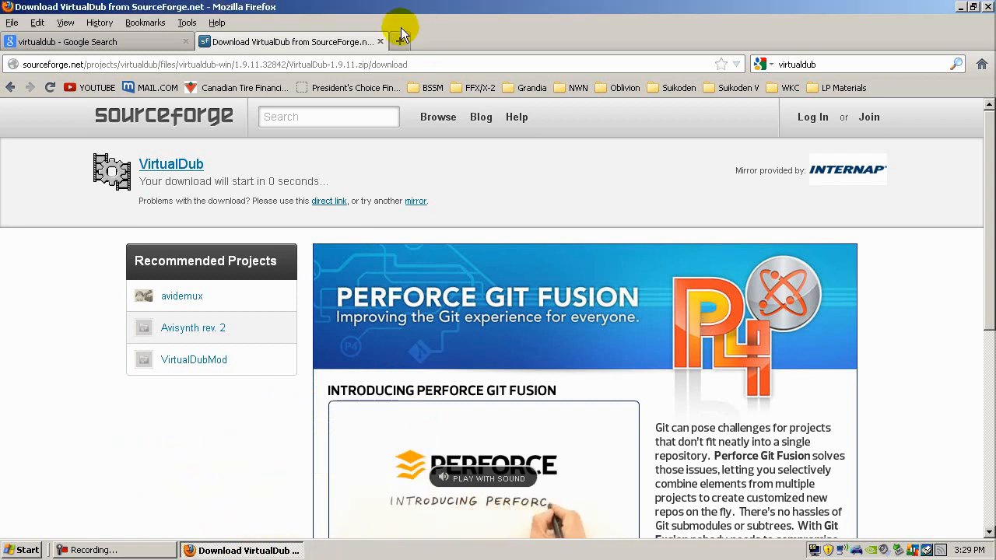
click(383, 41)
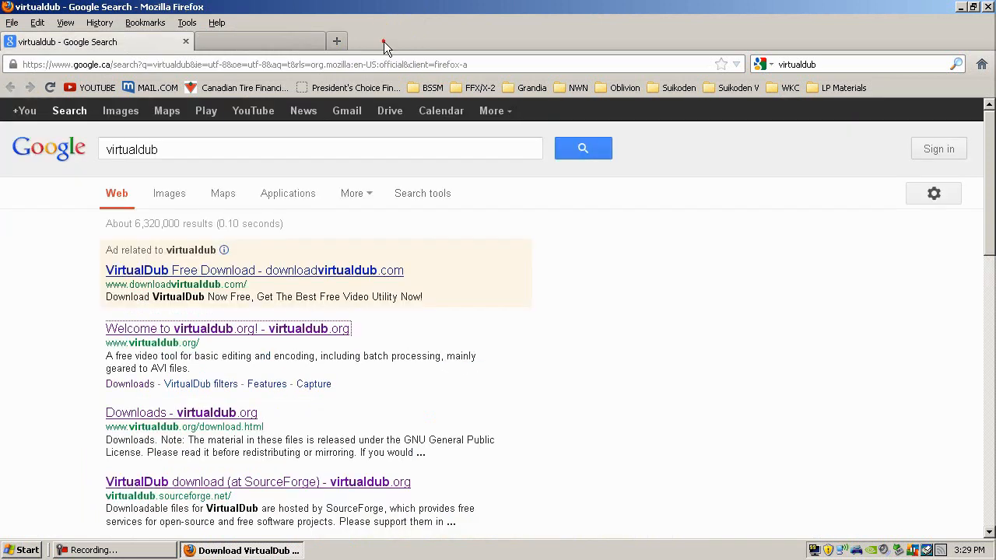
scroll(534, 365, down, 2)
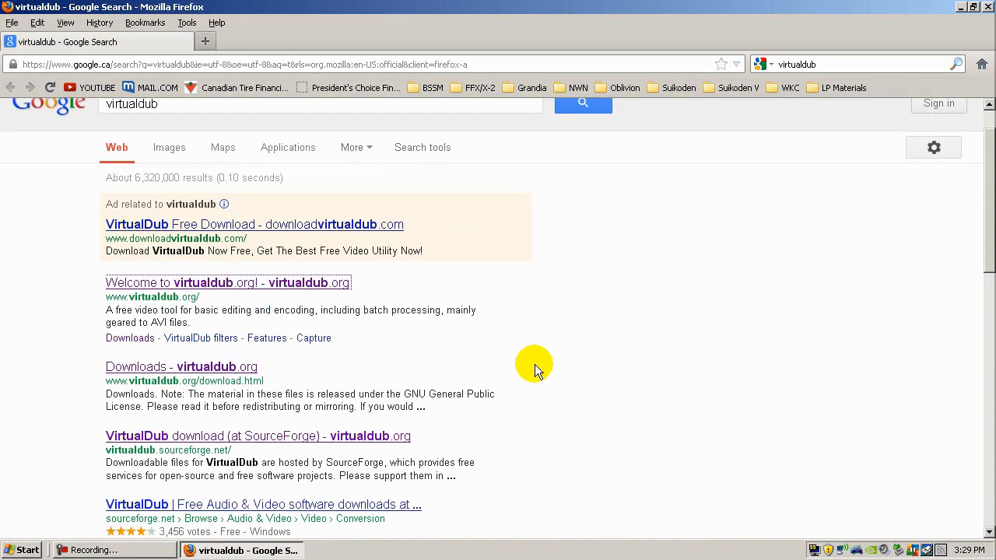
scroll(534, 364, up, 2)
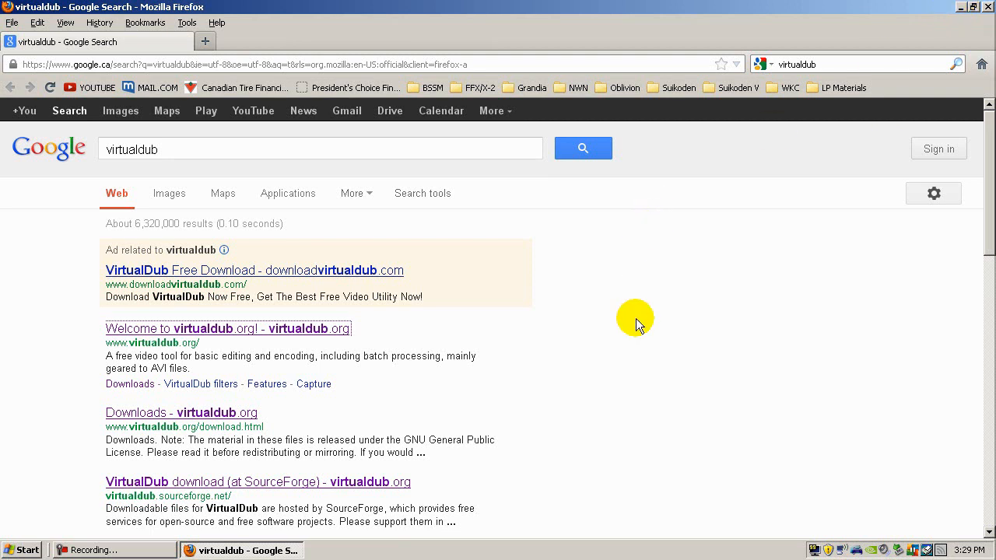
Open VirtualDub-1.9.11.zip from the Downloads folder on the desktop and look over the archive's file list
click(959, 7)
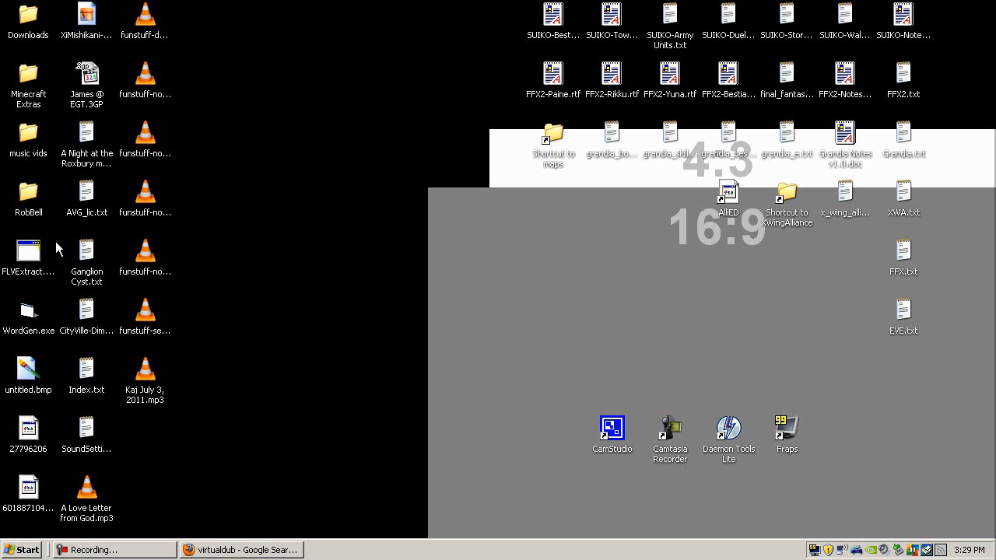
double_click(28, 17)
scroll(412, 187, down, 5)
scroll(412, 187, down, 10)
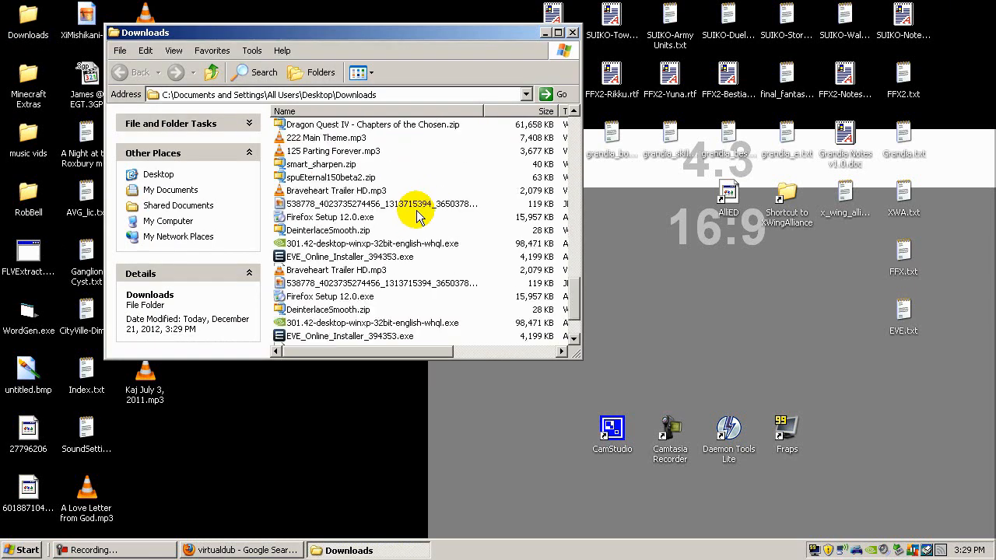
click(334, 336)
double_click(327, 335)
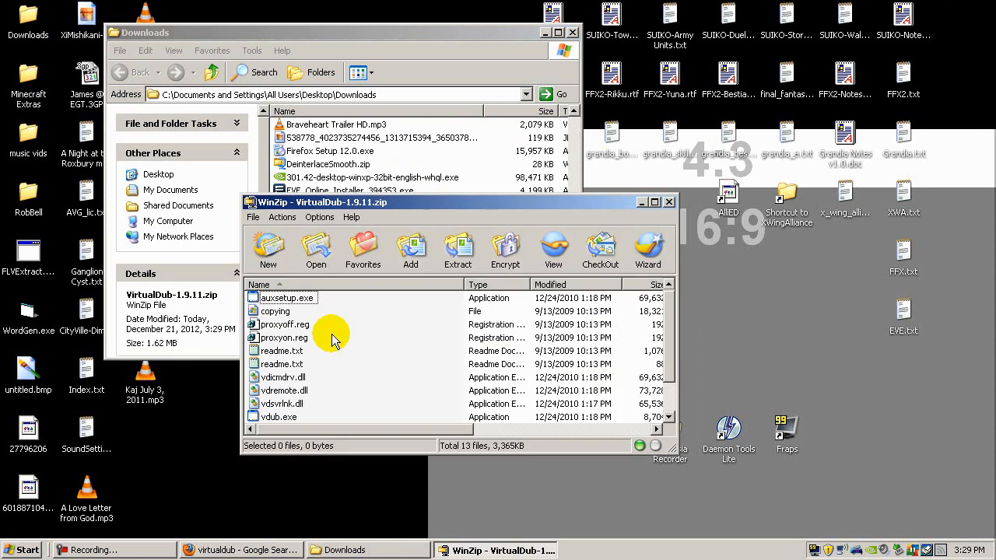
drag(439, 433, 622, 434)
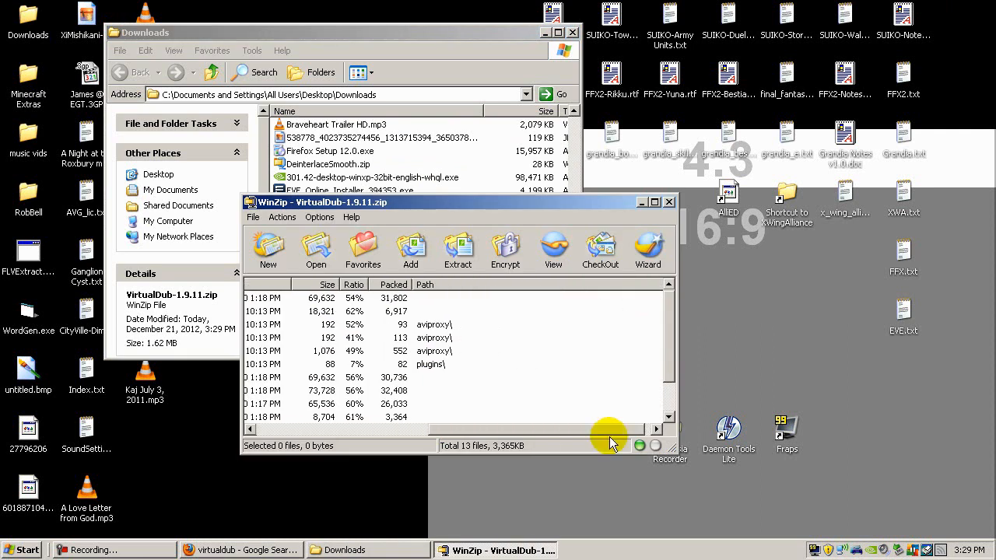
drag(667, 334, 667, 357)
drag(598, 429, 381, 429)
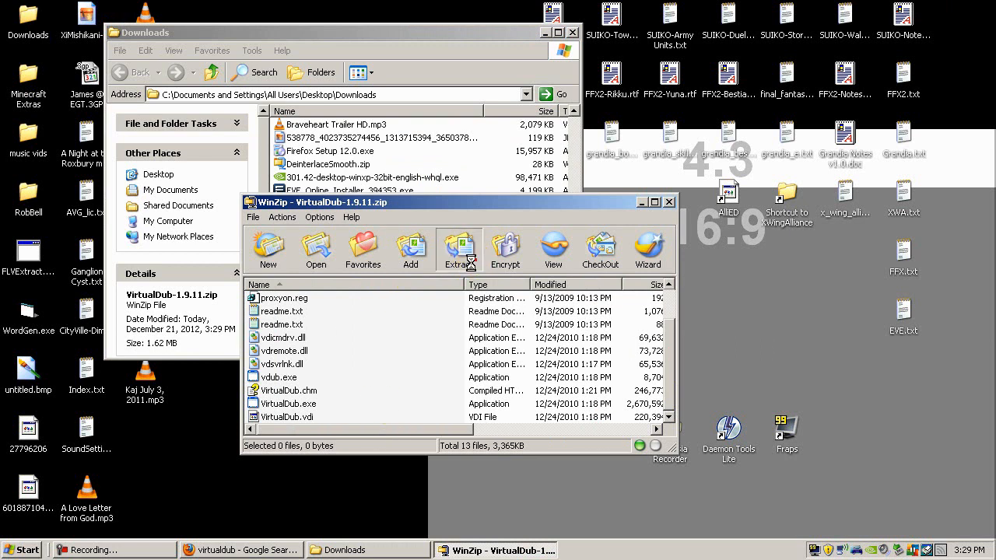
Start extracting the archive and choose C:\Program Files as the destination folder
click(476, 264)
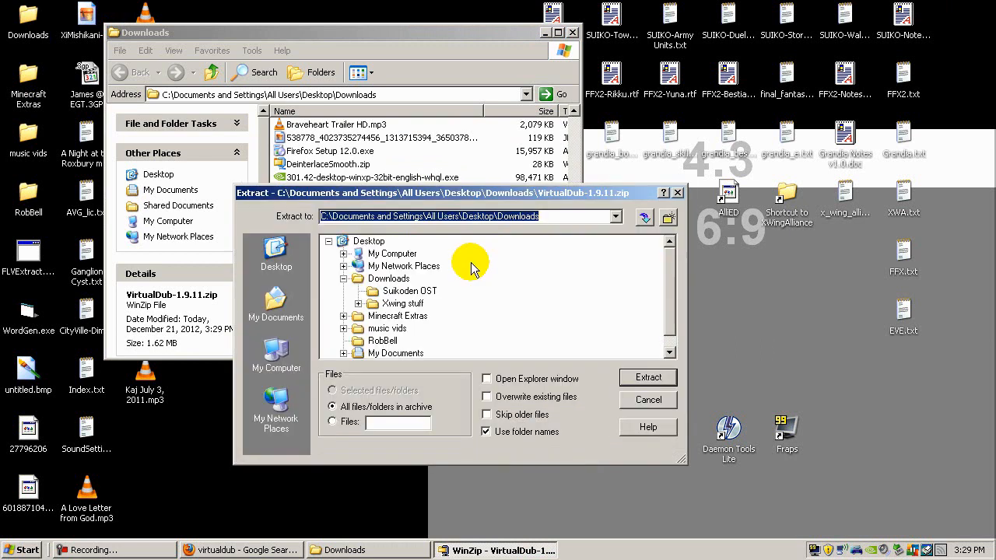
click(343, 279)
click(343, 253)
click(358, 266)
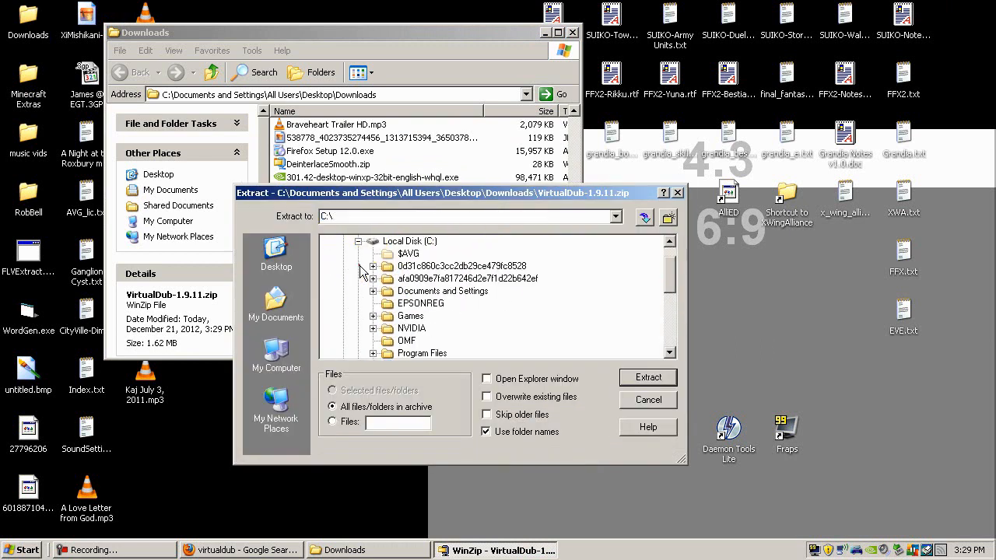
scroll(374, 249, down, 3)
click(373, 243)
scroll(467, 296, down, 12)
scroll(467, 307, up, 1)
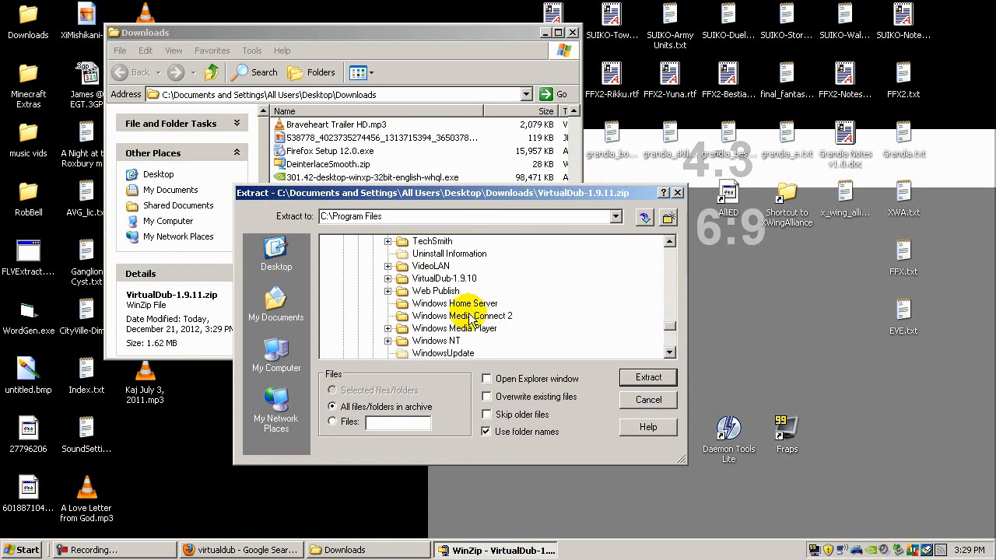
Extract all files to C:\Program Files\VirtualDub-1.9.11 and close the archive and Downloads windows
click(470, 215)
click(479, 215)
text(\VirtualDub-1.9.11)
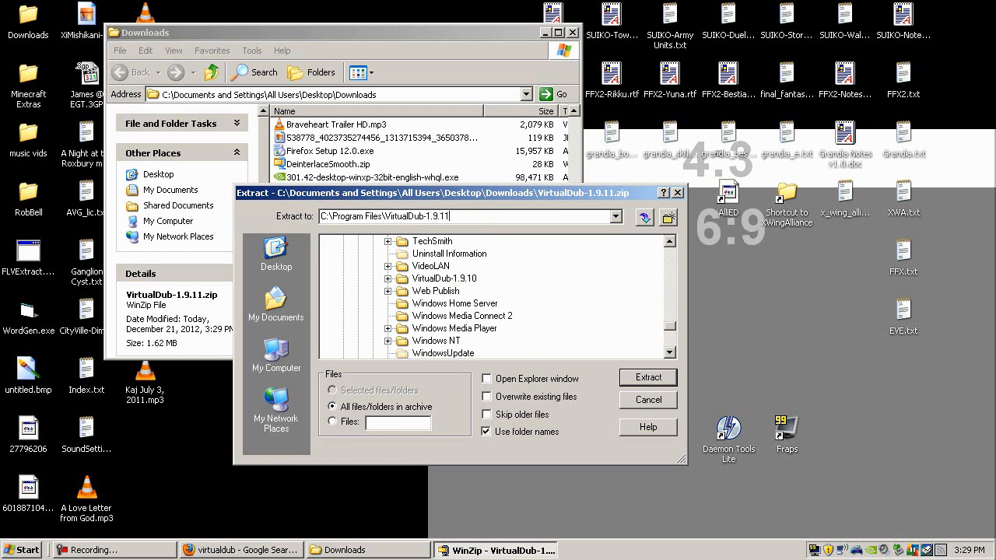
click(643, 378)
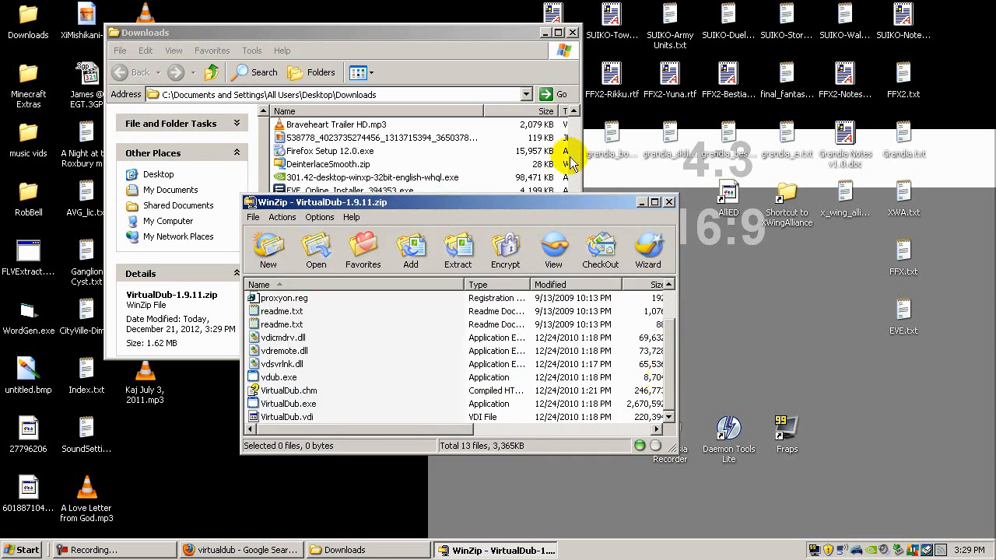
click(572, 32)
click(668, 202)
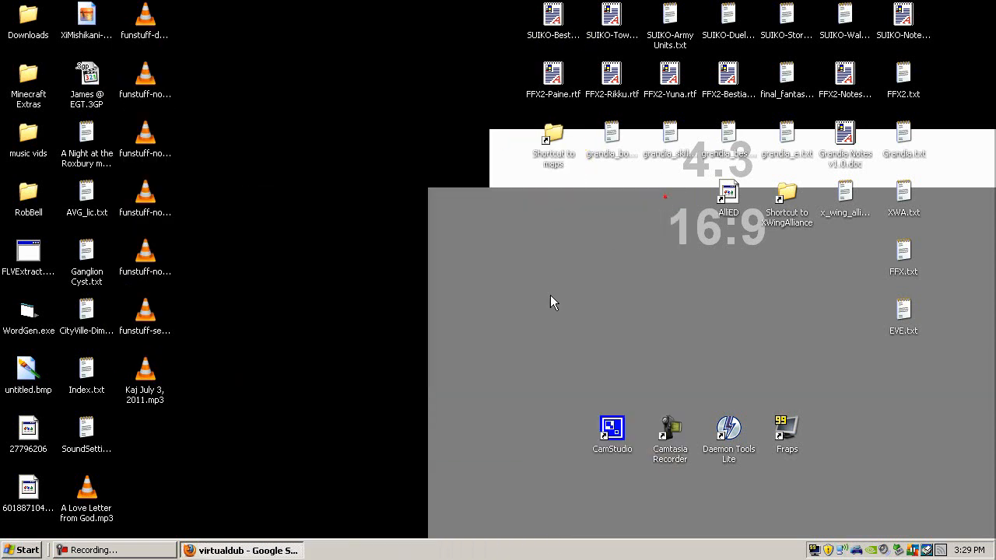
Start creating a new desktop shortcut and browse for its target in the Program Files folder on Local Disk (C:)
right_click(471, 375)
mouse_move(555, 483)
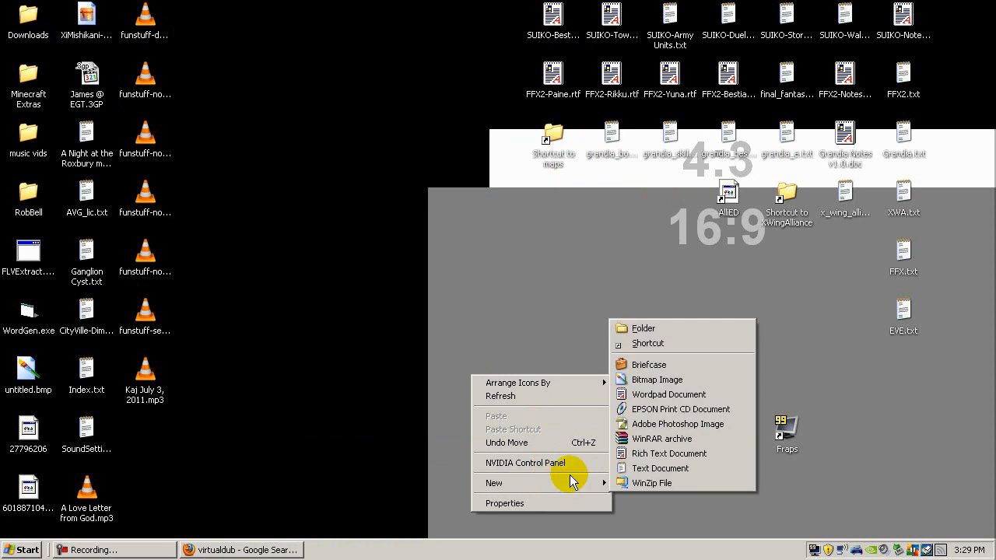
click(647, 343)
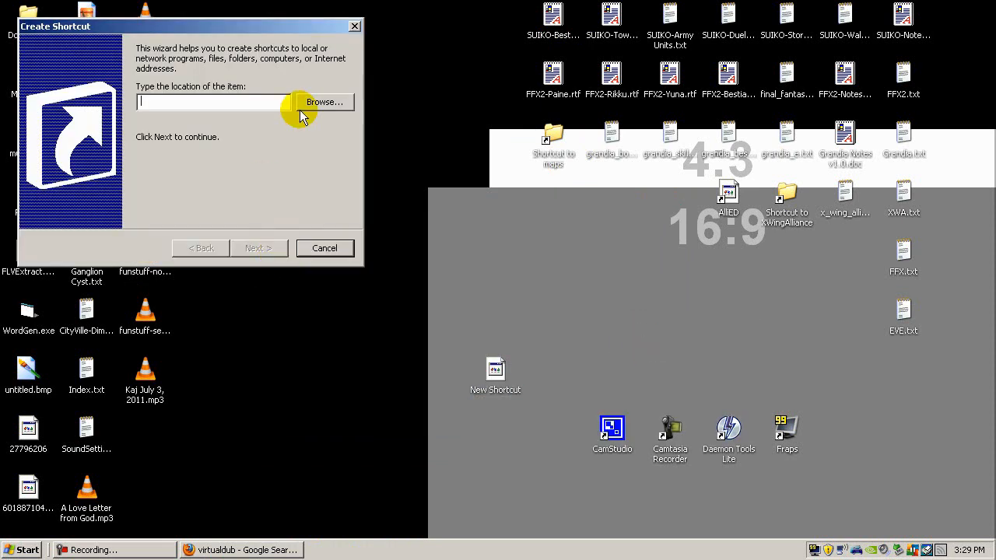
click(326, 103)
click(397, 244)
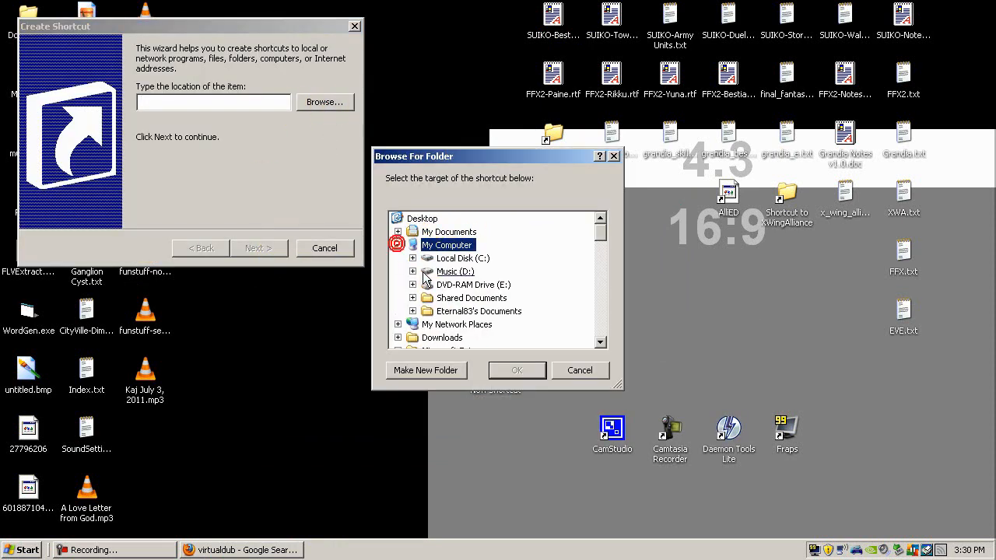
click(413, 257)
scroll(440, 296, down, 1)
double_click(440, 297)
Choose VirtualDub.exe in the VirtualDub-1.9.11 folder as the shortcut's target and finish creating the shortcut
scroll(498, 295, down, 15)
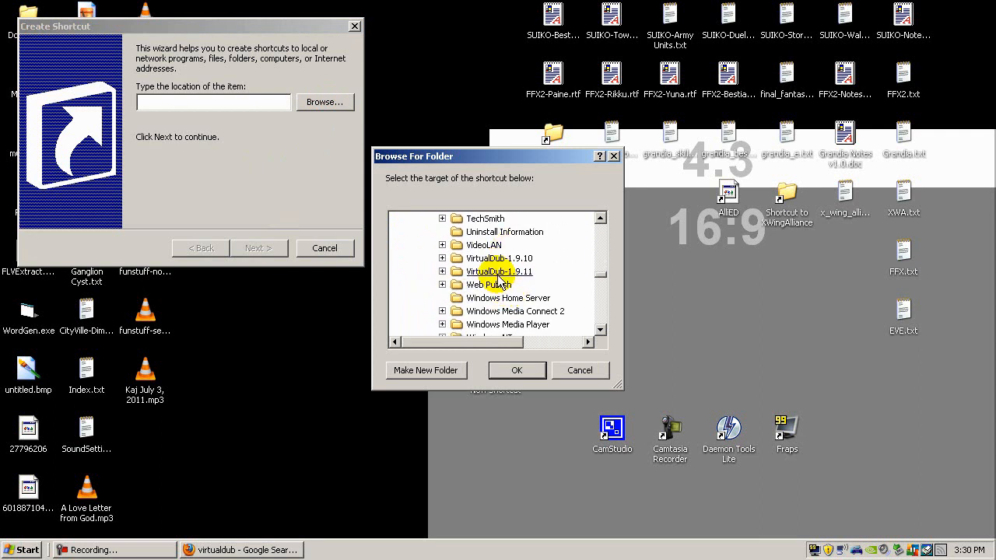
double_click(499, 273)
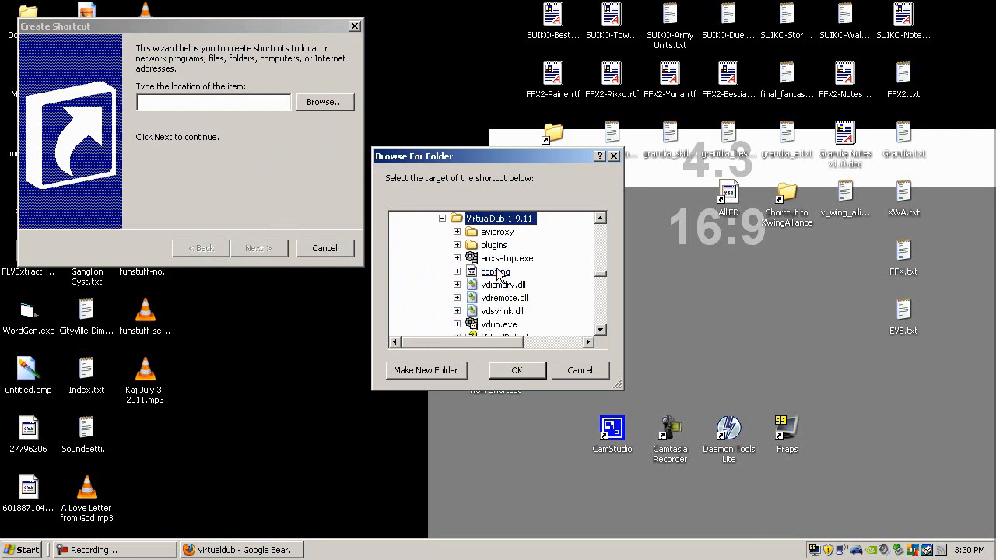
scroll(548, 289, down, 1)
click(533, 312)
click(521, 375)
click(257, 246)
click(262, 249)
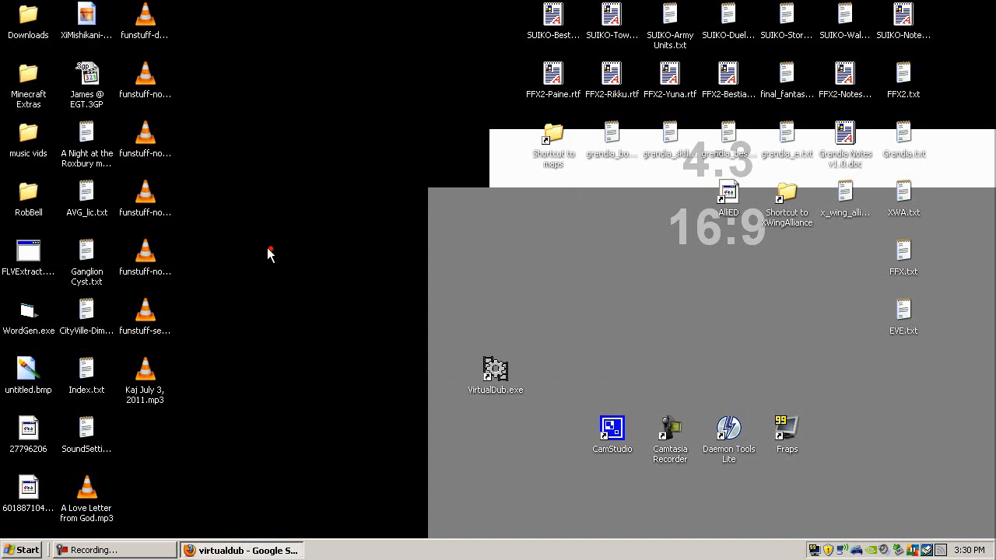
Launch VirtualDub from its new desktop shortcut and switch it to AVI capture mode
double_click(497, 378)
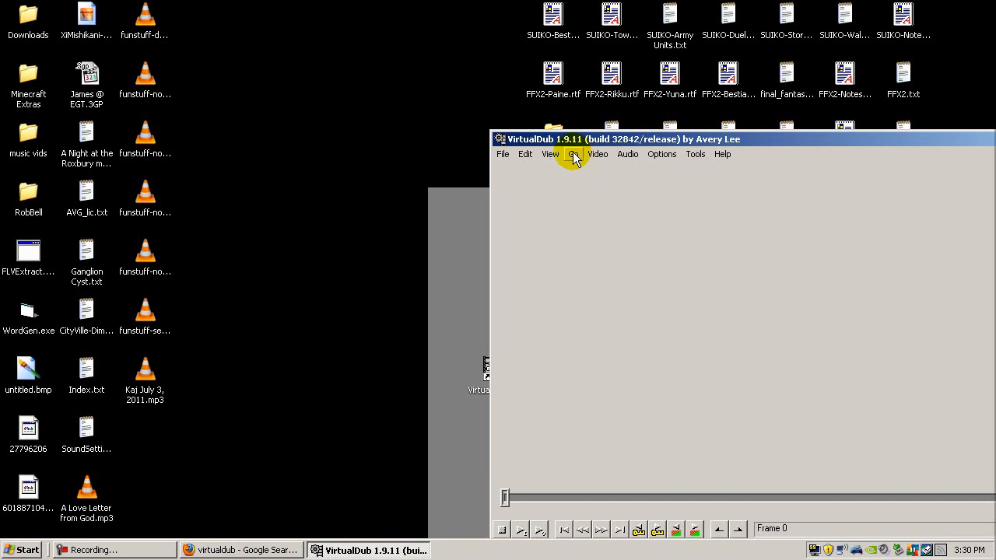
click(505, 154)
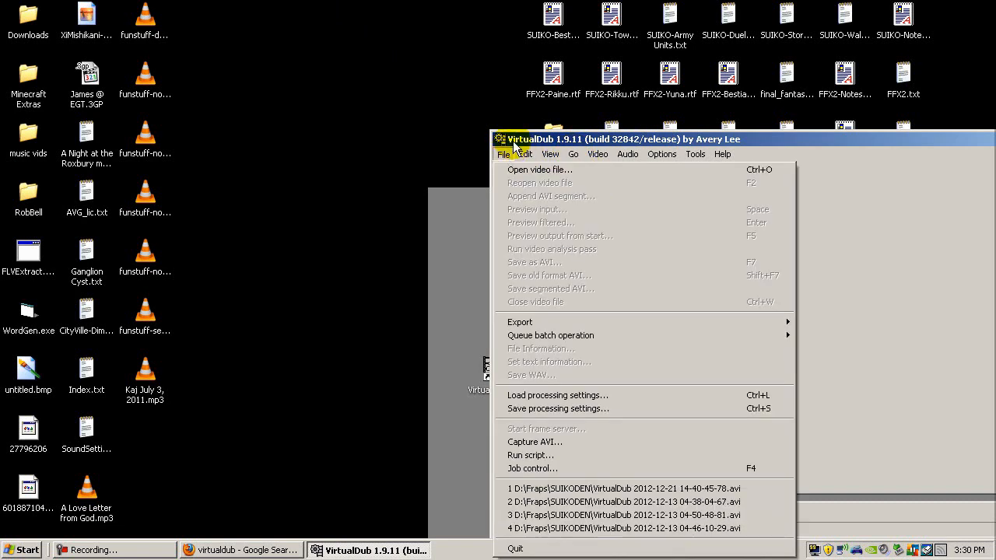
click(509, 154)
click(502, 153)
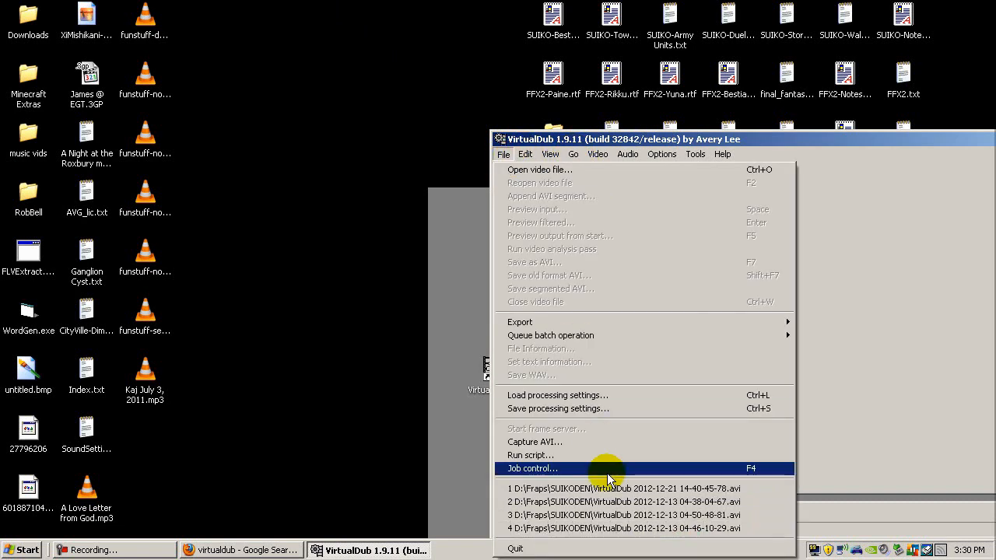
click(600, 442)
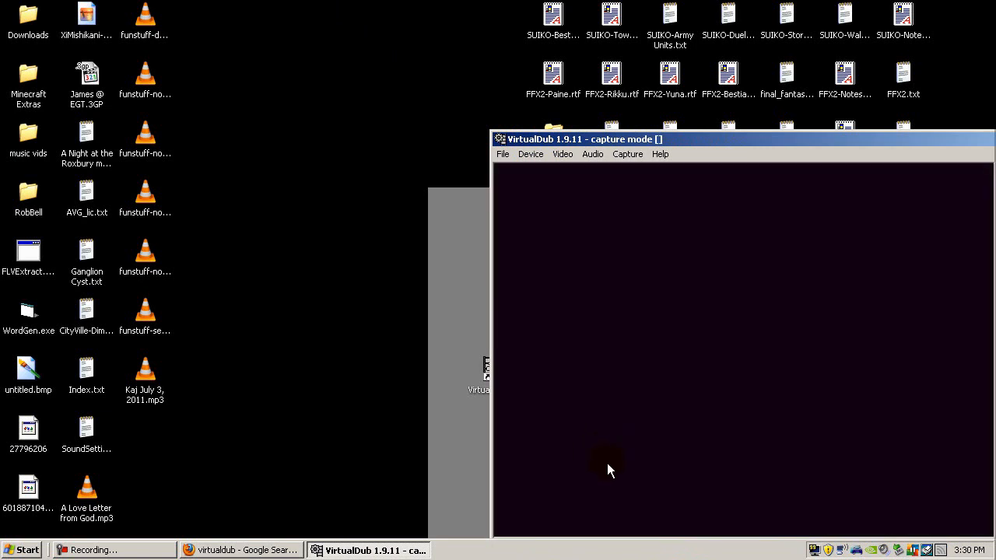
Check the system volume mixer and the screen recorder's audio level, closing the mixer and minimising the recorder
right_click(884, 550)
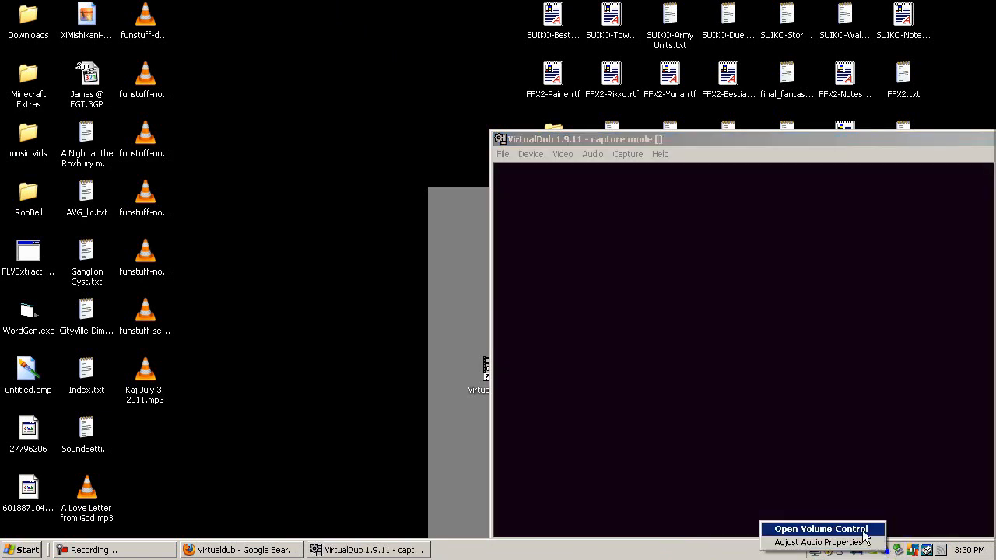
click(825, 528)
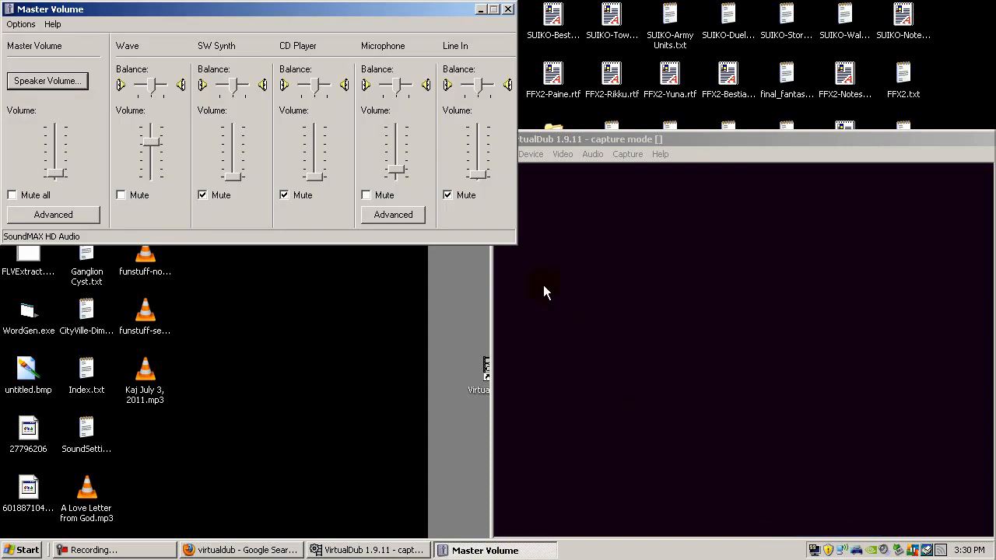
click(507, 9)
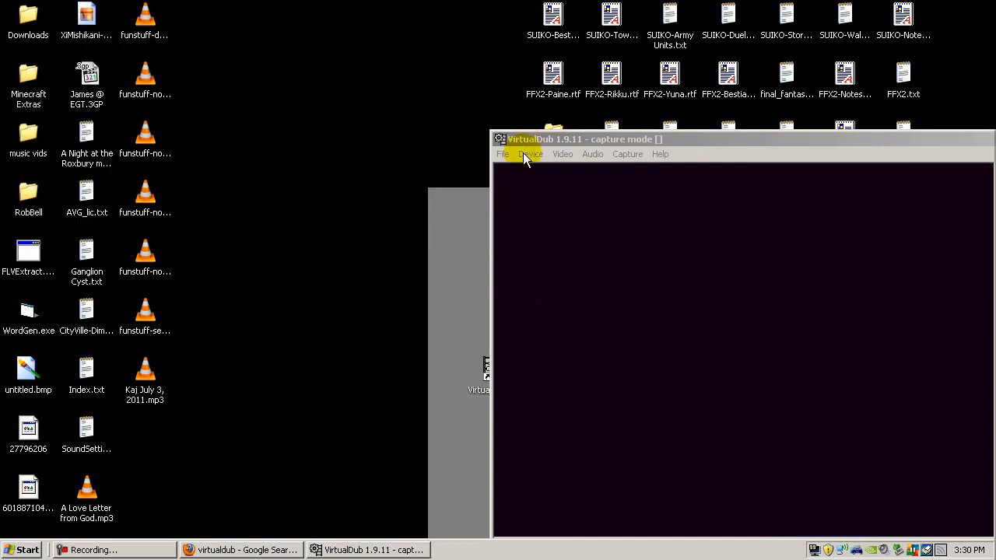
click(160, 548)
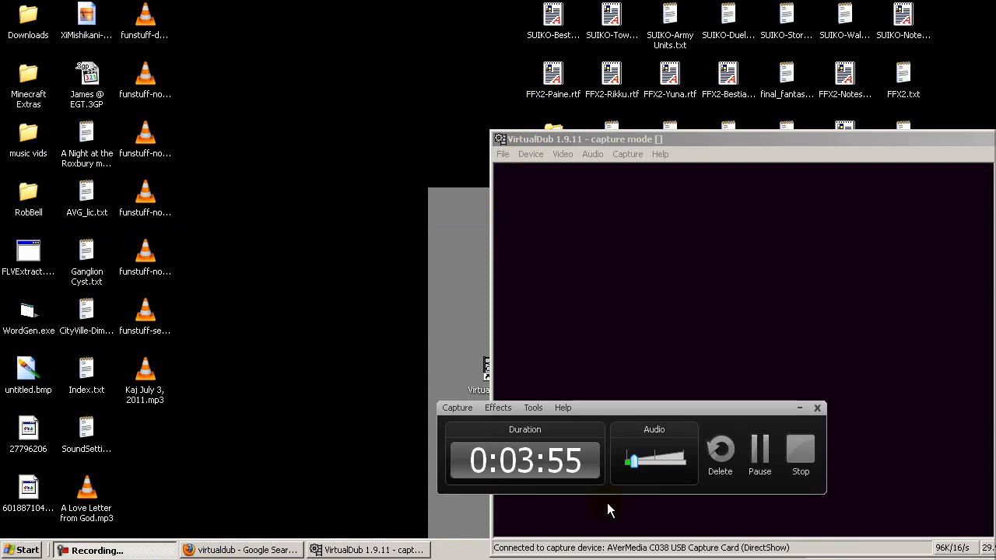
click(799, 408)
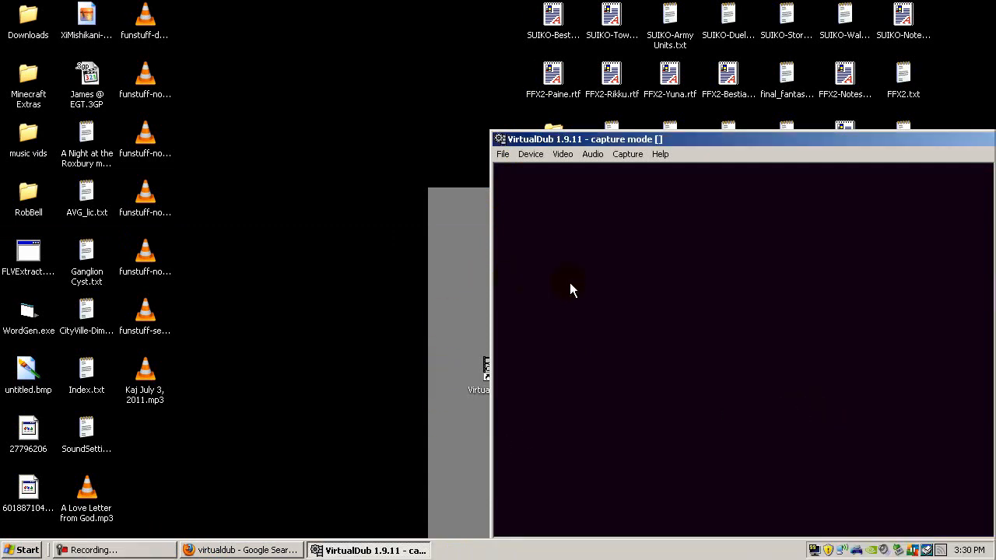
Look over the capture file commands, the list of capture devices and the video display options
click(503, 154)
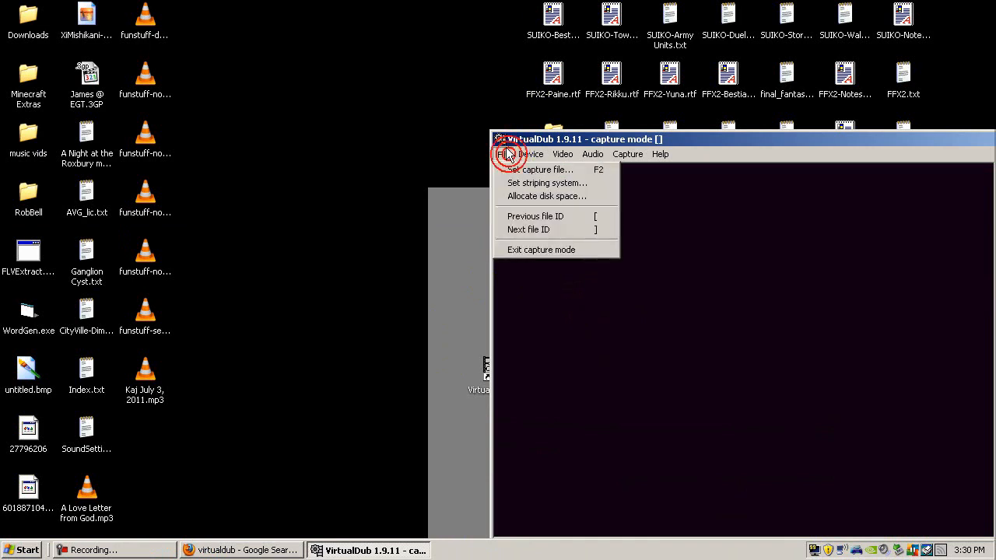
mouse_move(532, 155)
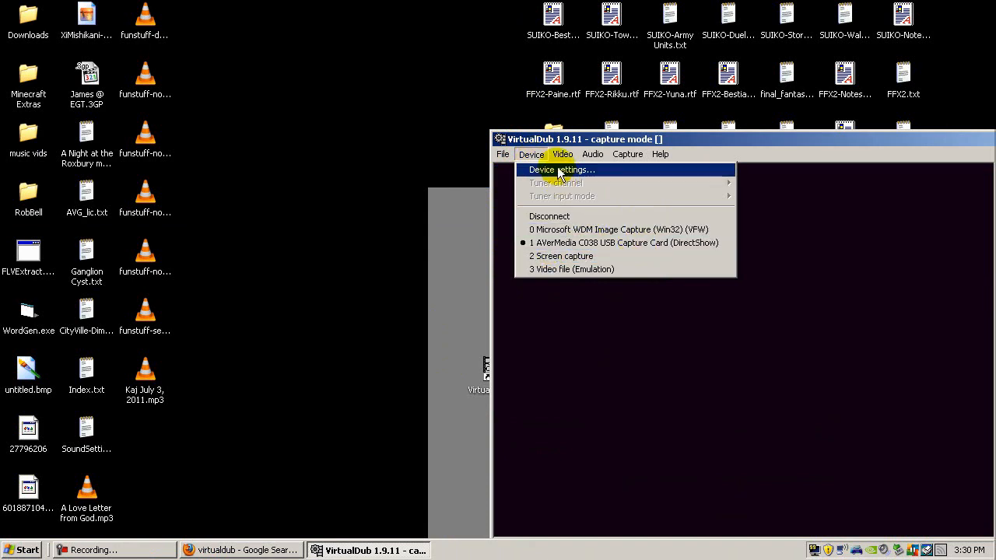
click(556, 141)
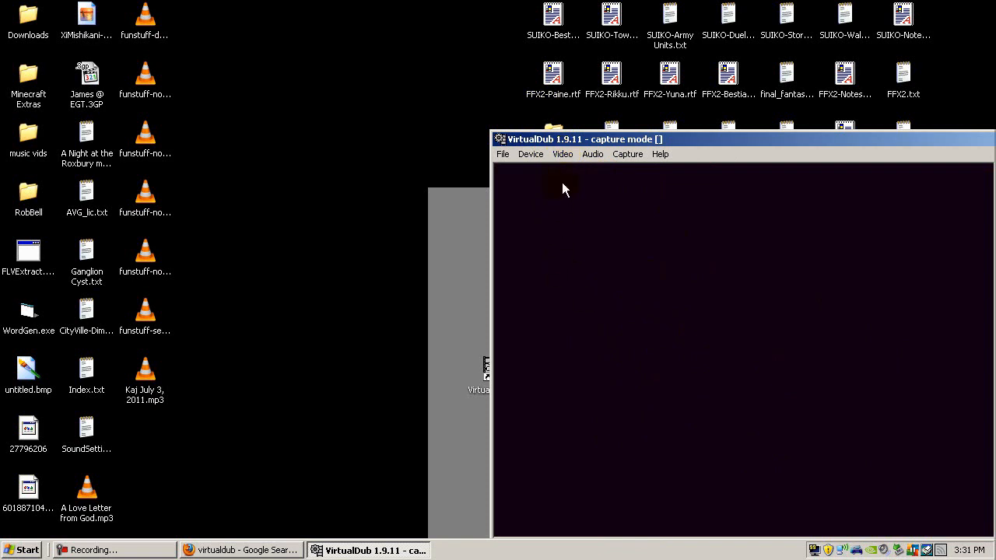
click(560, 156)
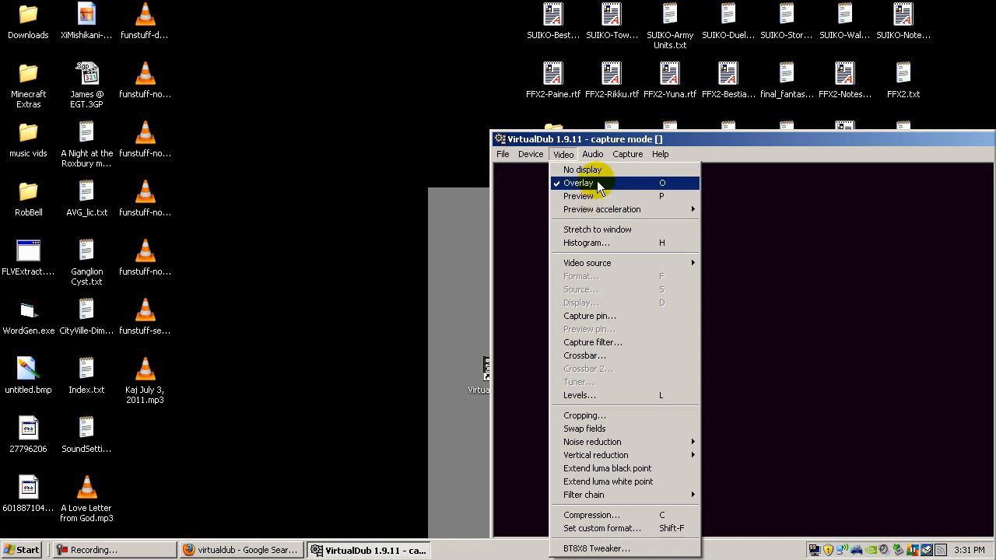
click(648, 147)
Open the video capture pin properties and choose YUY2 as the color space / compression
click(563, 154)
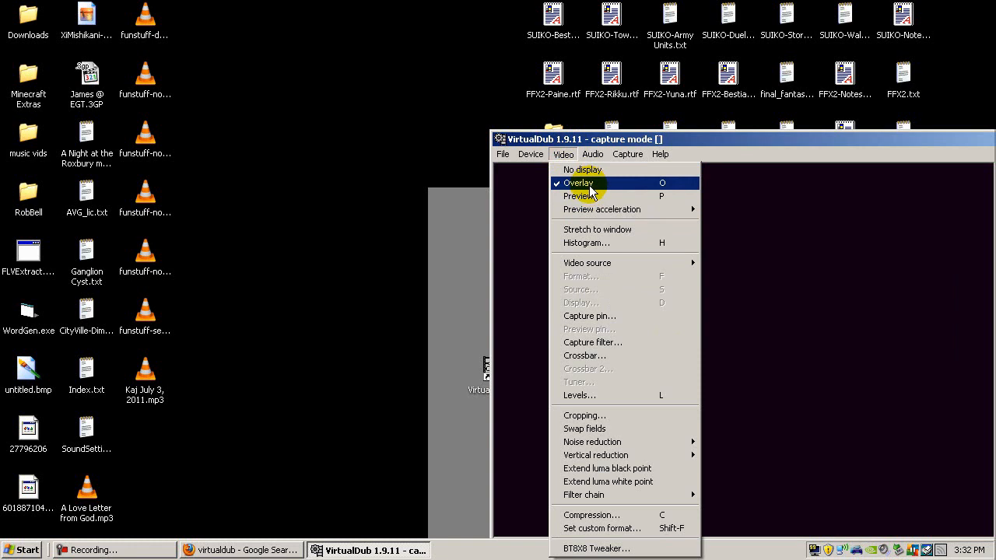
mouse_move(582, 212)
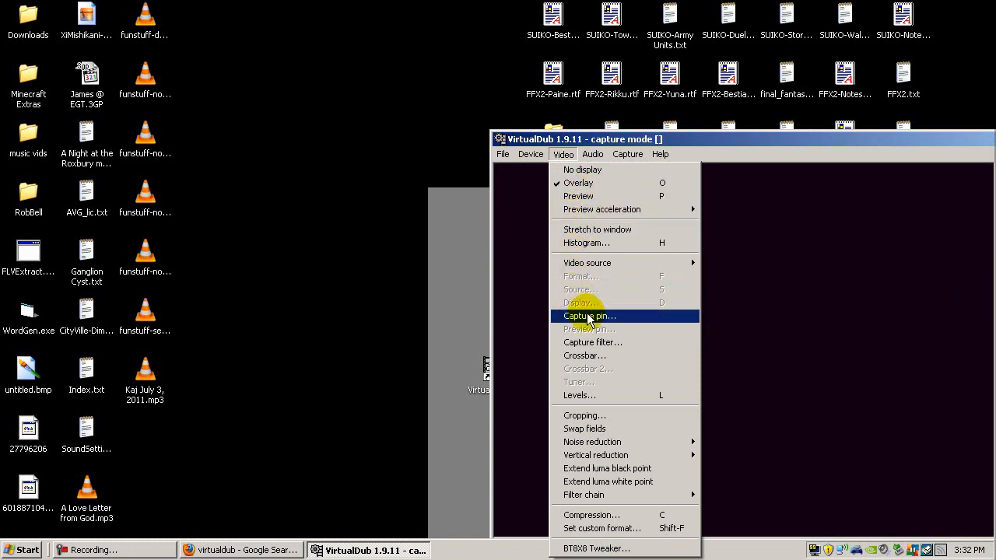
mouse_move(622, 267)
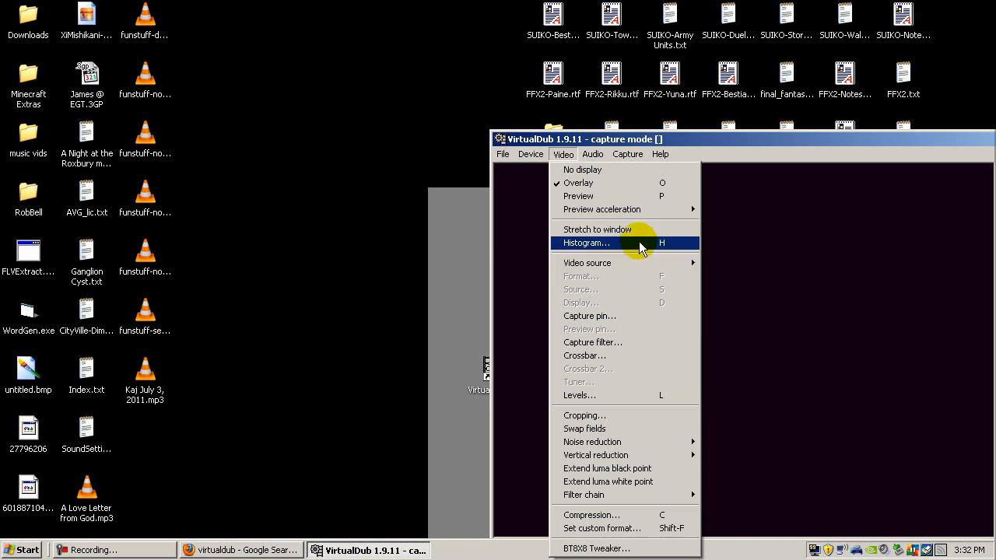
click(606, 317)
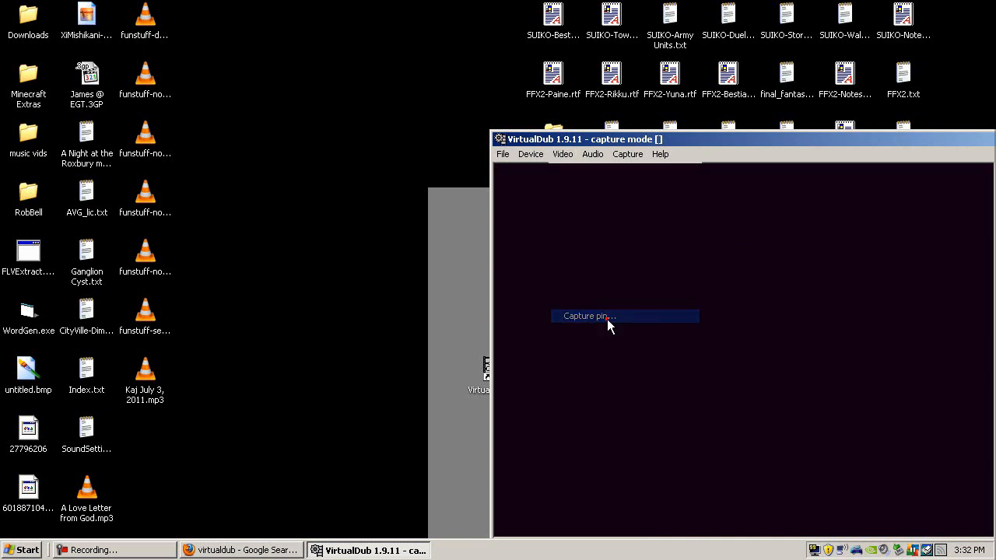
drag(619, 152, 613, 158)
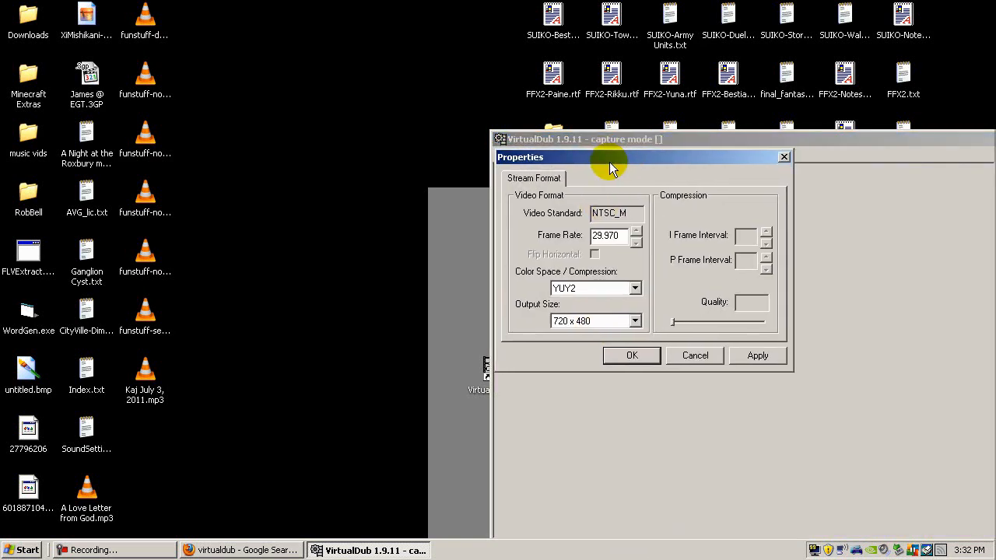
click(635, 288)
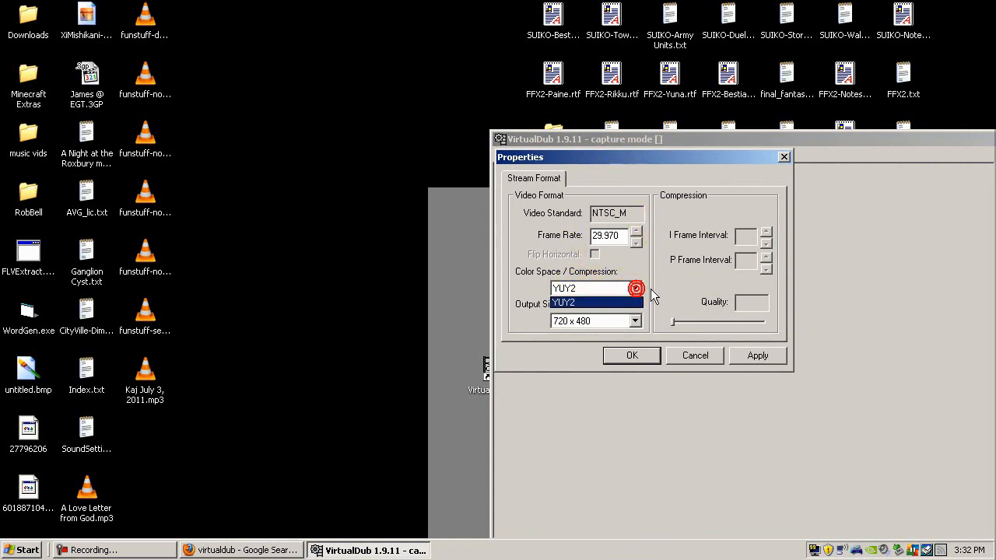
click(636, 302)
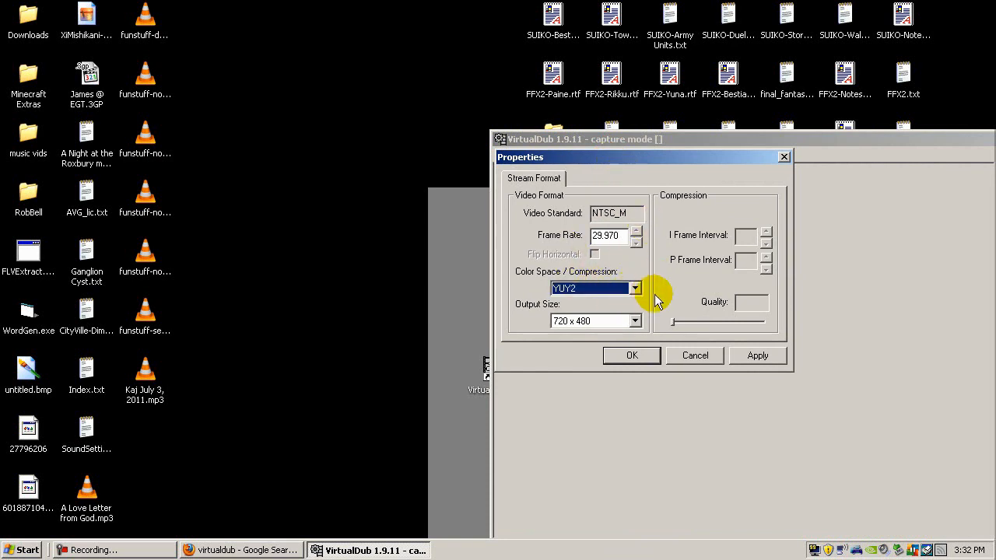
Try an output size of 320 x 240 in the capture pin properties
click(636, 320)
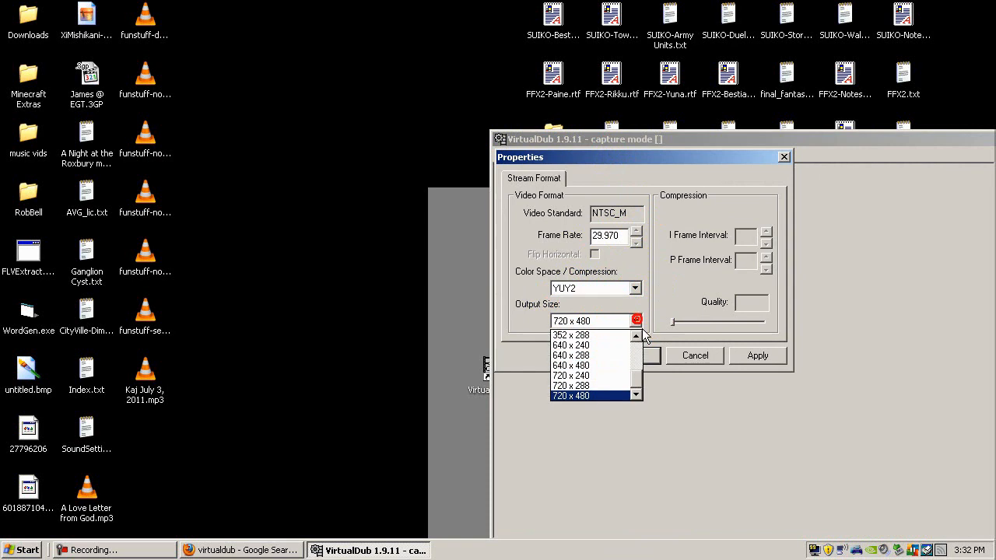
drag(638, 390, 638, 371)
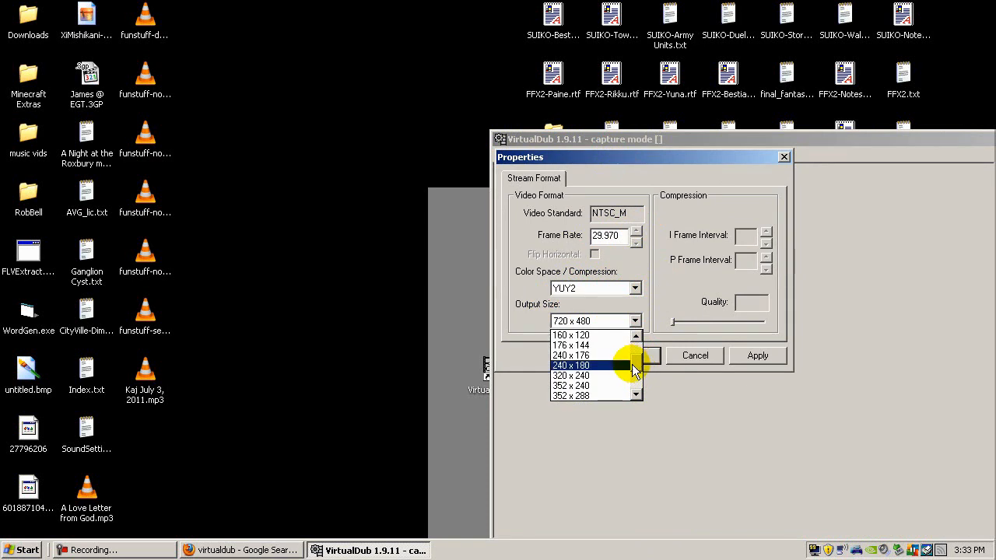
click(587, 375)
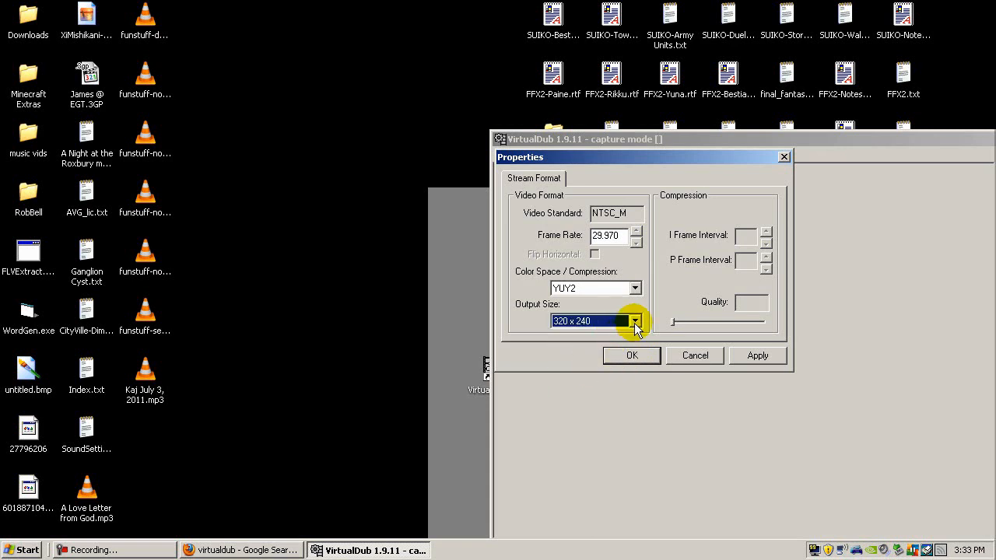
Set the capture output size to 720 x 480, then apply and confirm the capture pin properties
click(636, 321)
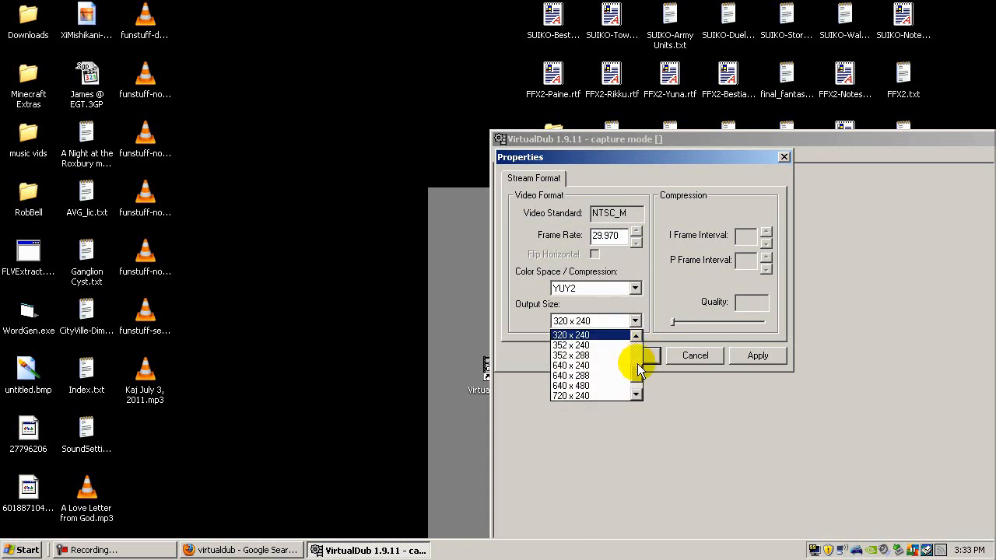
drag(638, 356, 638, 394)
click(611, 396)
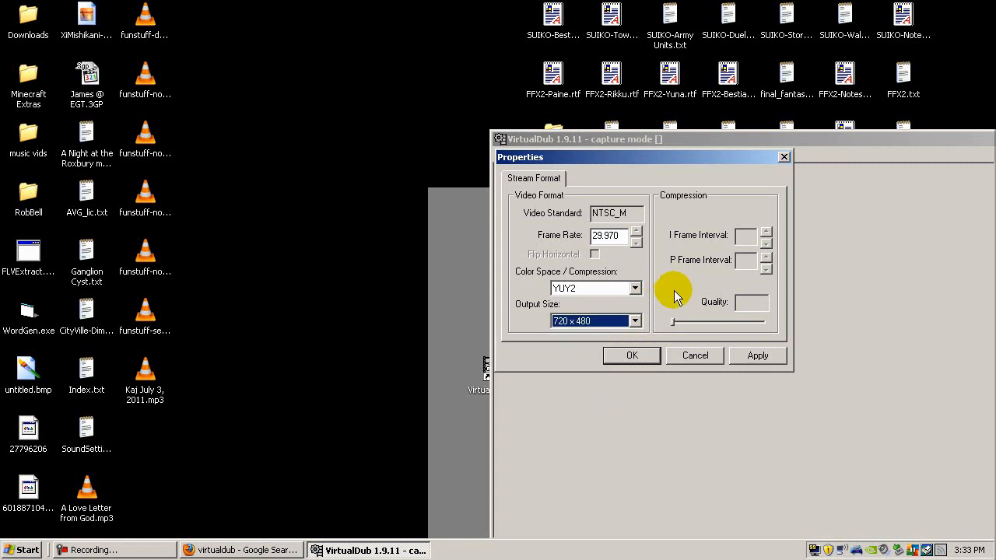
click(634, 321)
click(575, 396)
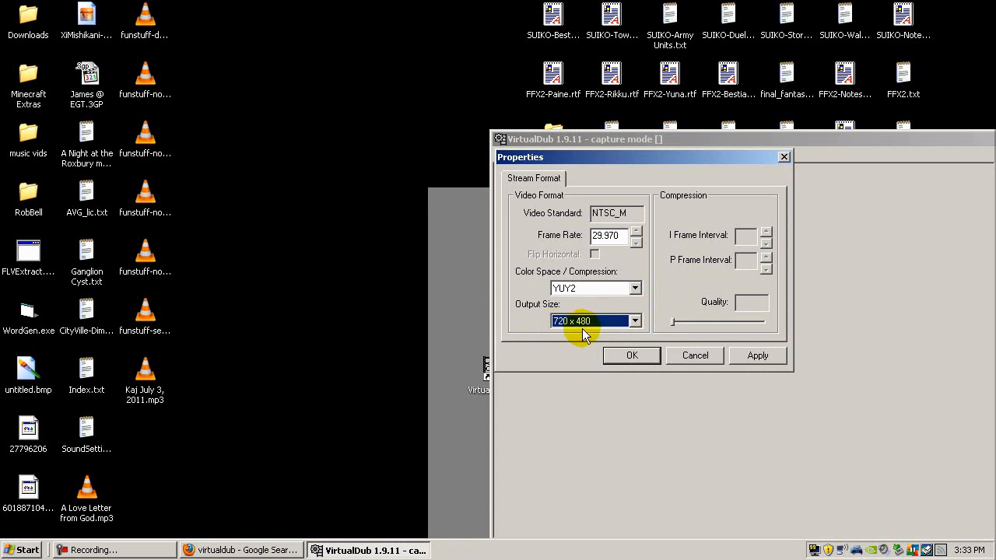
click(742, 365)
click(622, 356)
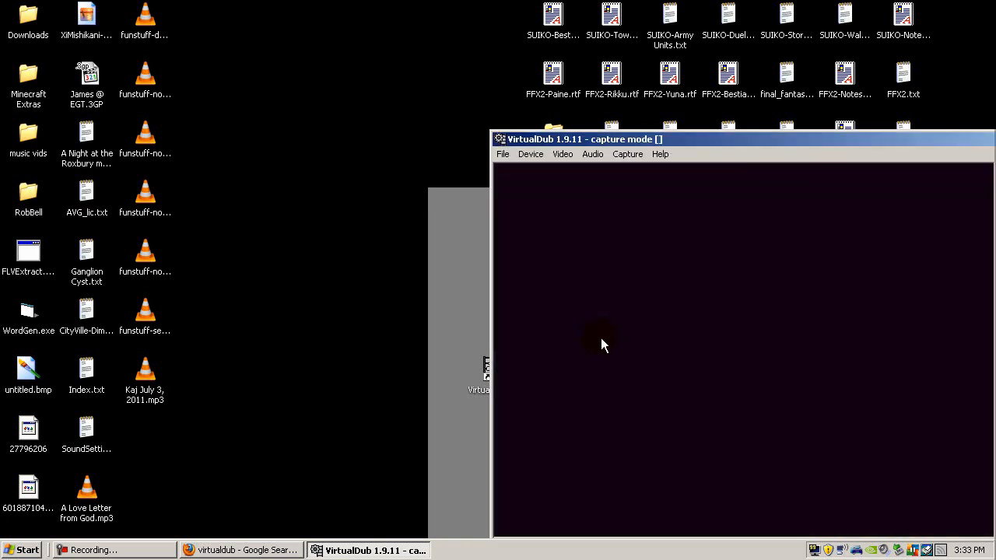
Widen the capture window to see the full preview and return it to its former width
drag(489, 310, 322, 311)
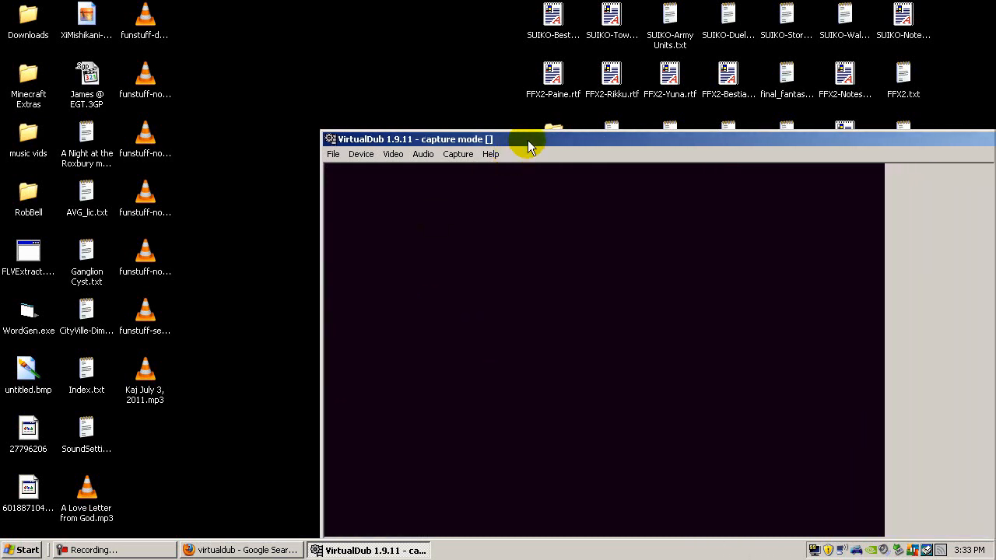
drag(322, 283, 490, 291)
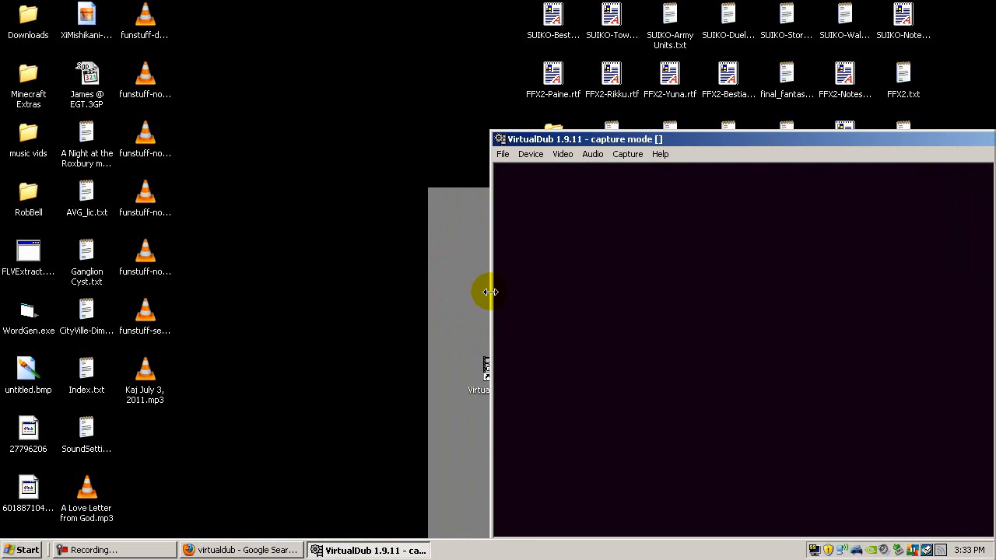
Minimize and restore the capture window repeatedly to compare its size with the 4:3 guide on the desktop wallpaper
click(499, 139)
click(520, 200)
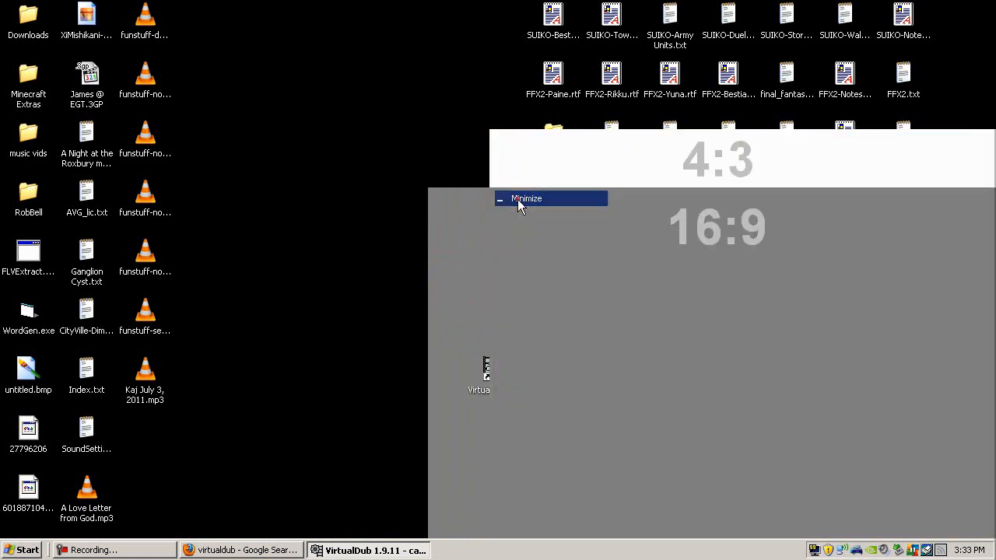
click(333, 549)
click(500, 140)
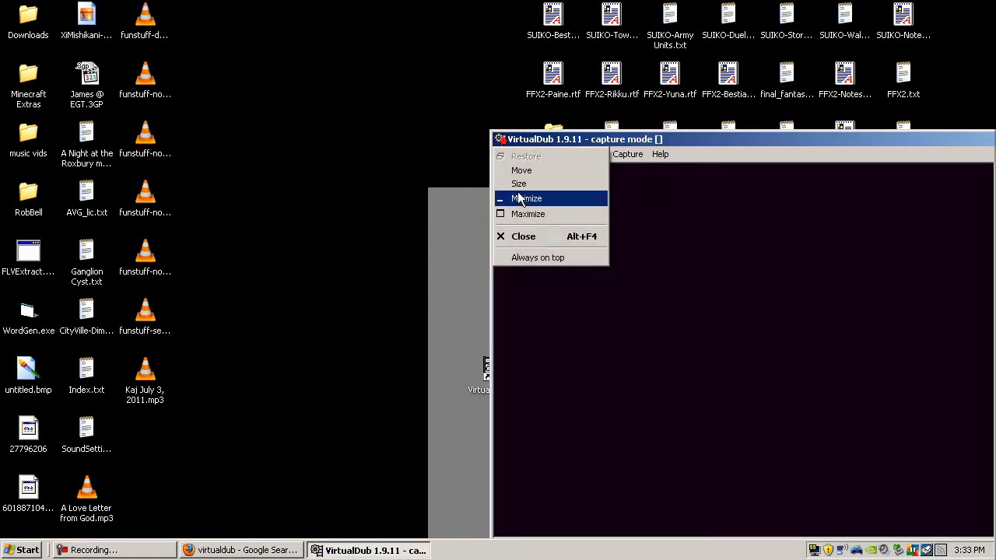
click(544, 199)
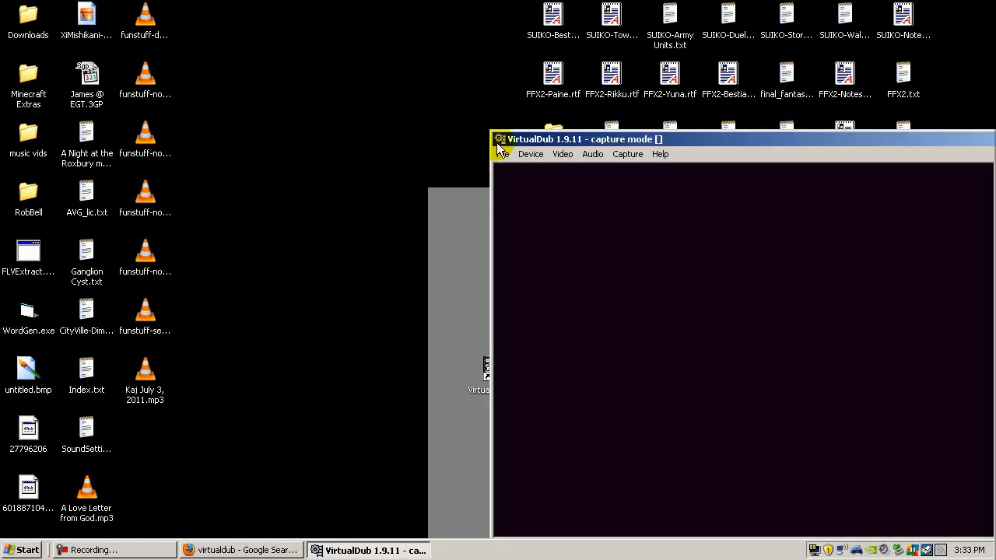
click(500, 140)
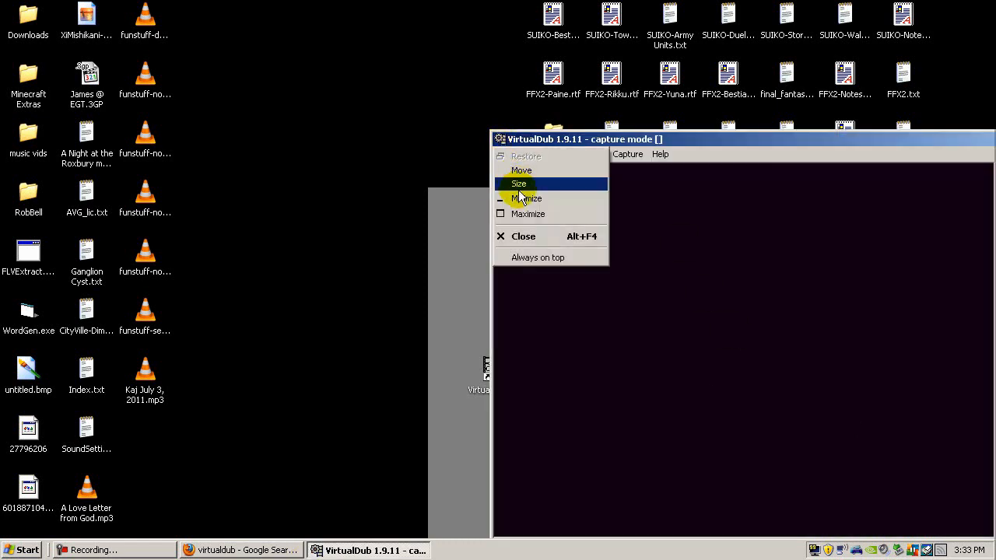
click(517, 199)
click(387, 550)
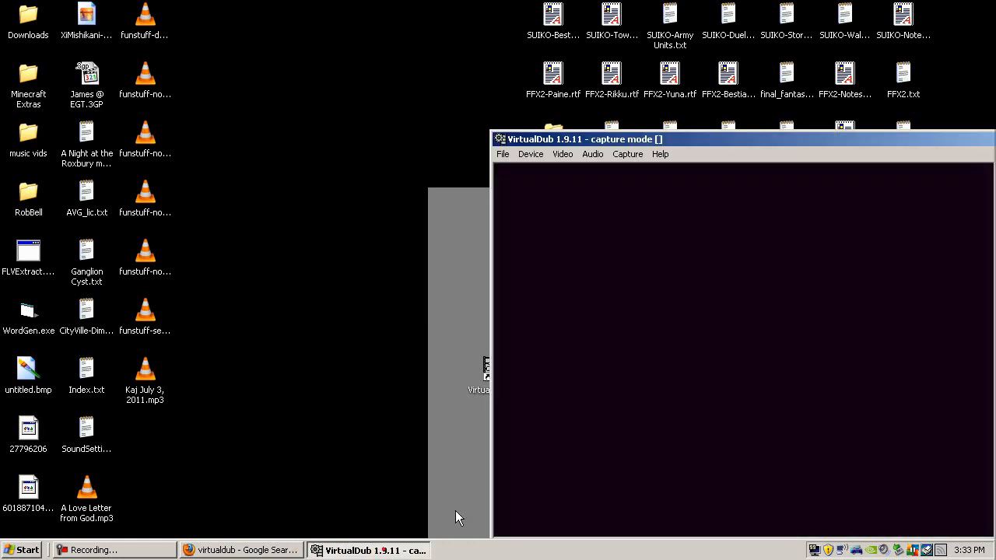
click(500, 140)
click(521, 197)
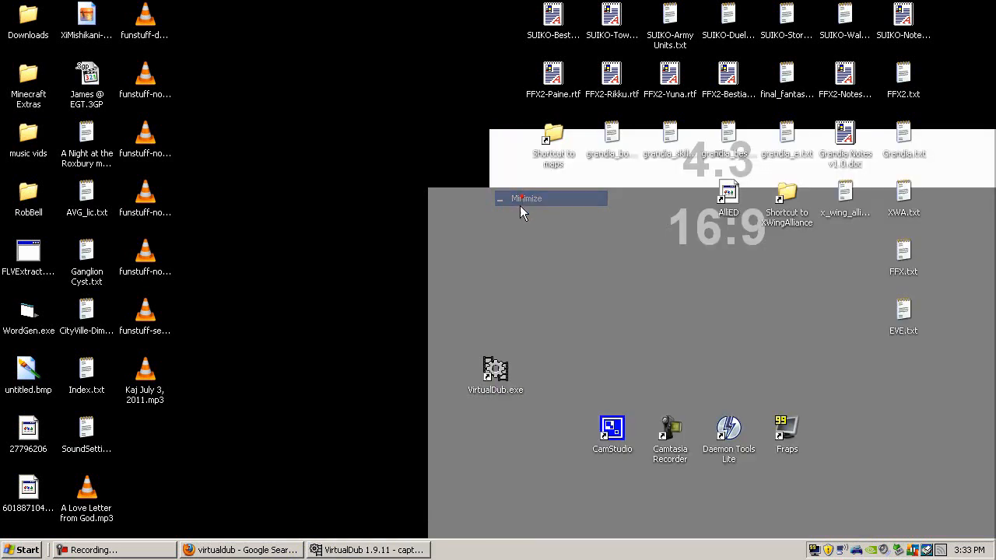
click(359, 550)
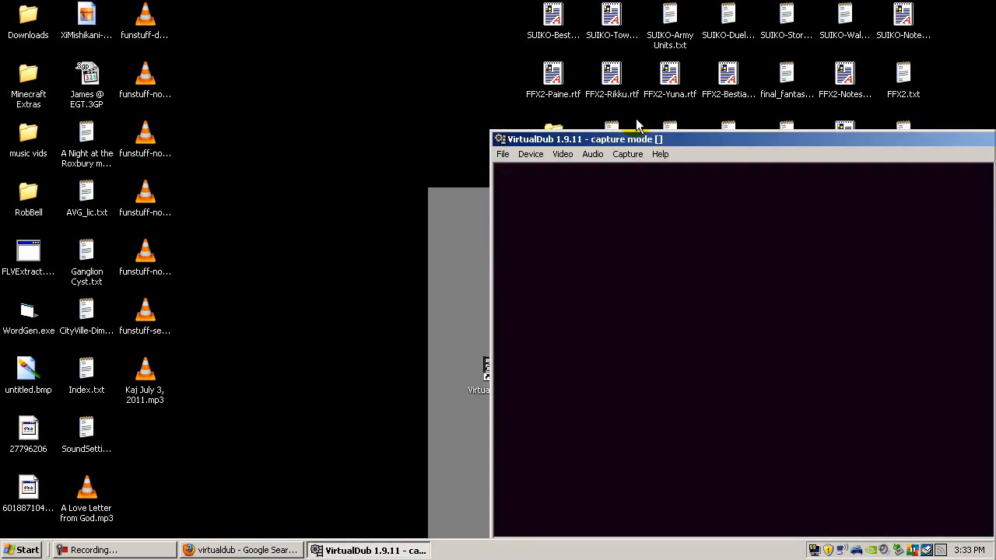
Try fitting the capture window to the desktop's 16:9 guide, and return it to the 4:3 guide
drag(637, 129, 637, 186)
drag(491, 292, 430, 306)
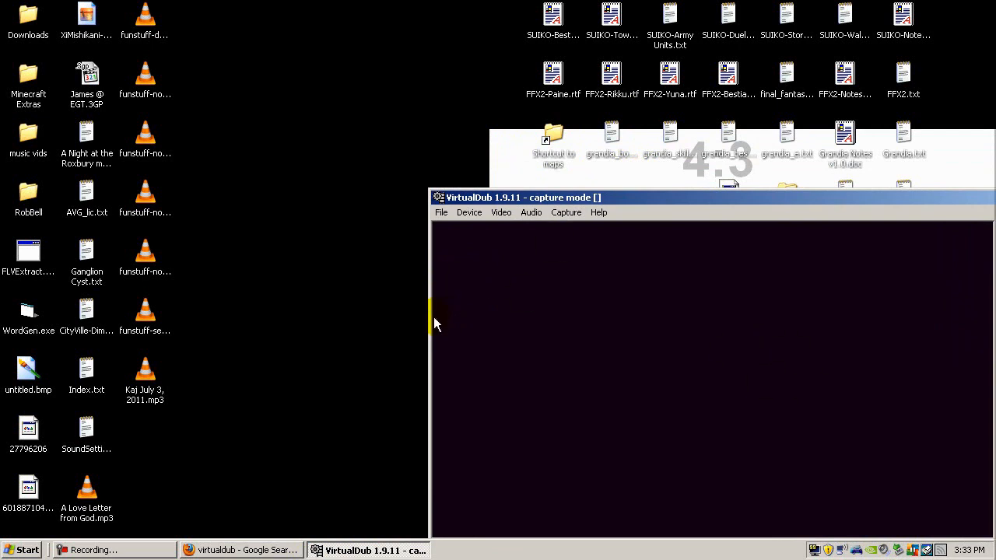
click(437, 197)
click(465, 253)
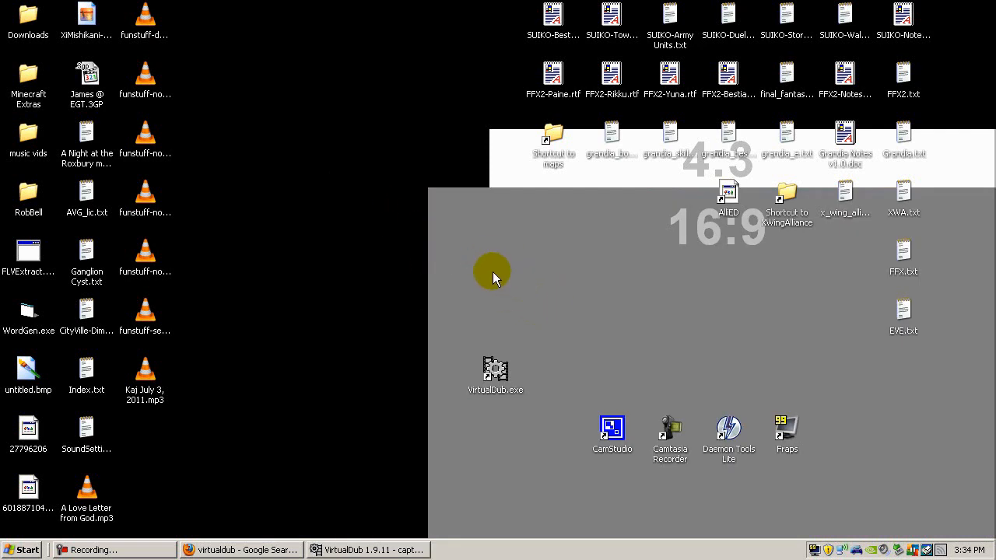
click(401, 550)
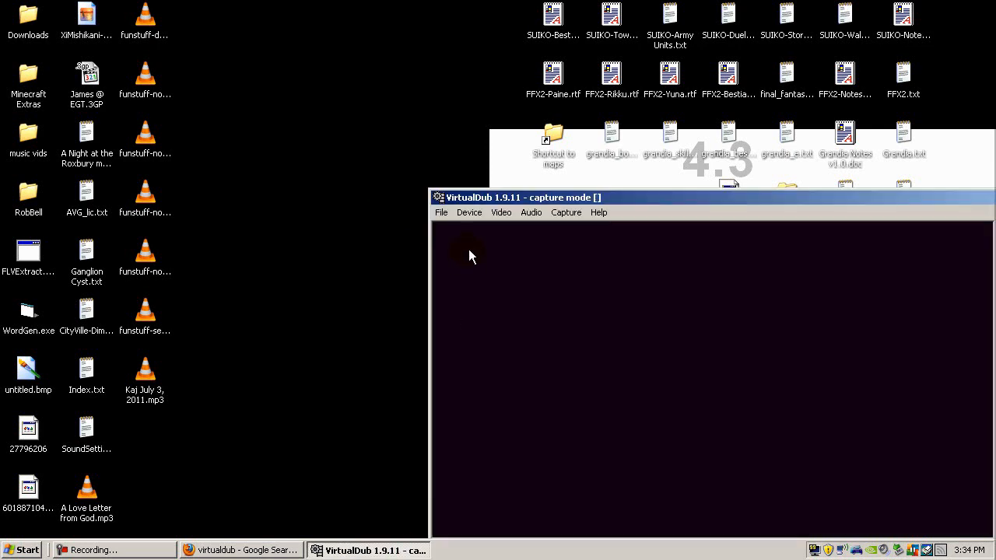
drag(428, 282, 488, 280)
drag(602, 190, 613, 130)
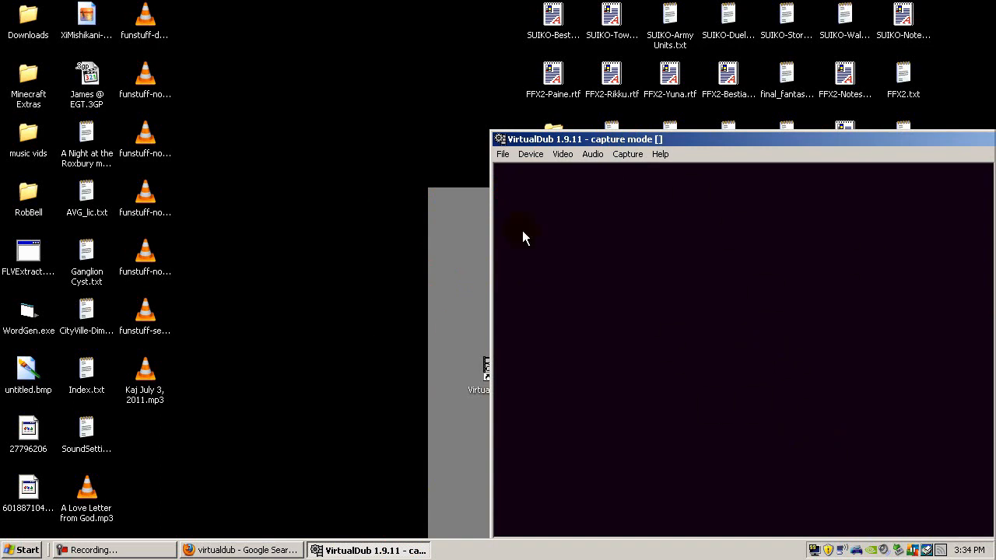
Open the capture filter properties, reset the Video Proc Amp values to their defaults and apply them
click(502, 154)
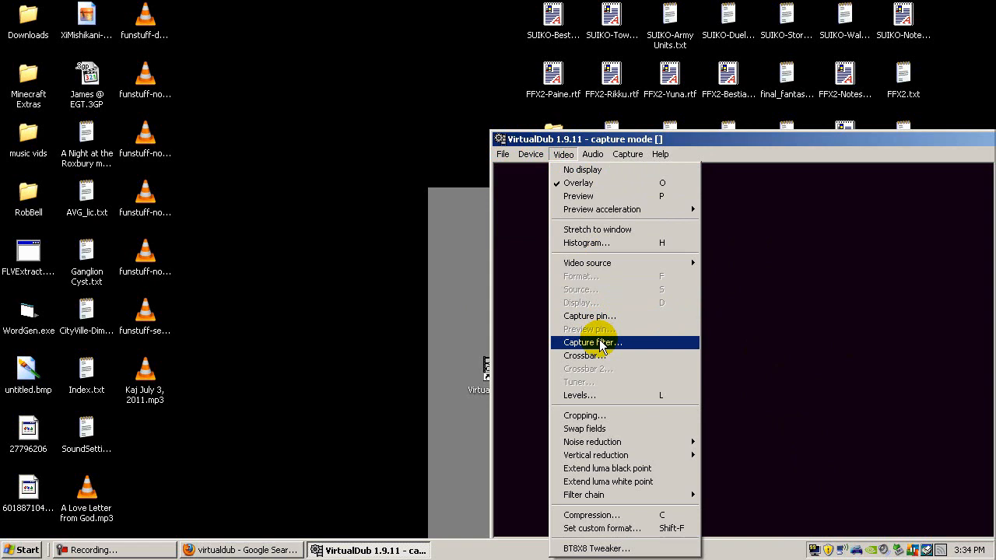
click(599, 345)
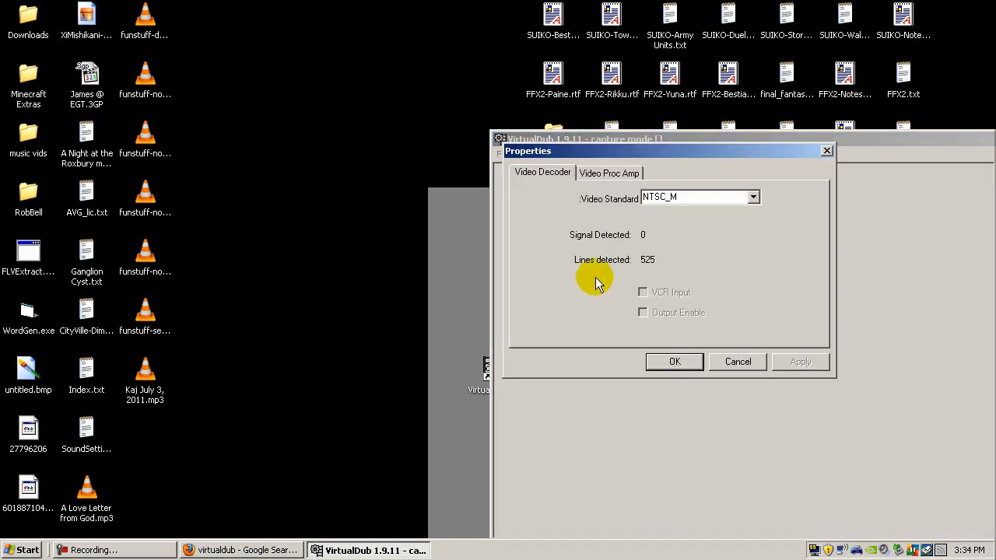
click(622, 178)
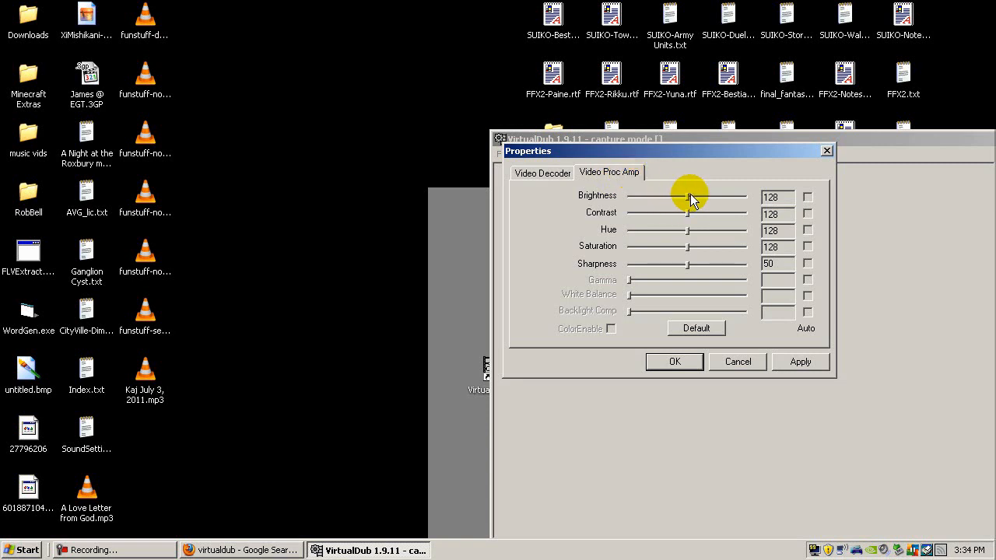
click(696, 328)
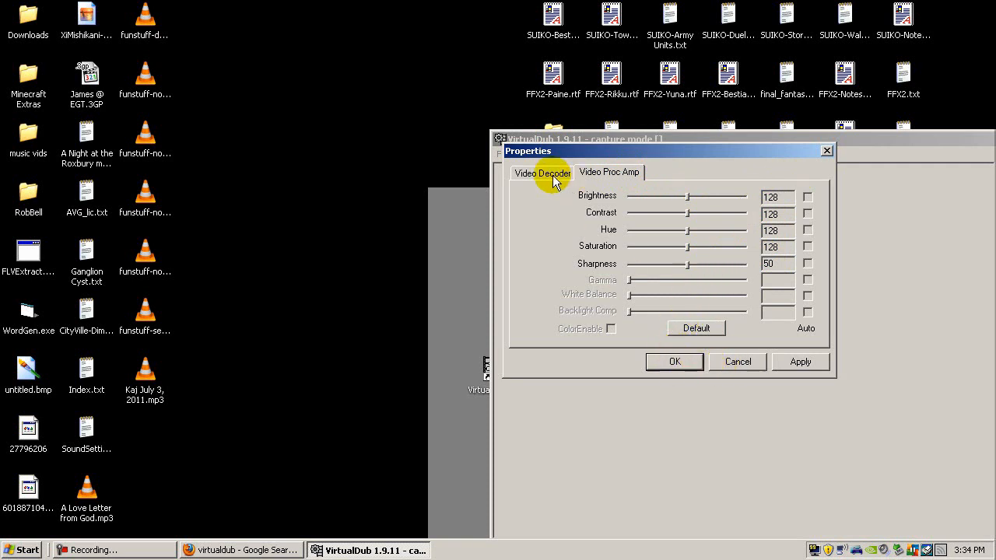
click(774, 366)
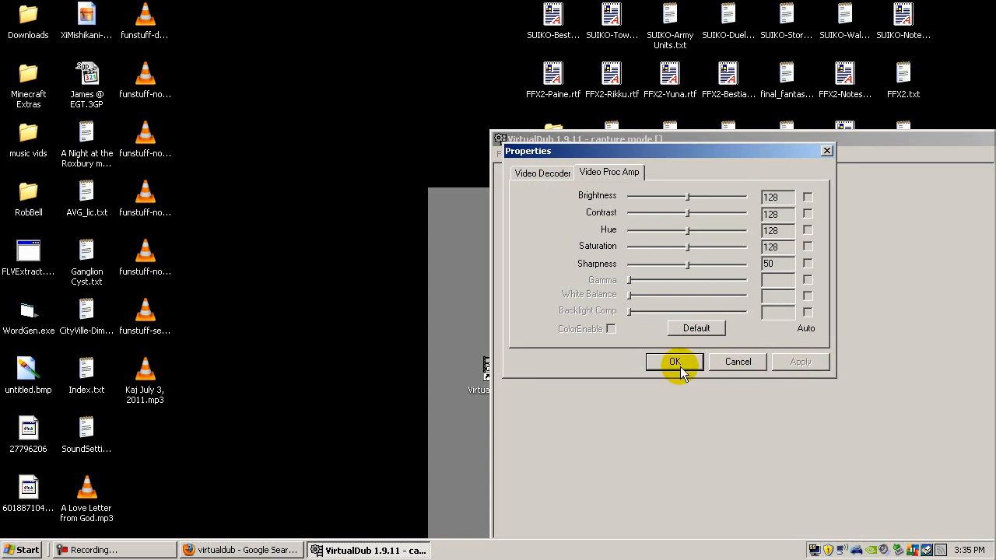
Check the available Video Decoder video standards, keep NTSC_M, and confirm the capture filter properties
click(533, 175)
click(753, 197)
click(753, 168)
click(685, 361)
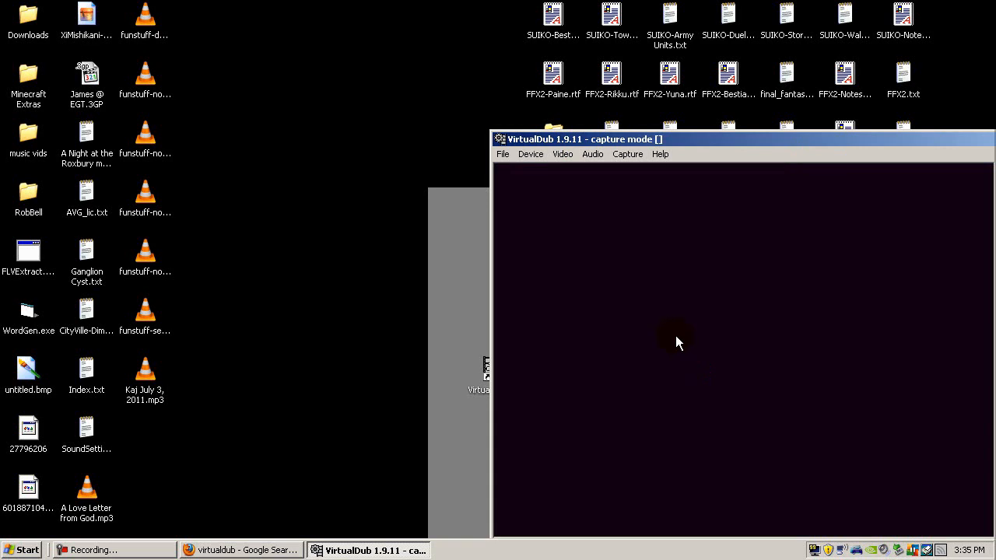
click(562, 154)
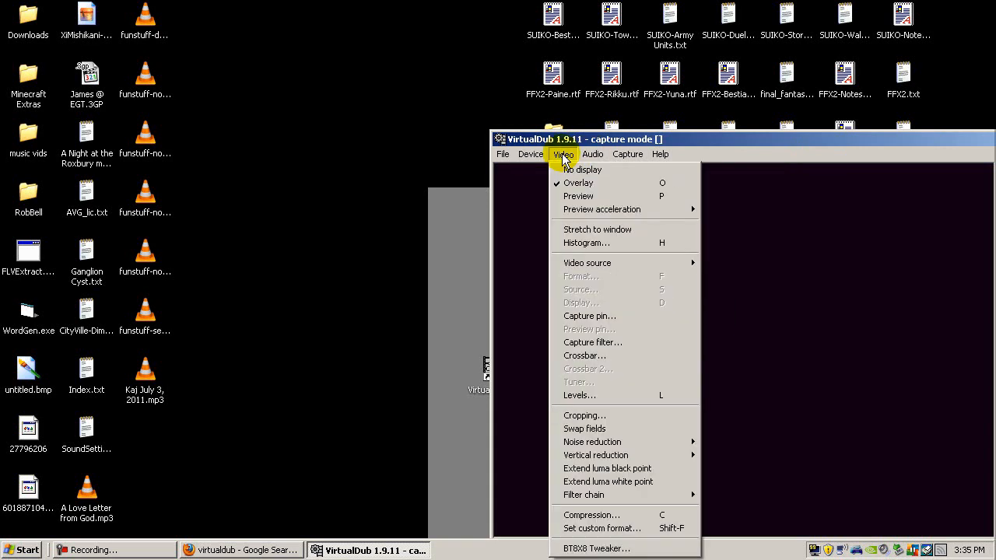
mouse_move(595, 159)
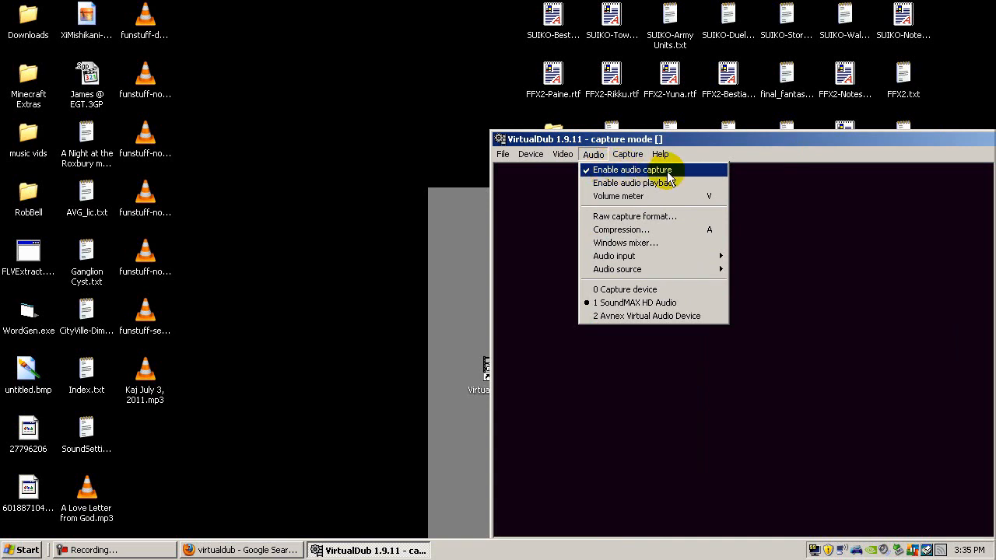
click(687, 145)
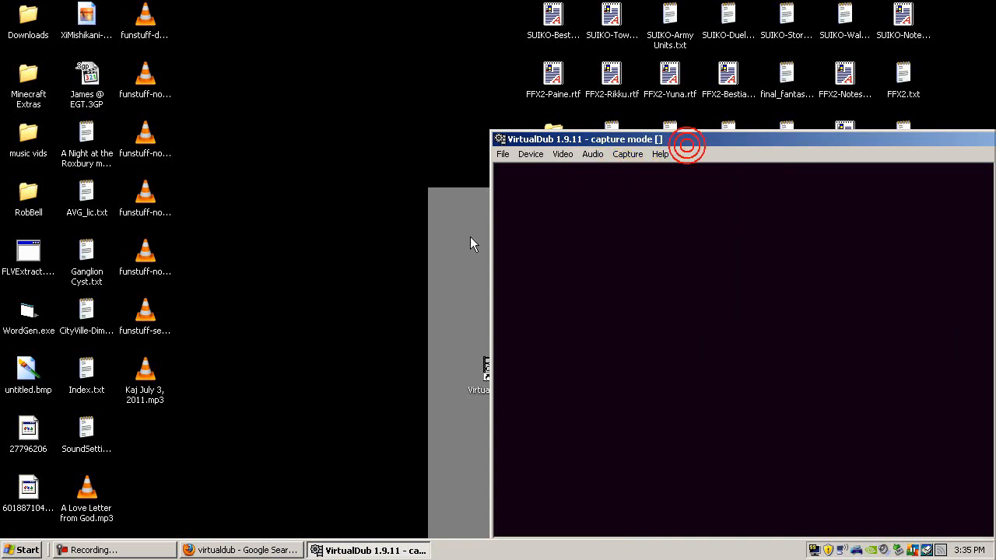
click(592, 153)
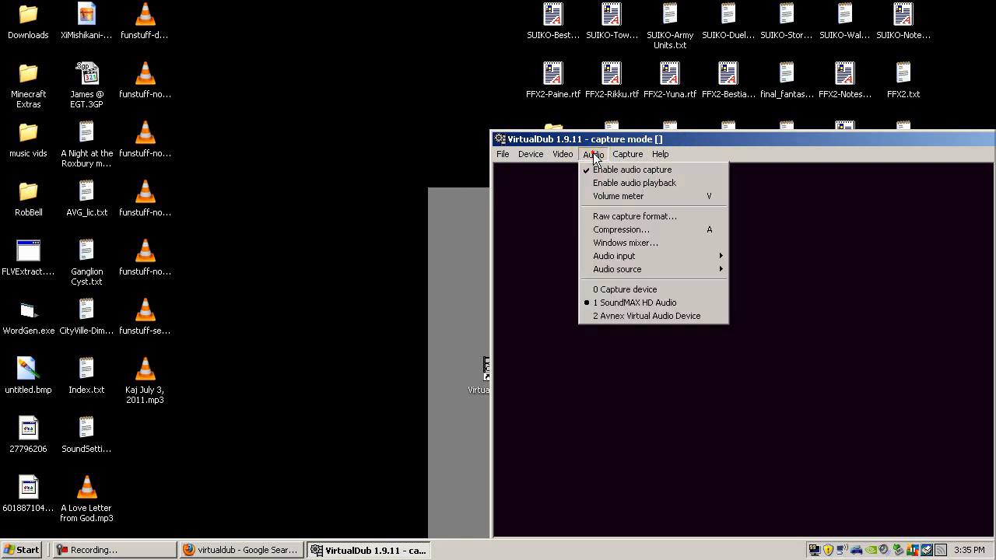
click(638, 147)
Switch to Fraps, disable its FPS overlay corner, and return to the movie settings
right_click(809, 550)
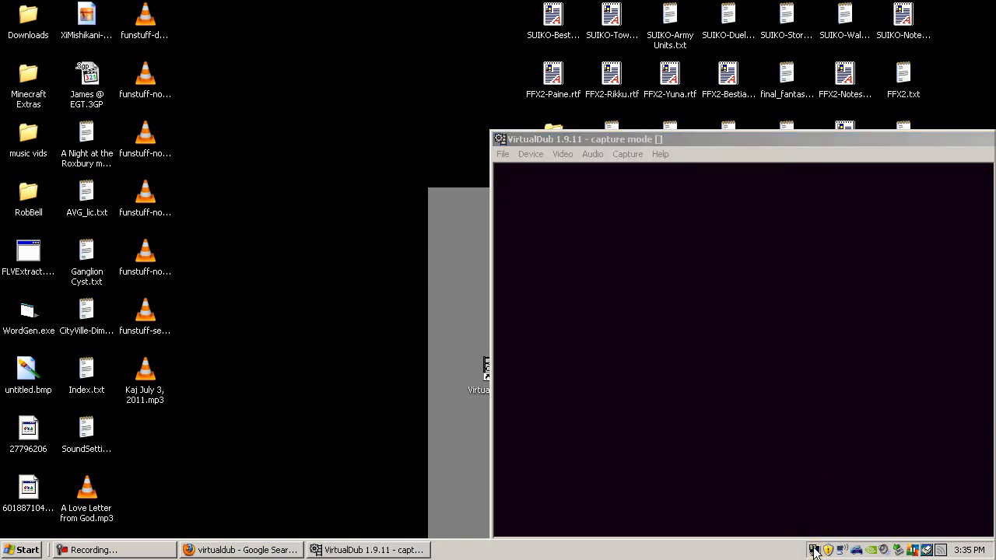
click(769, 472)
drag(628, 256, 324, 248)
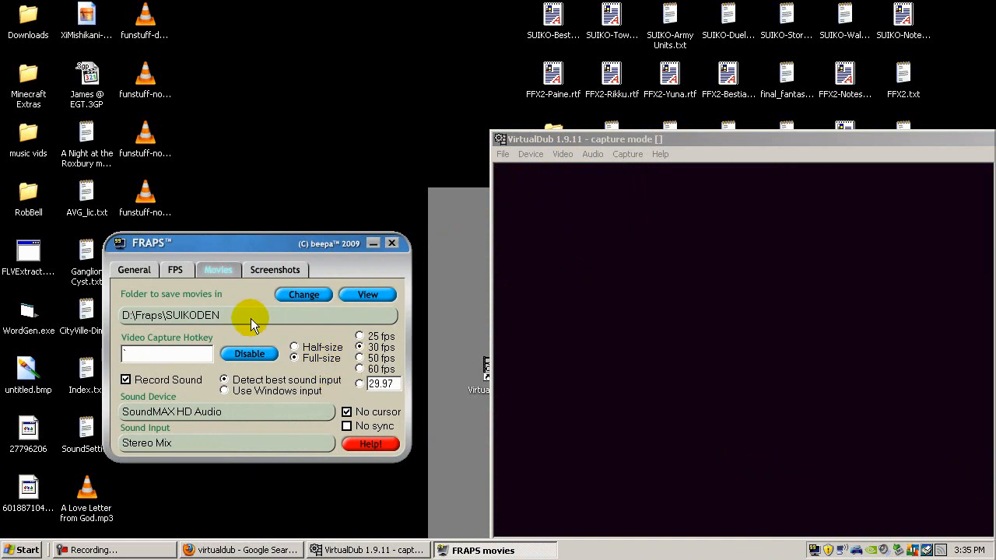
click(188, 277)
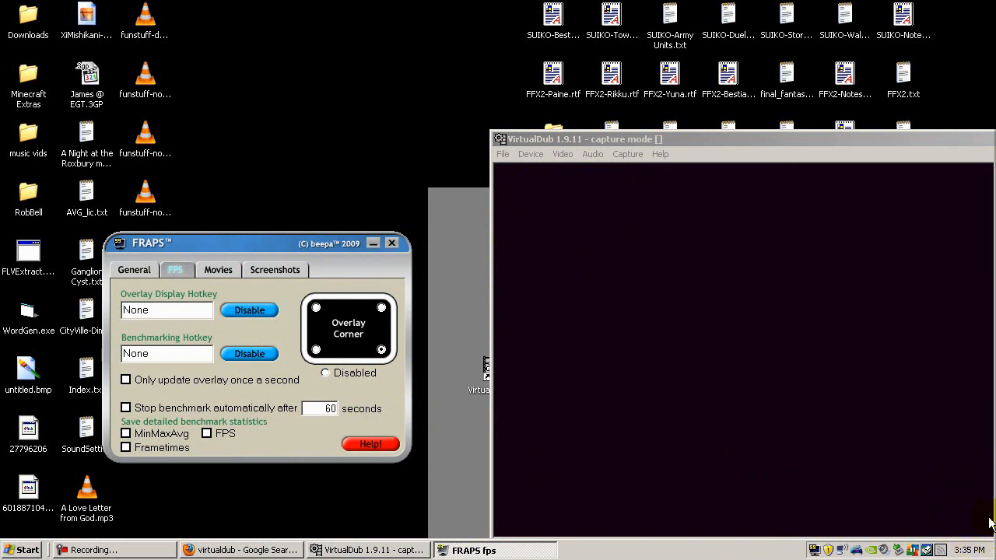
click(325, 373)
click(220, 271)
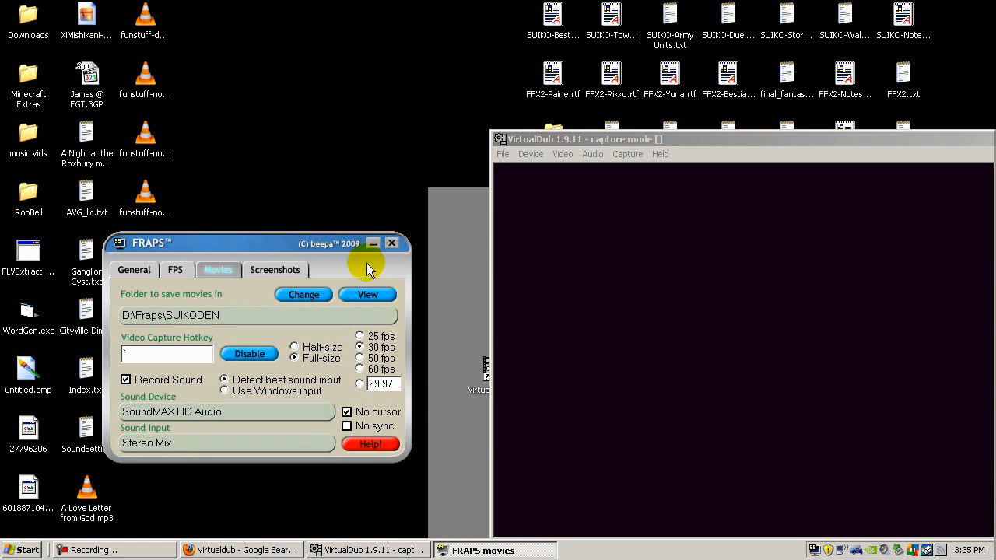
Try a movie capture rate of 60 fps in Fraps and return it to 30 fps
drag(334, 242, 351, 197)
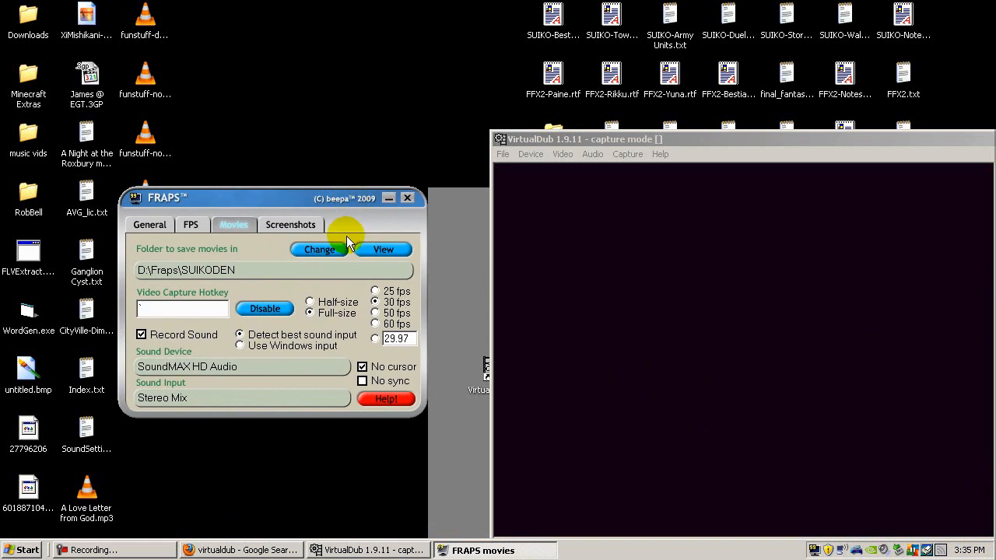
click(374, 324)
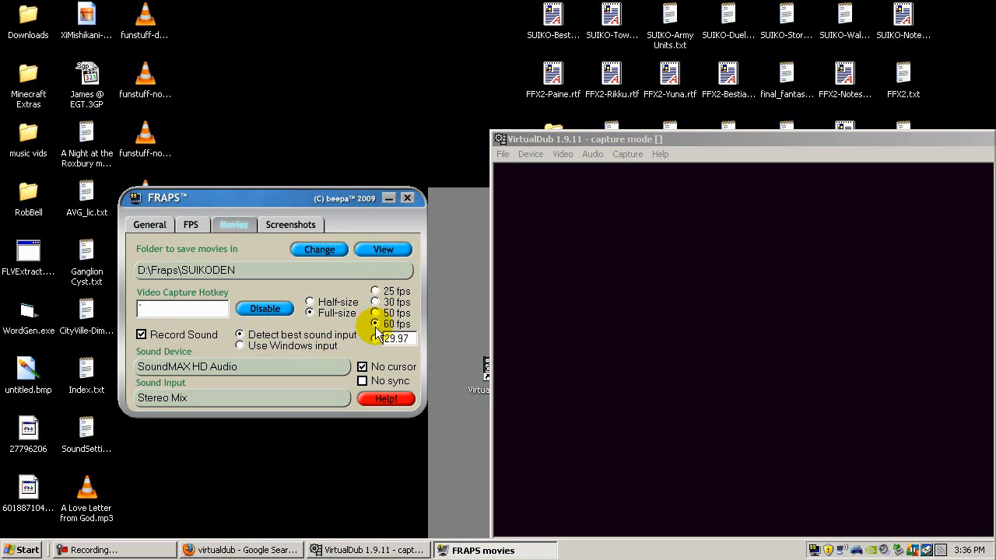
click(375, 301)
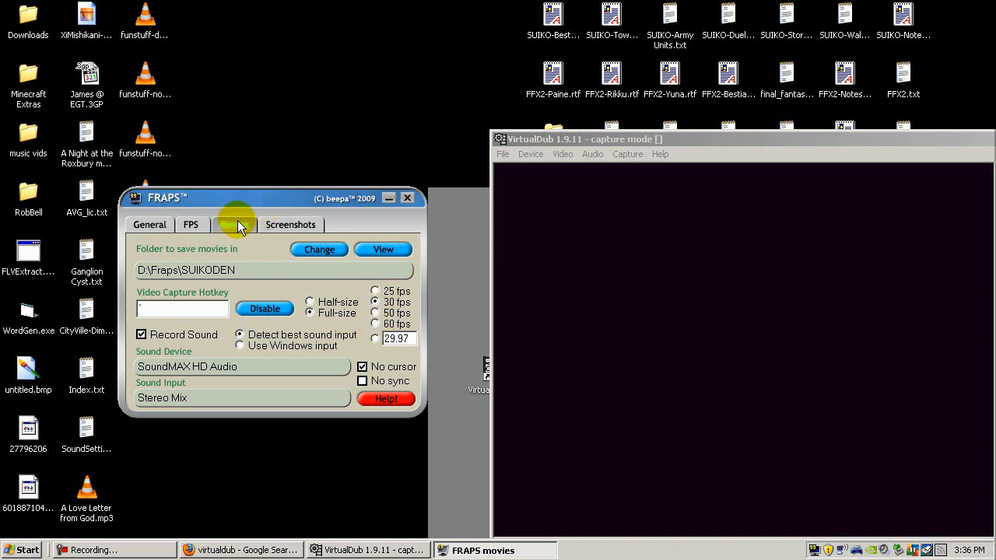
Reposition the Fraps window beside the capture window and minimize Fraps
drag(283, 199, 260, 173)
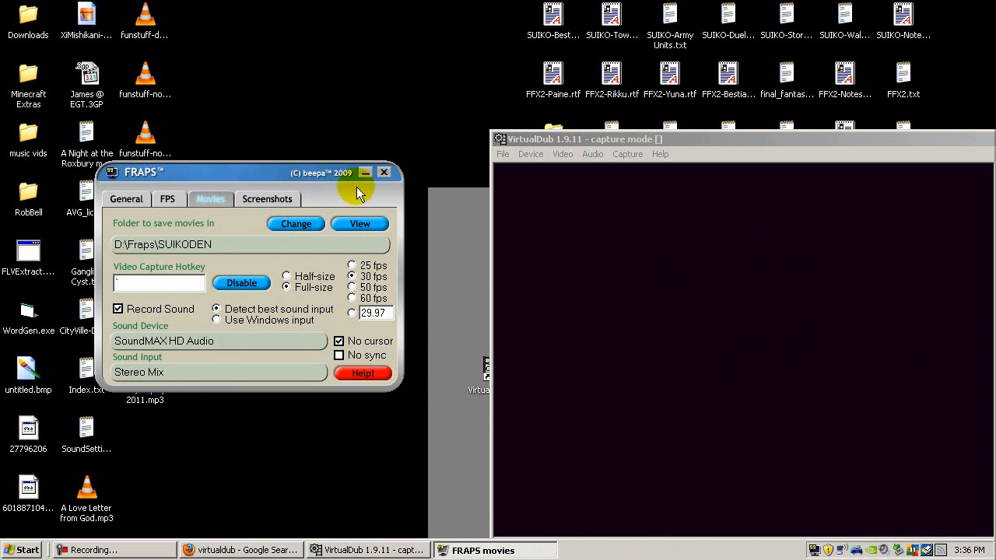
drag(362, 173, 364, 220)
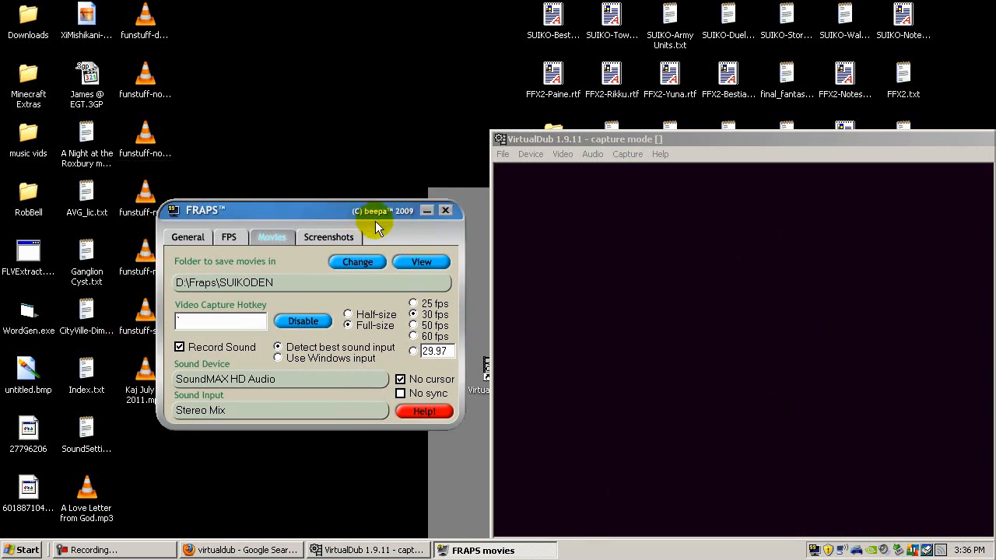
drag(376, 219, 402, 224)
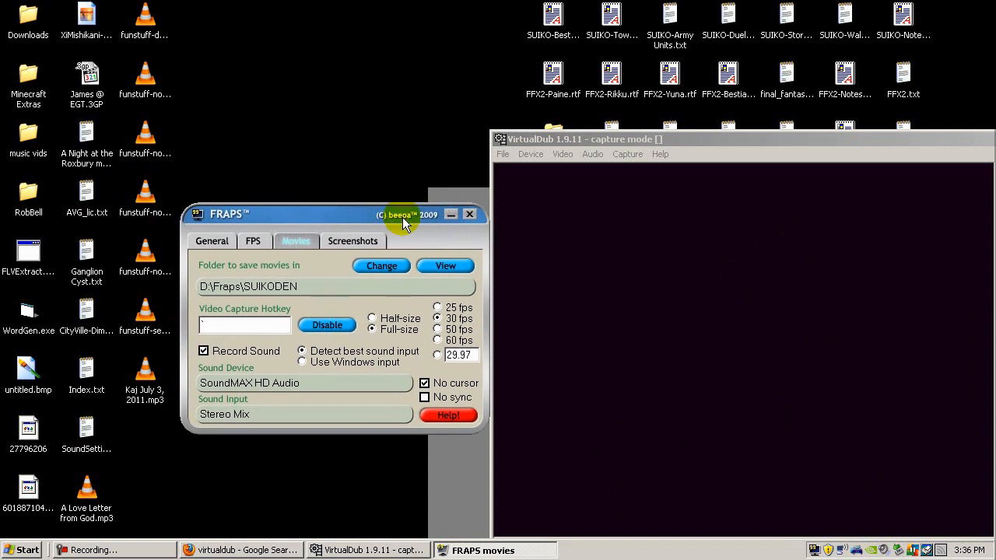
click(451, 215)
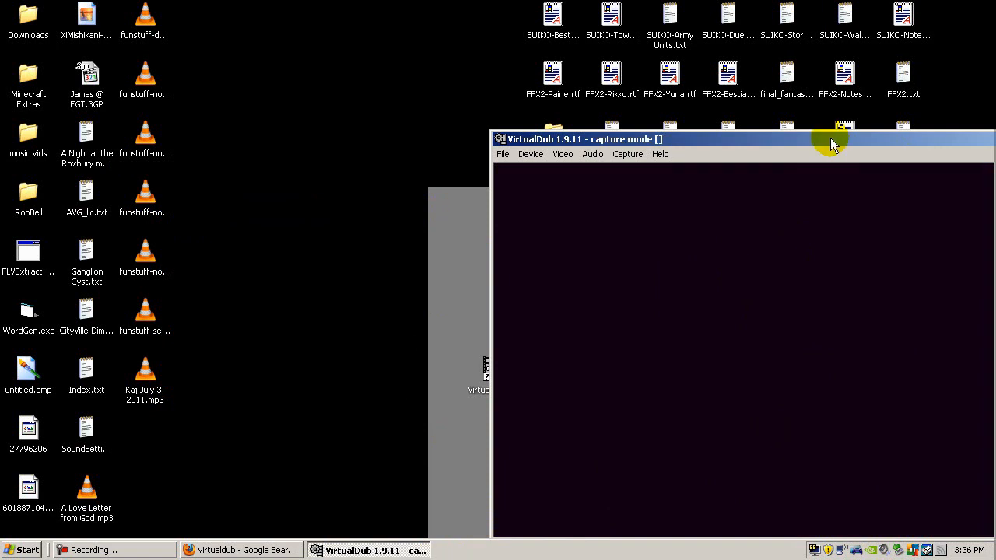
Move the whole VirtualDub window into view to check its capture statistics, and return it to the 4:3 guide
drag(819, 137, 431, 49)
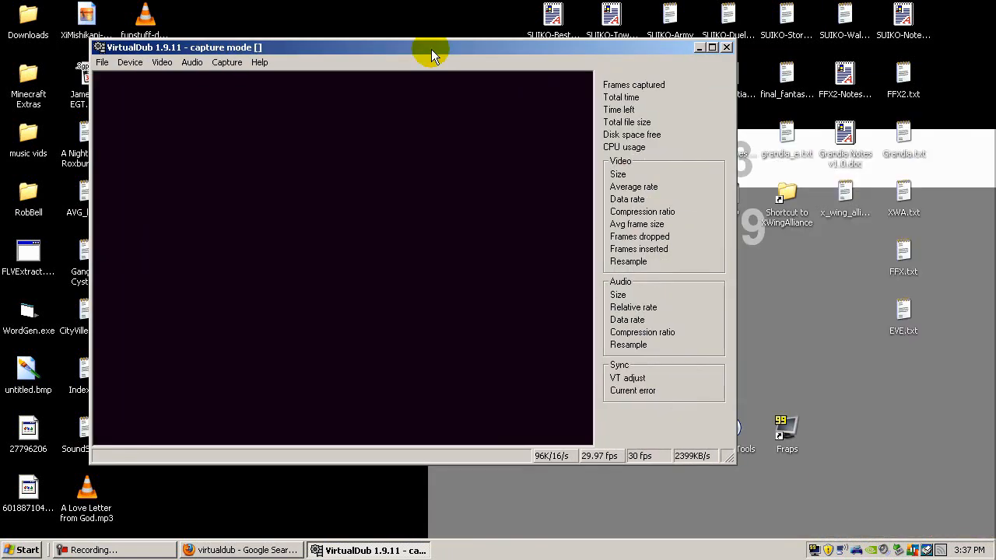
drag(322, 47, 715, 141)
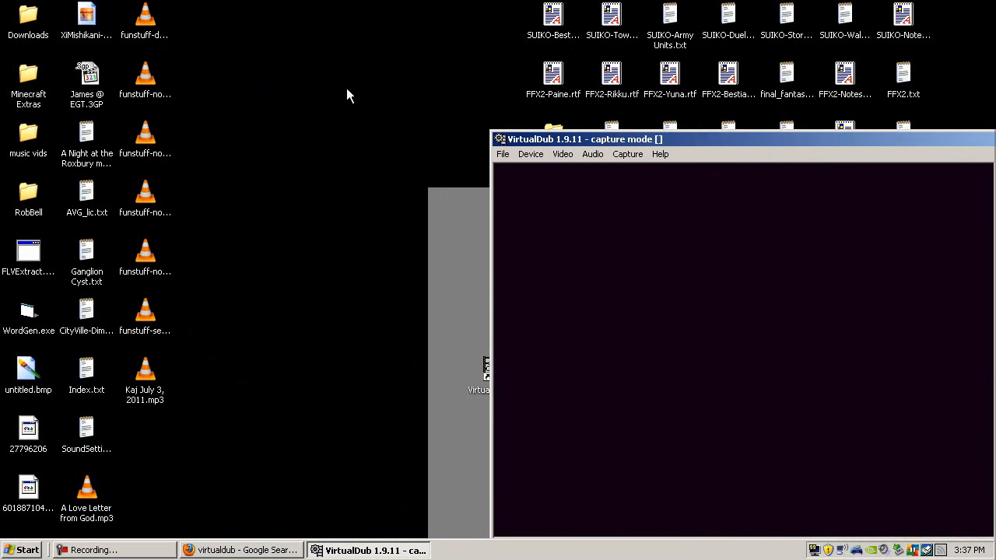
click(502, 154)
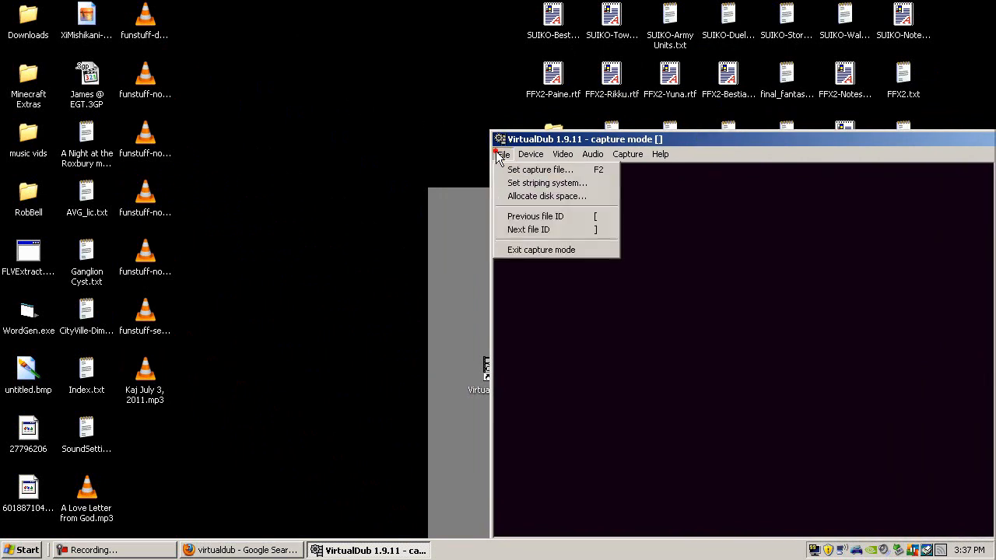
click(593, 154)
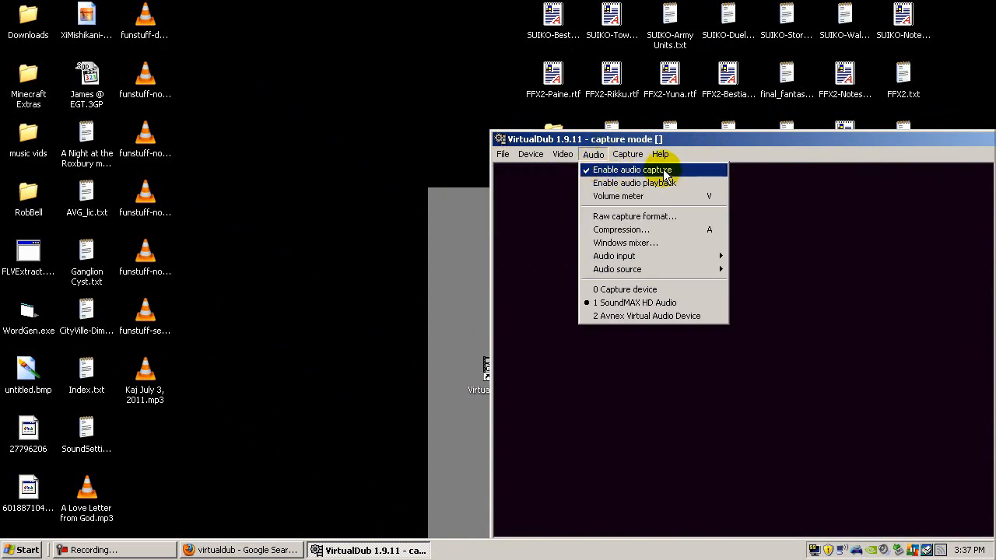
click(706, 154)
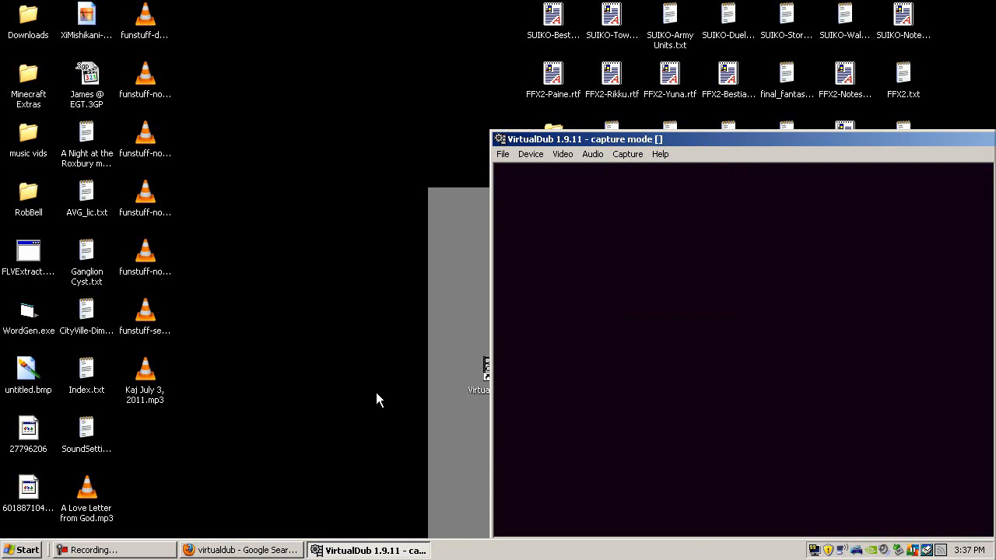
click(556, 160)
click(557, 156)
click(598, 155)
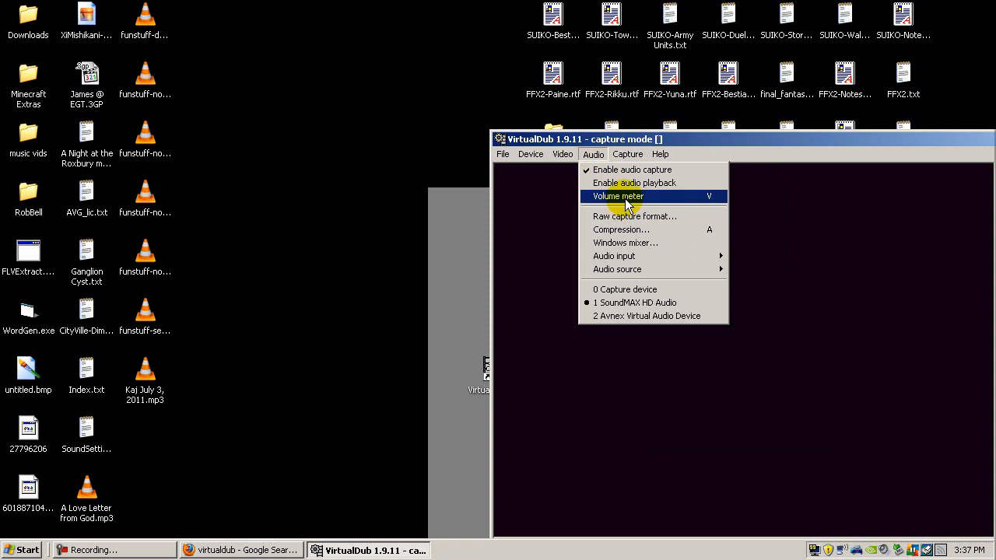
Bring up the screen recorder to check its audio level, move it beside the capture window, and minimize it
click(170, 549)
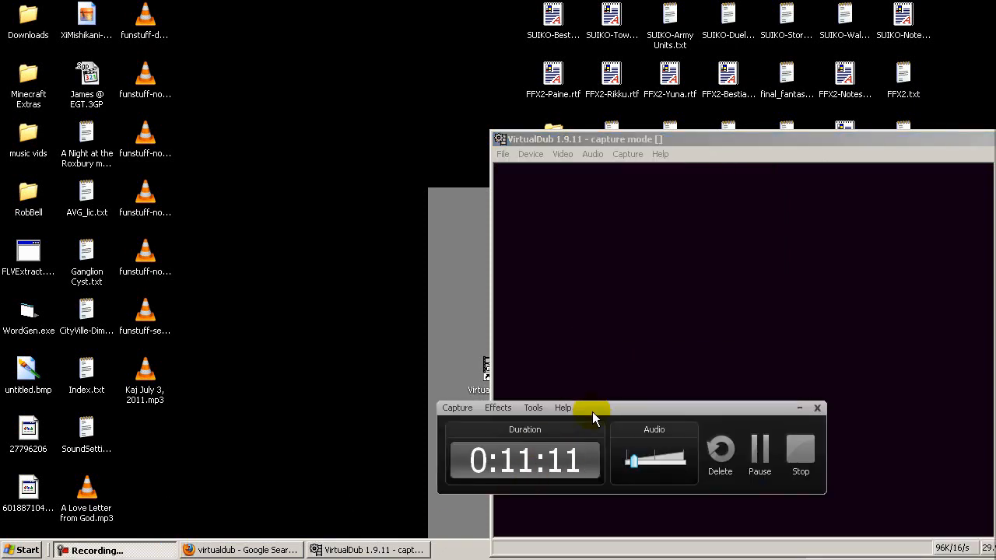
drag(619, 413, 304, 386)
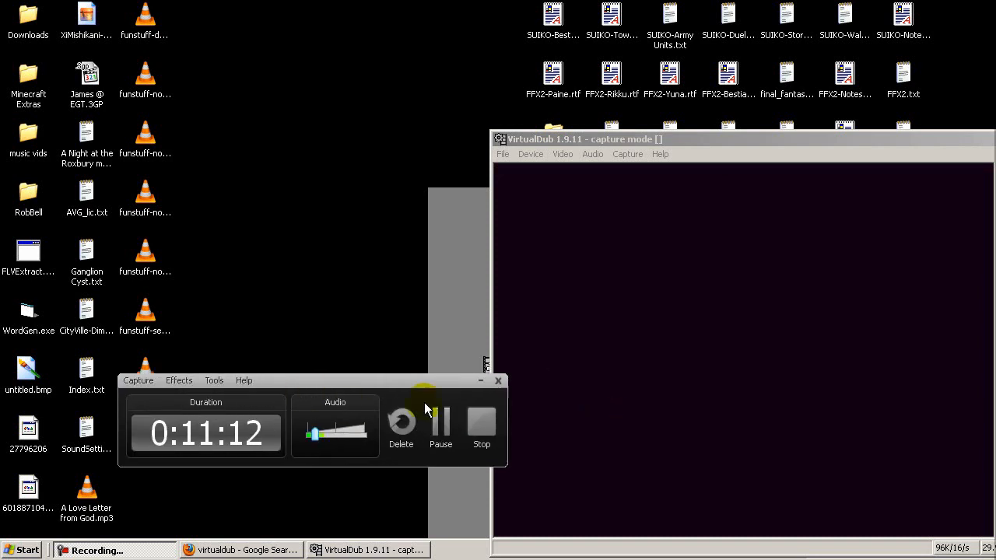
click(479, 381)
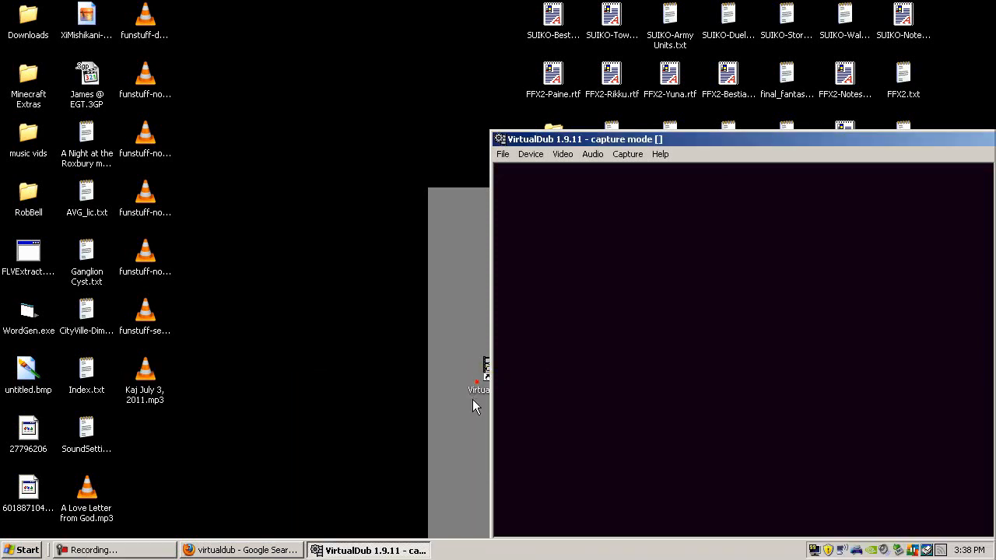
Turn on the capture volume meter, check its whole scale in the maximized window, and restore the window size
click(592, 154)
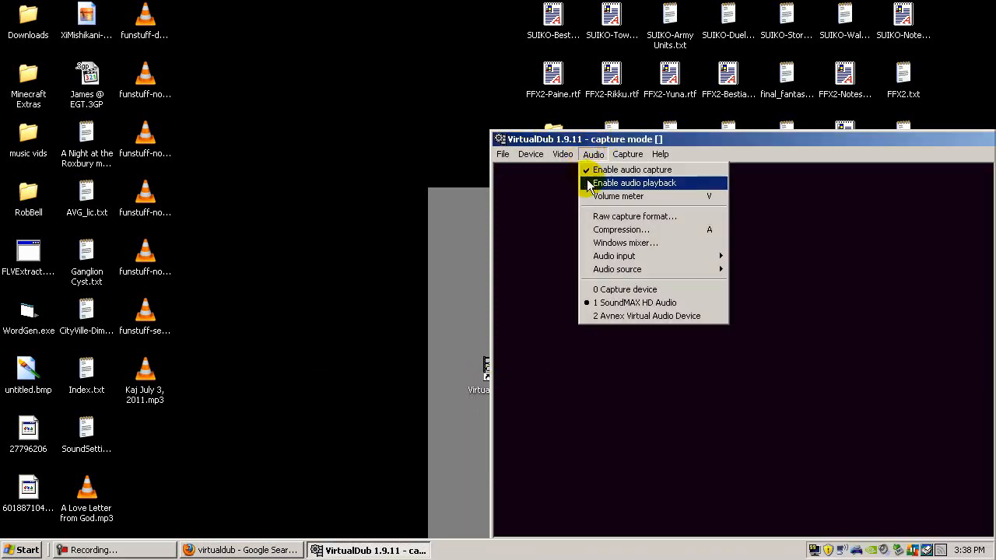
click(616, 198)
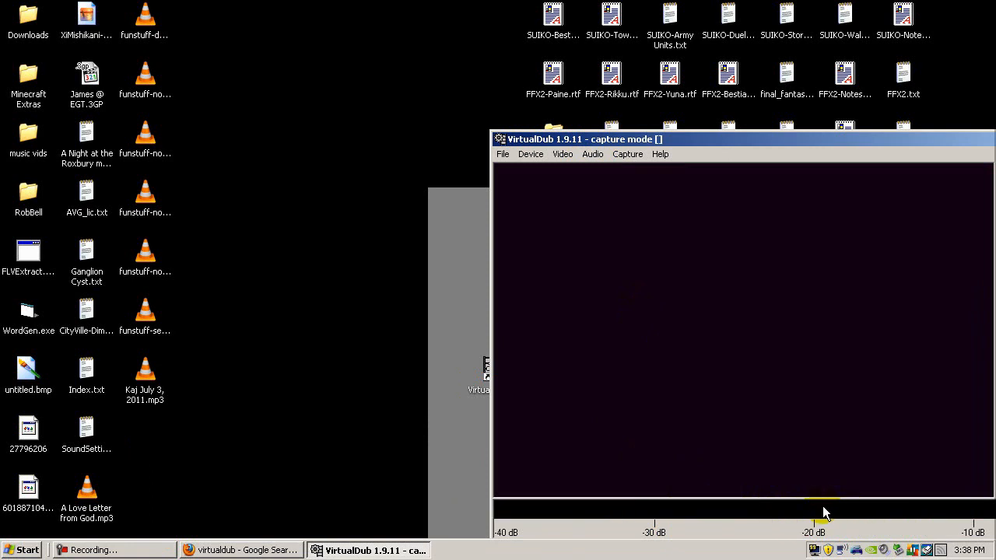
double_click(717, 141)
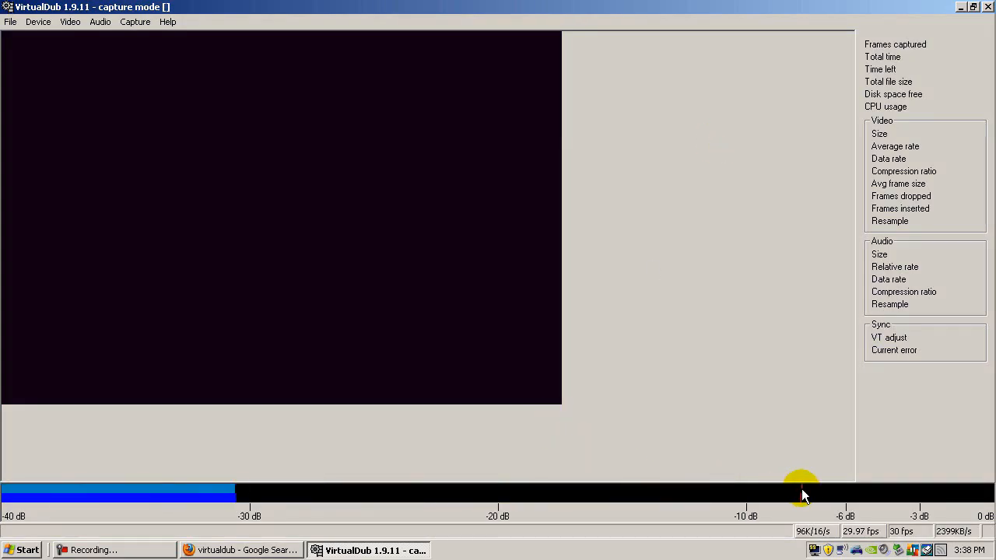
double_click(509, 7)
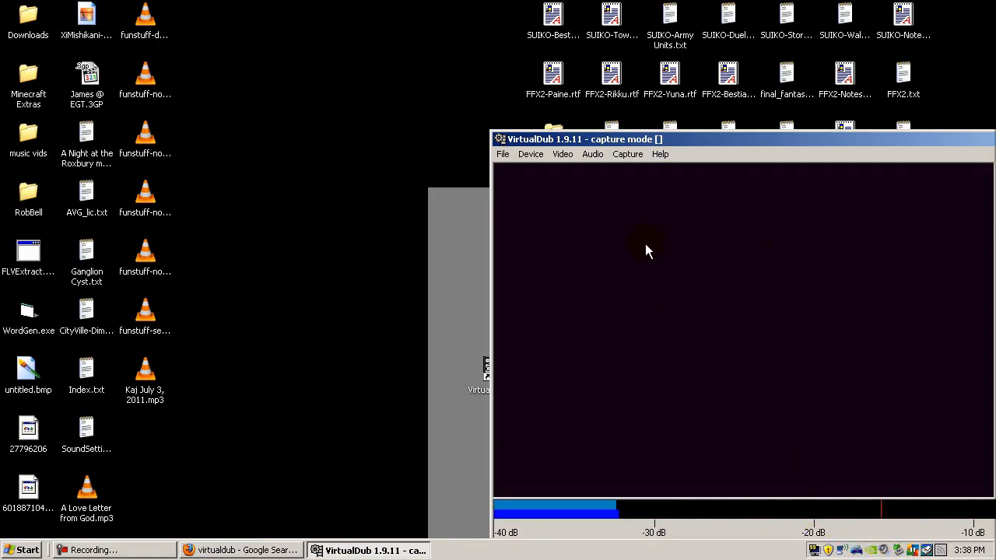
Turn off the capture volume meter
click(588, 144)
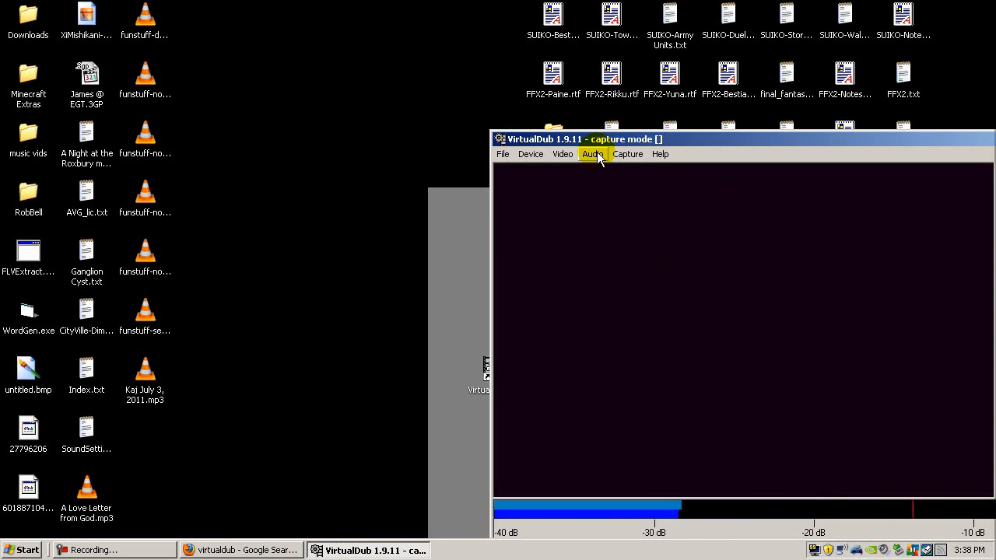
click(592, 154)
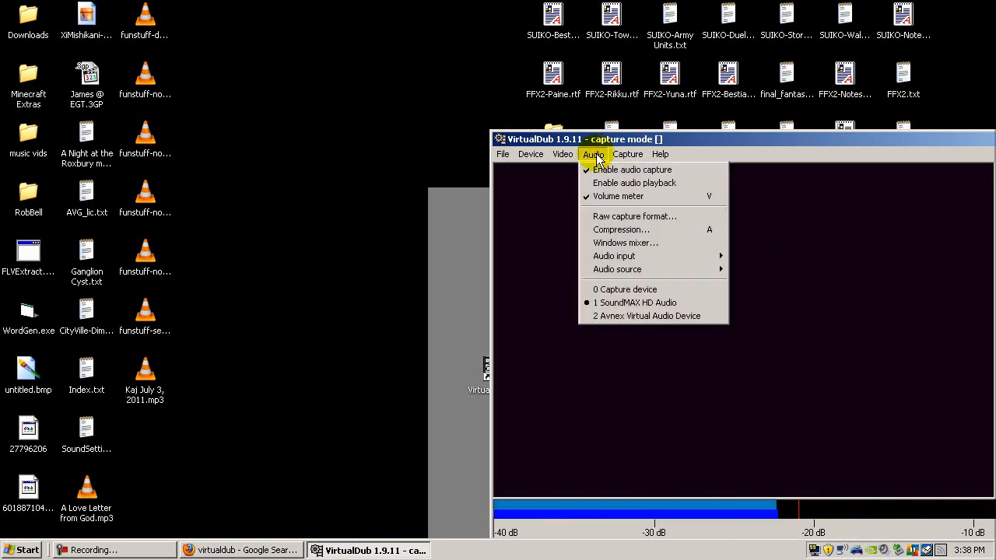
click(606, 199)
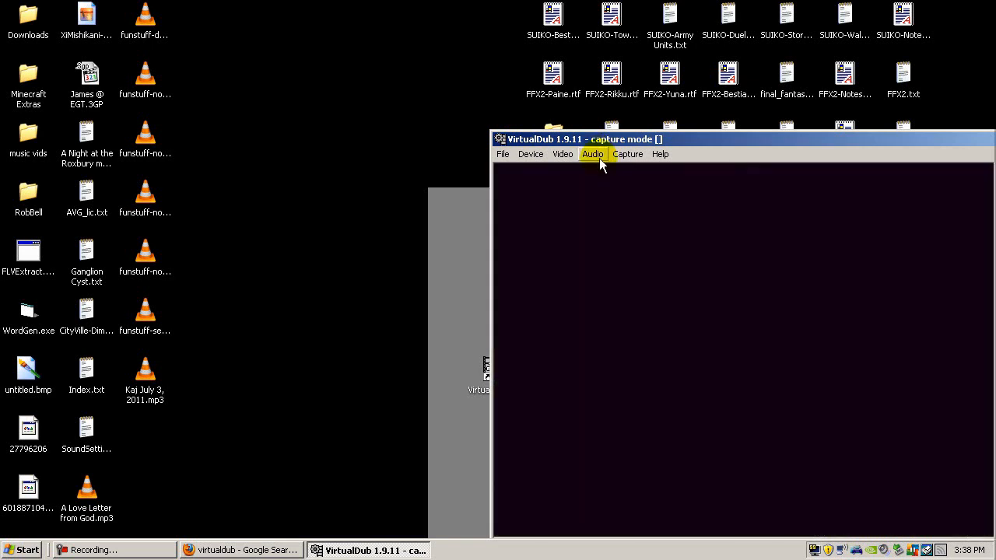
Try Line In as the capture audio input and return it to Stereo Mix
click(596, 154)
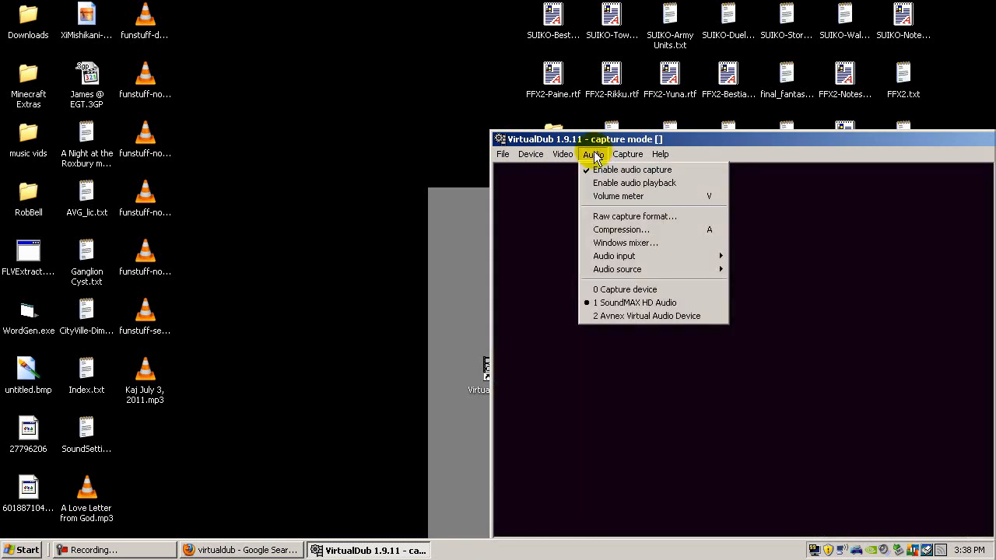
mouse_move(628, 154)
mouse_move(596, 154)
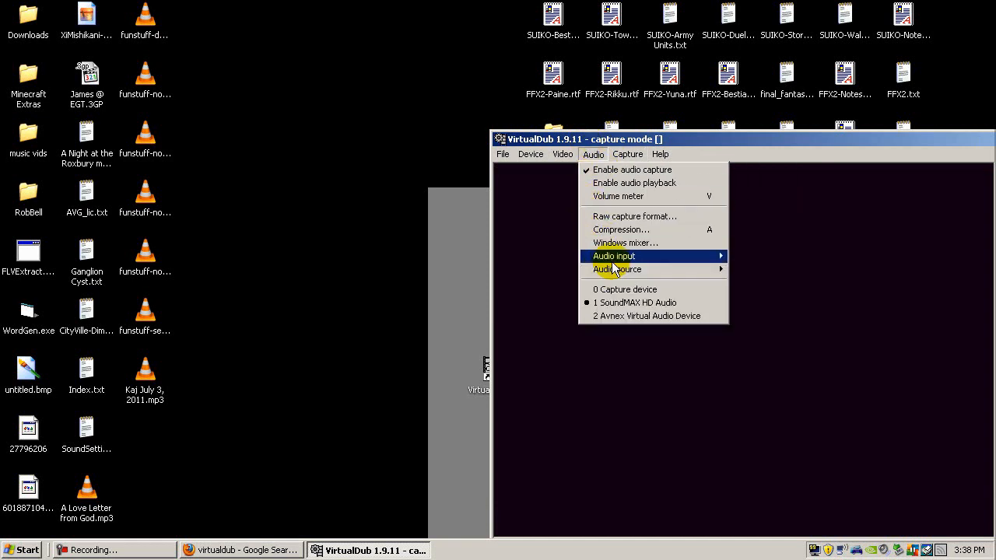
mouse_move(618, 258)
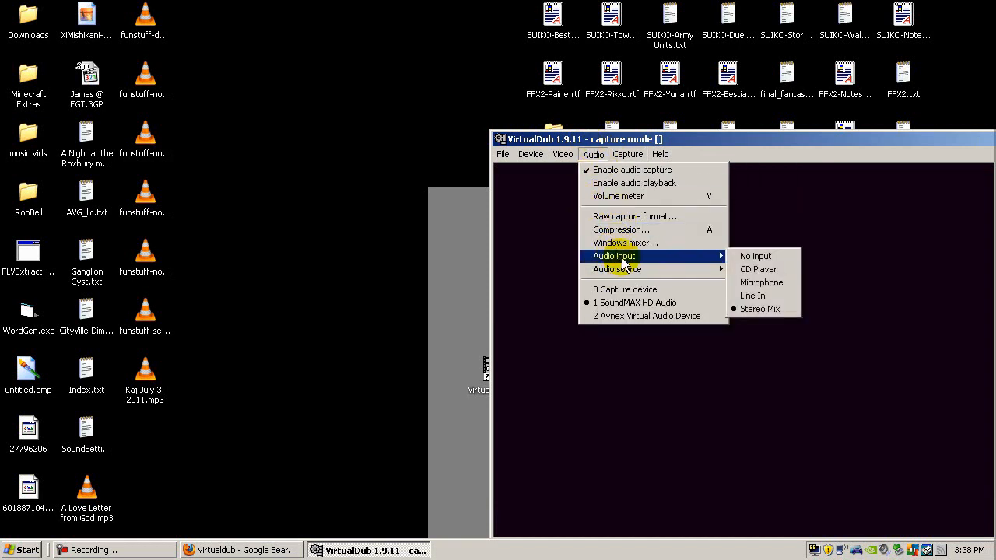
click(762, 297)
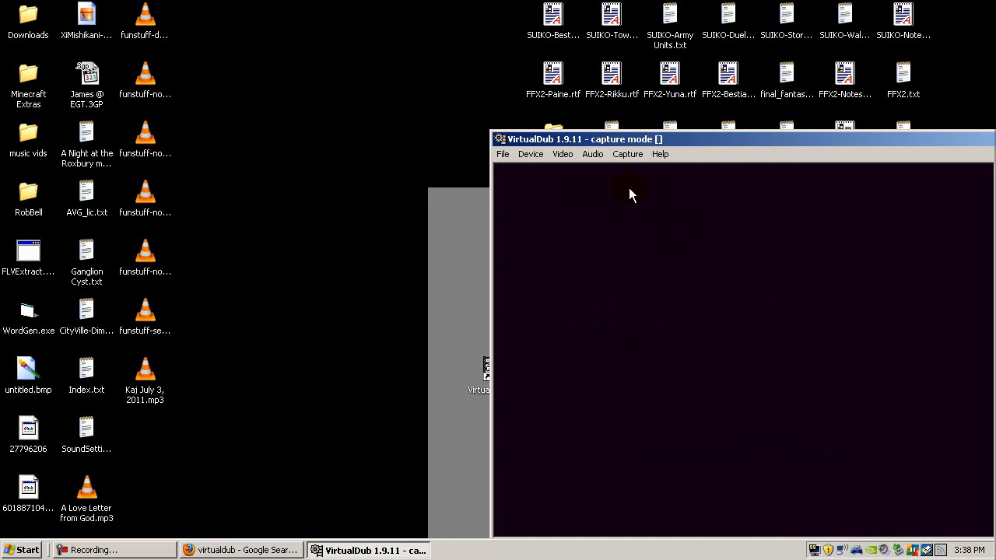
click(596, 155)
mouse_move(653, 256)
click(768, 309)
Review the audio input options and the available audio capture devices
click(591, 154)
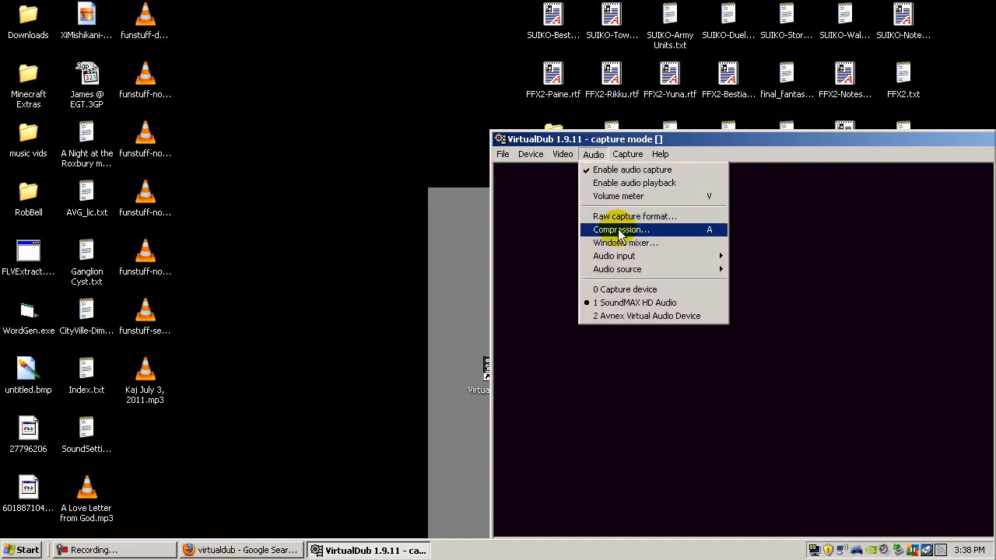
mouse_move(622, 256)
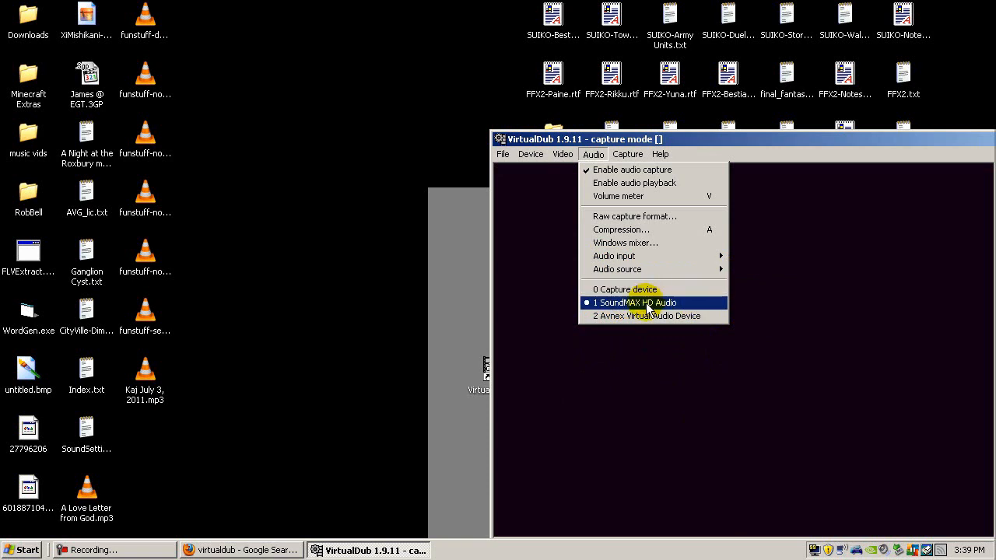
click(593, 154)
Exit capture mode and re-enter it with Capture AVI
click(503, 154)
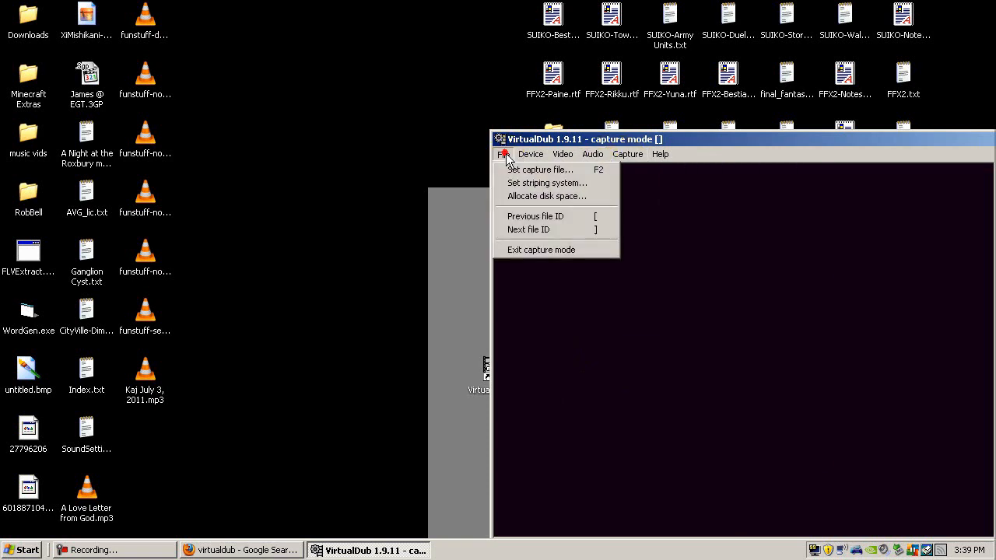
click(519, 250)
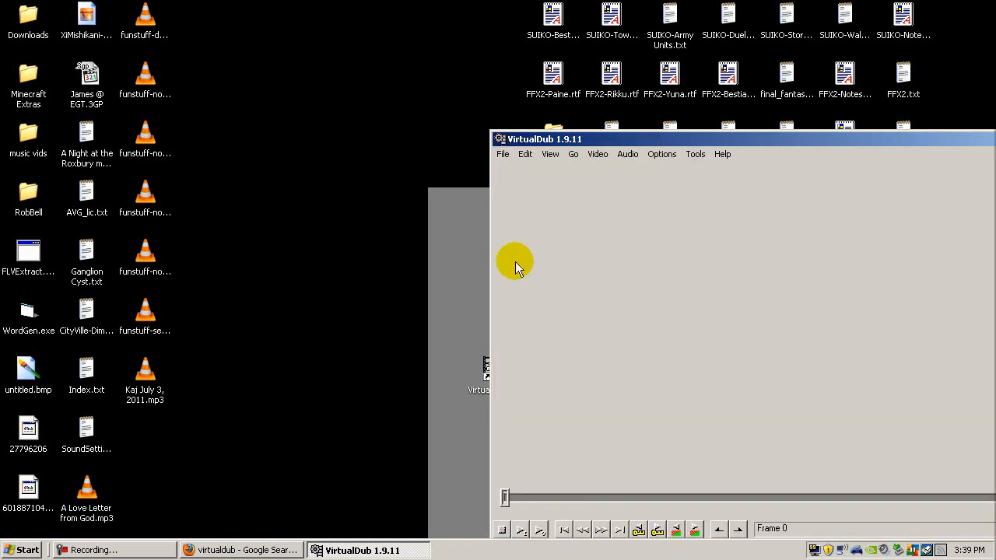
click(503, 154)
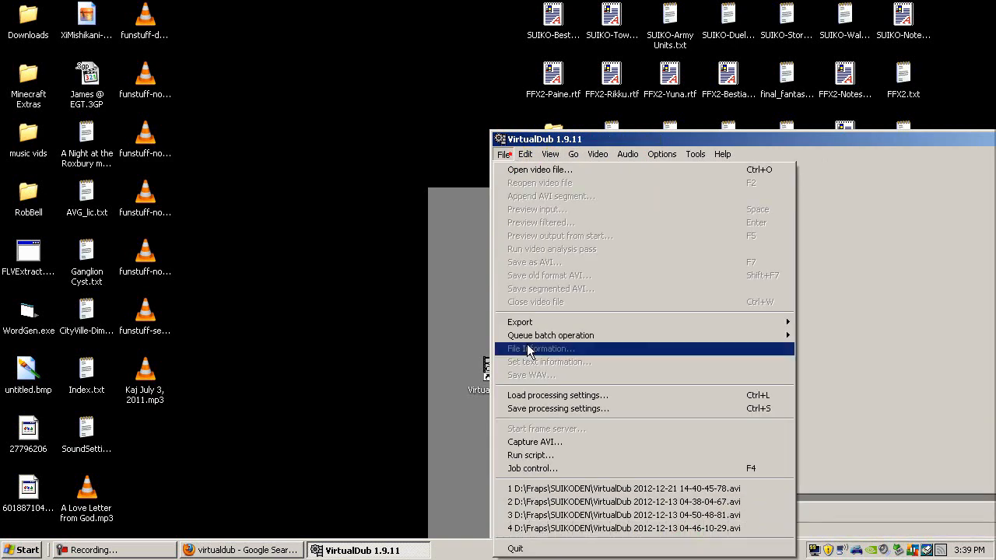
click(534, 442)
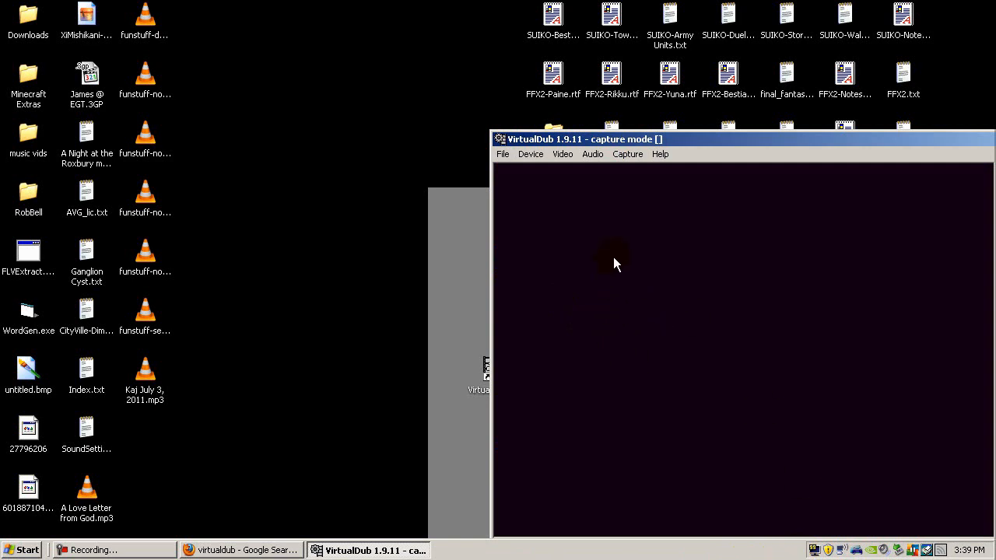
Open the Fraps folder on the Music (D:) drive and place its window beside the capture window
click(11, 554)
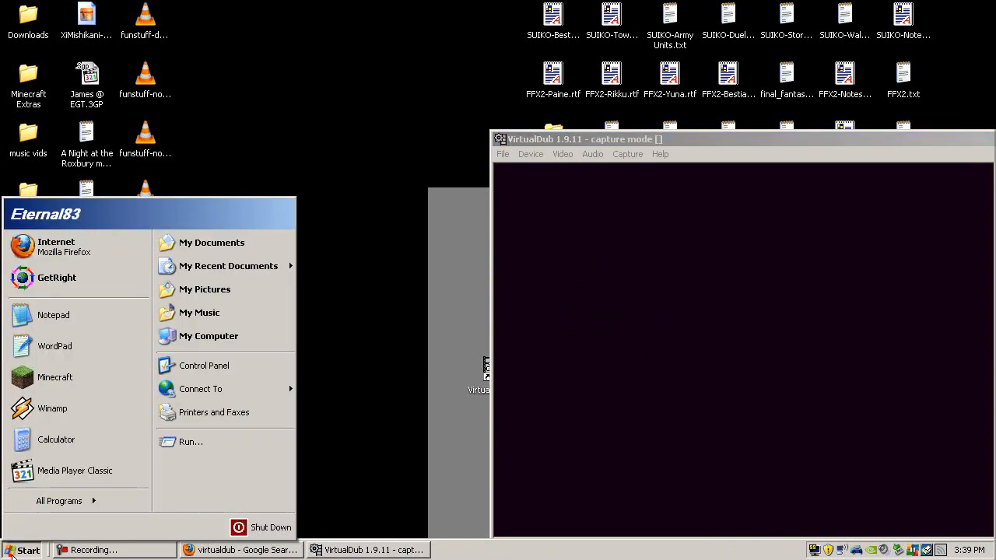
click(200, 341)
double_click(288, 295)
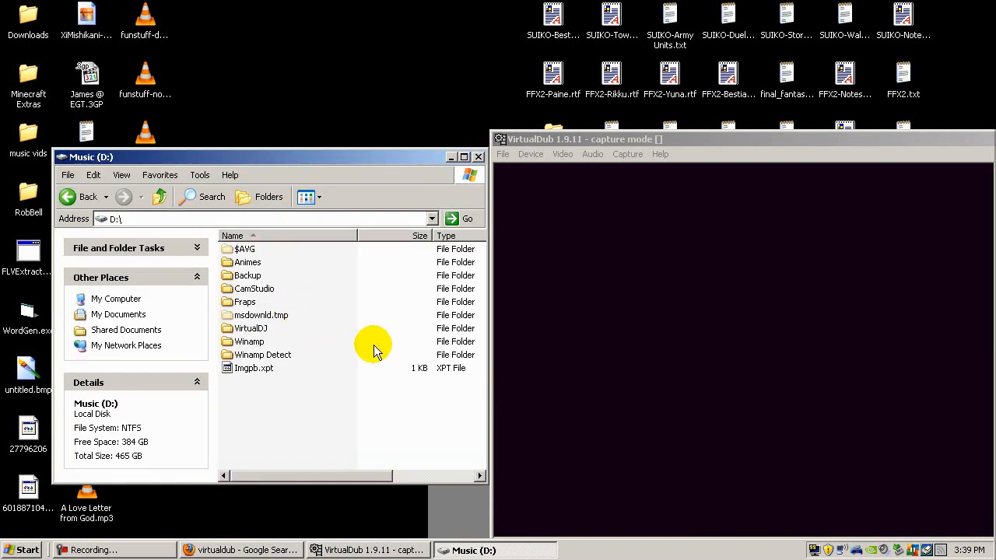
drag(369, 157, 356, 154)
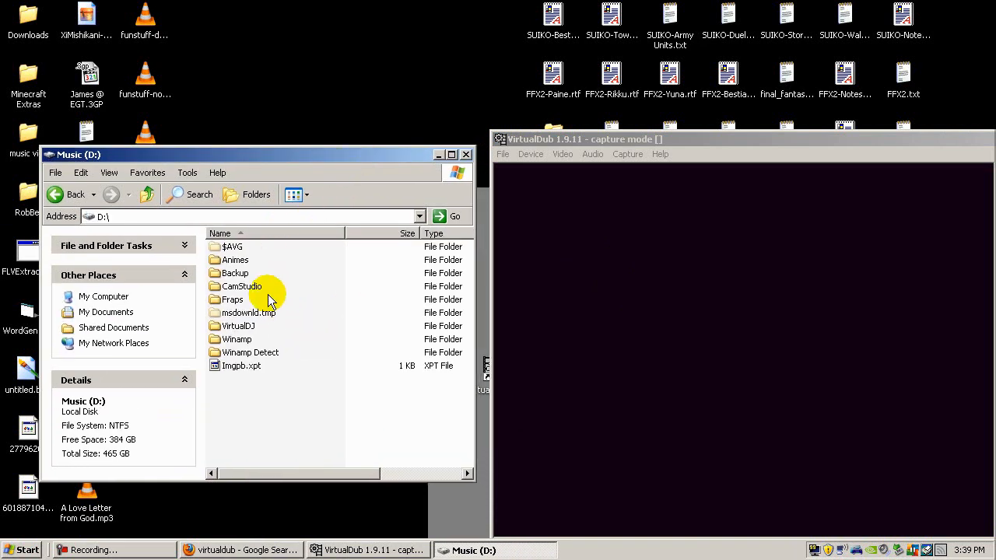
double_click(233, 301)
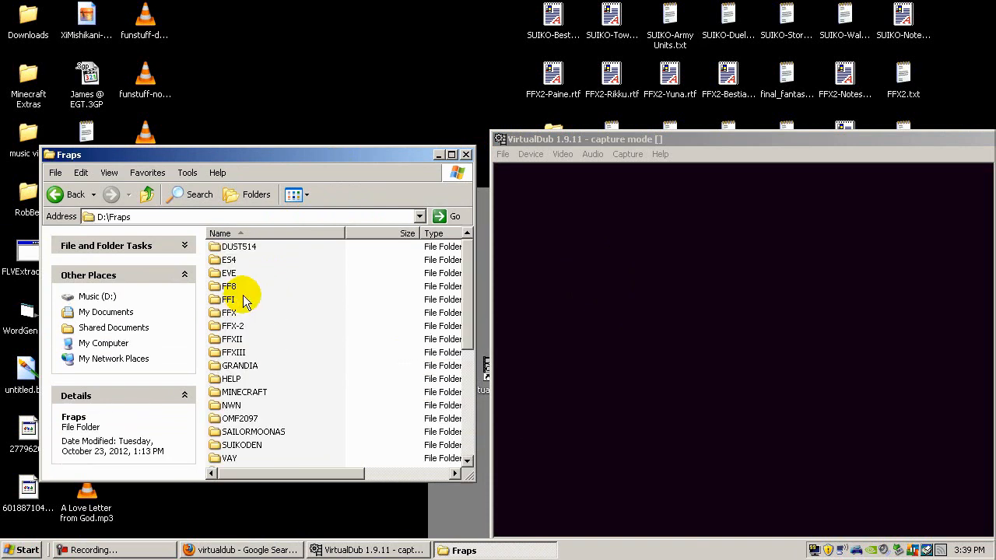
drag(278, 155, 271, 140)
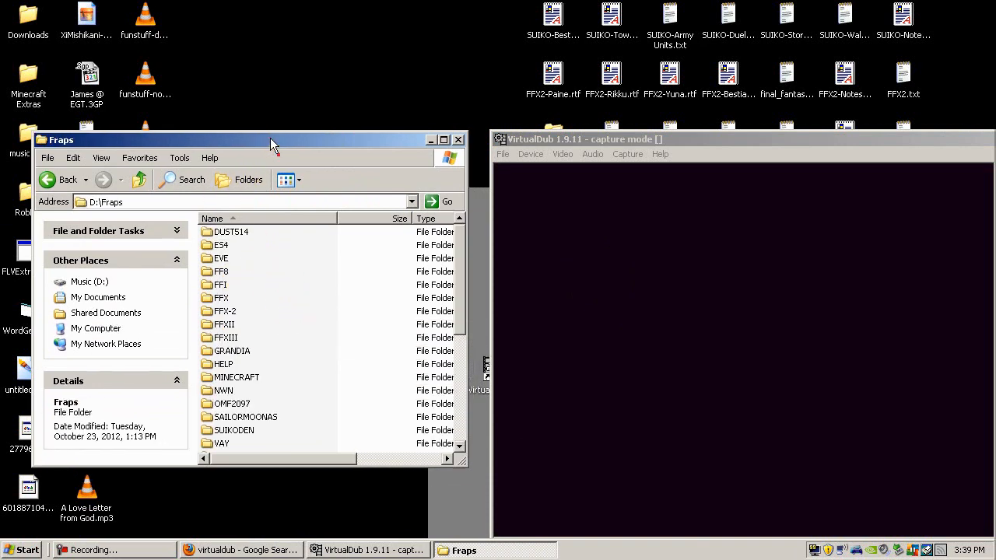
Go back up to My Computer and reopen the Music (D:) drive
click(139, 180)
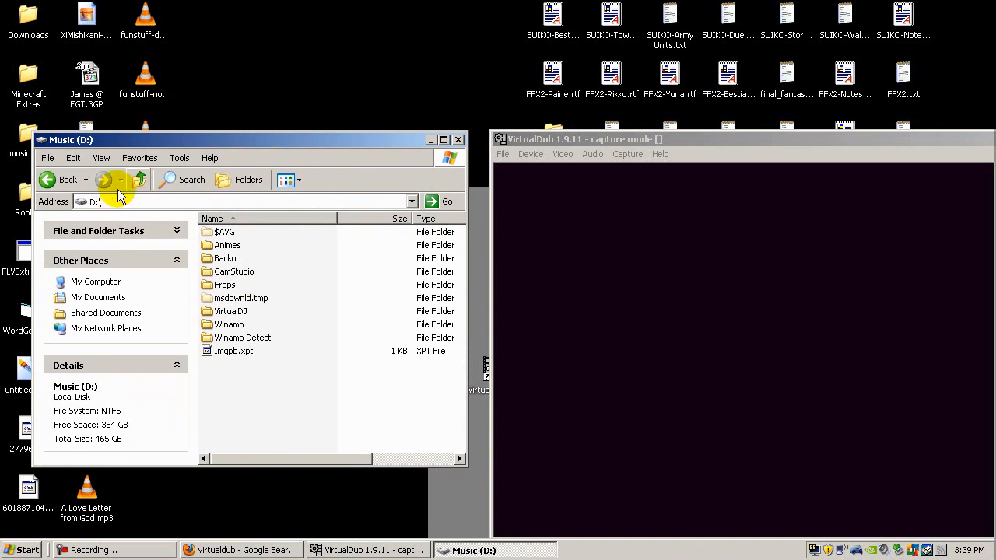
click(139, 180)
click(264, 237)
double_click(261, 278)
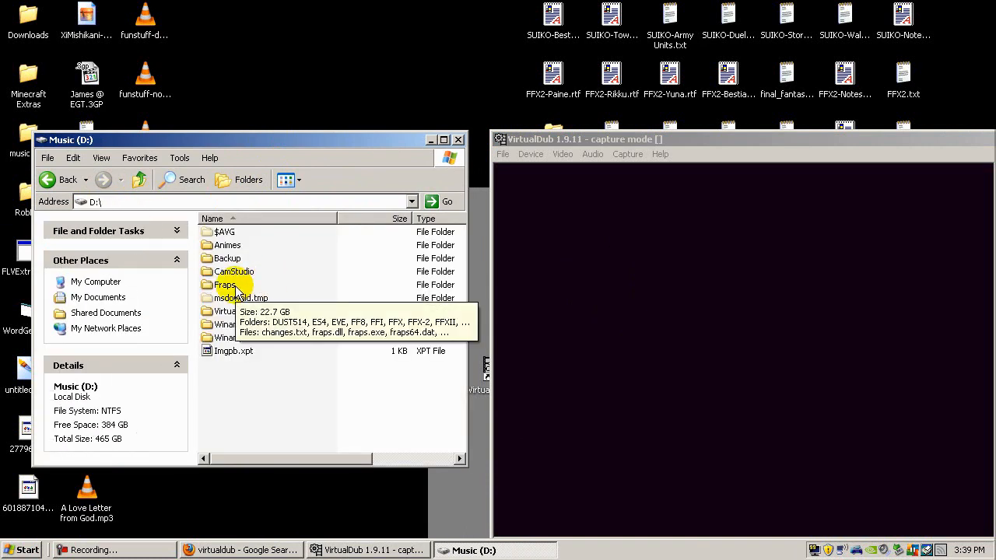
Look through the contents of the Fraps folder and open its SUIKODEN subfolder
double_click(235, 286)
scroll(291, 313, down, 5)
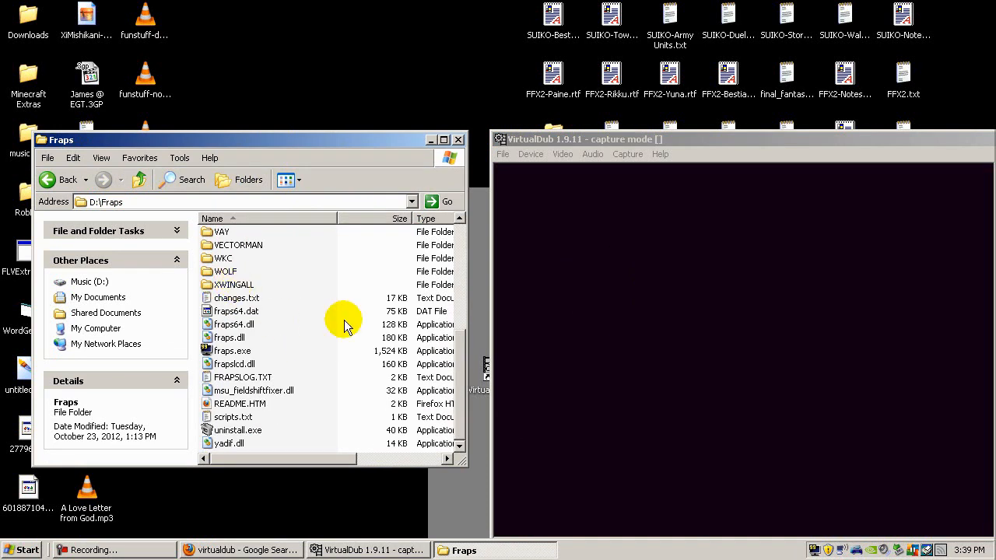
scroll(234, 278, up, 3)
double_click(232, 337)
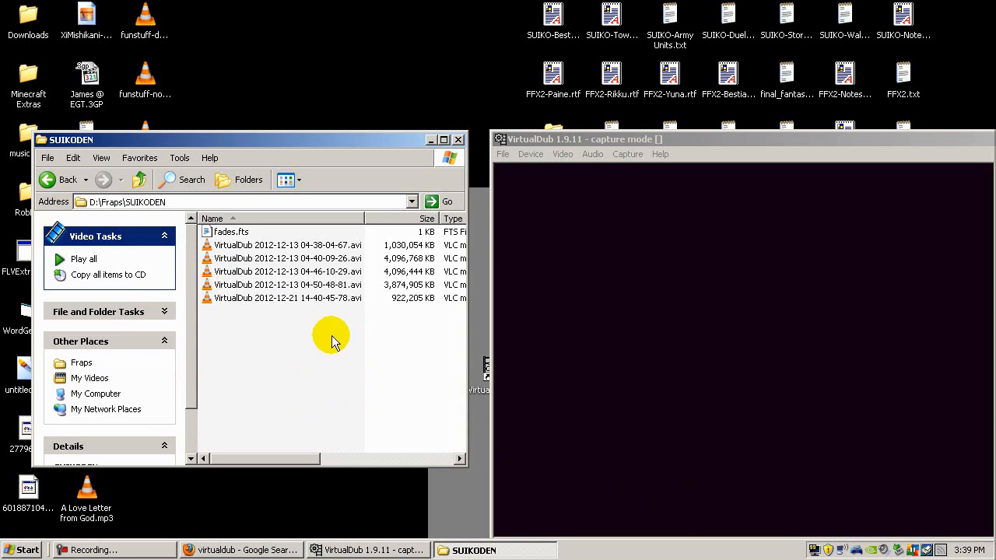
Point out the VirtualDub 2012-12-13 AVI recordings in SUIKODEN, clear the selection, and return to the Fraps folder
click(253, 242)
click(289, 399)
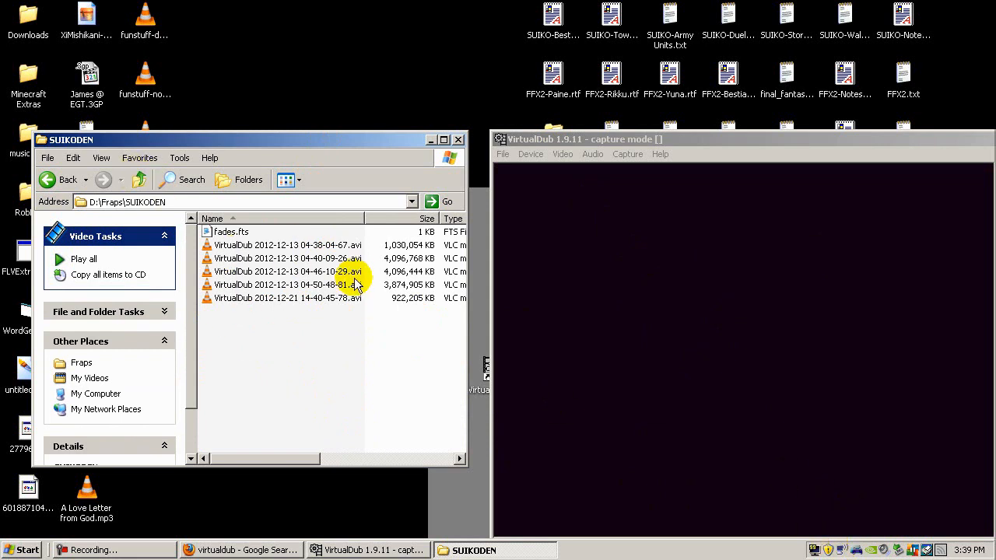
drag(371, 285, 295, 244)
click(307, 325)
click(139, 180)
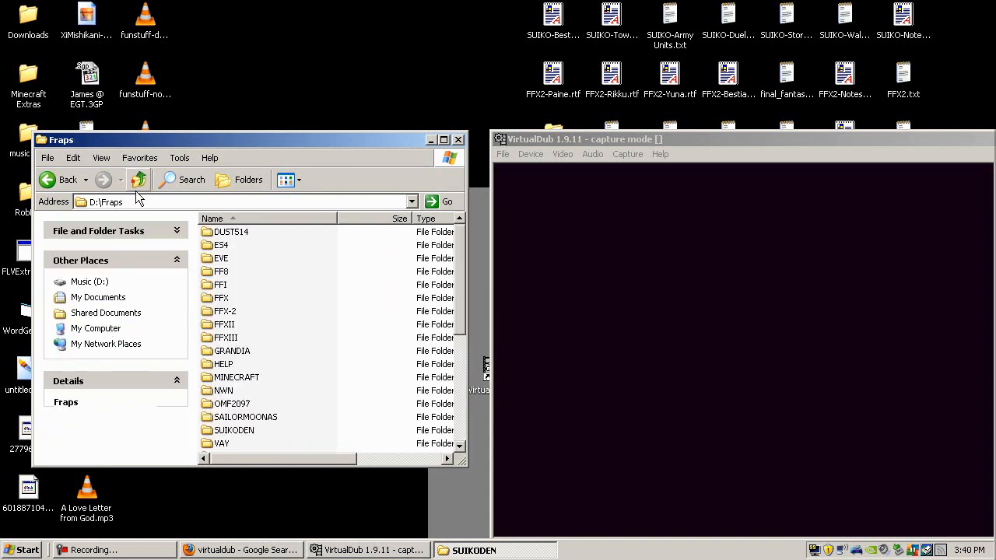
Look through the game subfolders of the Fraps folder and open SUIKODEN
scroll(281, 327, down, 4)
scroll(285, 329, up, 4)
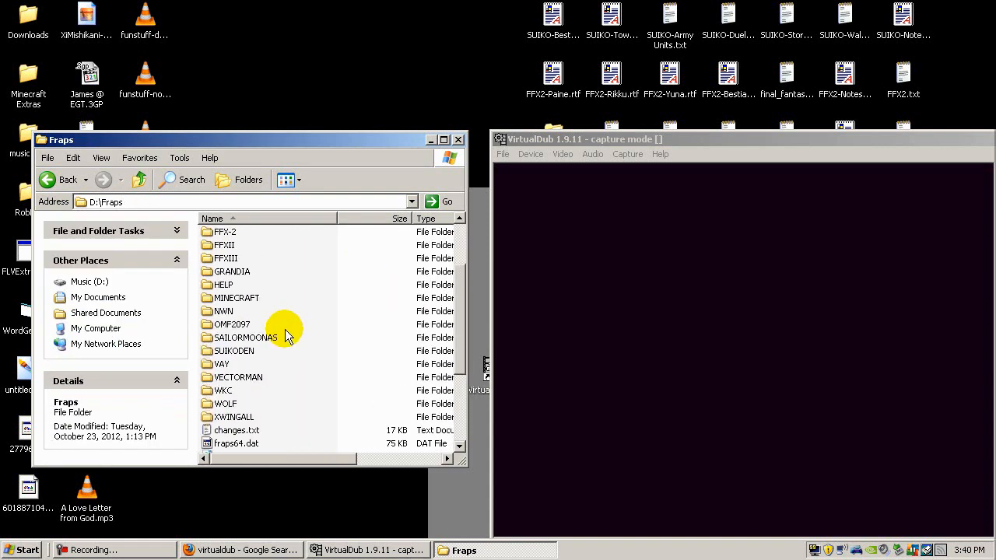
scroll(288, 347, down, 5)
scroll(285, 349, up, 5)
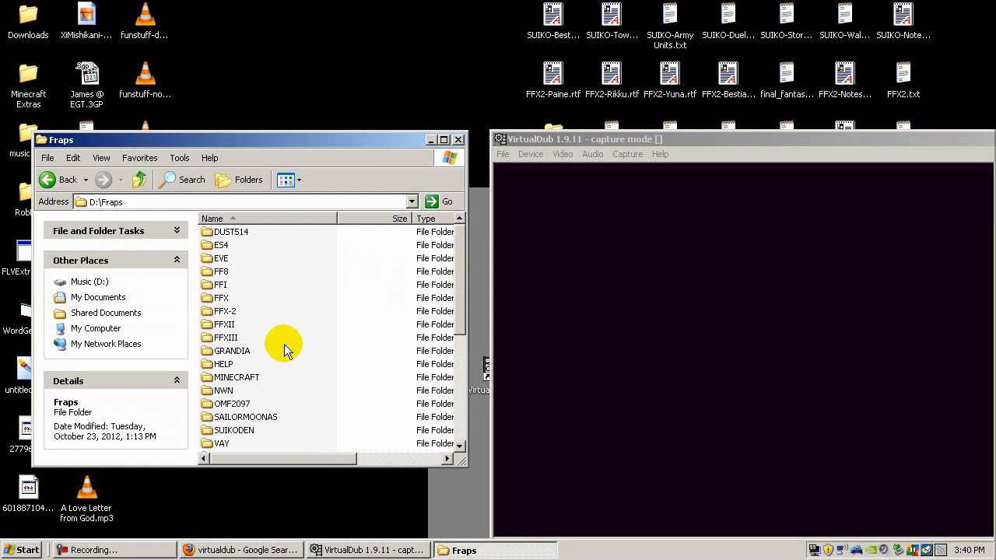
scroll(285, 382, down, 5)
scroll(284, 388, up, 4)
double_click(248, 377)
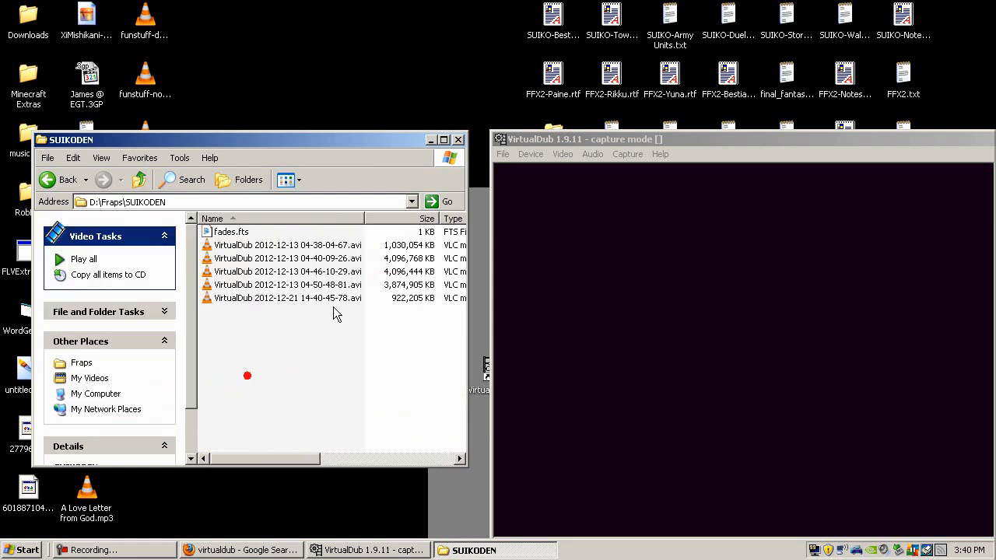
Point out the VirtualDub recordings in SUIKODEN, clear the selection, and go back up to the Fraps folder
drag(371, 288, 333, 257)
click(330, 355)
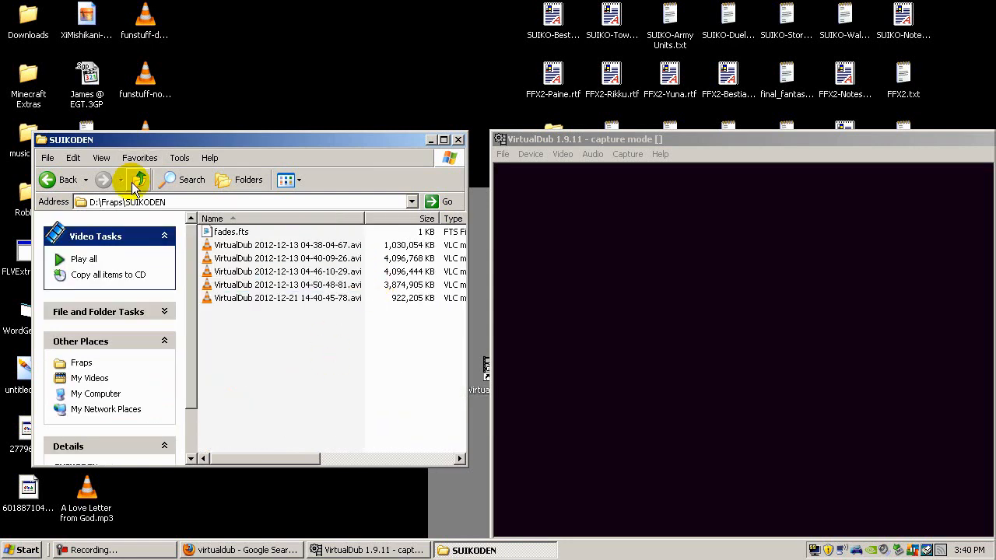
click(133, 181)
click(333, 316)
Reopen SUIKODEN to view its AVI recordings, and return to the Fraps folder
double_click(234, 430)
click(318, 298)
click(327, 344)
click(139, 180)
click(316, 296)
Browse the full list of Fraps folder contents again and enter the SUIKODEN subfolder
scroll(330, 324, down, 5)
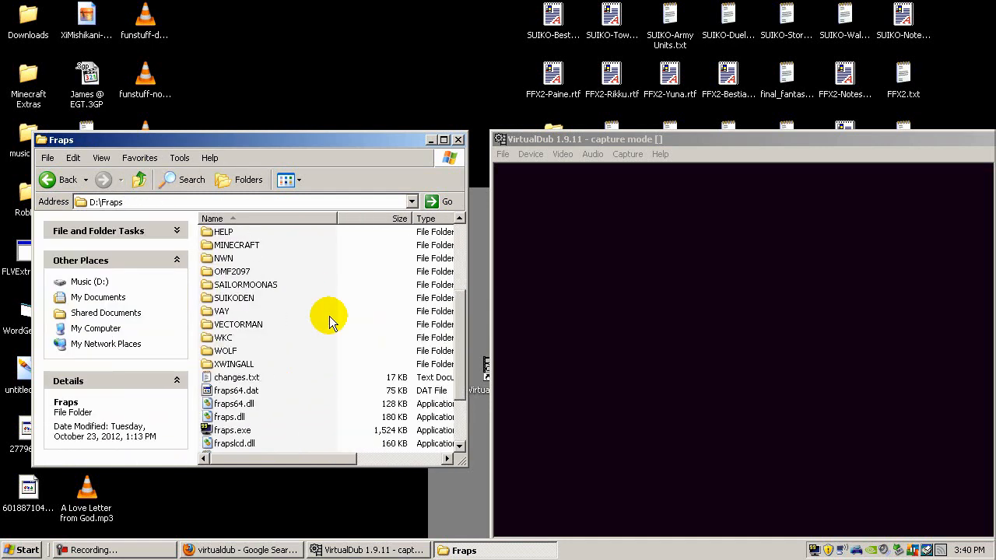
scroll(330, 323, up, 5)
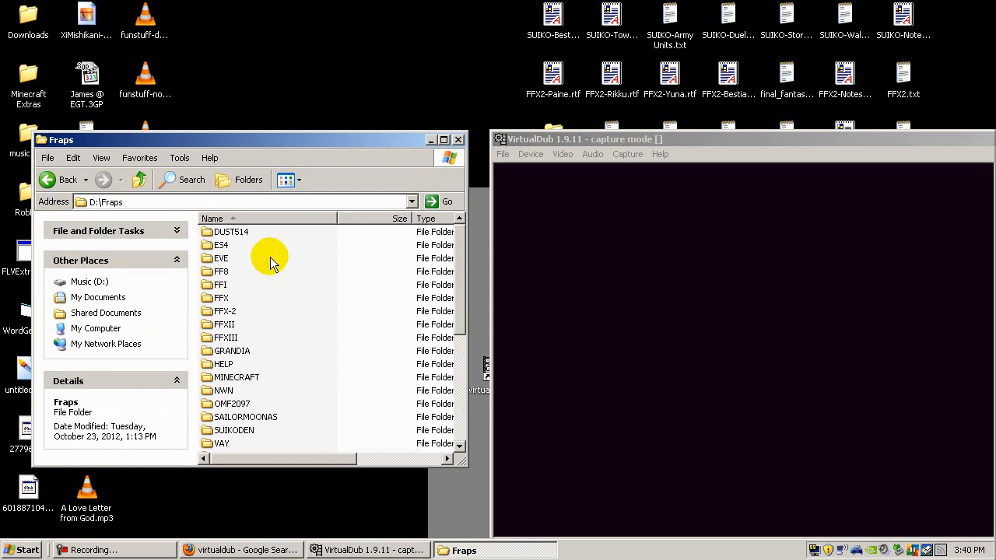
scroll(311, 337, down, 4)
double_click(233, 271)
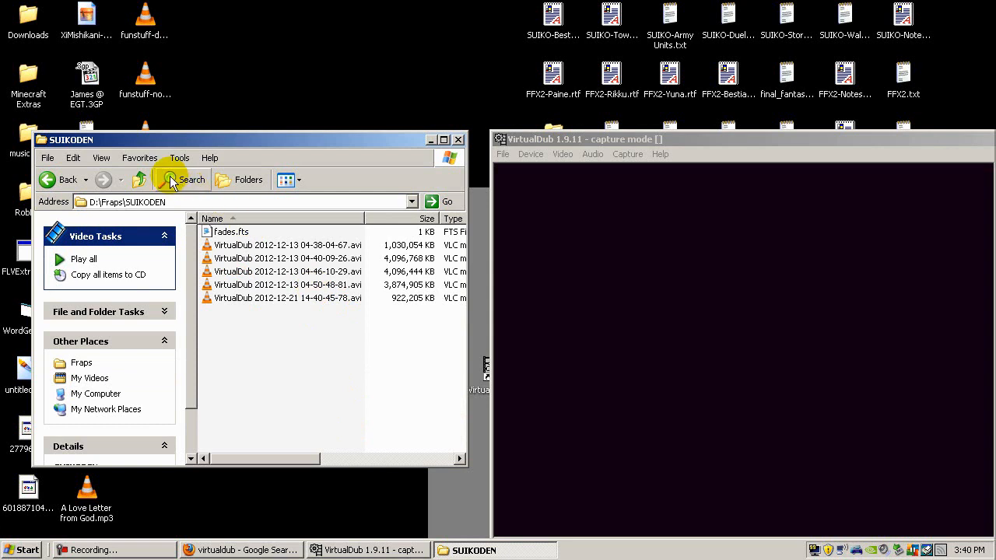
Close the SUIKODEN folder window and exit VirtualDub's capture mode
click(458, 140)
click(503, 154)
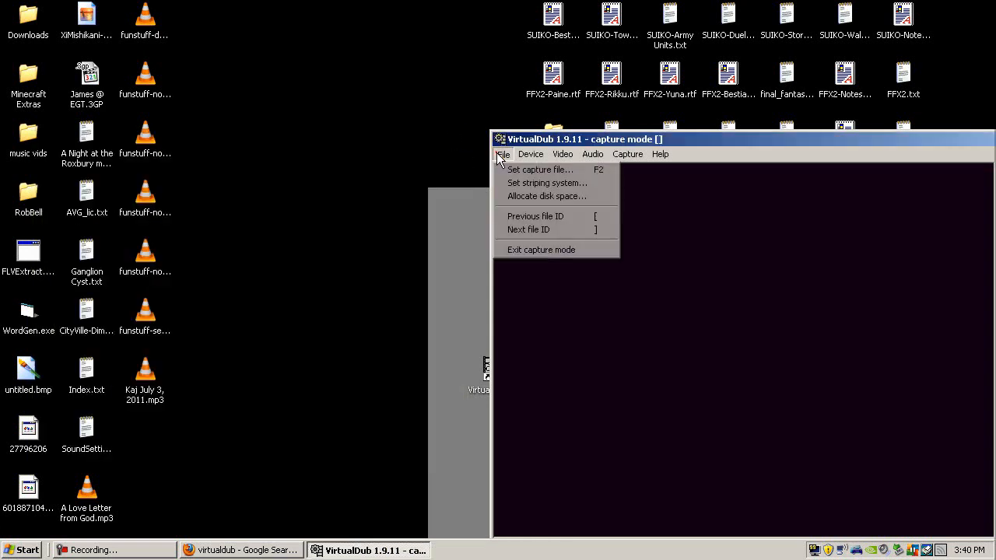
click(531, 258)
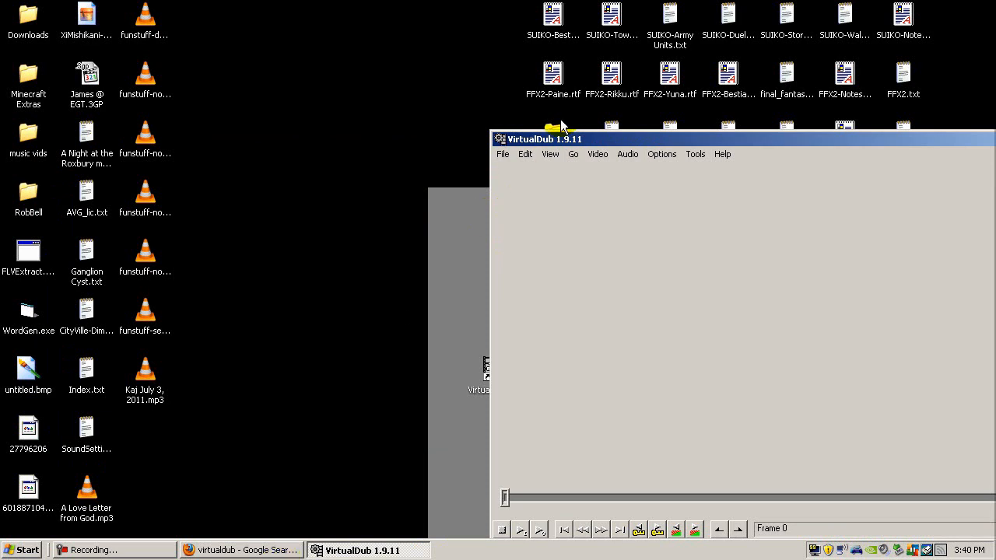
click(502, 155)
click(509, 169)
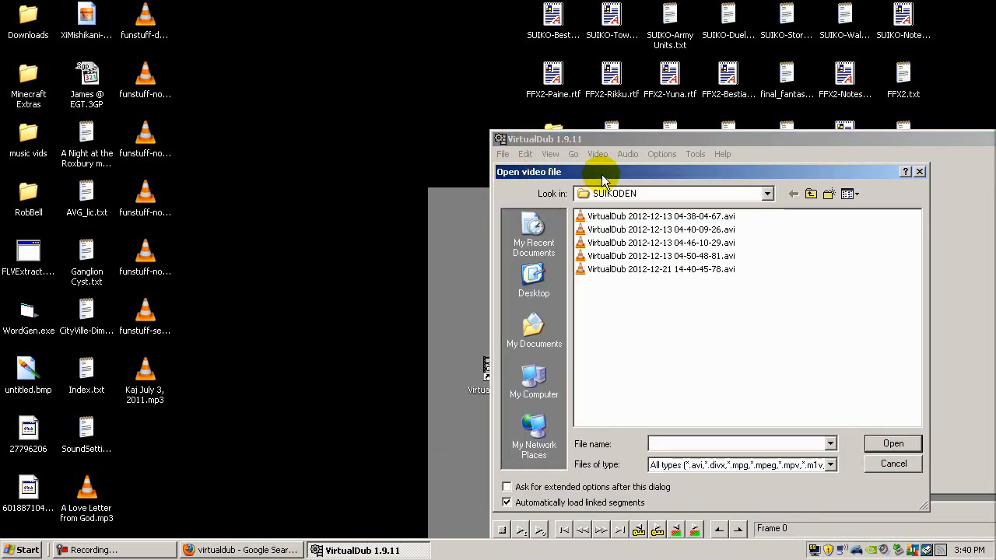
drag(591, 165, 269, 118)
click(320, 216)
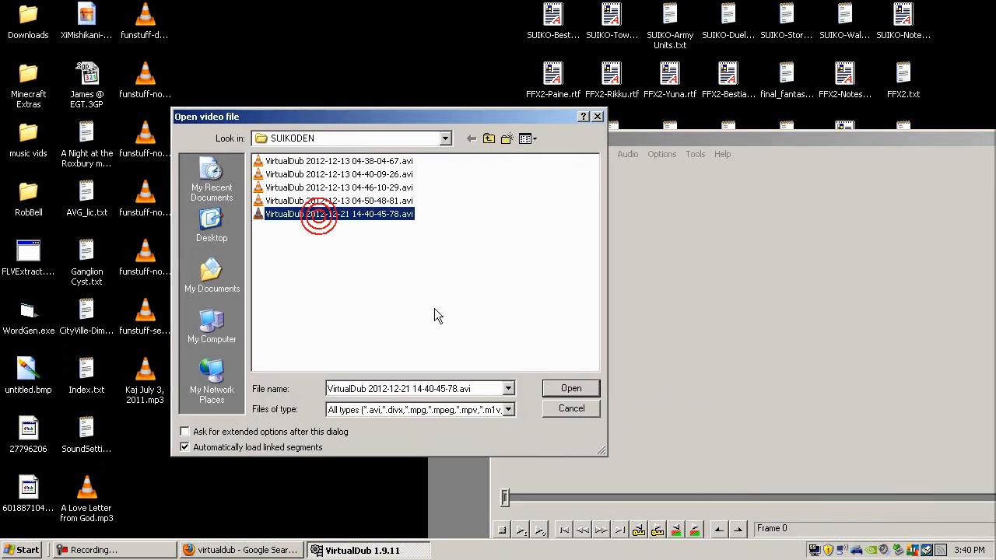
click(571, 388)
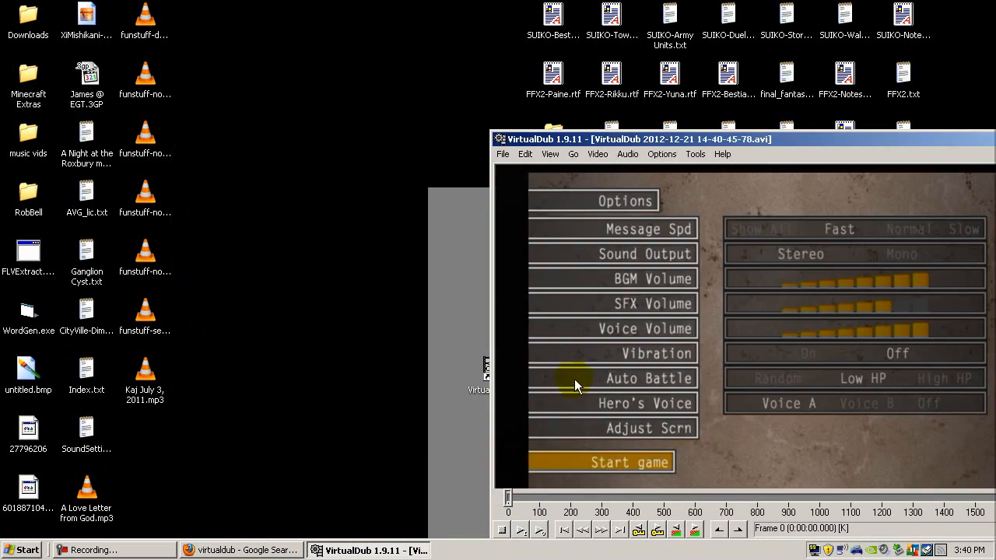
click(503, 155)
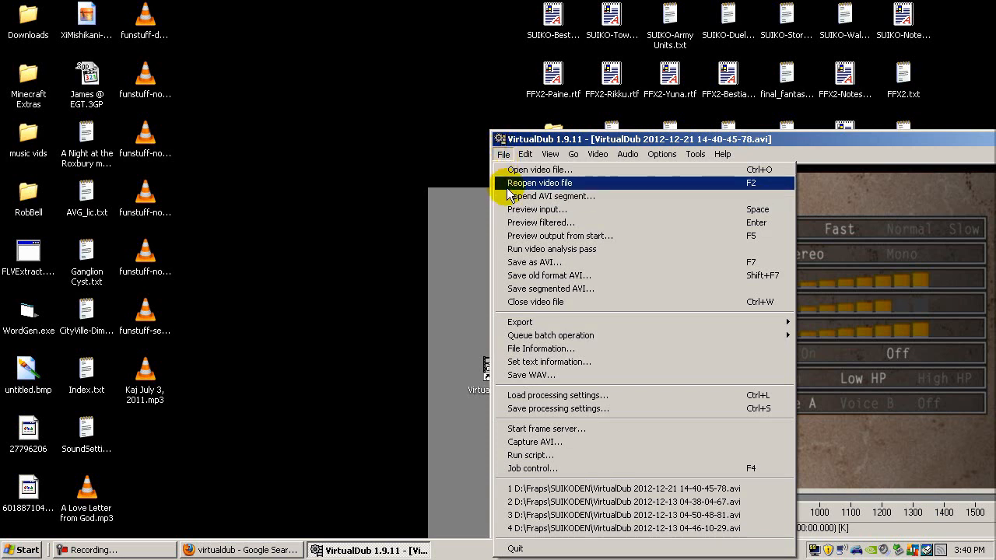
click(511, 197)
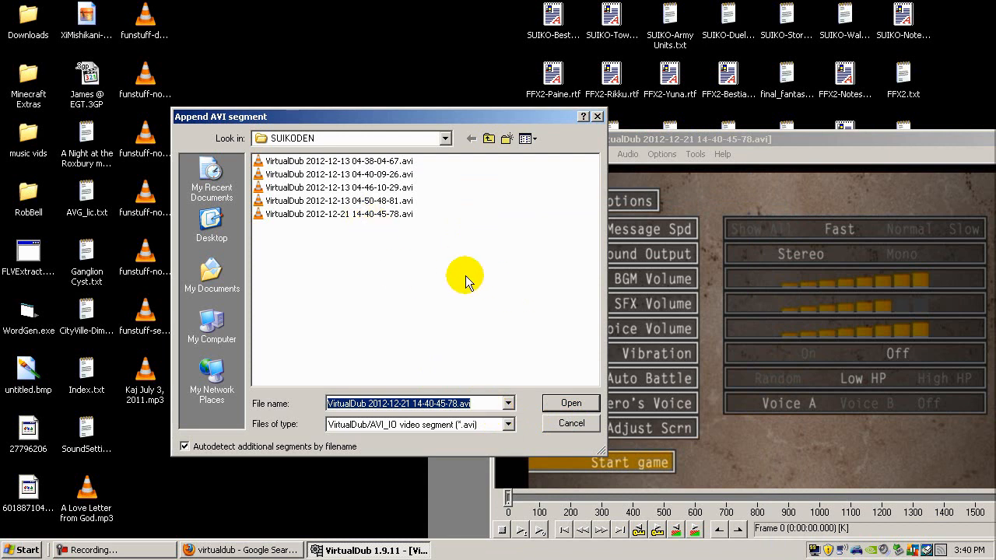
click(567, 422)
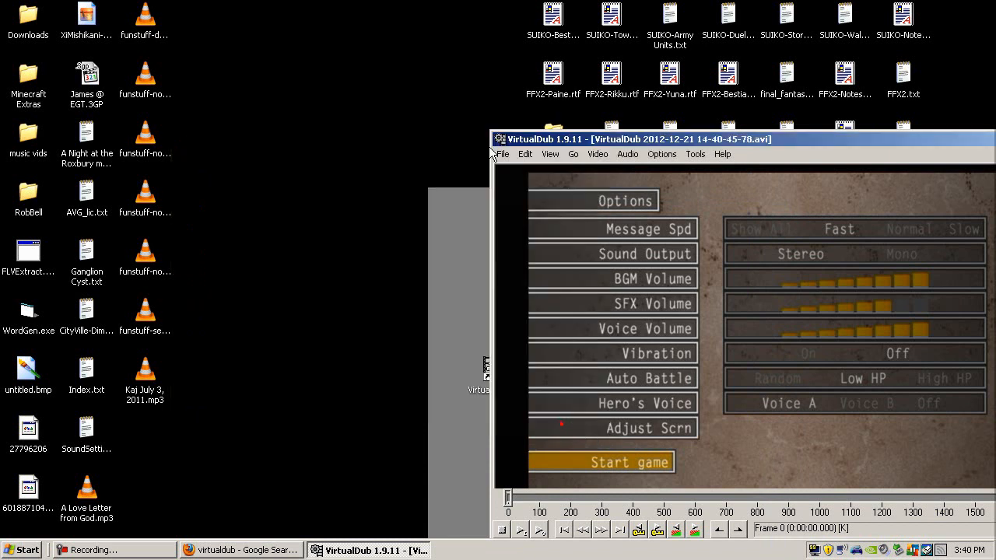
click(504, 154)
click(527, 197)
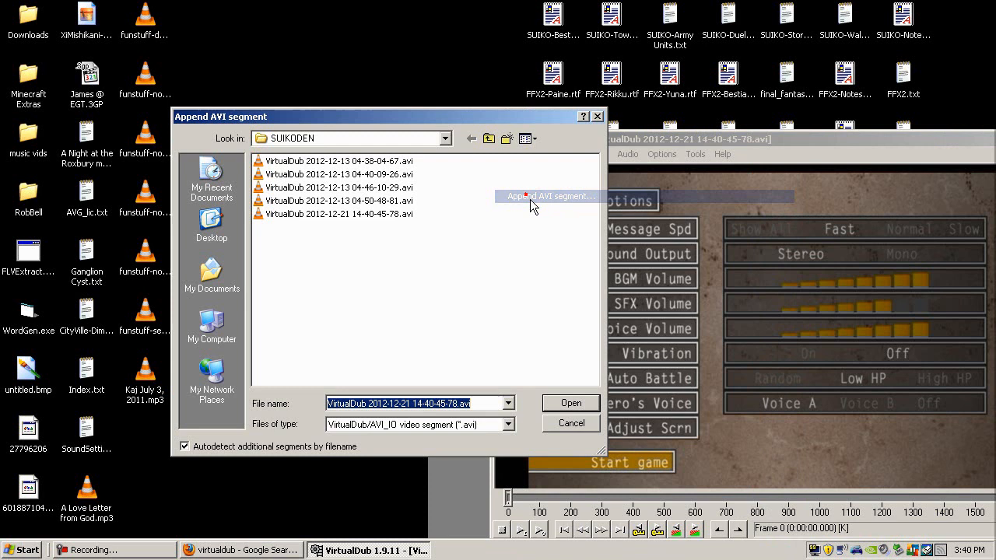
click(389, 161)
click(572, 402)
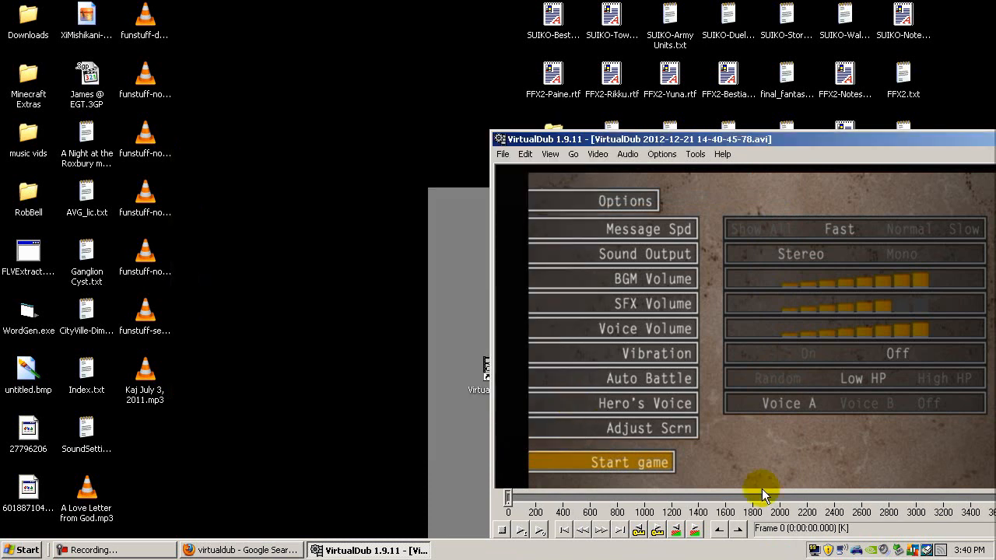
double_click(723, 133)
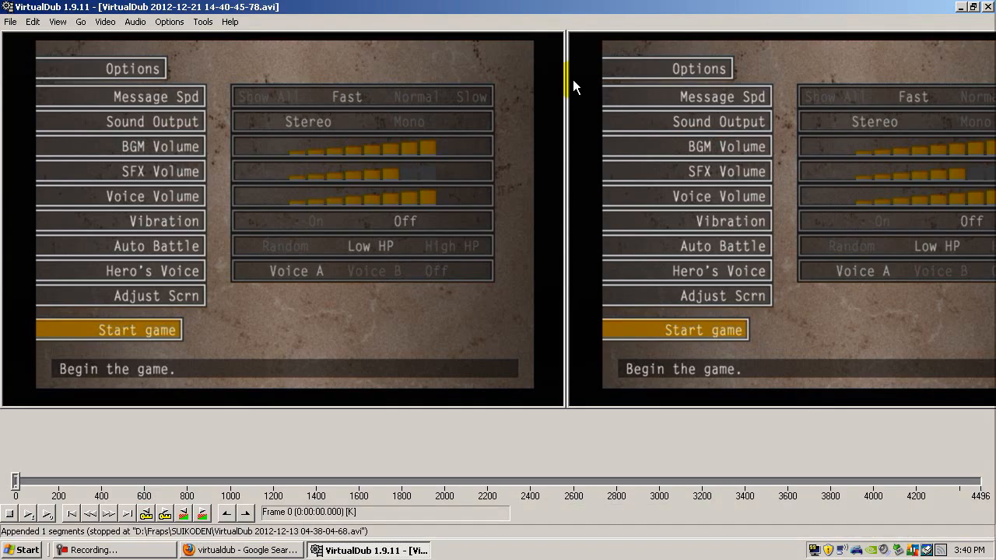
click(10, 21)
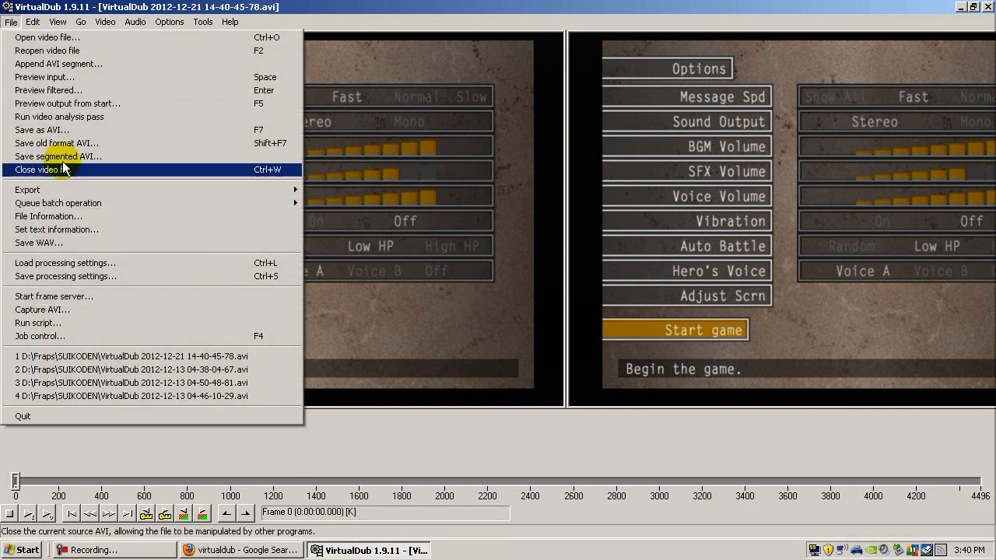
click(62, 168)
click(10, 21)
click(23, 35)
click(324, 213)
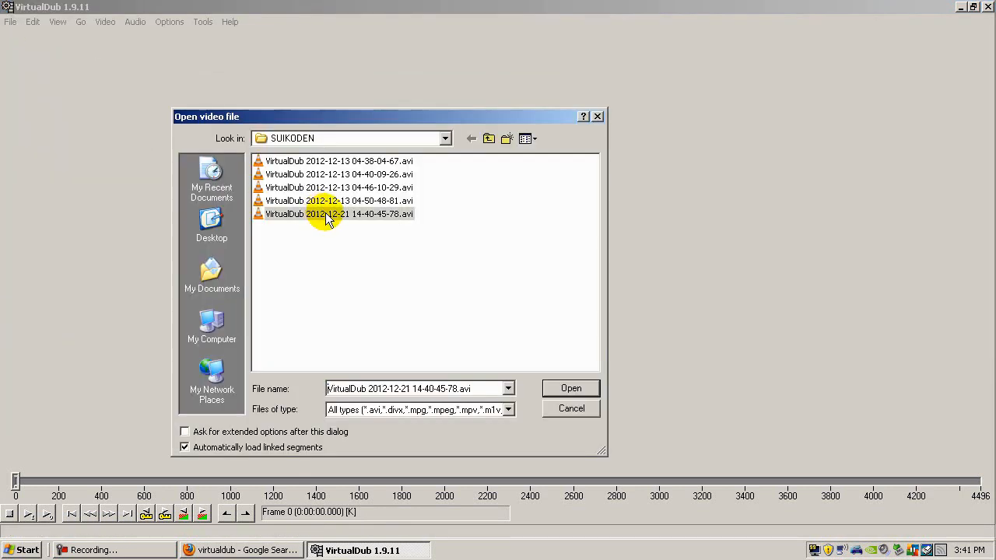
click(574, 387)
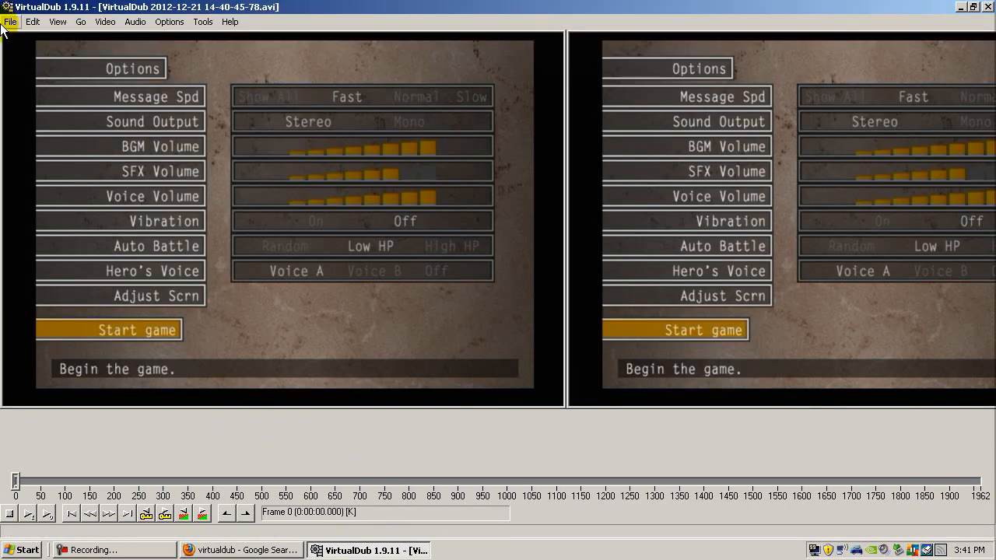
click(9, 21)
click(38, 64)
click(285, 160)
click(571, 403)
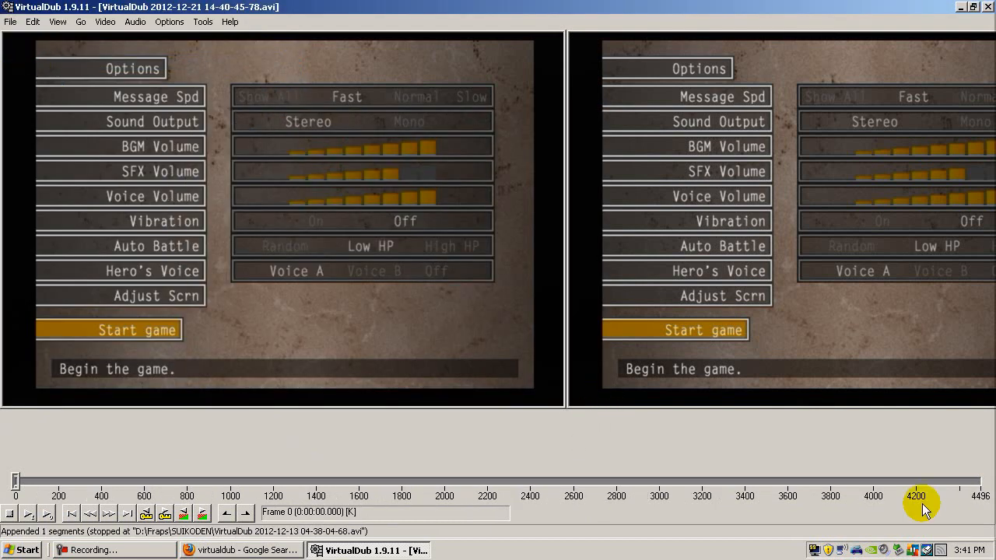
click(10, 21)
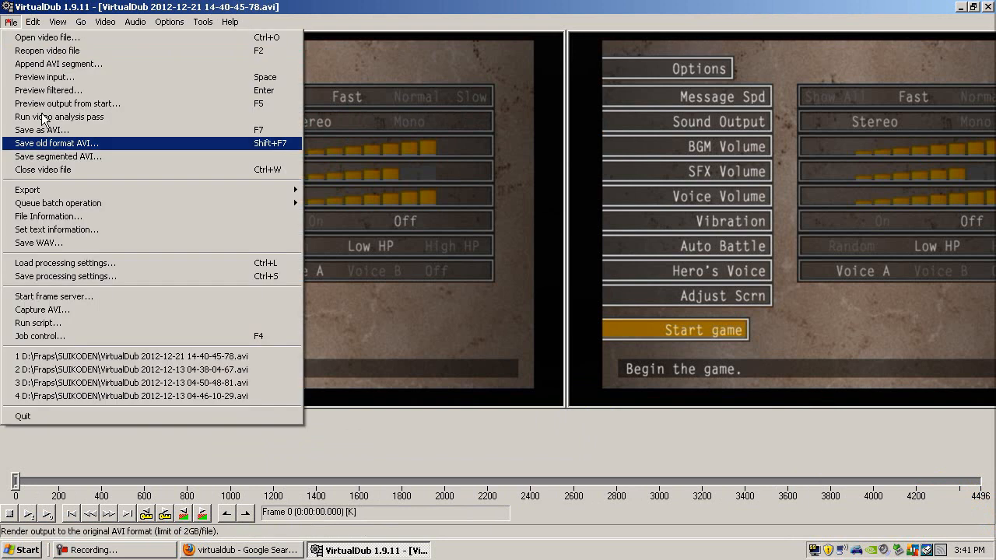
click(72, 170)
click(11, 21)
click(24, 37)
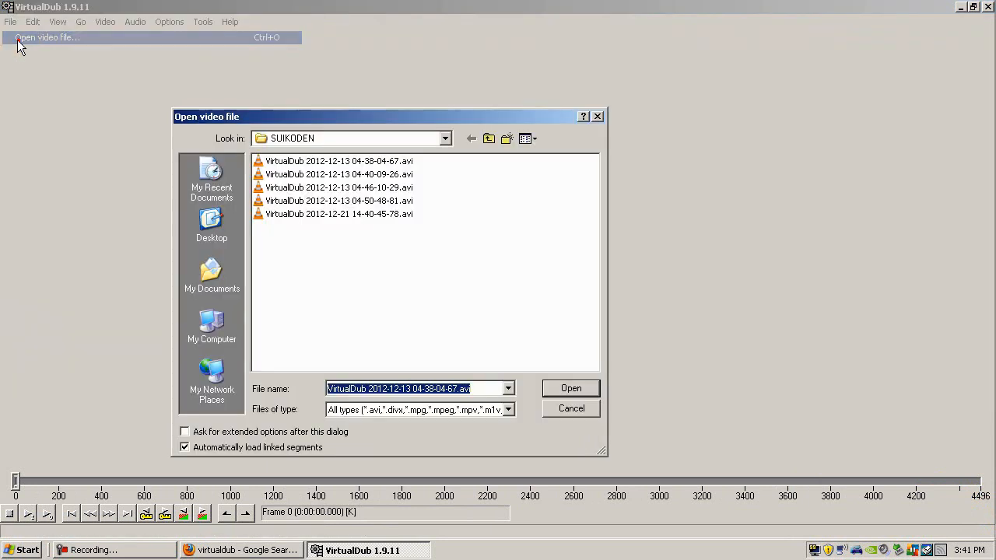
click(525, 139)
click(545, 210)
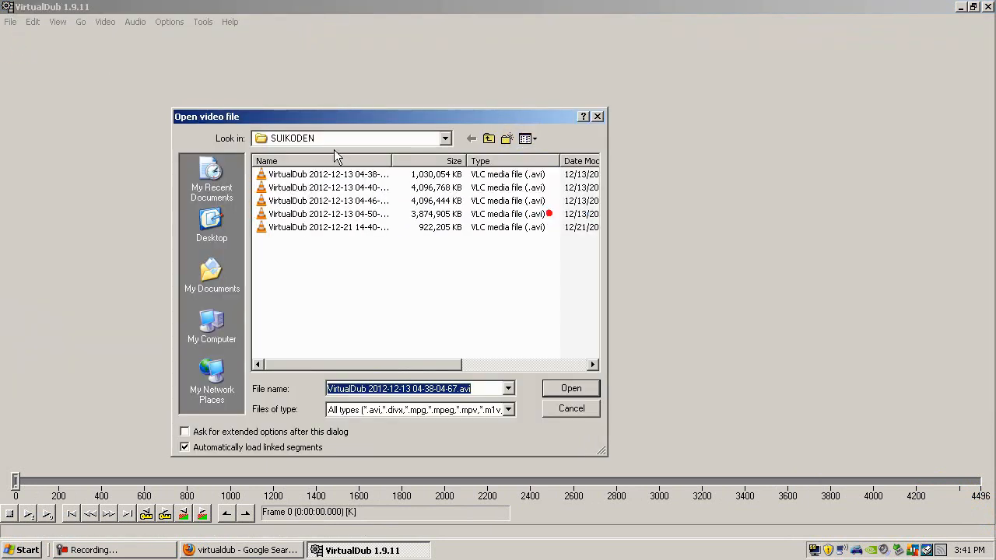
click(333, 159)
click(334, 227)
click(571, 388)
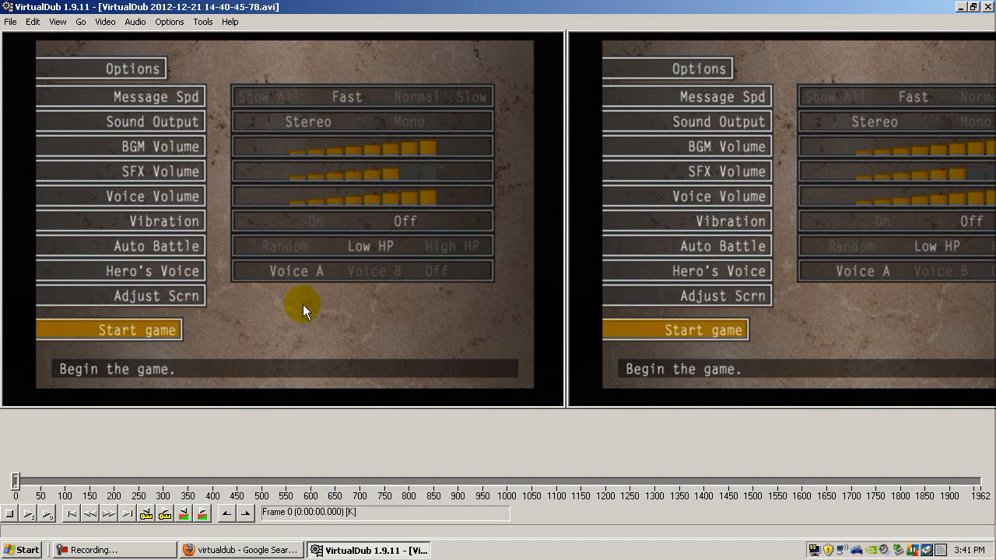
Scrub the video to frame 181 and on to frame 721 to examine the picture
drag(12, 478, 104, 473)
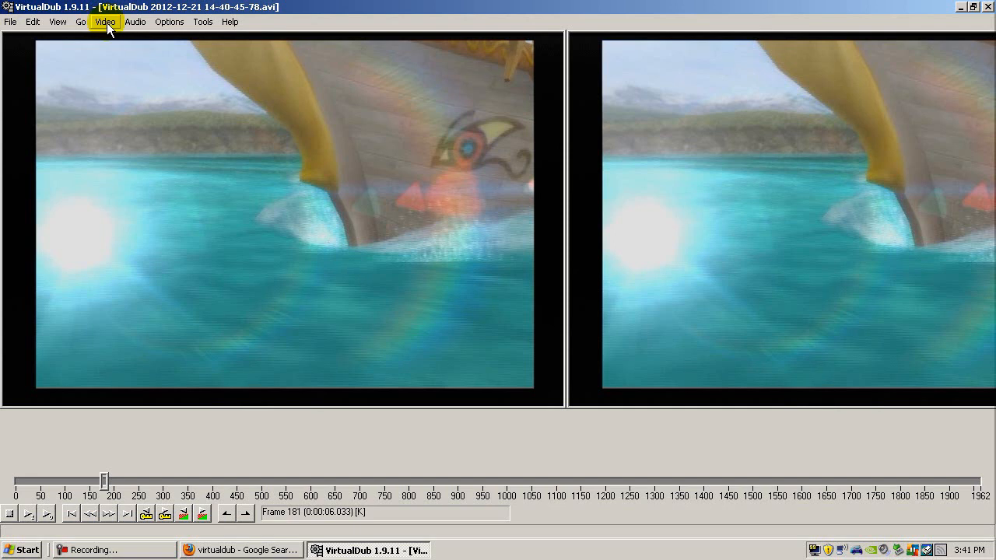
drag(104, 480, 370, 484)
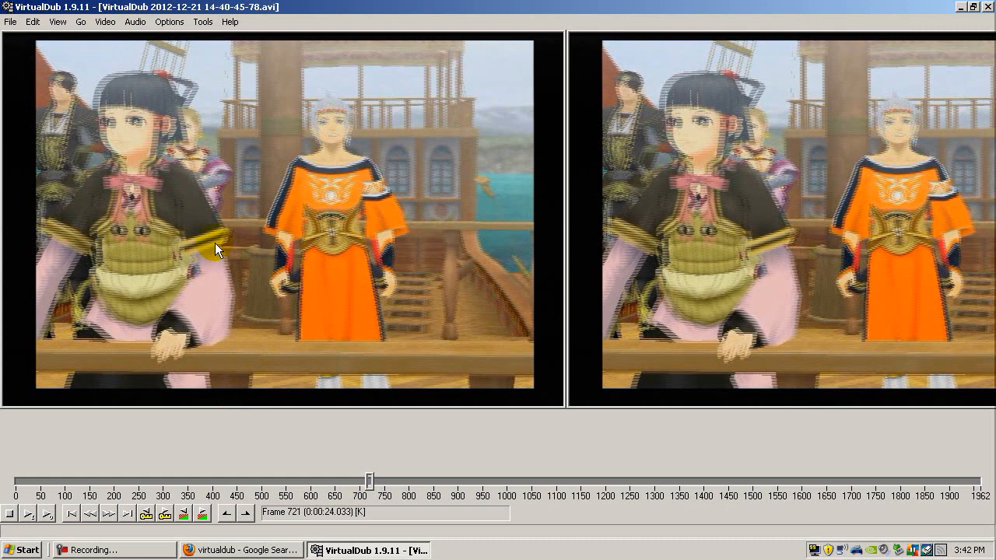
click(105, 22)
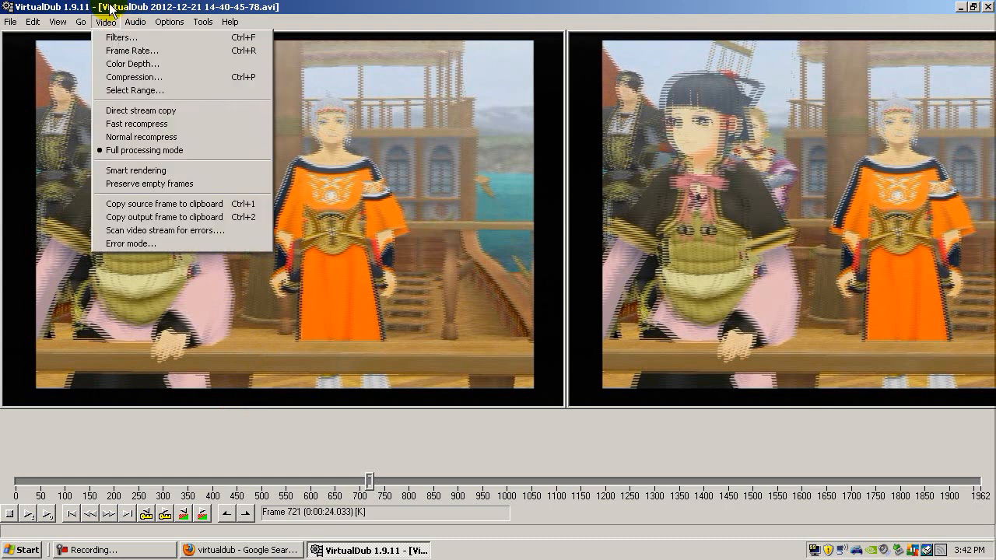
click(105, 22)
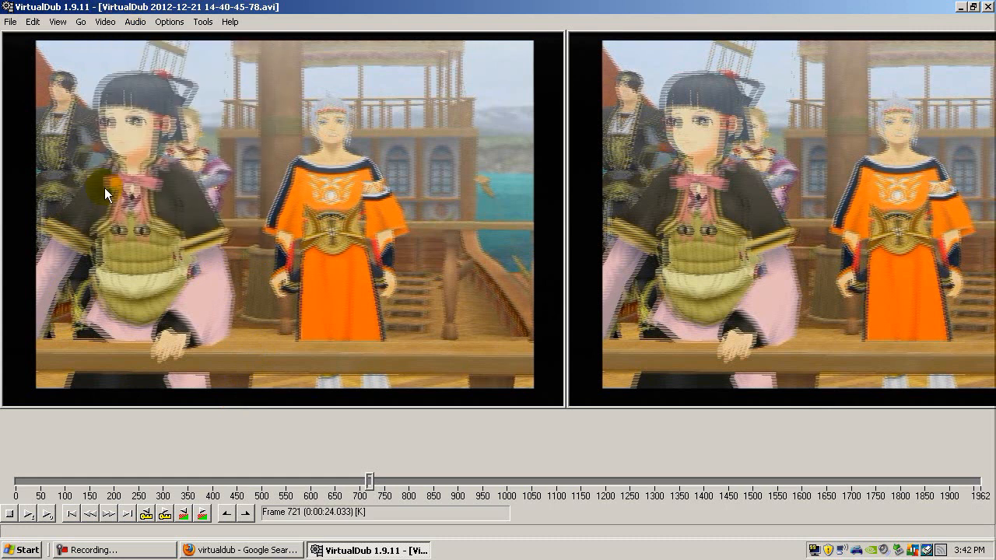
click(104, 21)
click(121, 36)
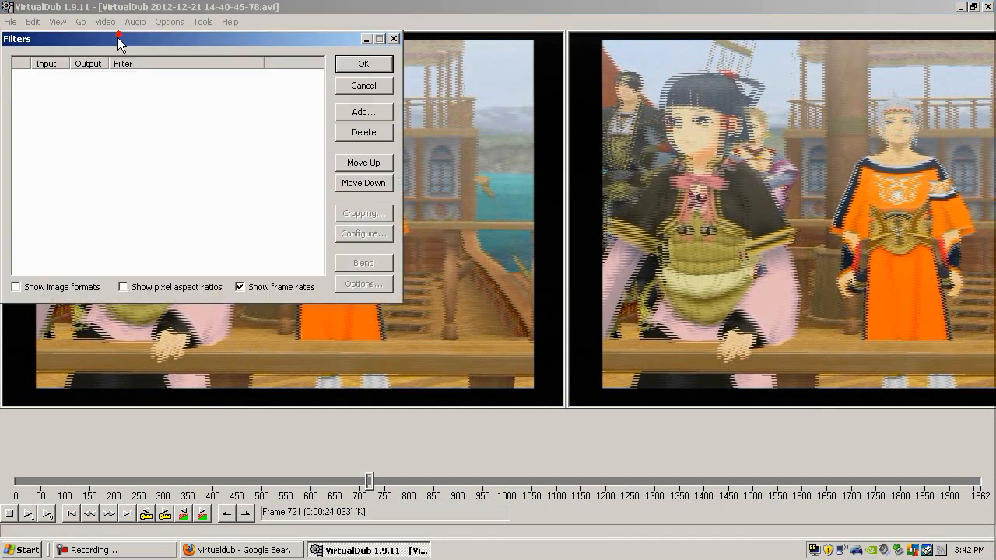
click(549, 200)
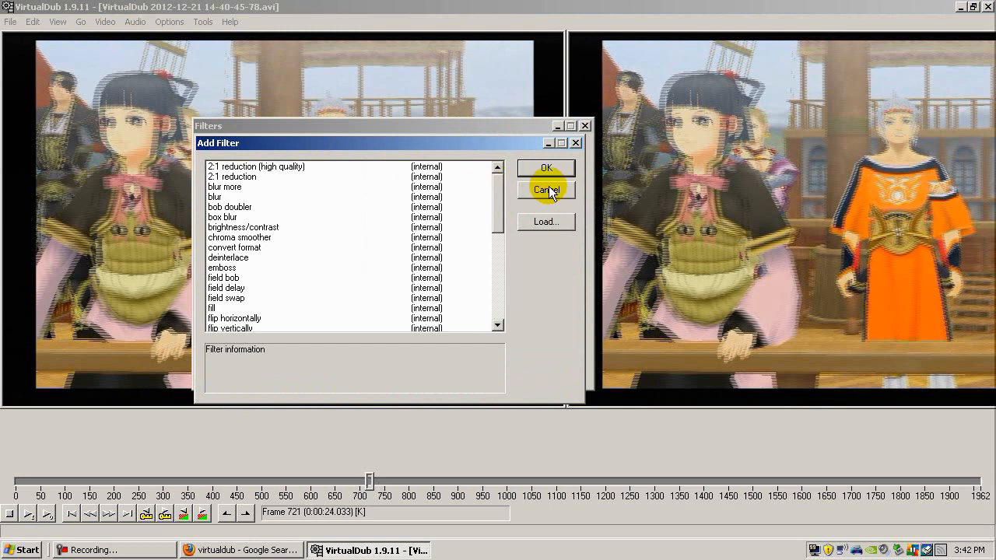
drag(493, 200, 495, 220)
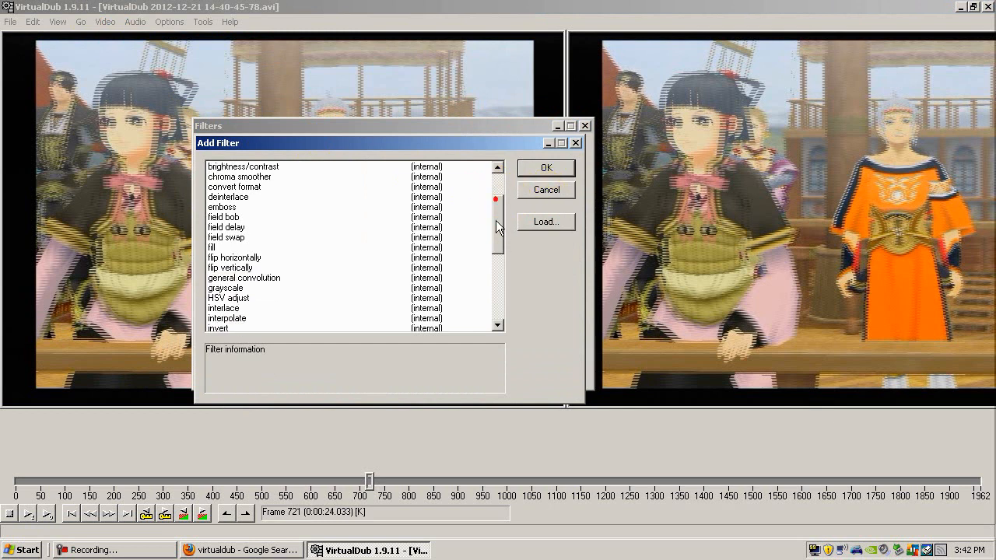
click(264, 198)
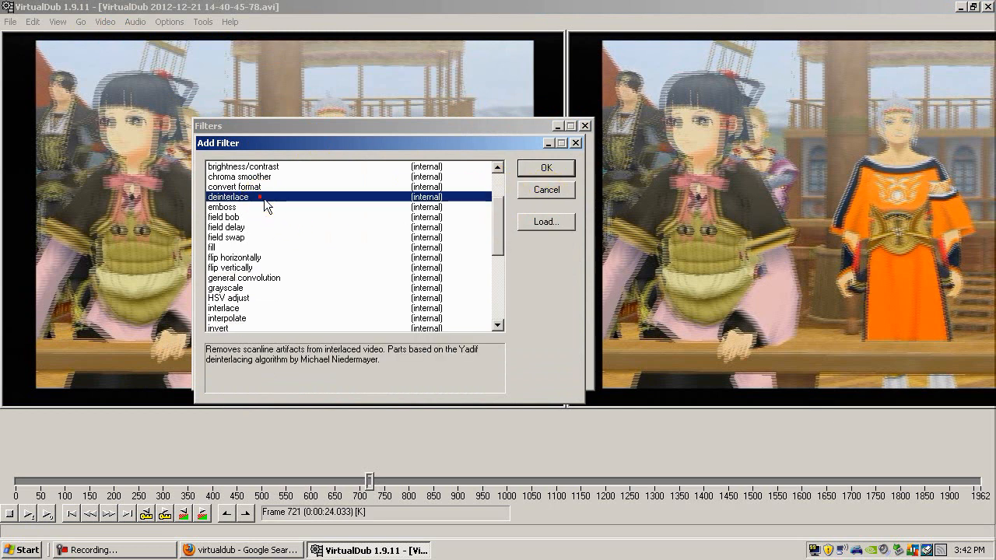
click(554, 169)
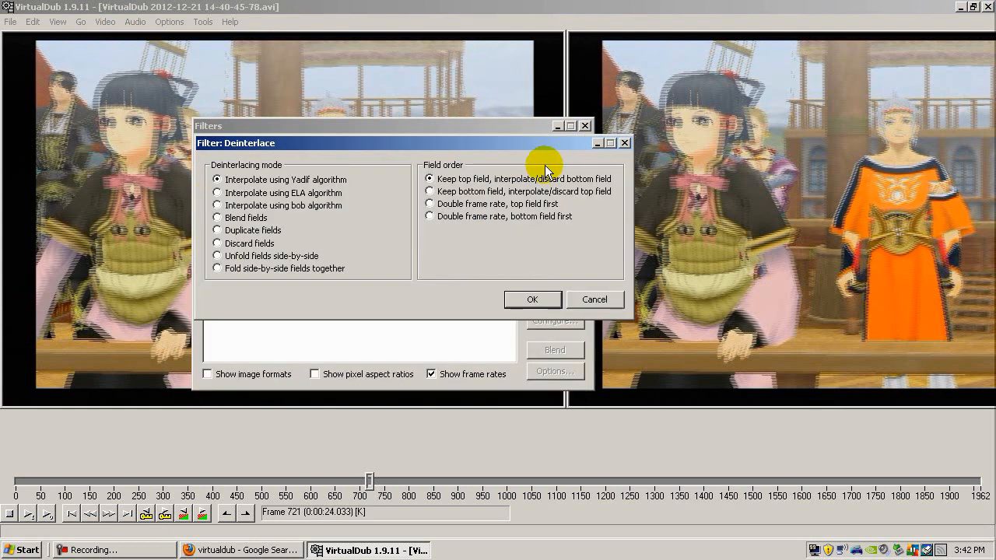
click(470, 205)
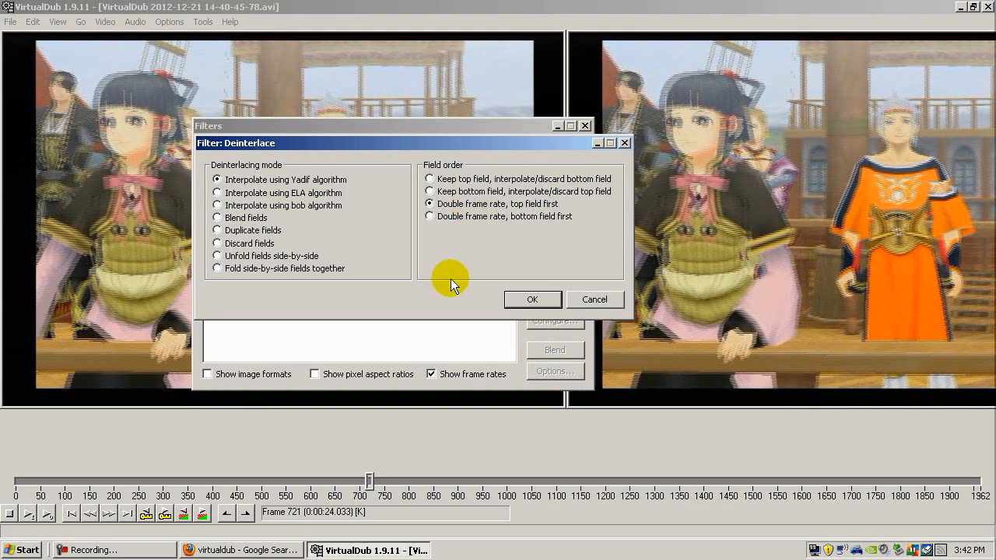
drag(208, 143, 263, 230)
drag(335, 242, 260, 204)
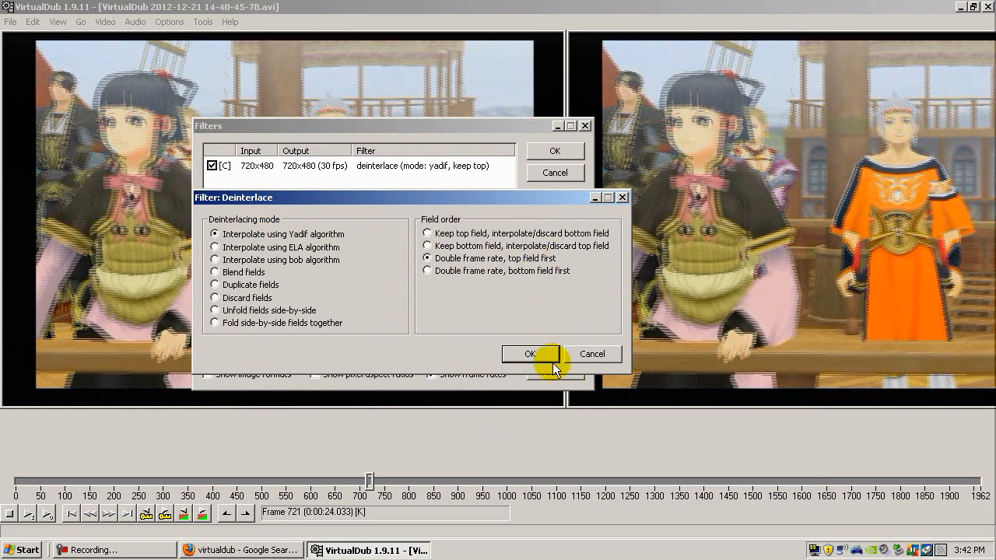
click(577, 358)
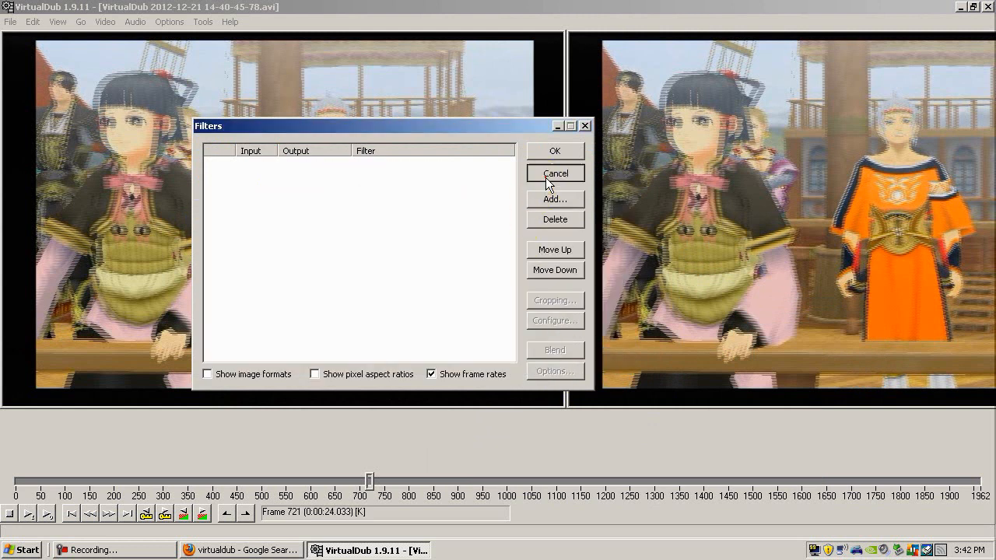
click(546, 174)
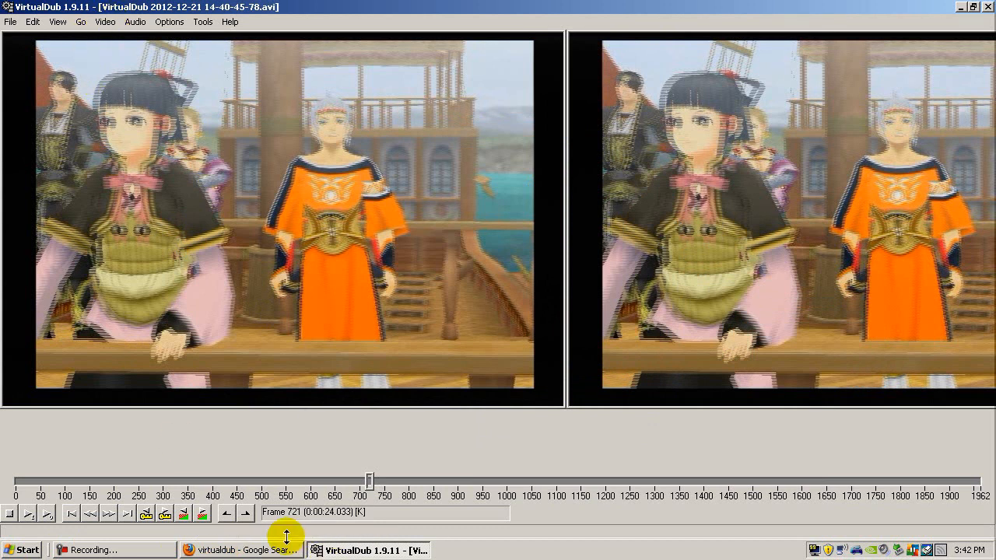
Minimize VirtualDub, switch to Firefox and search Google for "msu deinterlacer"
click(961, 7)
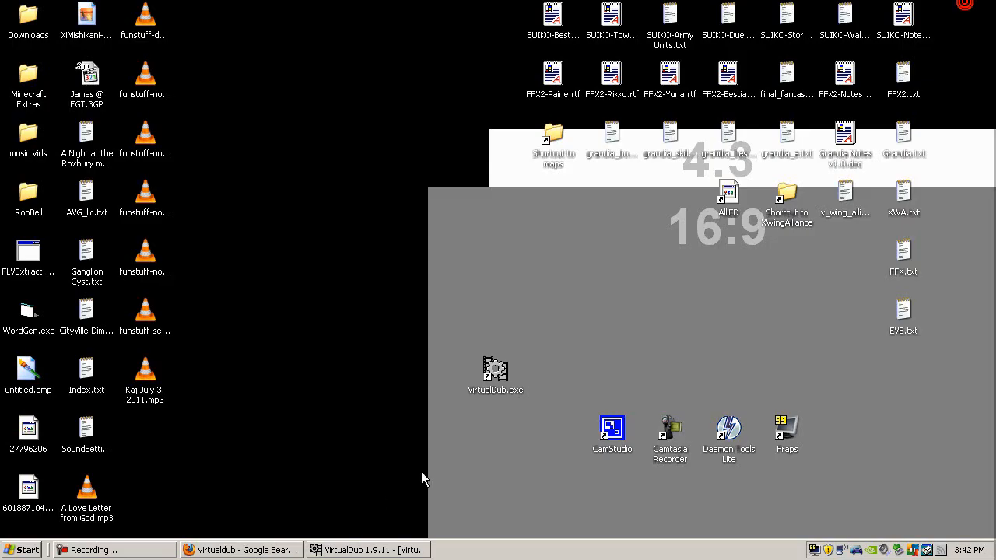
click(277, 554)
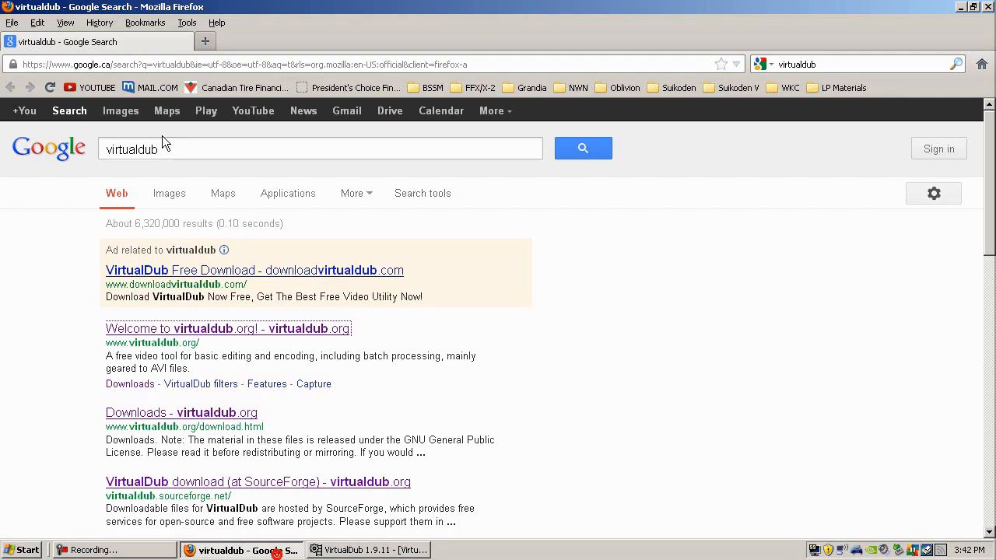
double_click(340, 149)
text(msu de)
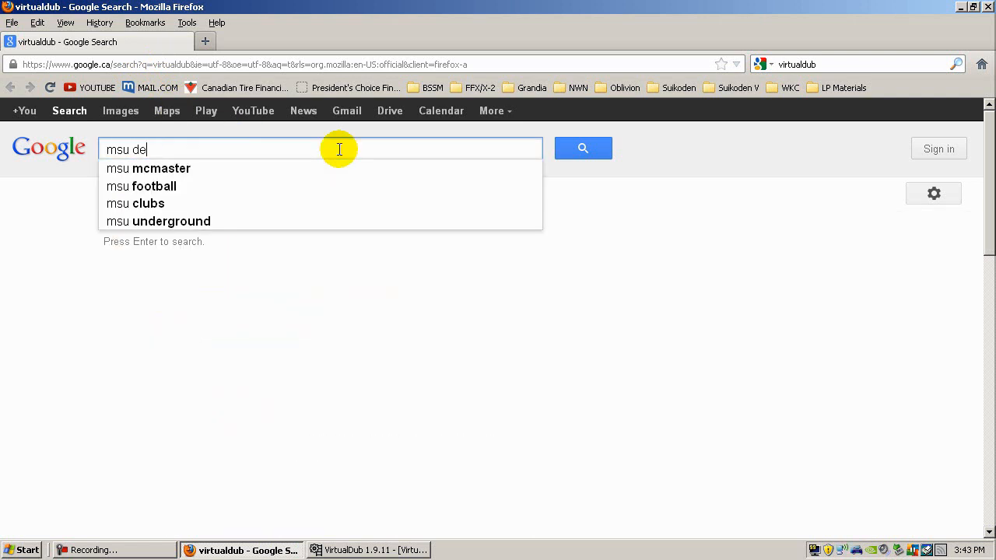
text(interlacer)
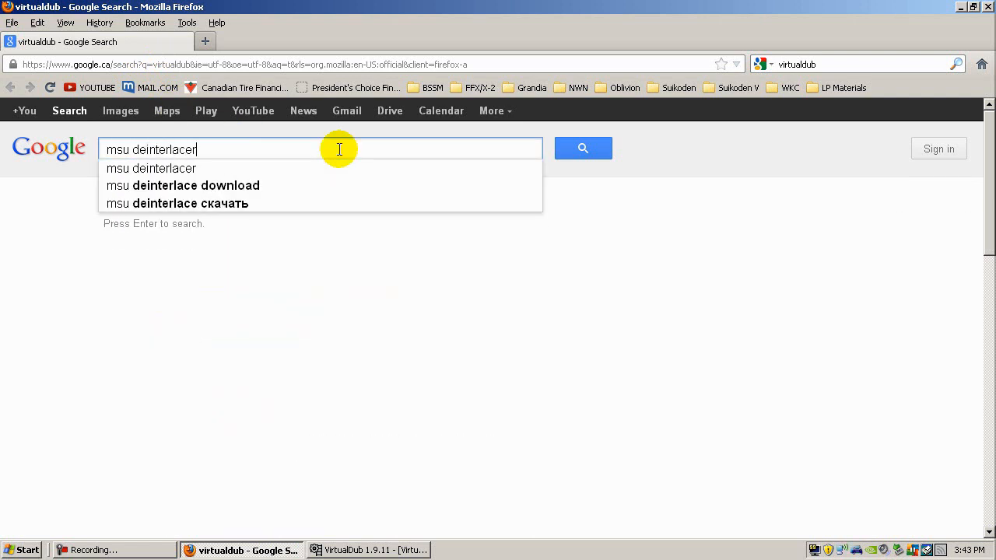
key(Return)
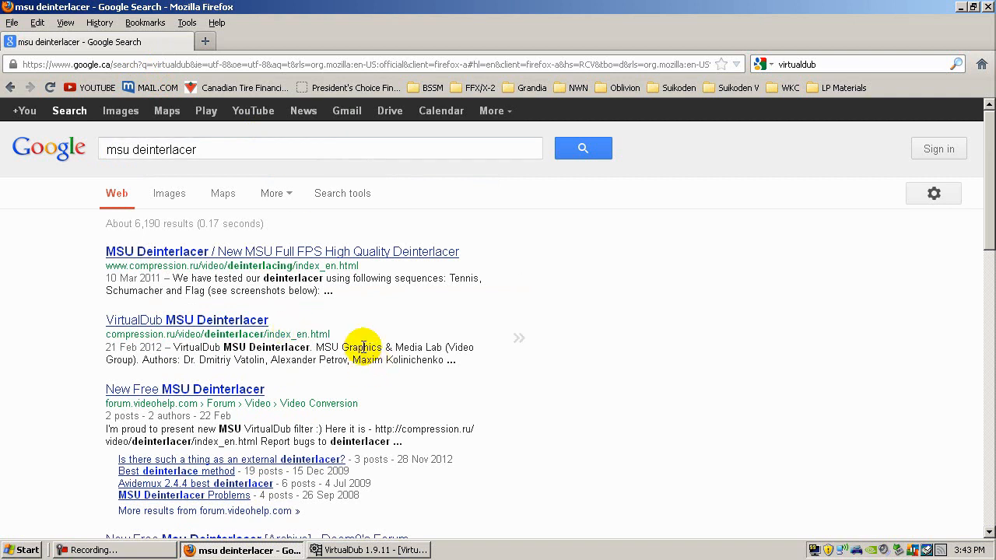
Save msu_deinterlacer.zip from the VirtualDub MSU Deinterlacer page on compression.ru, clear the downloads list and close the page
middle_click(234, 325)
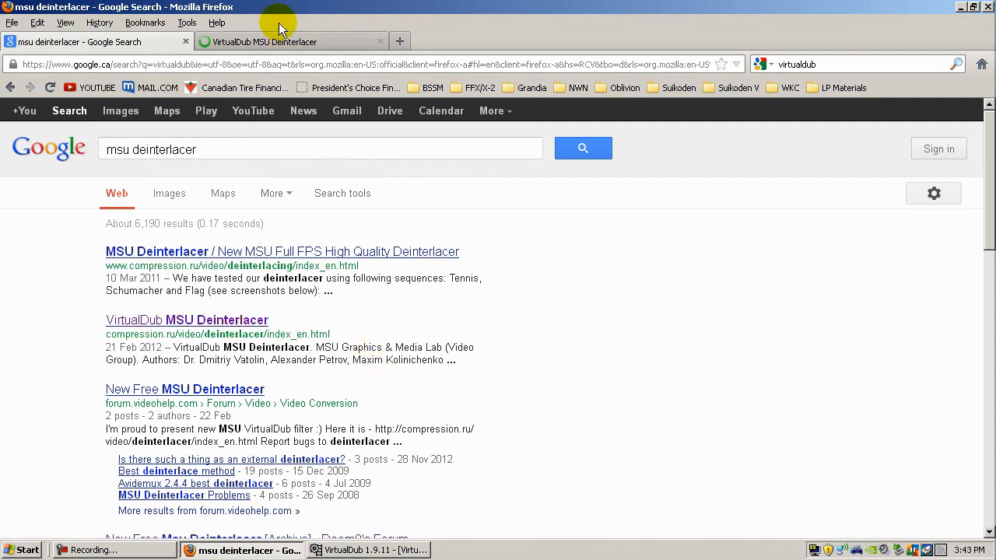
click(276, 42)
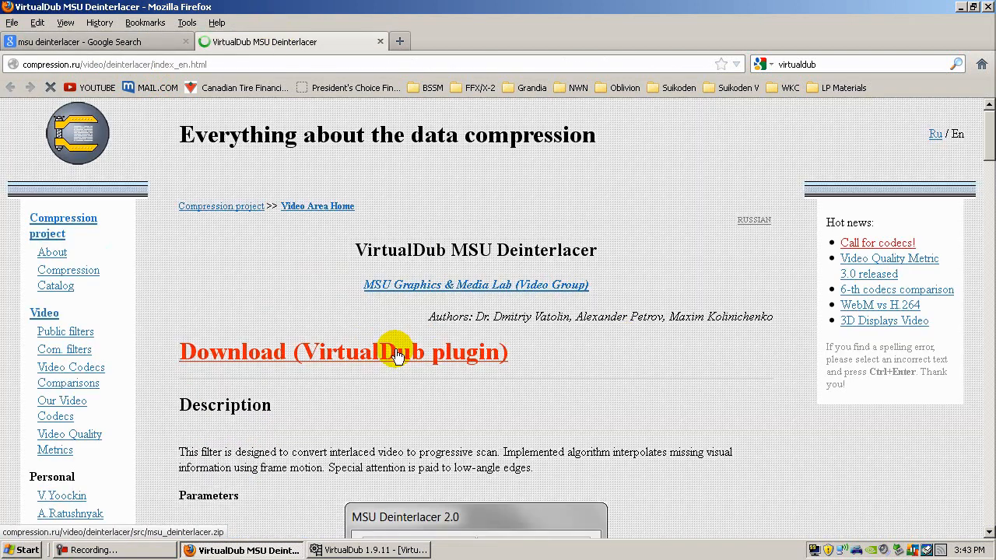
click(396, 355)
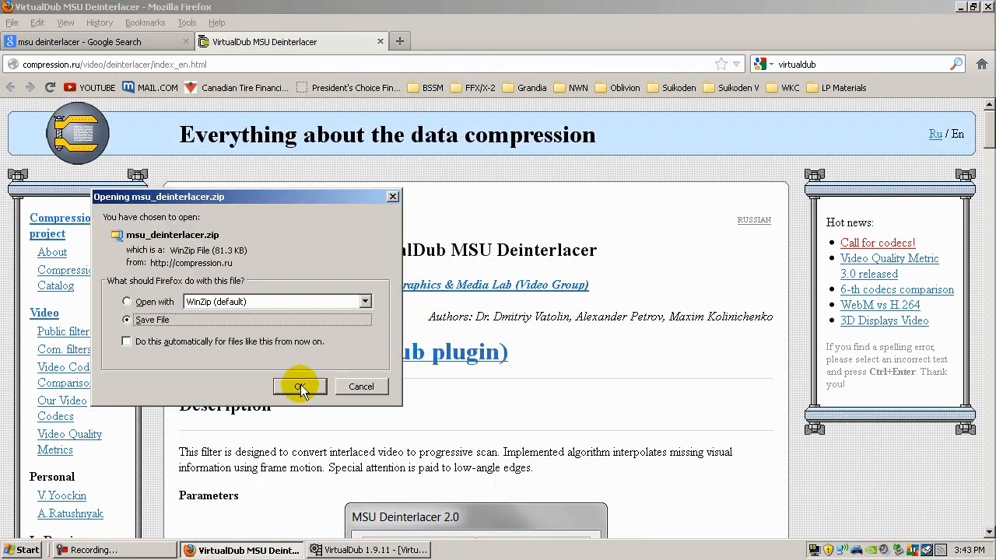
click(301, 384)
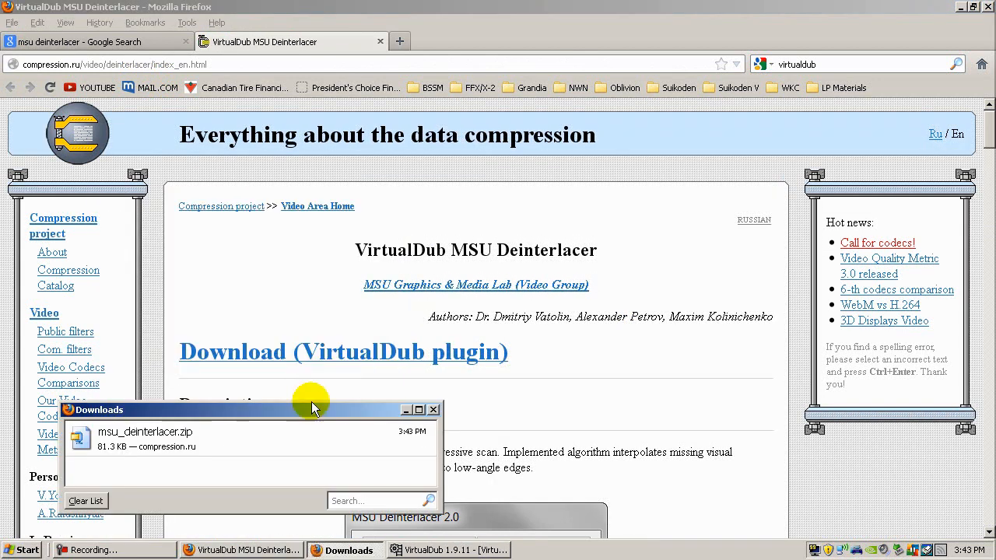
click(86, 500)
click(434, 409)
scroll(498, 435, down, 8)
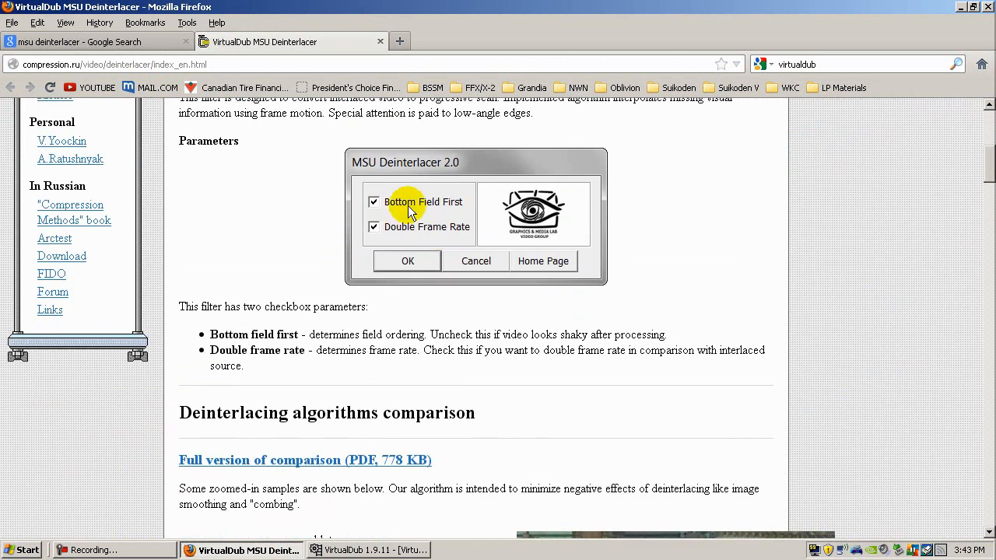
scroll(422, 411, up, 4)
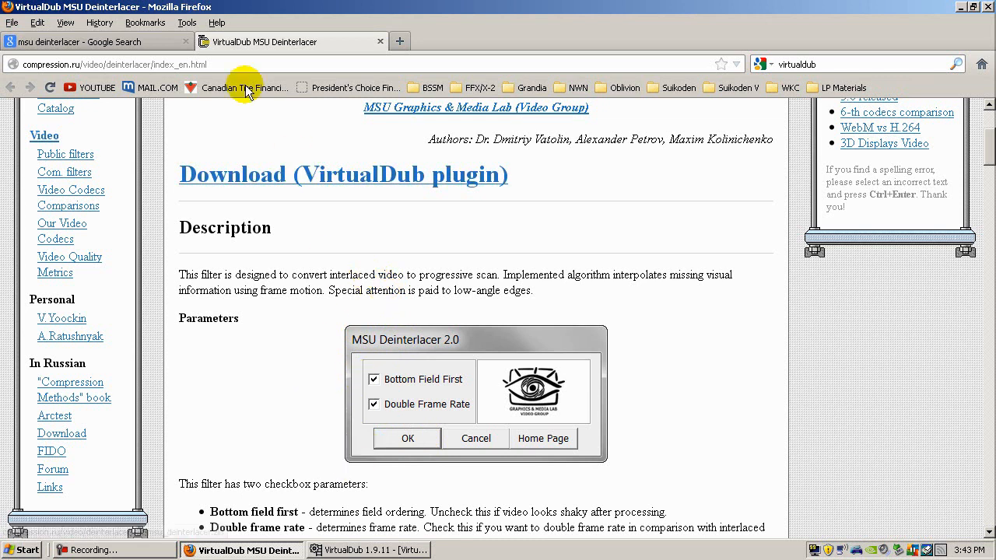
click(380, 41)
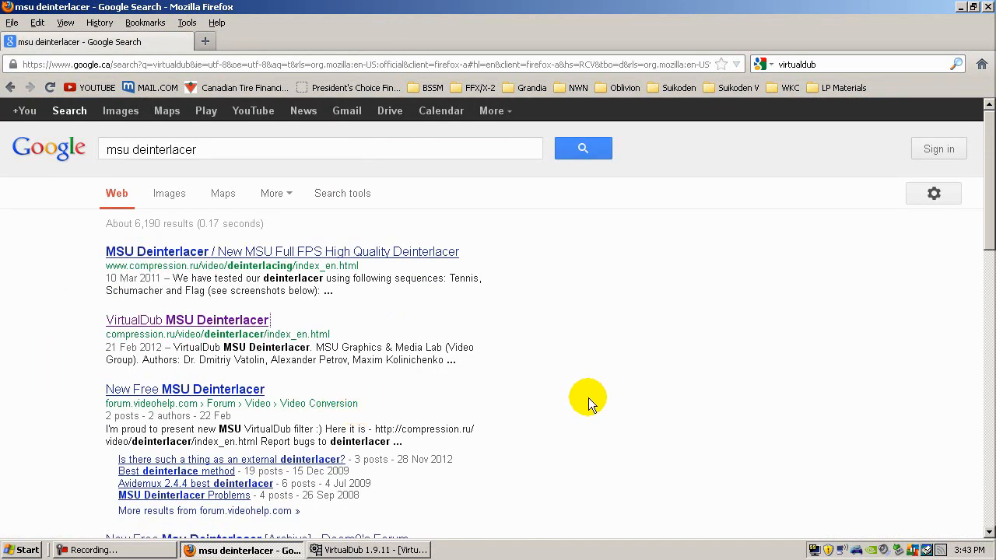
Search Google for "frame tweaker" in place of the previous query
scroll(588, 397, down, 4)
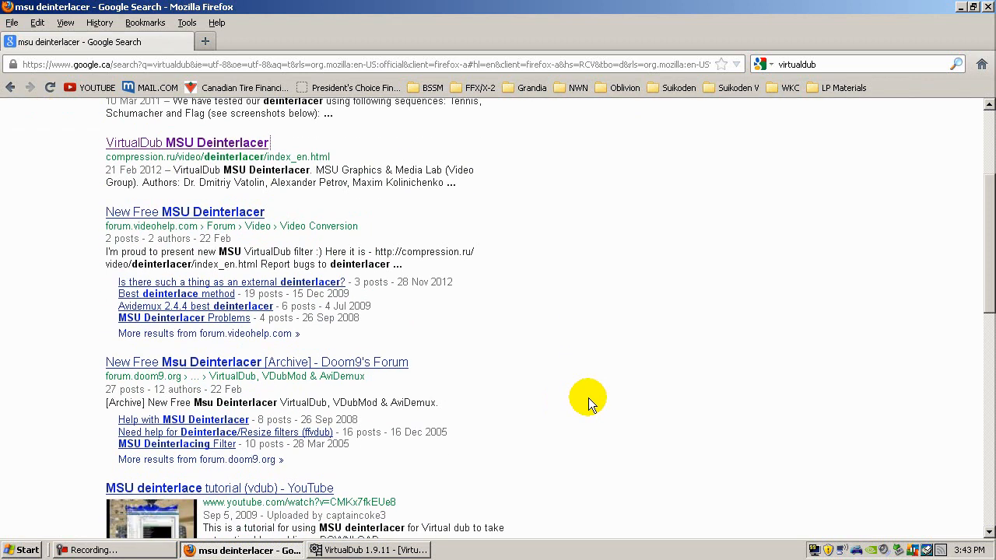
scroll(588, 398, up, 4)
click(270, 150)
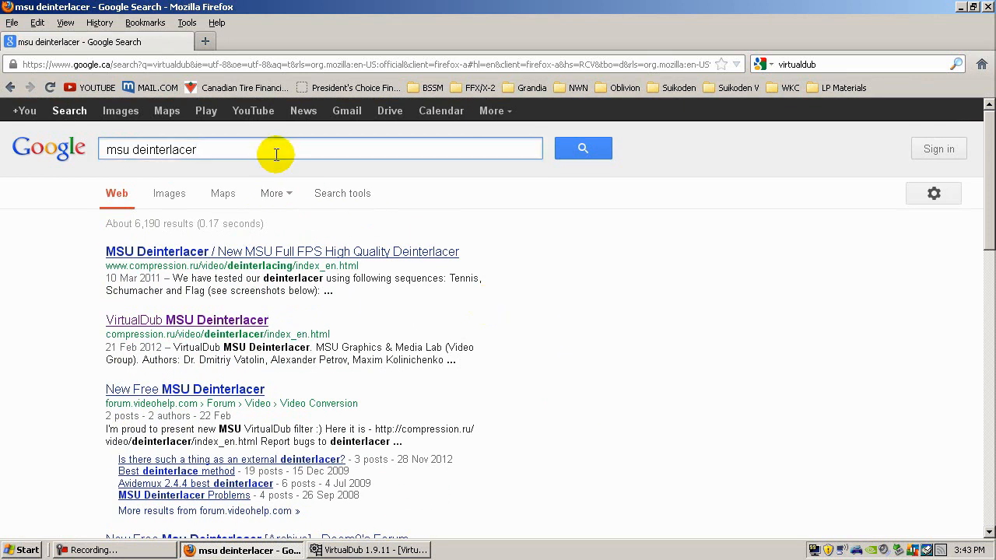
triple_click(275, 153)
text(frame )
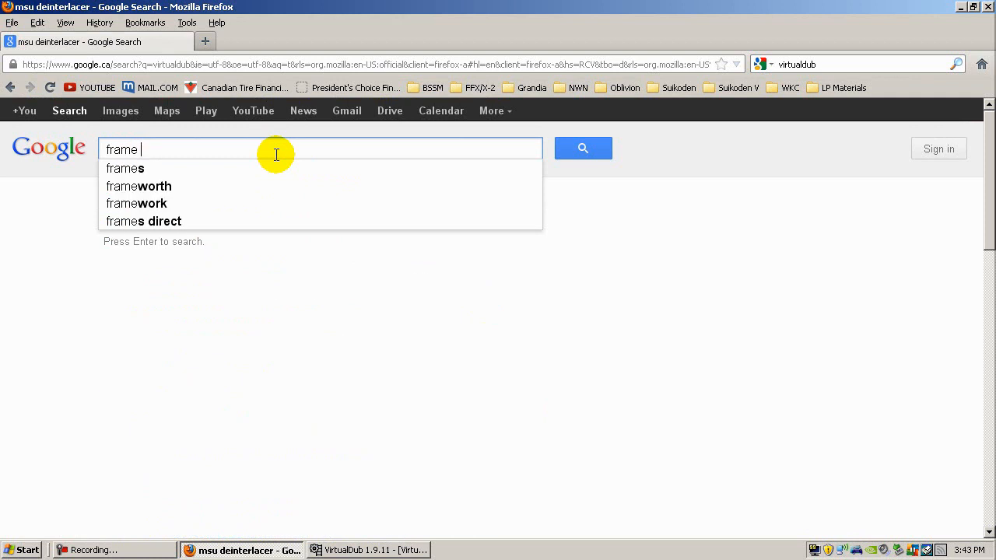
text(tweaker)
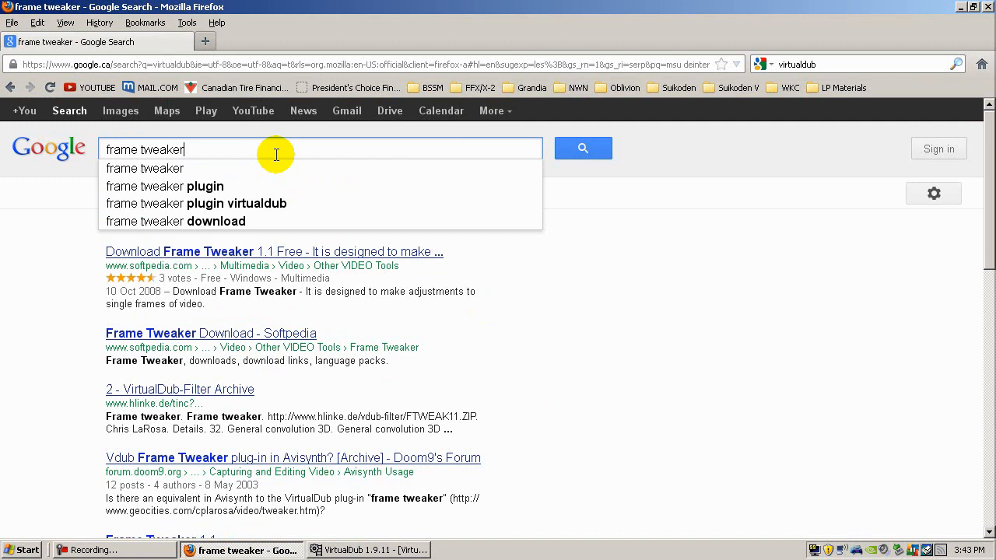
key(Return)
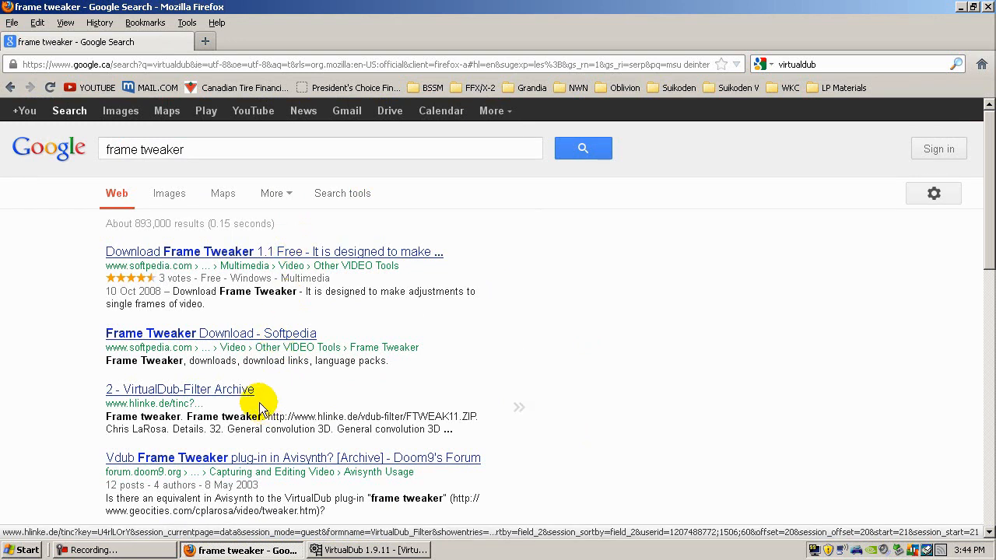
Save FTWEAK11.ZIP from the Frame tweaker entry in the VirtualDub-Filter Archive, clear the downloads list and close Firefox
middle_click(240, 390)
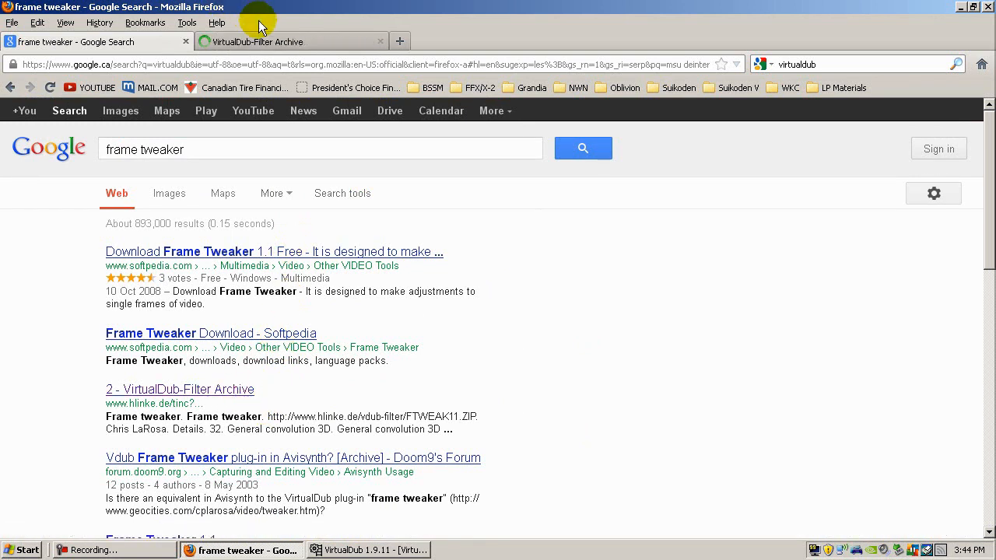
click(265, 42)
scroll(460, 340, down, 20)
scroll(459, 341, down, 6)
scroll(462, 344, up, 12)
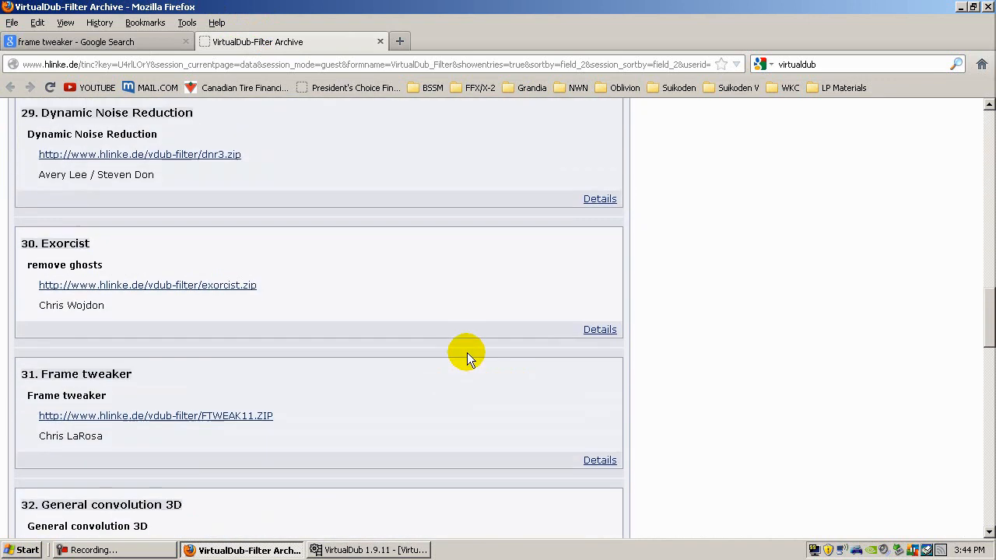
click(201, 413)
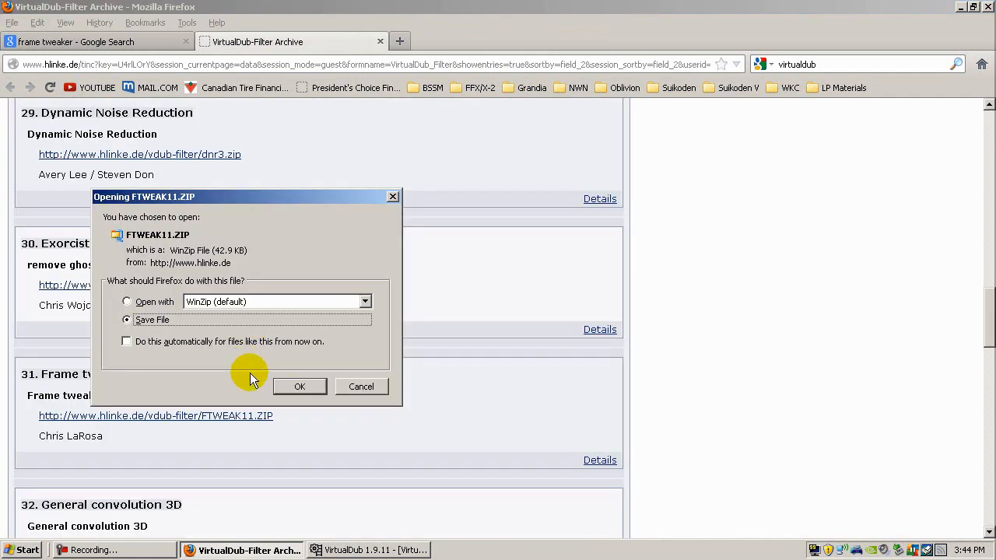
click(287, 384)
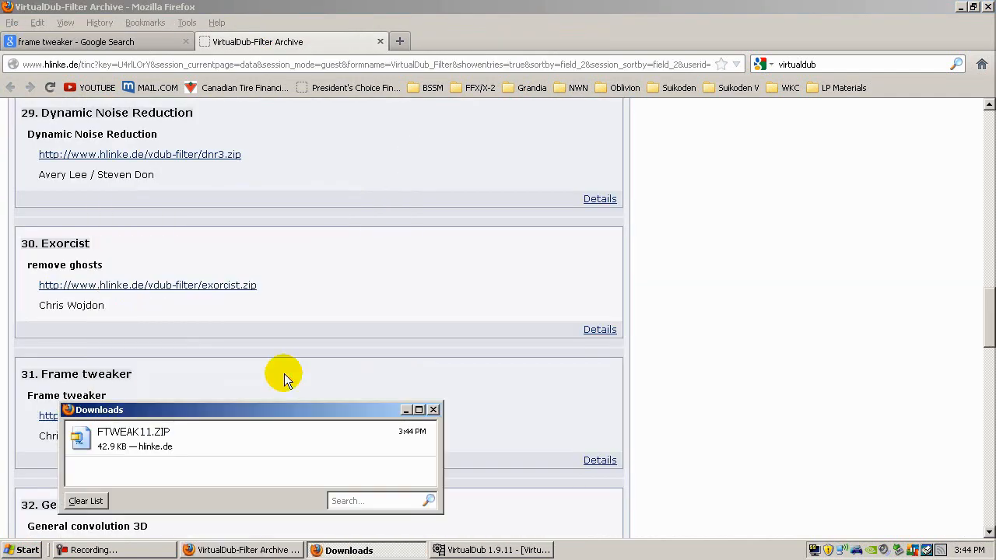
click(85, 501)
click(434, 409)
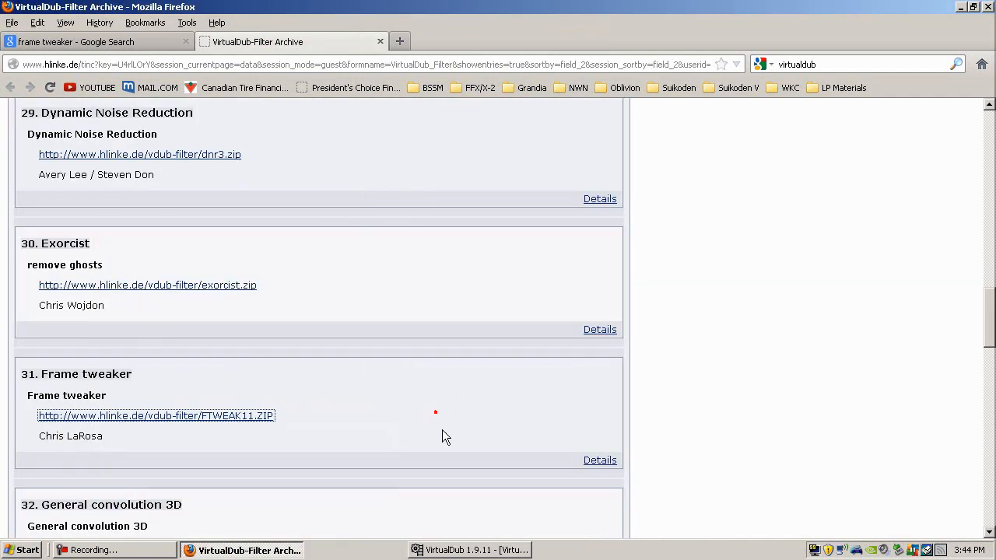
click(381, 41)
click(987, 7)
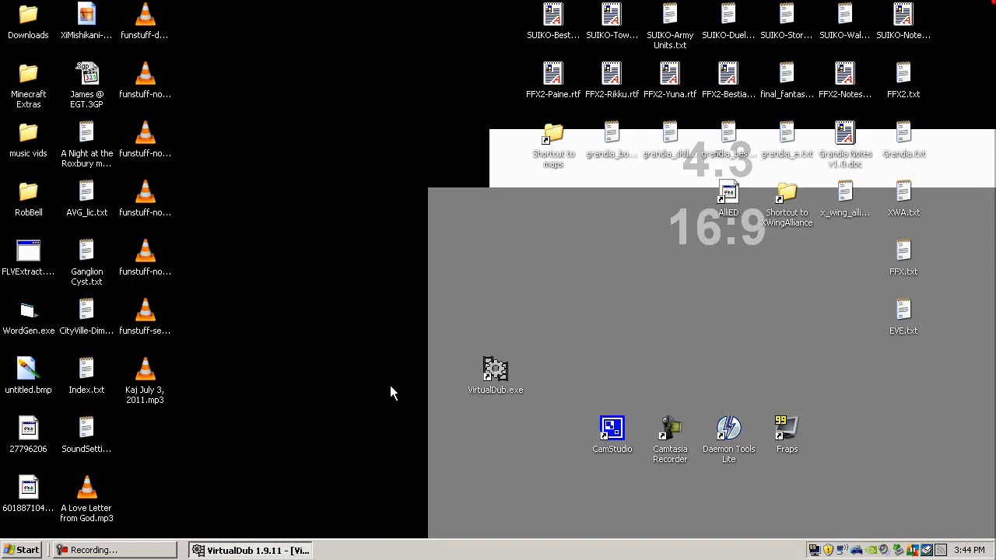
Open msu_deinterlacer.zip from the desktop's Downloads folder and start extracting only MSU_Deinterlacer.vdf
double_click(33, 25)
scroll(463, 288, down, 15)
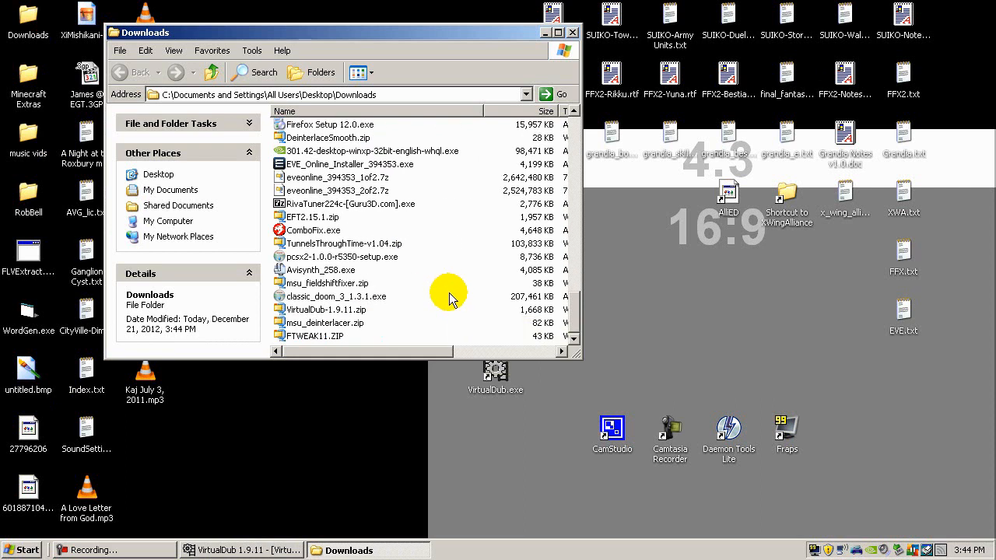
double_click(314, 325)
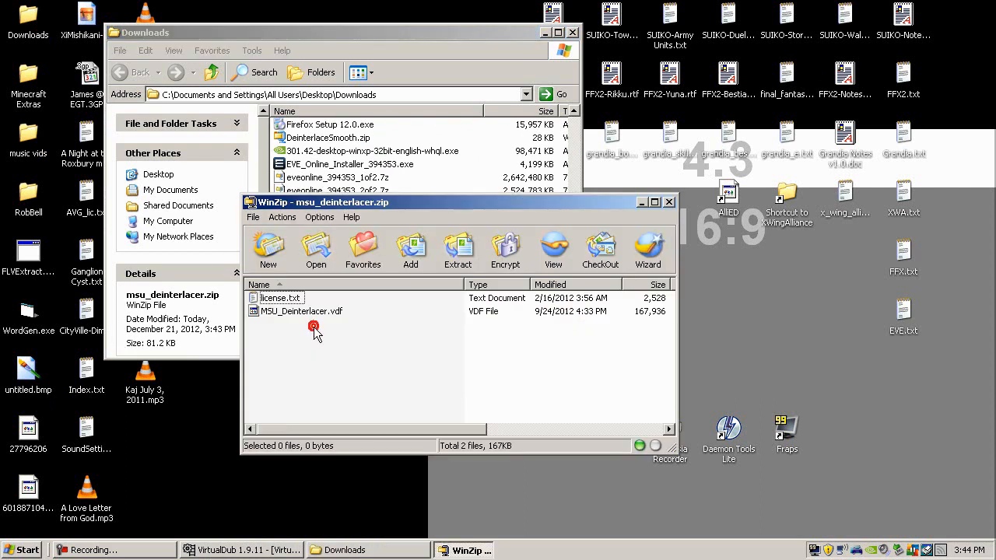
click(309, 315)
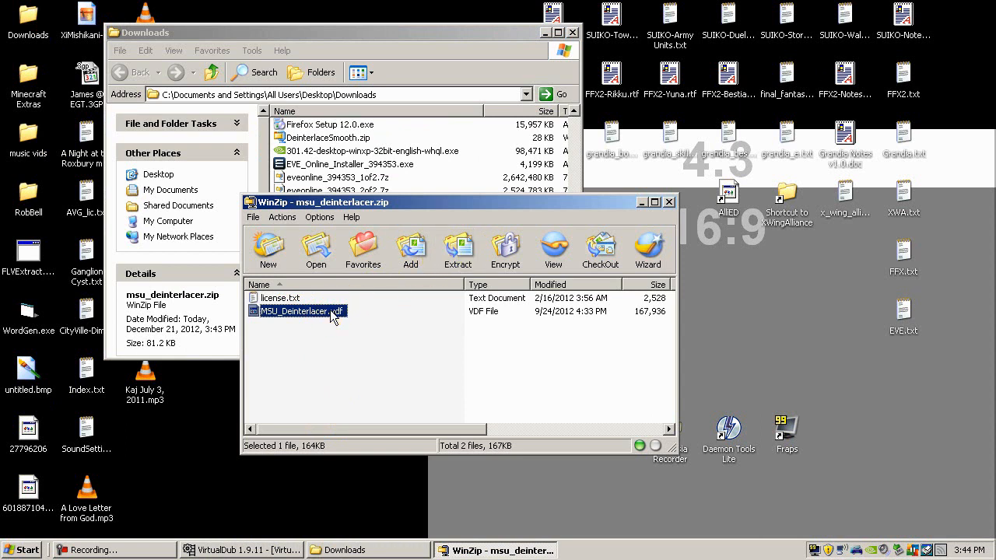
right_click(331, 312)
click(346, 337)
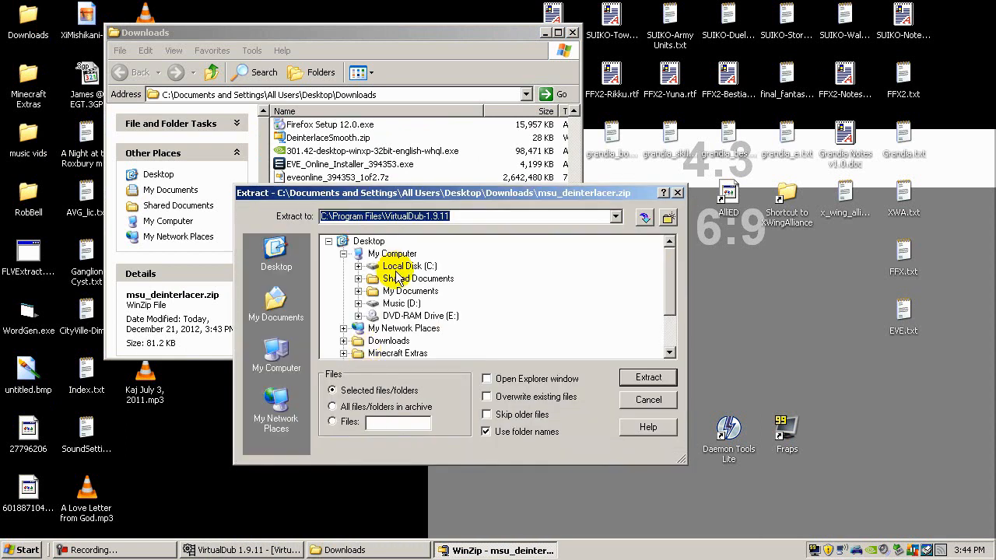
Extract the selected file to C:\Program Files\VirtualDub-1.9.11\plugins and close the archive
click(358, 267)
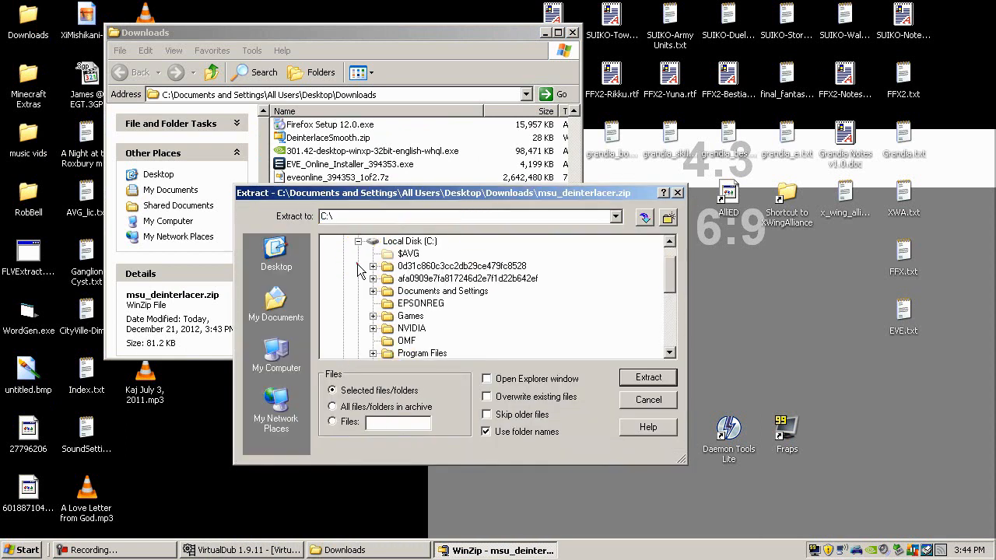
scroll(369, 303, down, 3)
scroll(370, 305, up, 2)
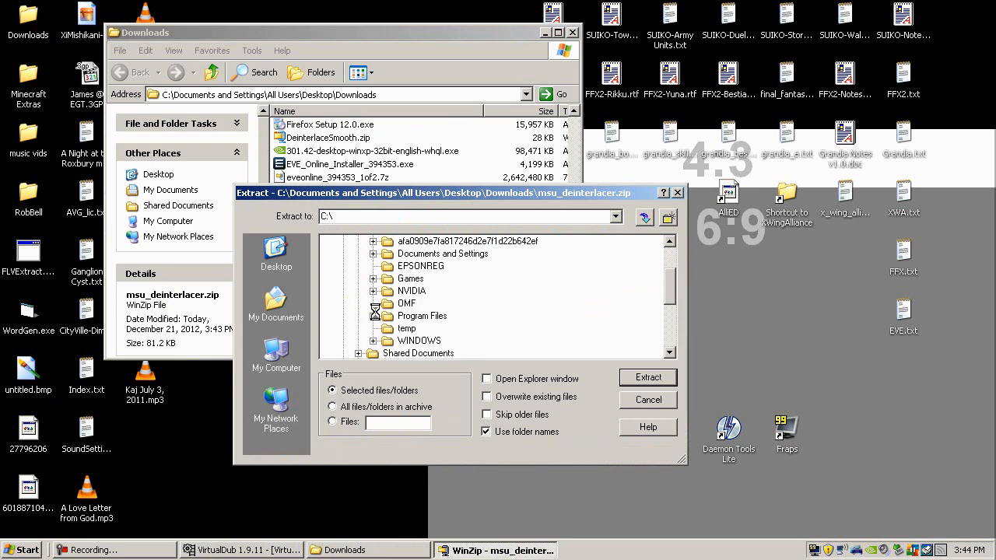
click(376, 316)
scroll(405, 315, down, 12)
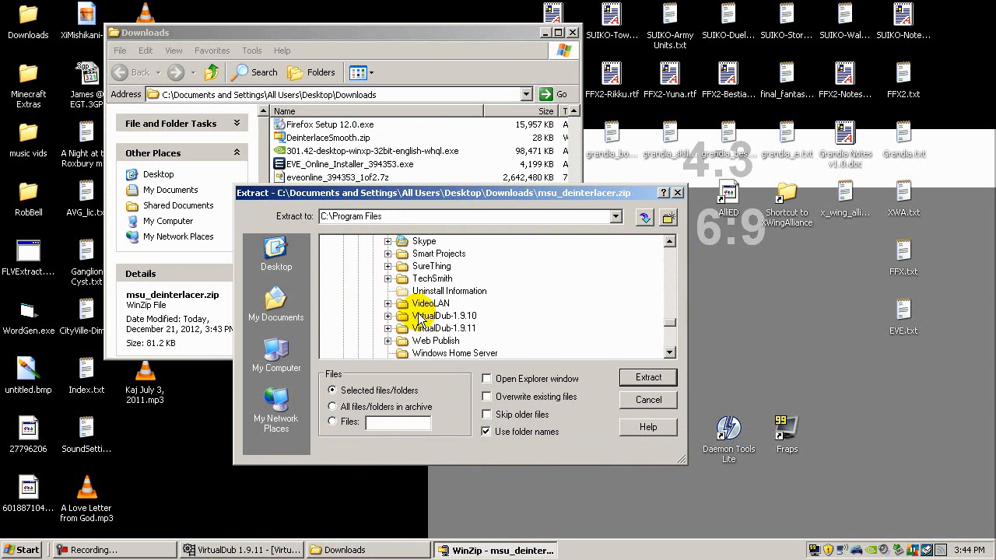
click(398, 328)
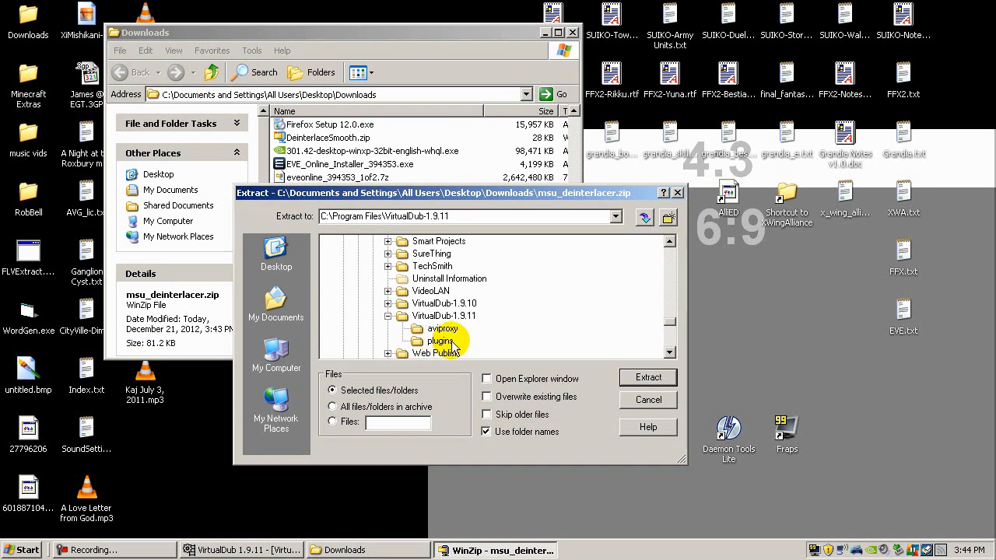
click(440, 342)
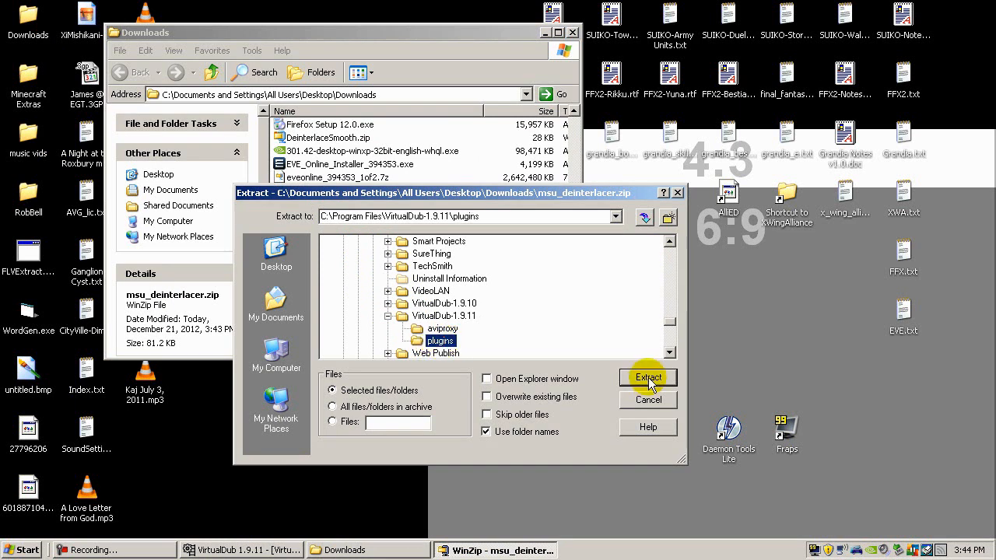
click(648, 379)
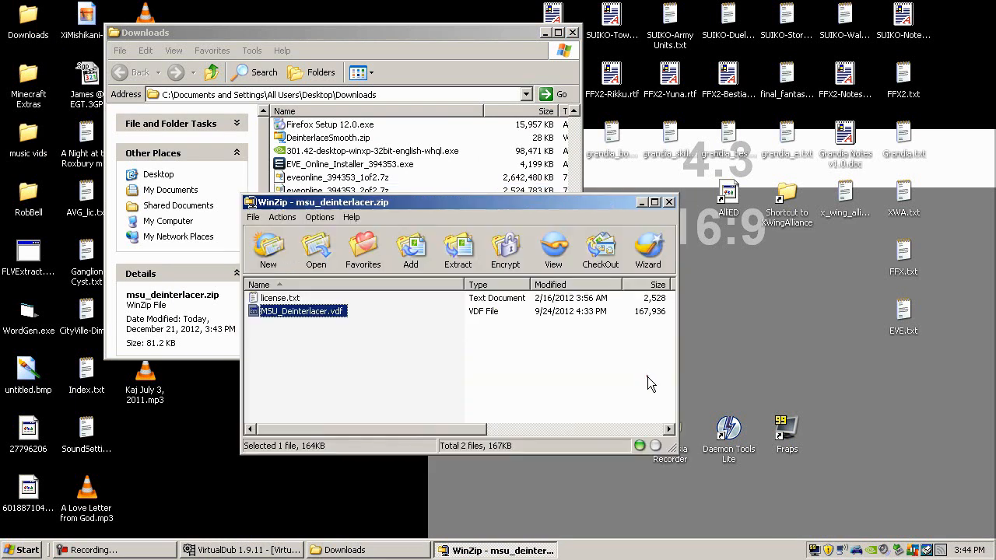
click(670, 203)
Extract tweaker.vdf from FTWEAK11.ZIP to C:\Program Files\VirtualDub-1.9.11\plugins, then close the archive and the Downloads folder
double_click(322, 336)
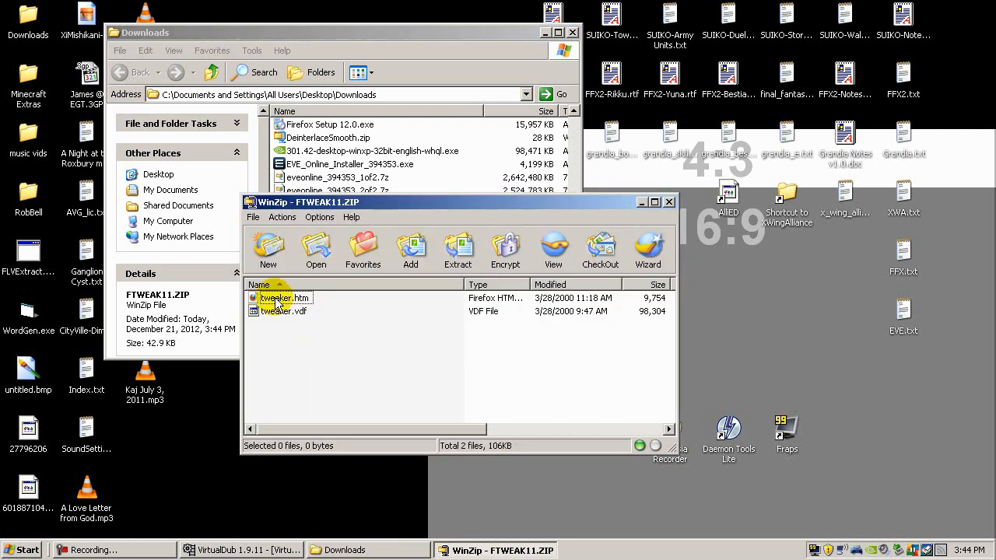
click(282, 311)
right_click(284, 312)
click(326, 353)
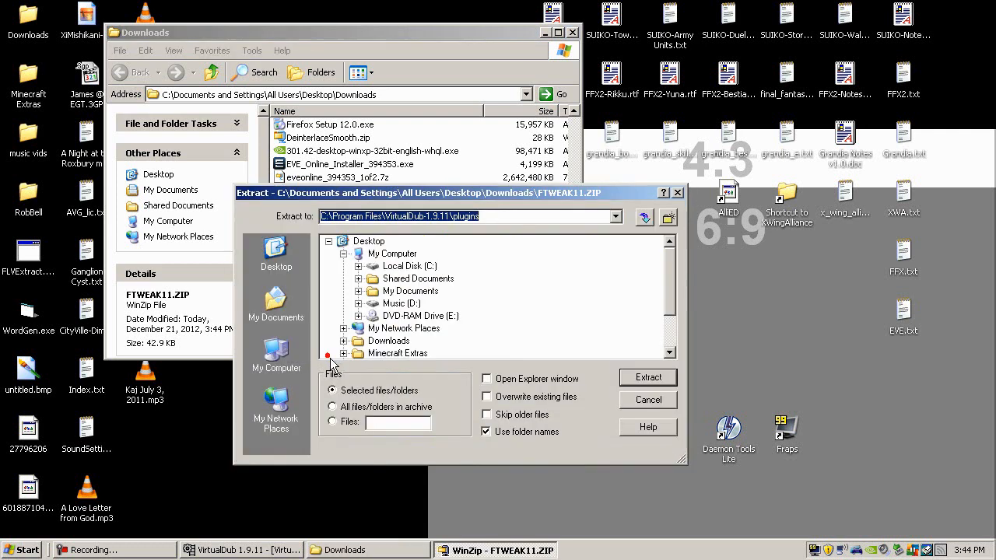
click(637, 380)
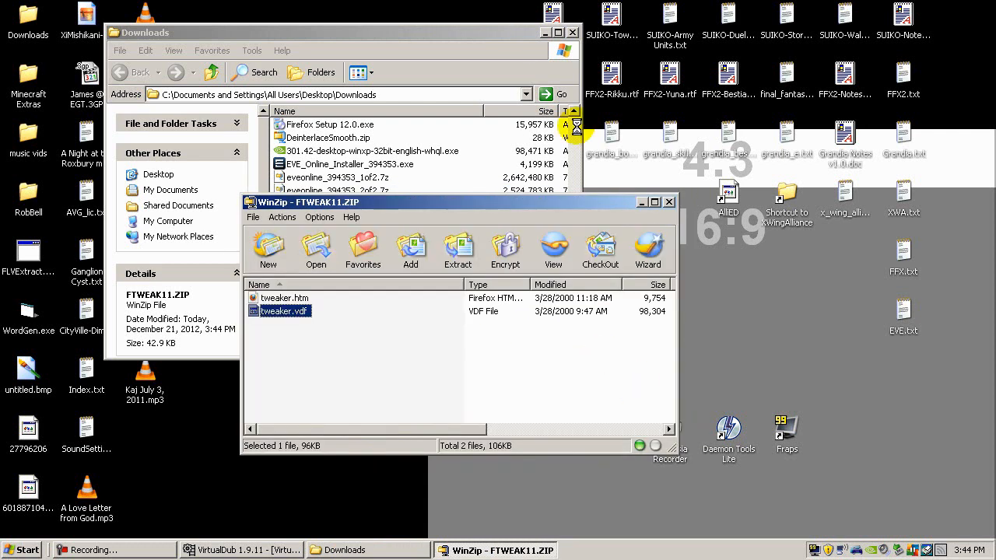
click(668, 203)
click(571, 32)
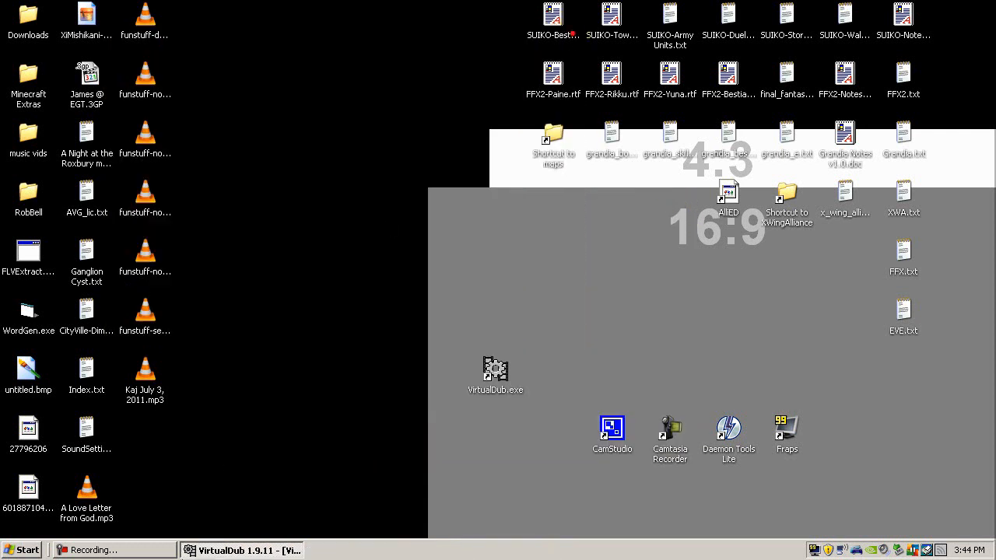
Switch to VirtualDub, start adding a video filter from an external file and browse to Local Disk (C:)
click(190, 550)
click(105, 21)
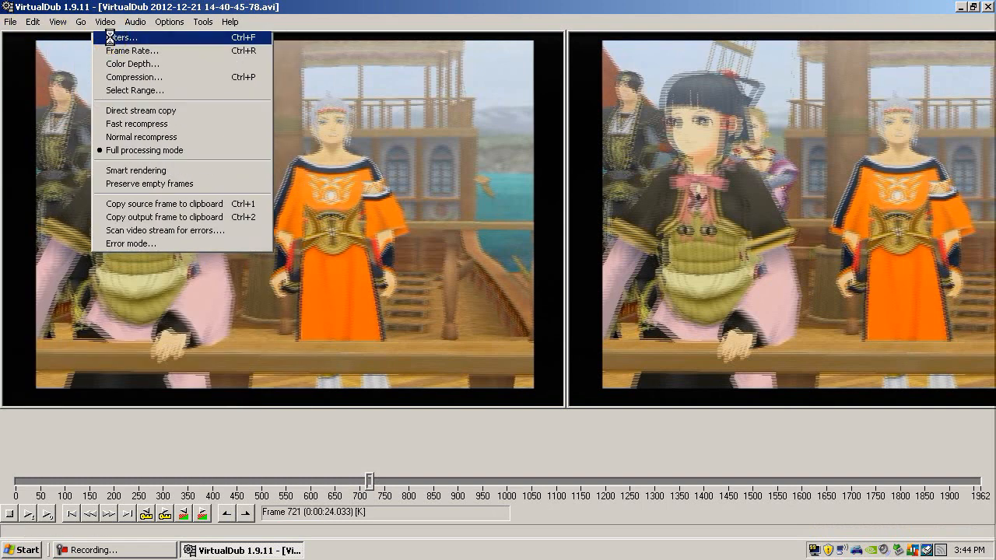
click(121, 36)
click(363, 115)
click(351, 136)
click(208, 325)
click(212, 326)
double_click(287, 174)
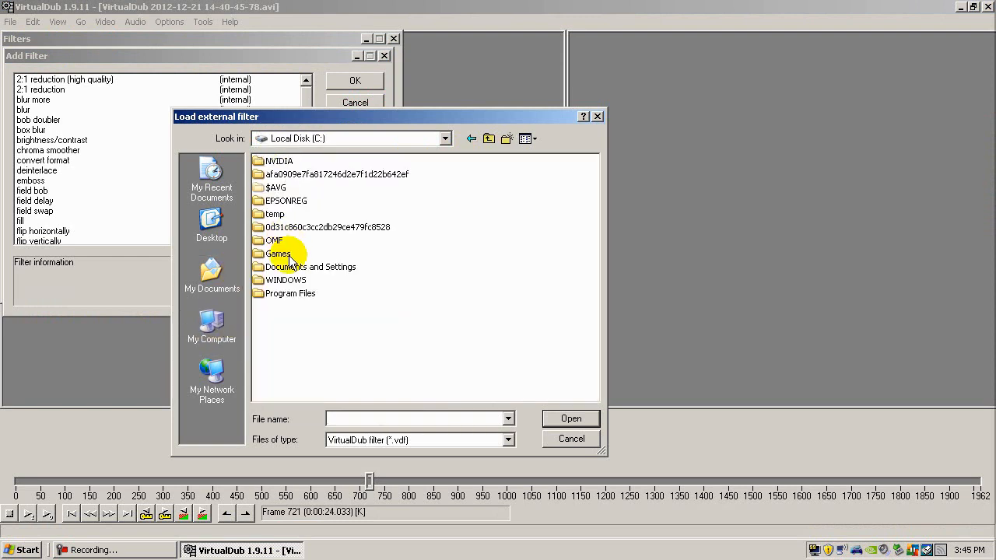
Choose MSU_Deinterlacer.vdf in Program Files\VirtualDub-1.9.11\plugins as the external filter, using the details view sorted by name
click(308, 293)
double_click(308, 293)
click(529, 139)
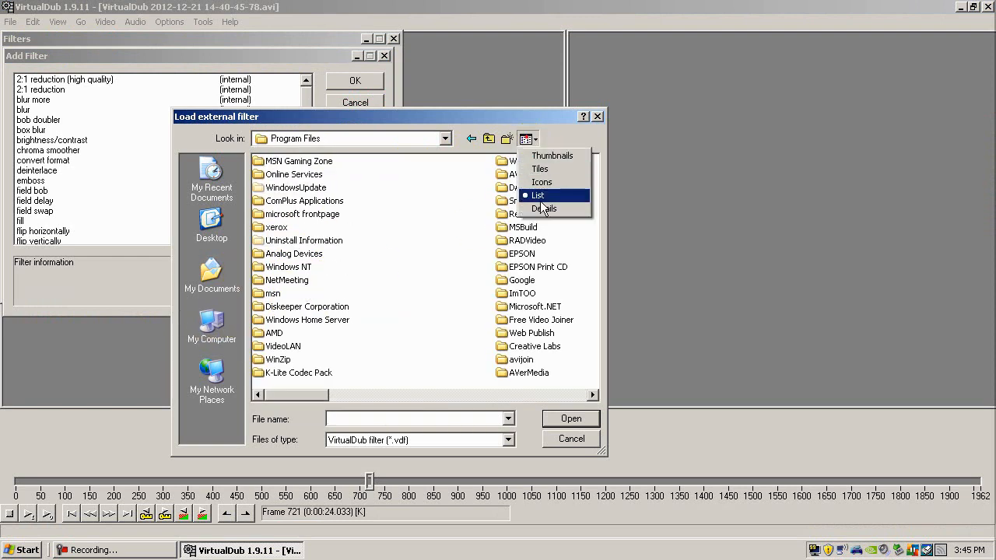
click(544, 208)
click(330, 162)
scroll(320, 303, down, 15)
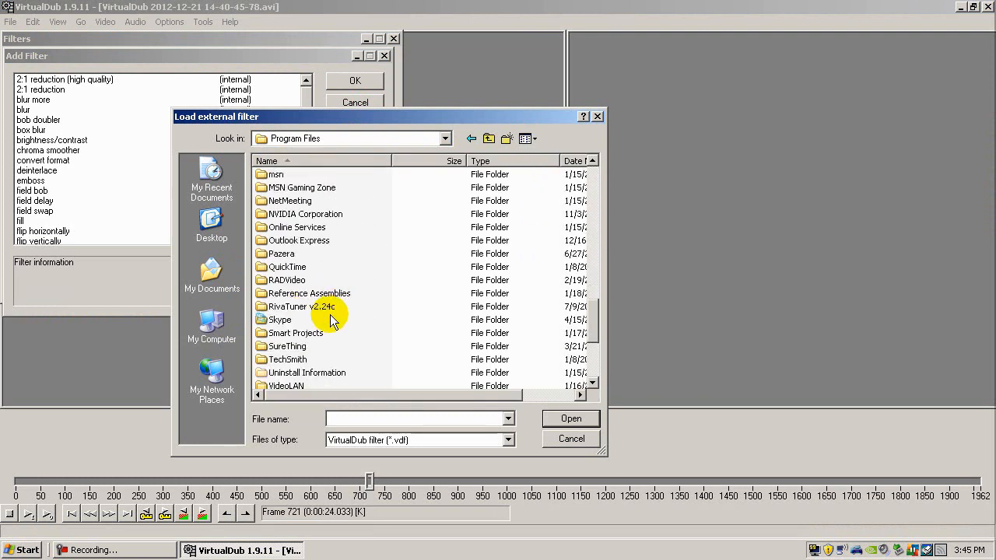
double_click(301, 253)
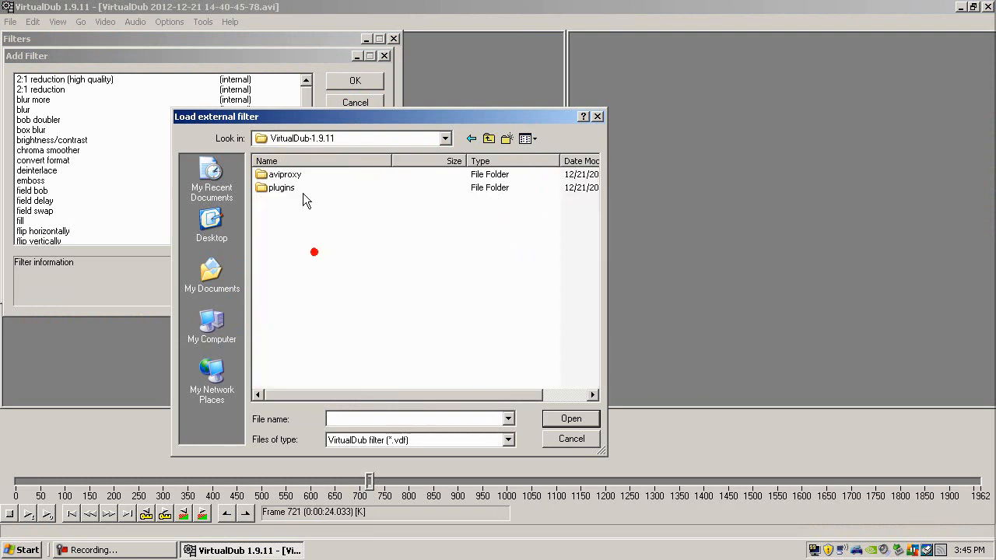
double_click(283, 187)
click(314, 161)
click(311, 174)
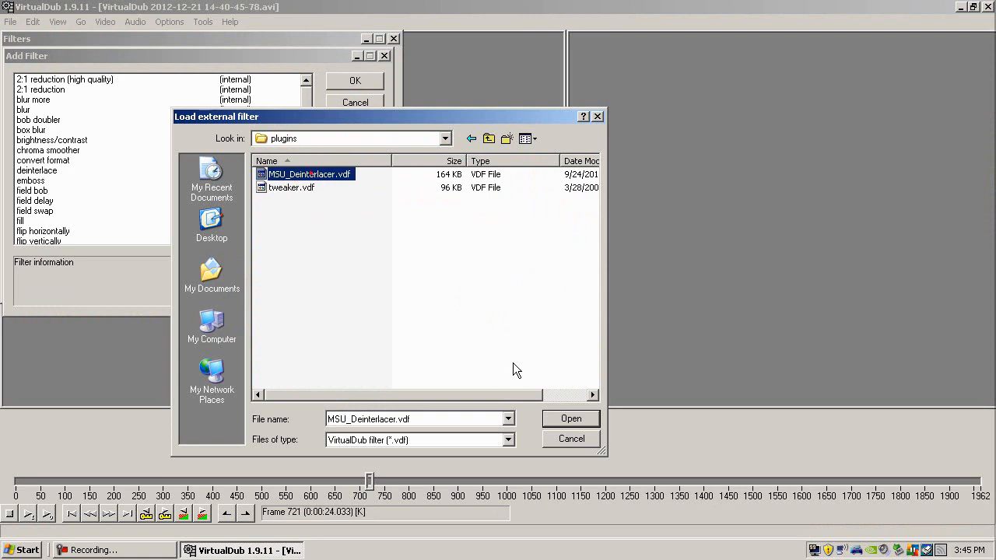
Load the external filters MSU_Deinterlacer.vdf and tweaker.vdf from the plugins folder
click(560, 416)
click(353, 135)
click(300, 162)
click(570, 419)
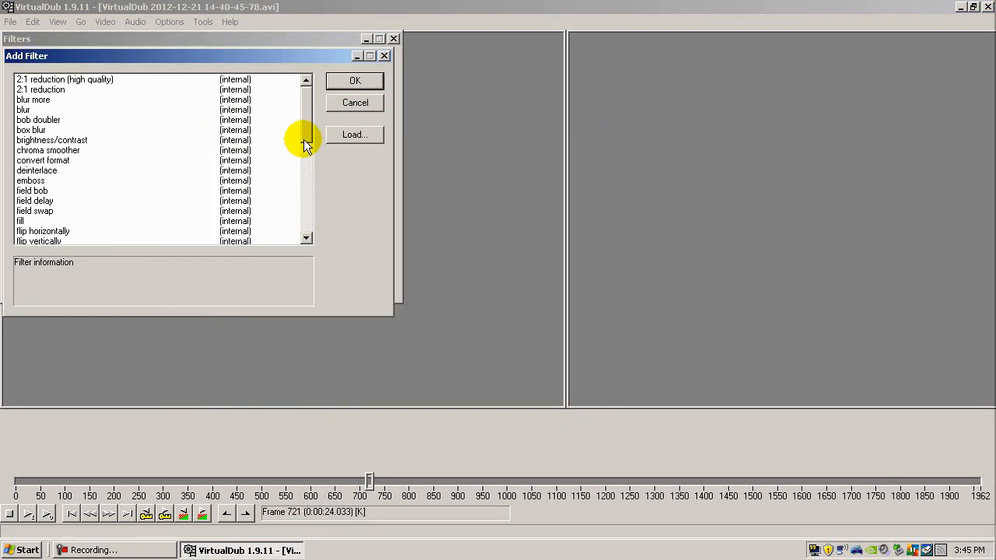
Look through the available filters for the loaded plugins and close the filter dialogs without adding any
drag(303, 121, 310, 163)
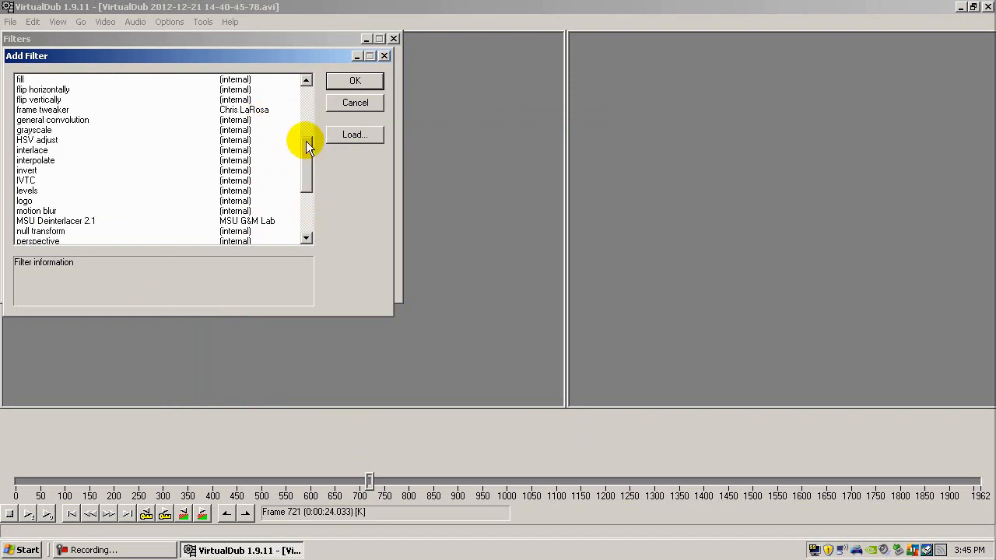
click(335, 102)
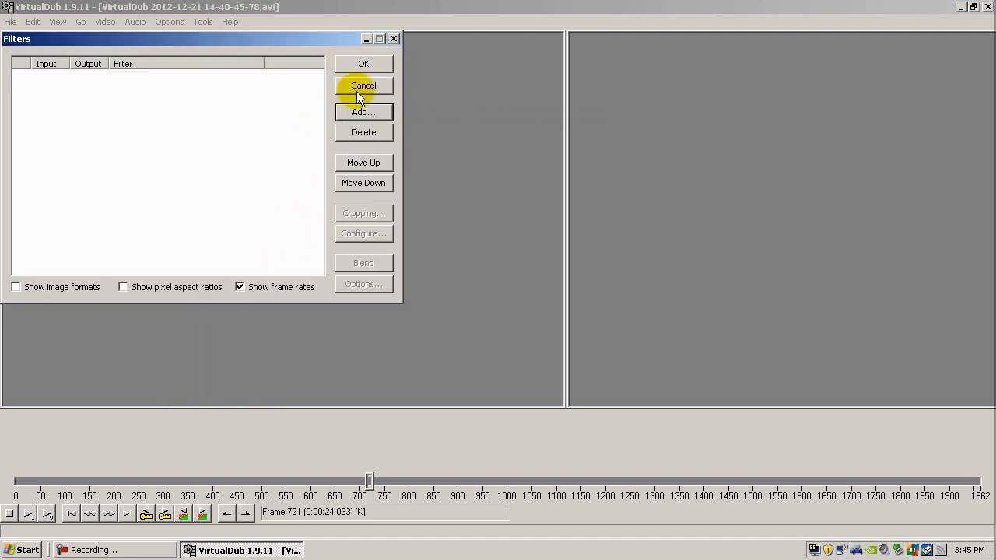
click(354, 91)
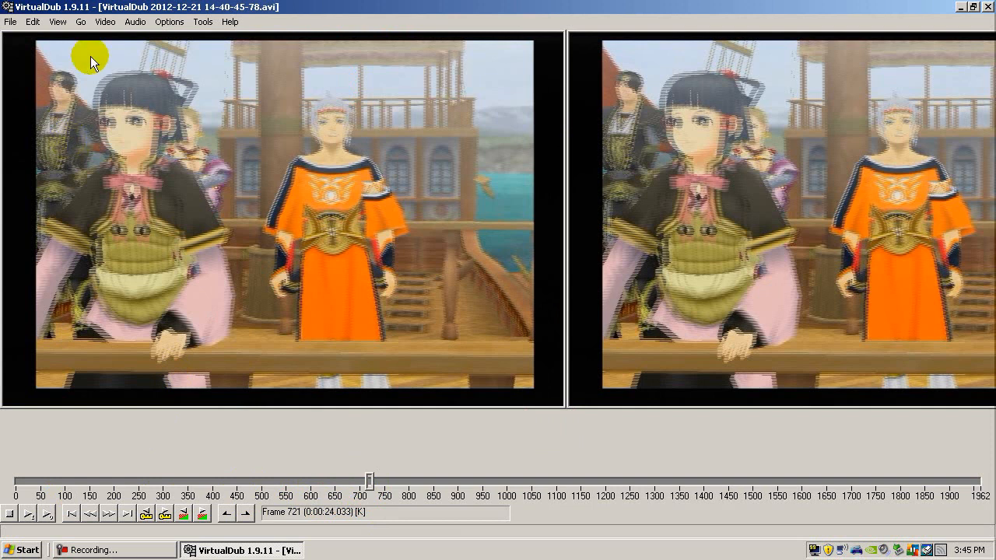
Add the internal resize filter to the video's filter list
click(105, 21)
click(100, 38)
drag(105, 44, 338, 161)
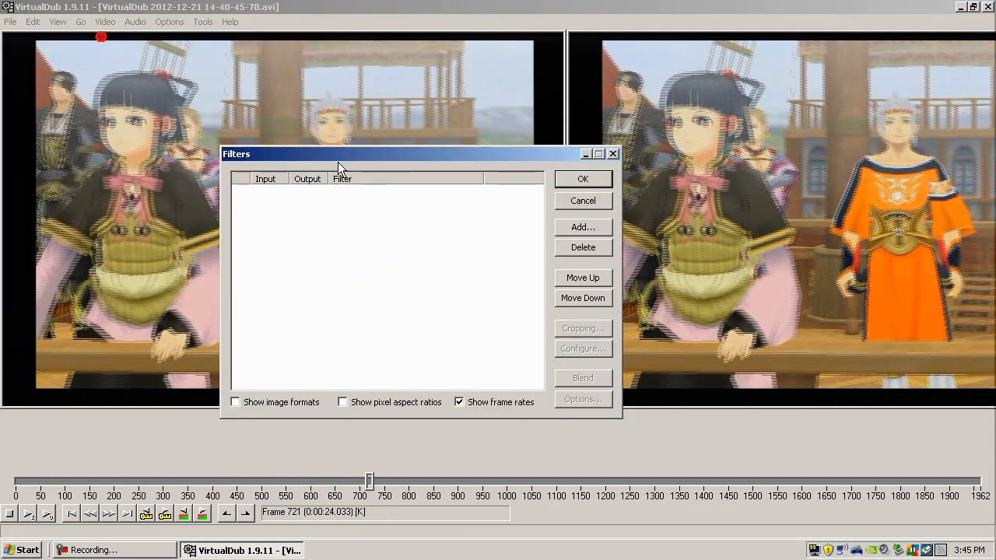
click(582, 229)
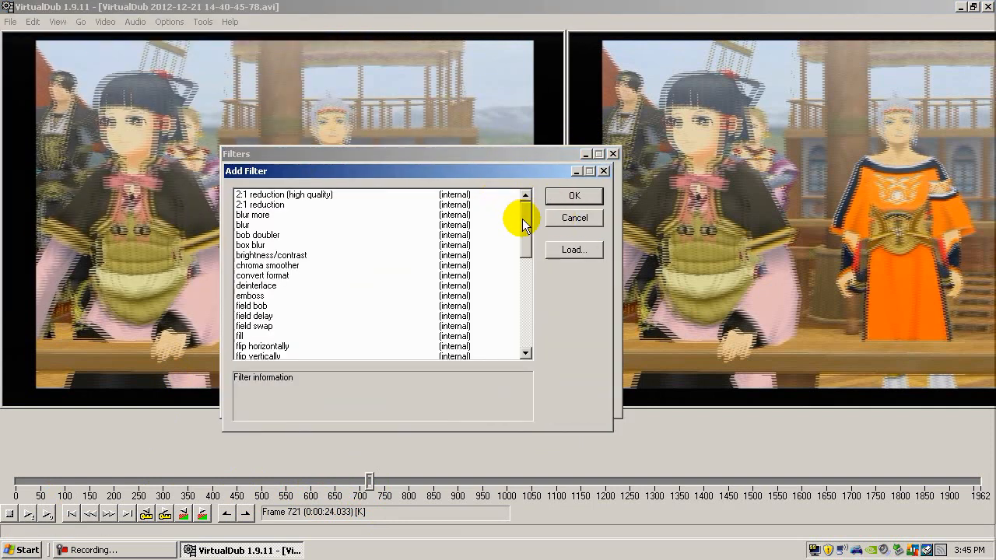
drag(527, 219, 524, 315)
click(287, 275)
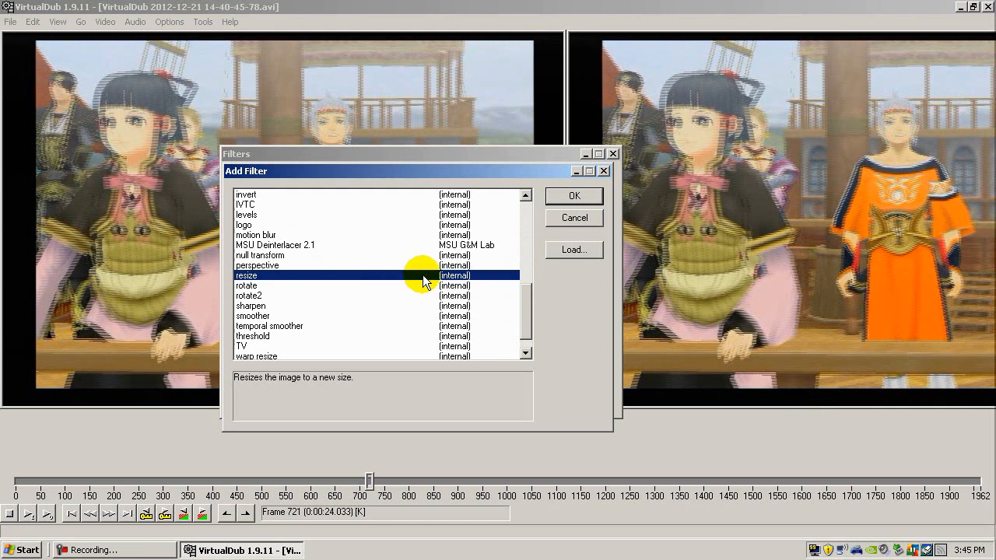
click(570, 204)
Configure the resize filter to an absolute size of 640 x 480 pixels with Lanczos3 filter mode and apply it to the video
click(351, 207)
click(354, 290)
click(361, 342)
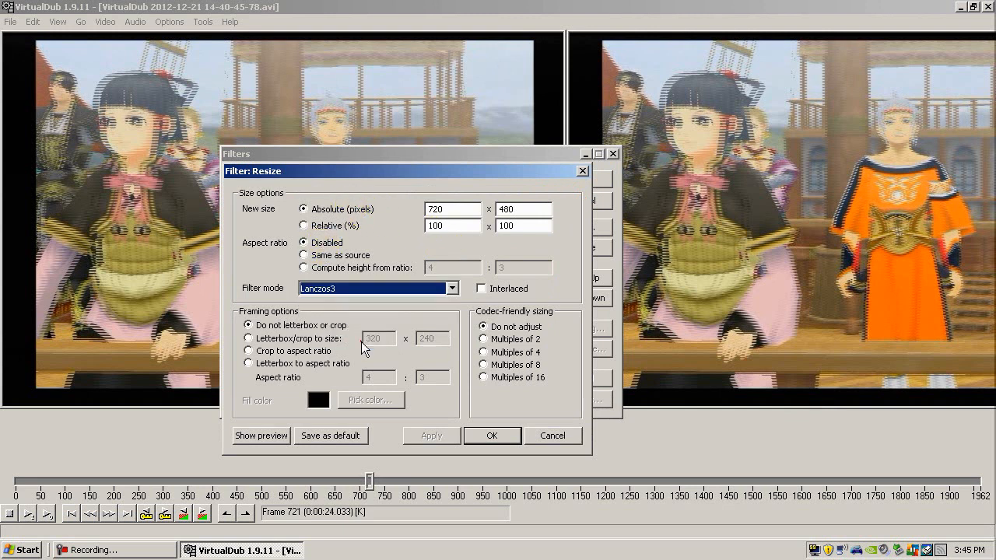
double_click(455, 208)
text(640)
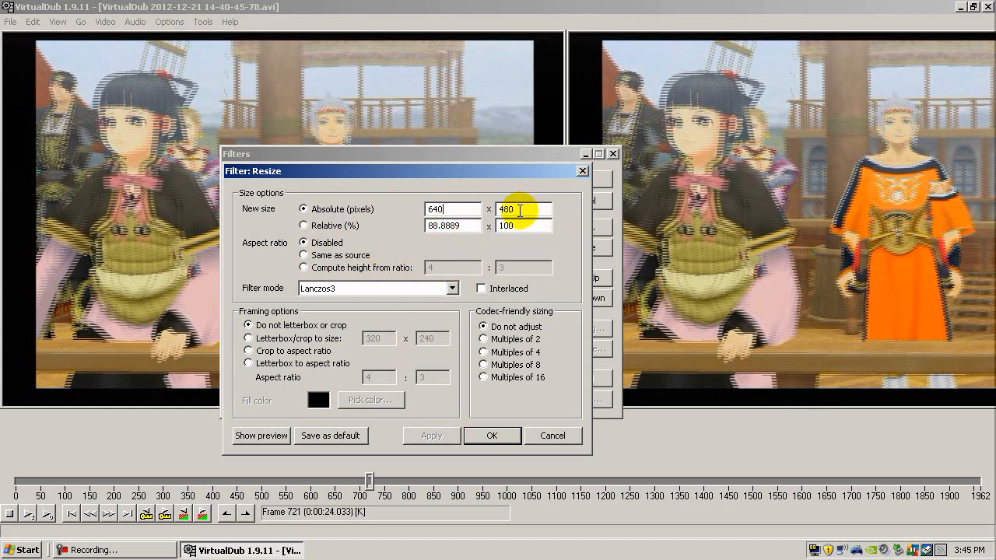
click(471, 207)
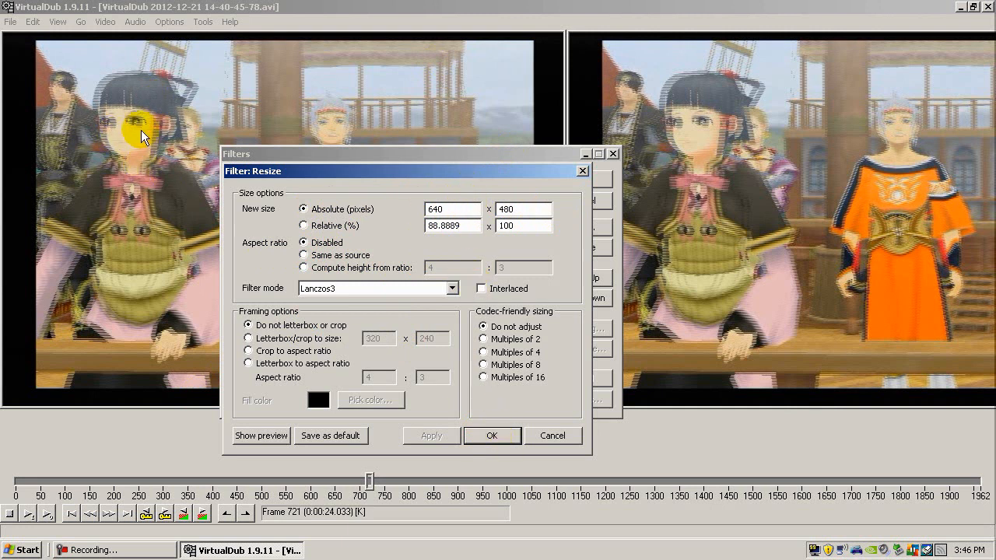
click(495, 436)
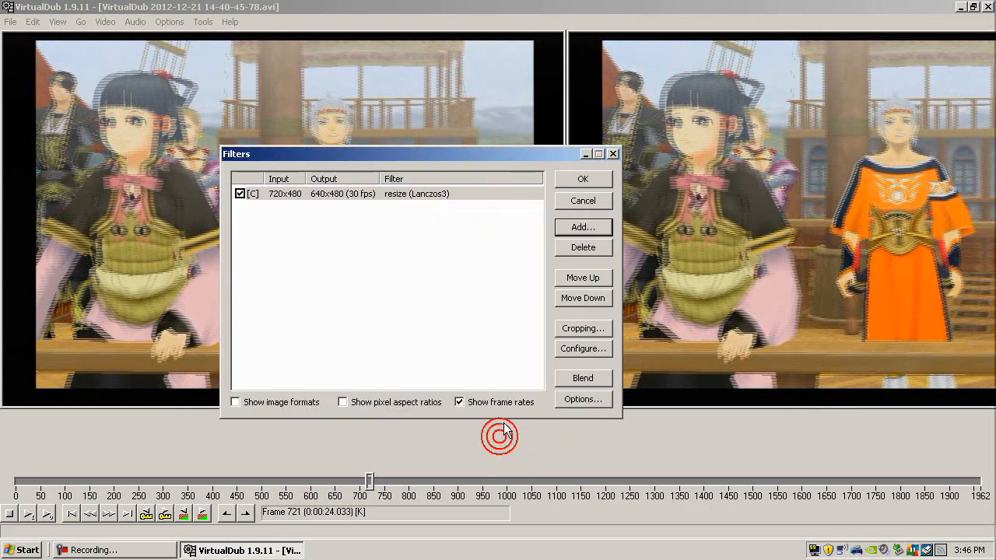
click(577, 180)
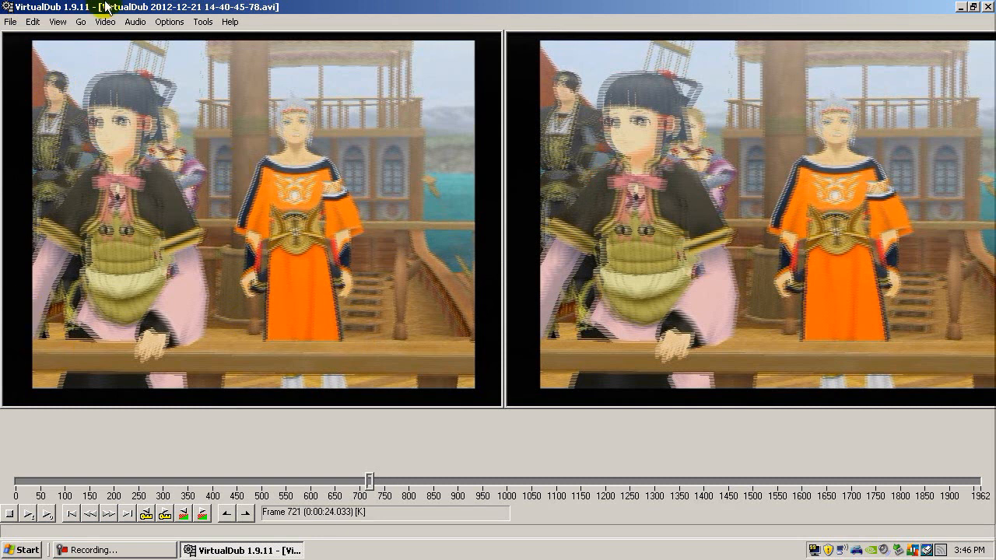
Add the frame tweaker filter to the video's filter list
click(106, 22)
click(118, 37)
drag(120, 41, 520, 182)
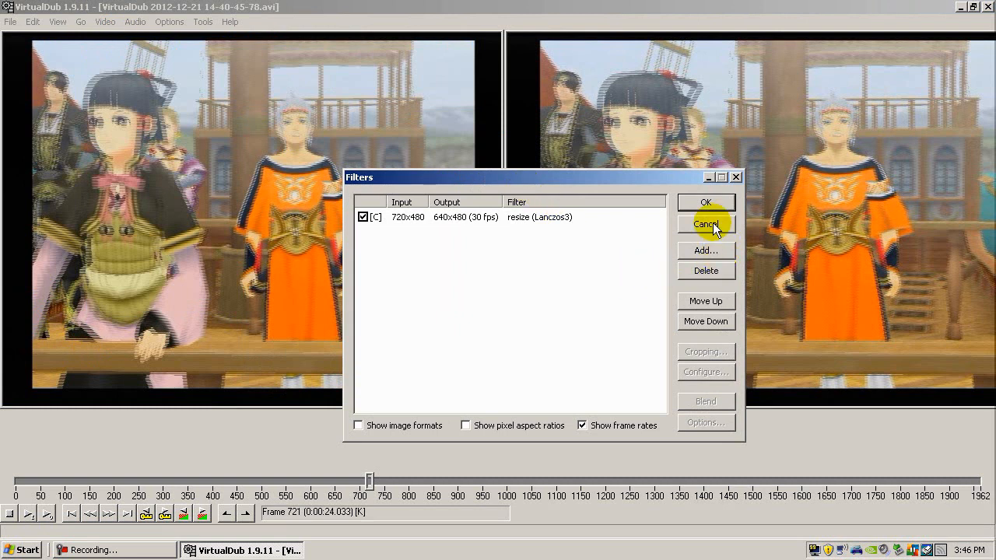
click(707, 252)
drag(649, 237, 618, 254)
click(420, 372)
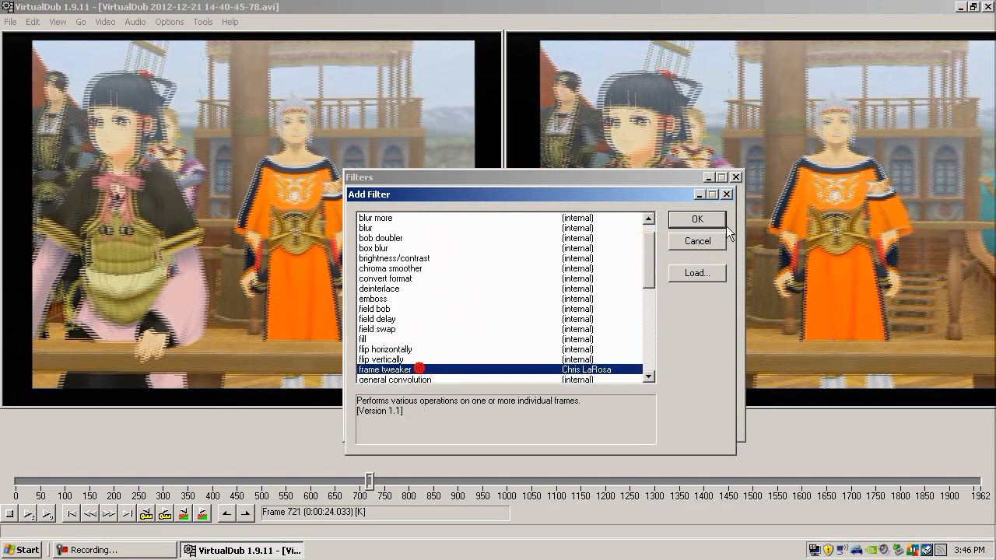
click(697, 219)
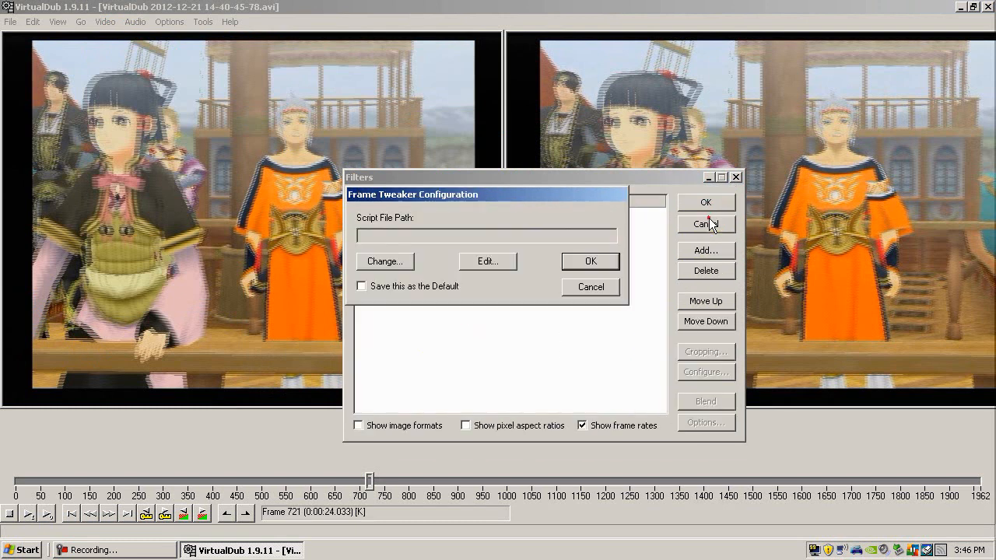
click(485, 262)
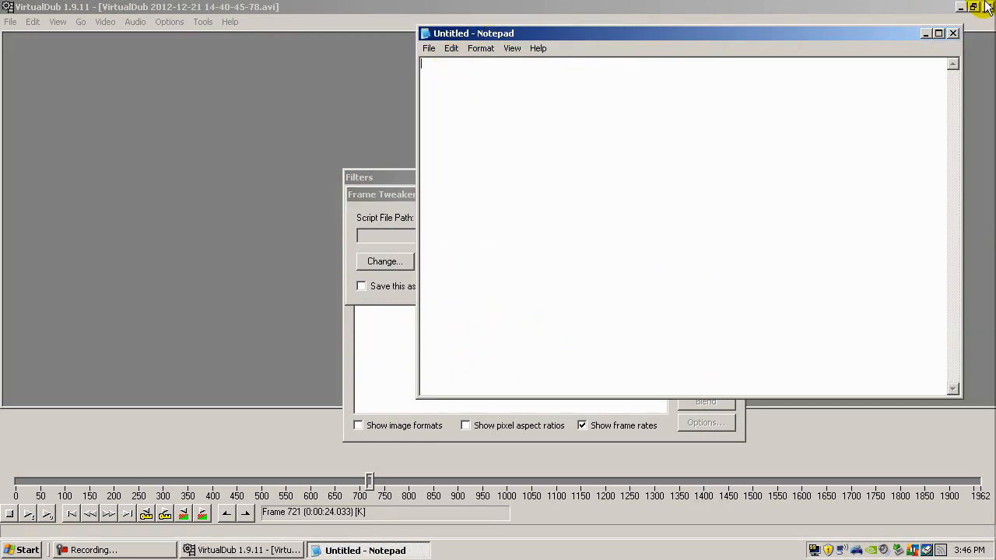
click(954, 34)
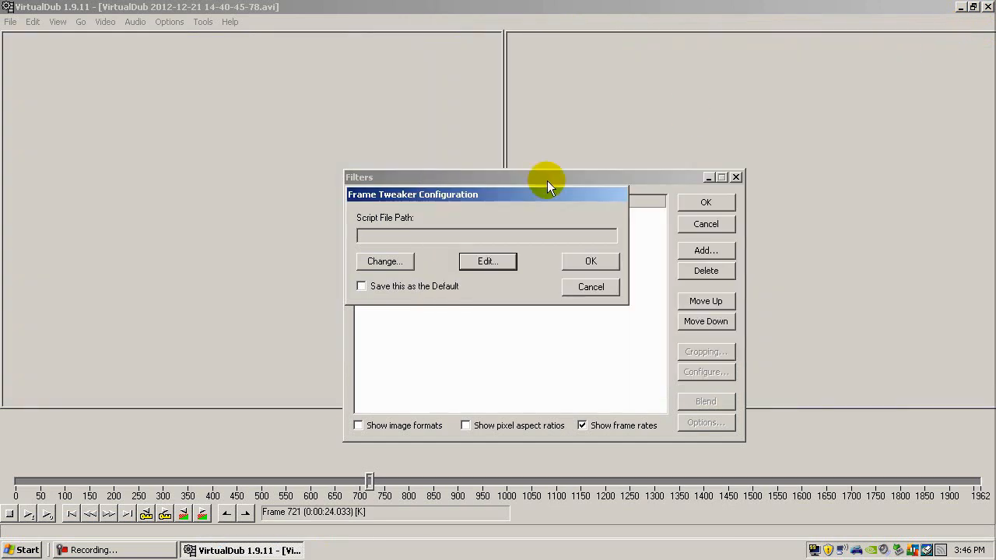
click(502, 268)
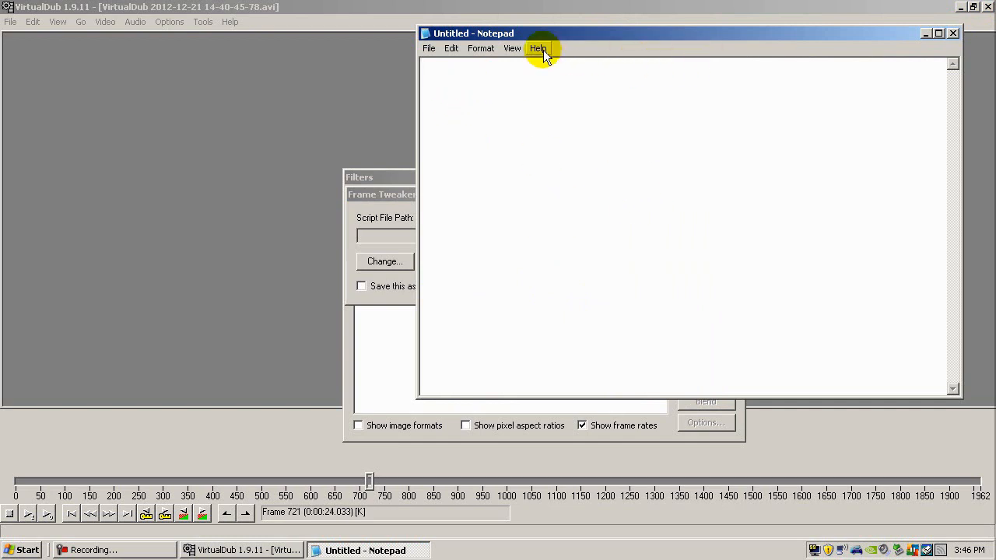
click(424, 34)
click(425, 34)
click(428, 47)
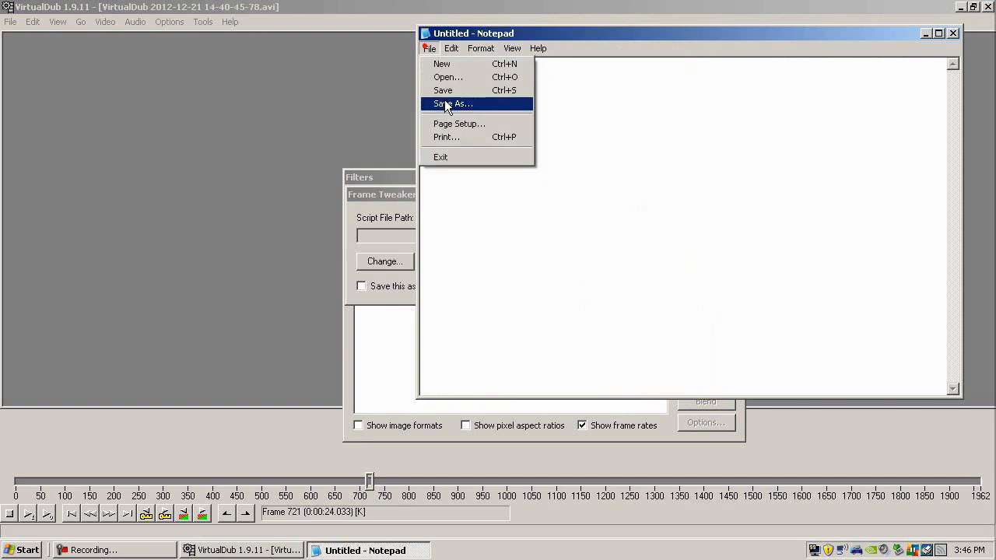
click(448, 103)
click(622, 379)
click(622, 379)
click(631, 361)
click(629, 380)
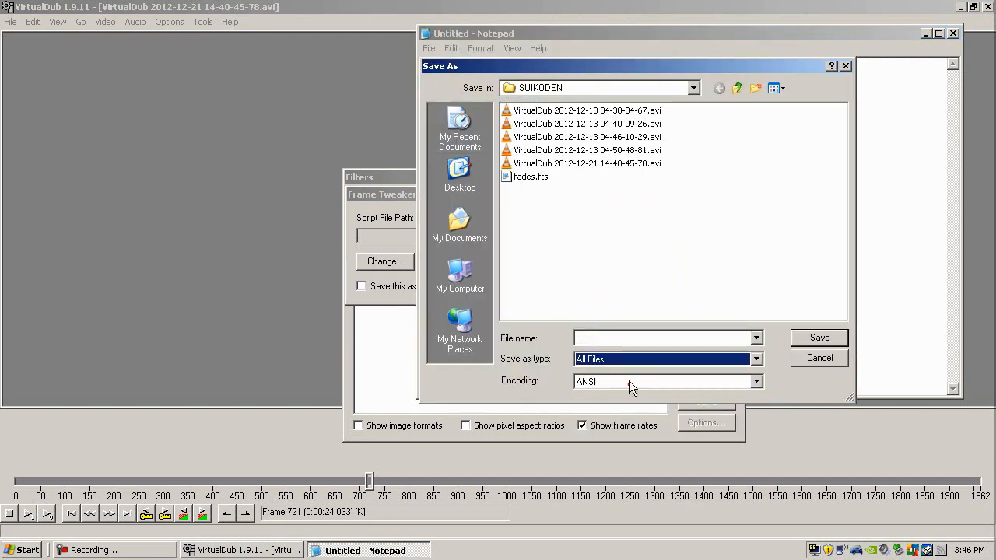
click(532, 179)
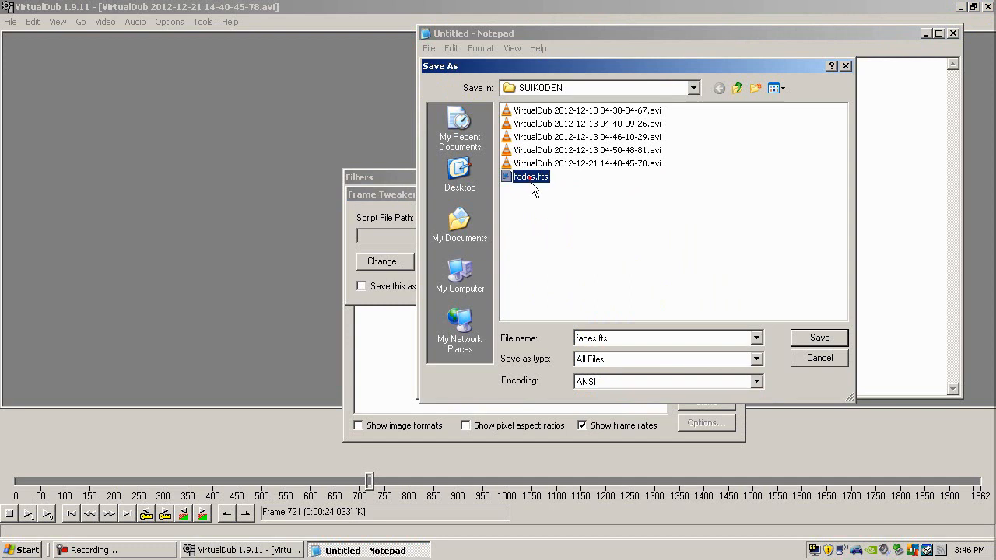
click(603, 279)
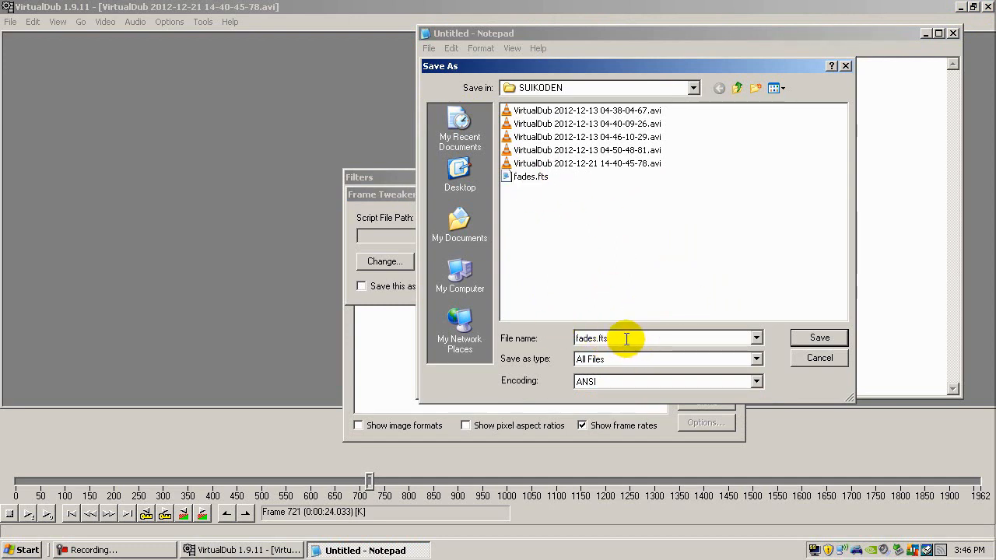
click(842, 355)
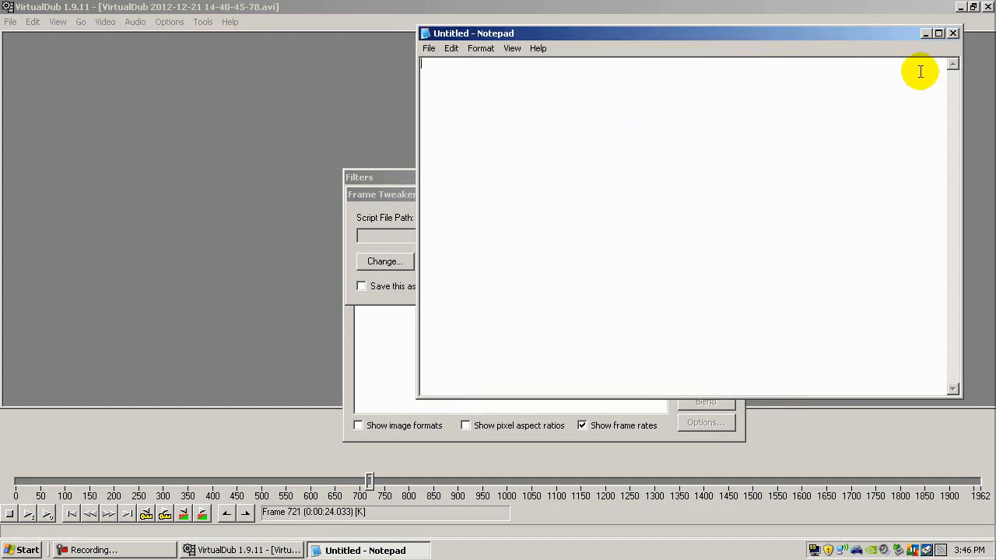
click(952, 33)
Set the frame tweaker's script file to fades.fts in D:\Fraps\SUIKODEN
click(397, 263)
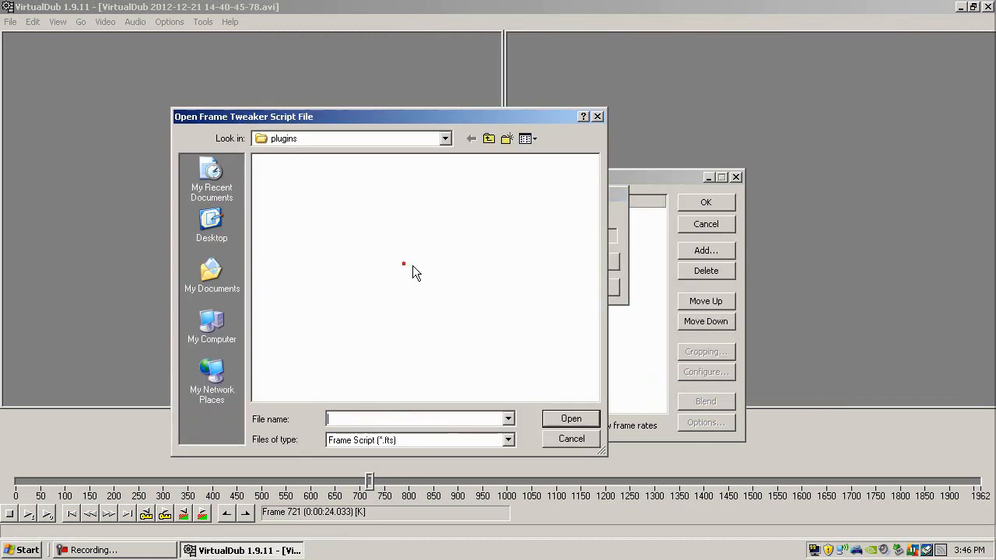
click(233, 338)
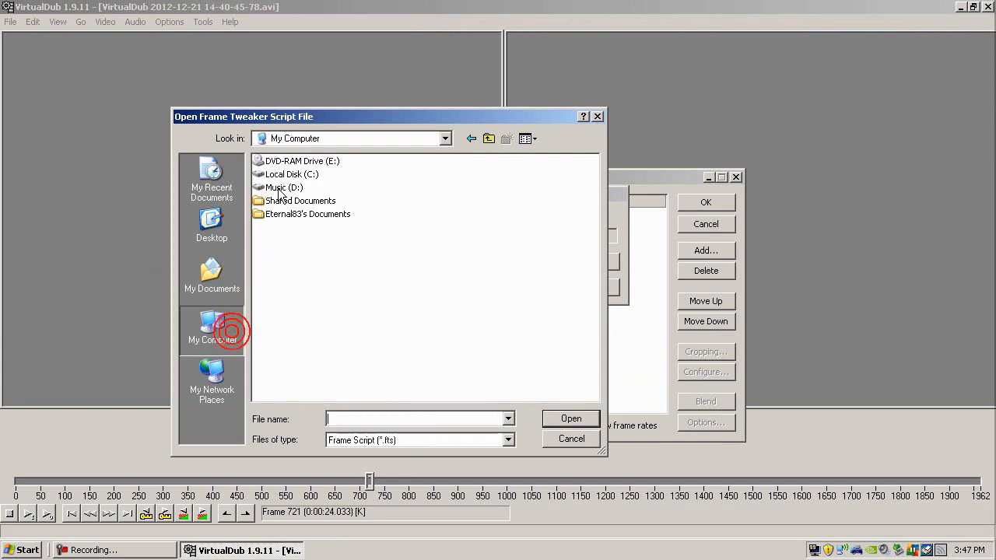
double_click(280, 186)
double_click(276, 251)
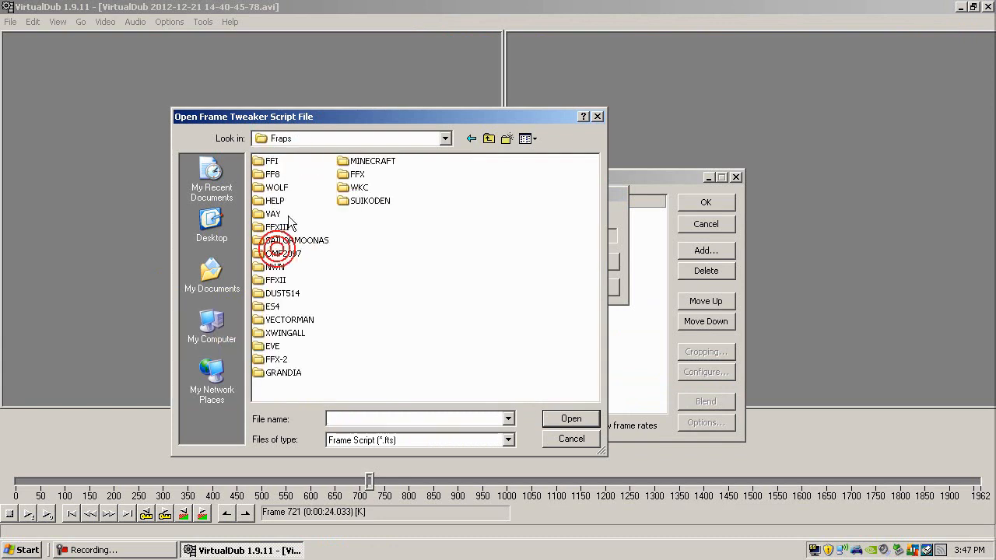
double_click(367, 200)
click(277, 160)
click(585, 424)
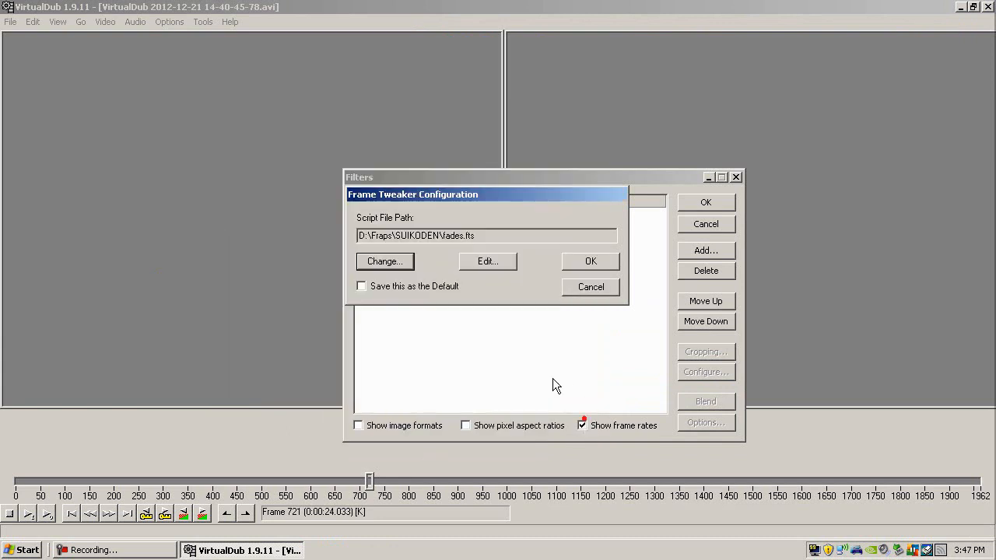
Open the fades.fts script in Notepad, review its fade-out and fade-in frame ranges, and close it
click(498, 264)
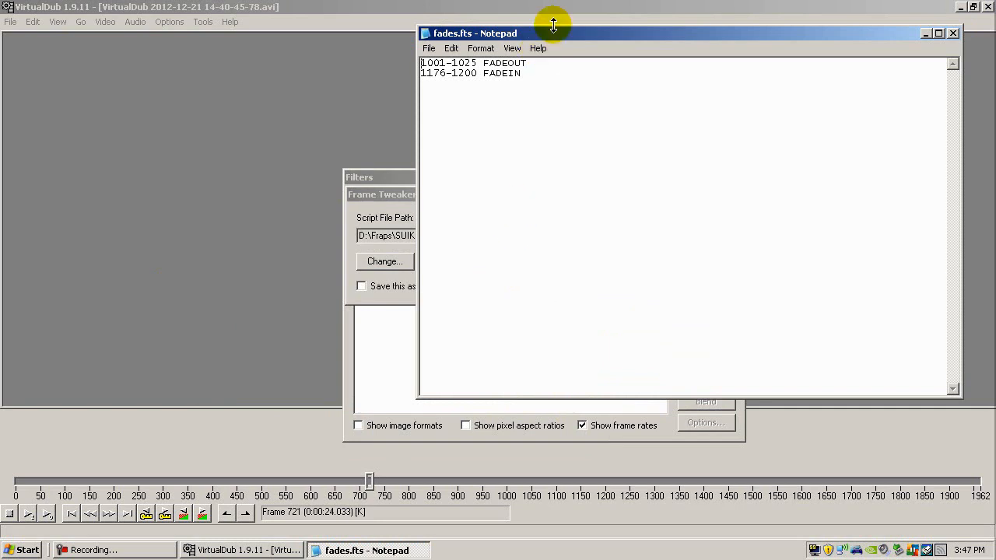
drag(563, 32, 585, 109)
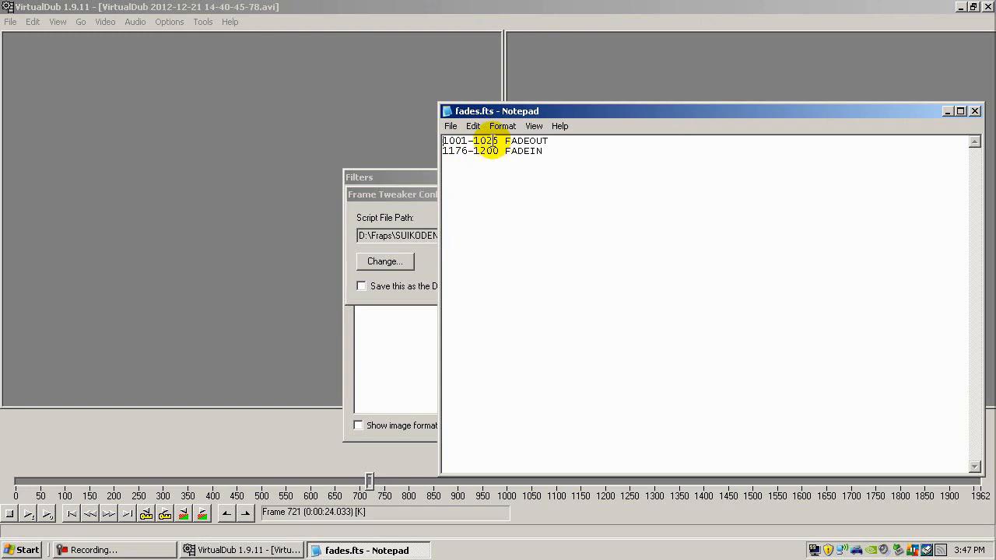
drag(462, 141, 498, 141)
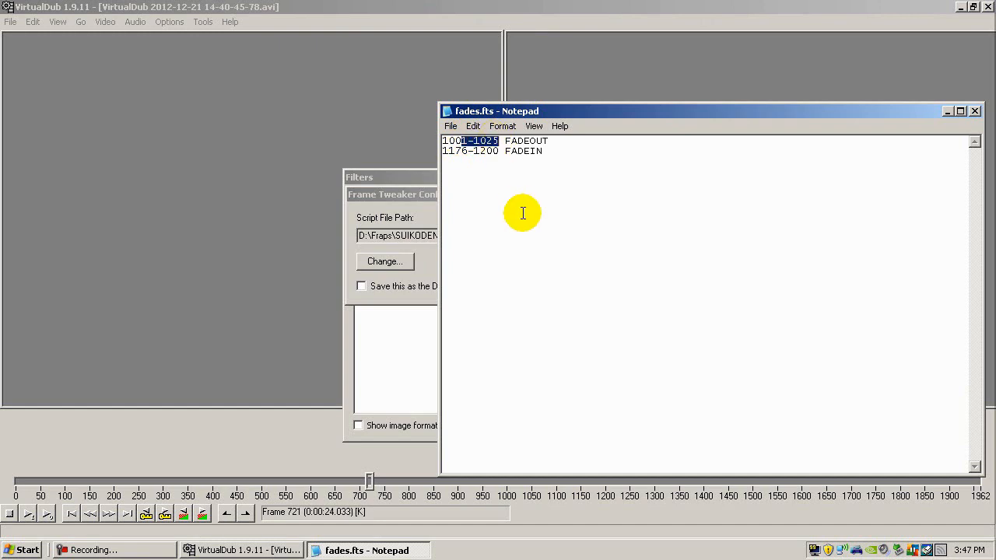
click(525, 150)
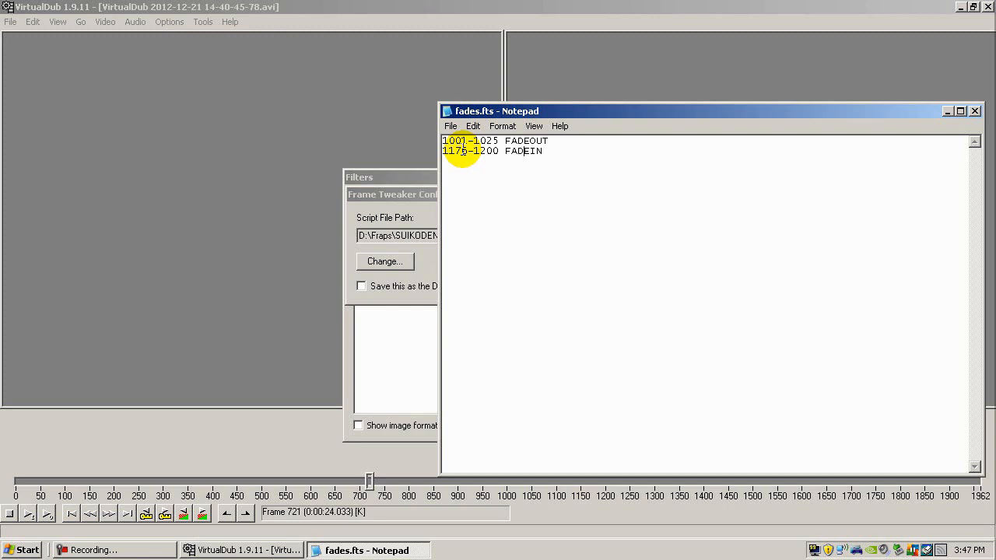
key(BackSpace)
text(6)
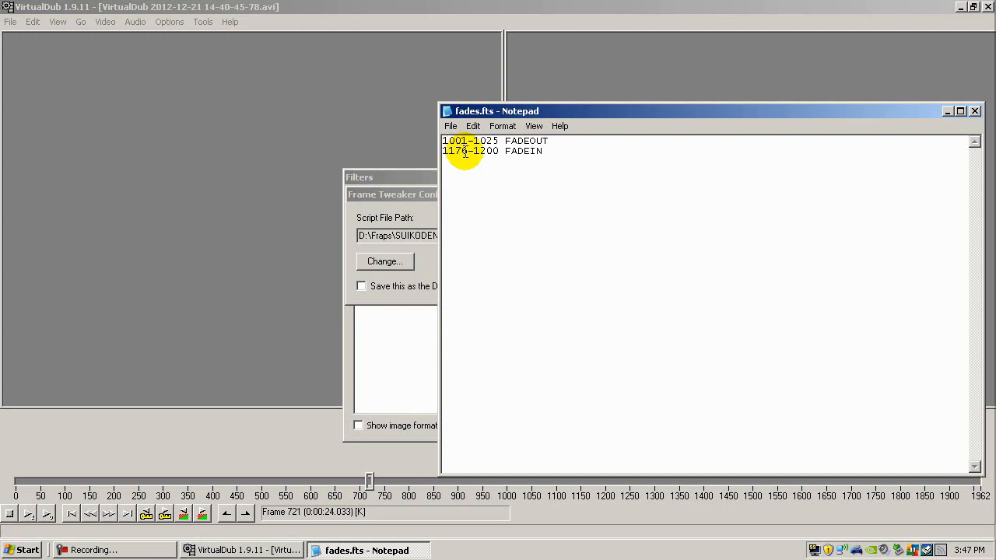
click(521, 151)
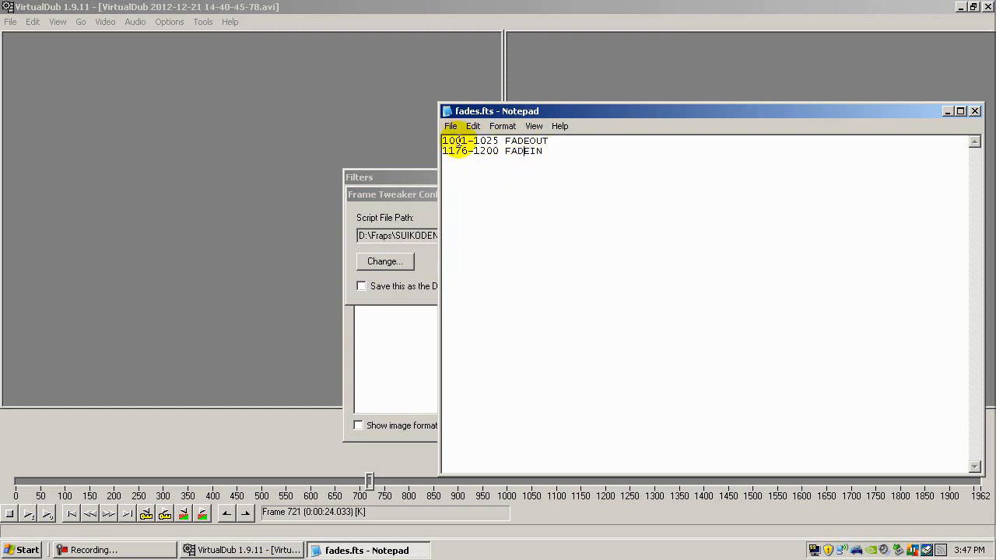
click(974, 111)
Confirm the frame tweaker configuration and disable that filter in the filter list
click(617, 269)
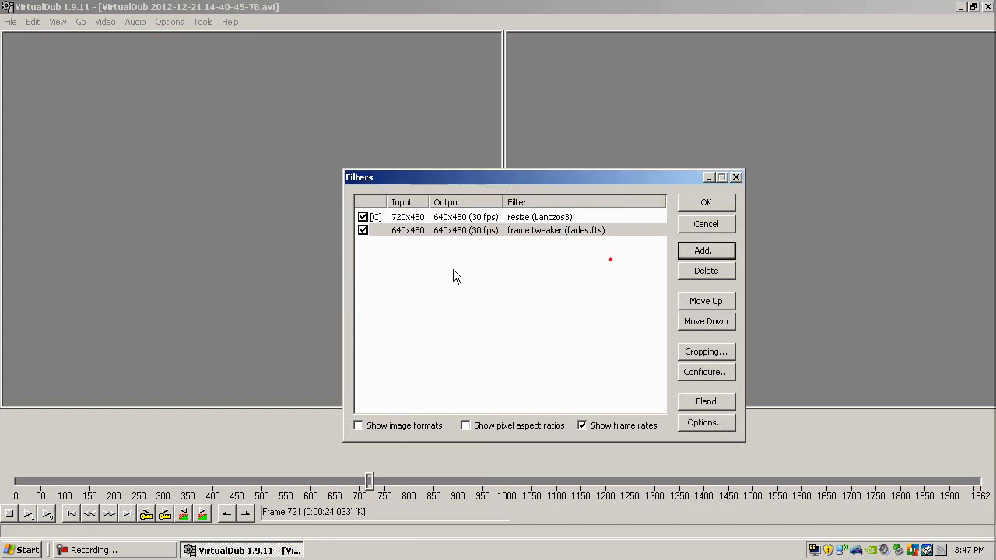
click(363, 230)
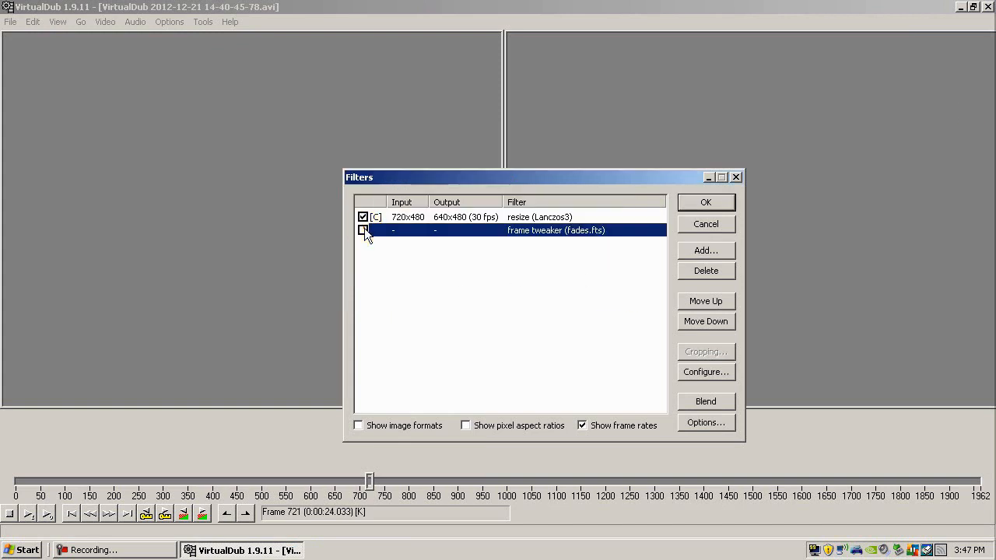
Accept the filter list with resize enabled and the frame tweaker disabled
click(714, 203)
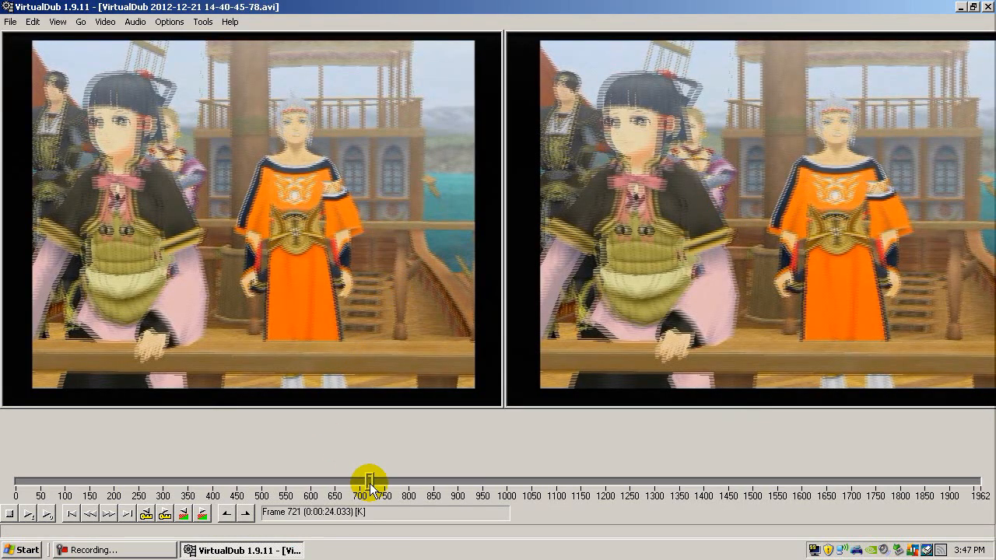
click(105, 22)
click(114, 44)
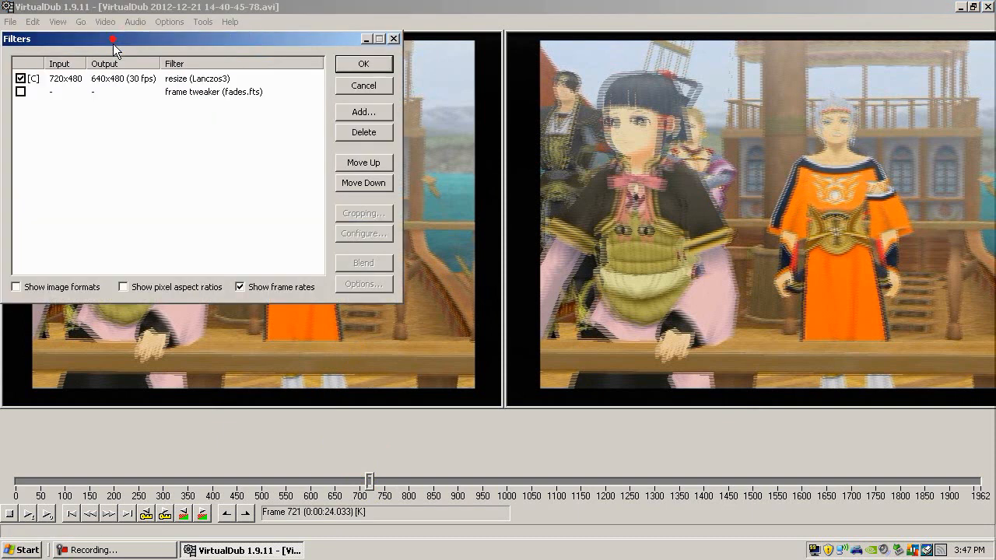
drag(115, 8, 530, 211)
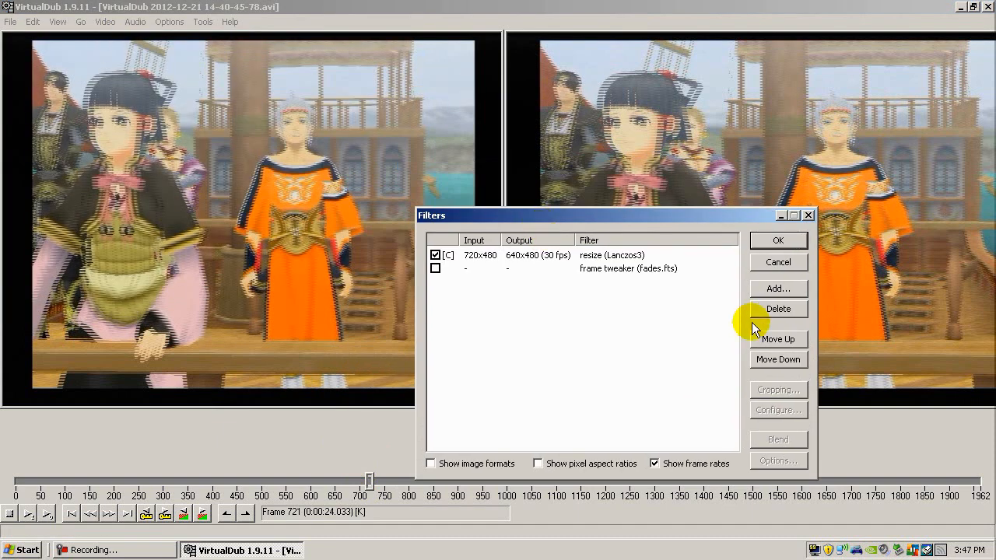
click(761, 290)
click(770, 283)
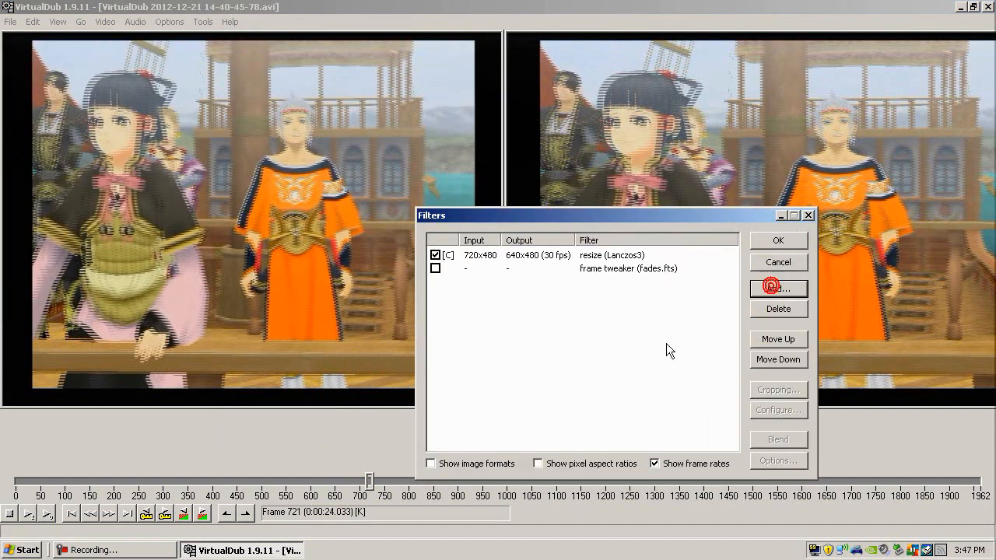
click(764, 269)
Return to frame 0 and add the MSU Deinterlacer 2.1 filter with Bottom Field First turned off
drag(367, 483, 13, 478)
click(105, 21)
click(124, 36)
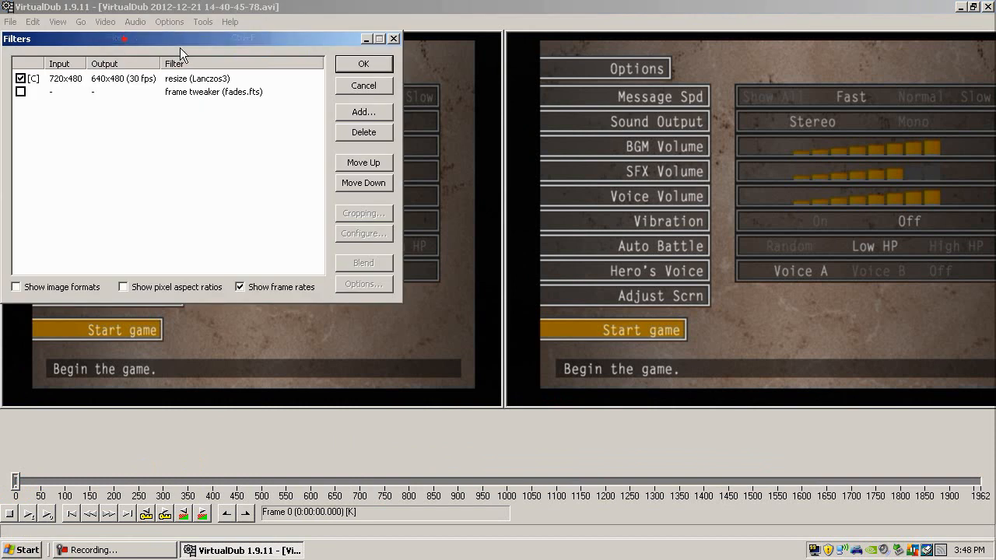
click(657, 273)
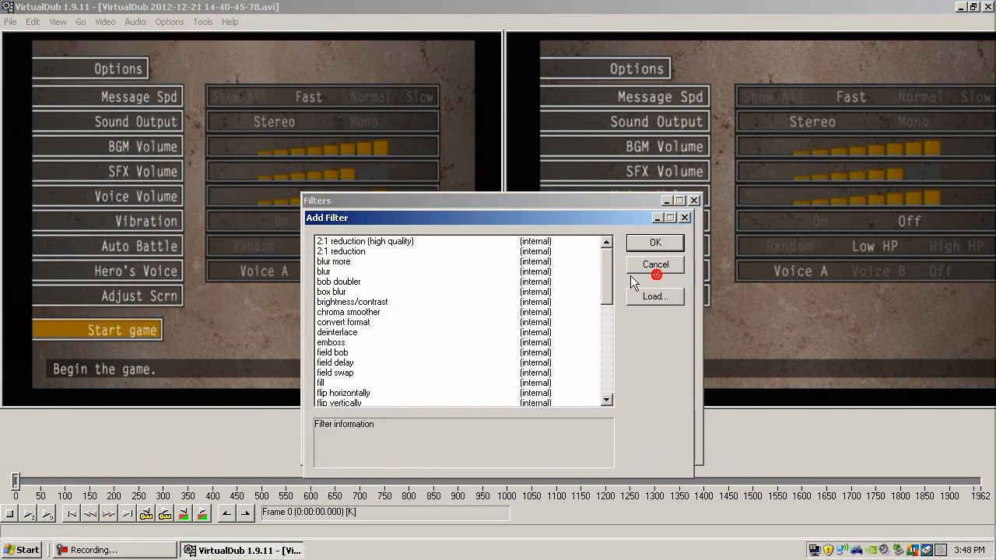
drag(603, 274, 607, 327)
scroll(470, 308, down, 1)
click(403, 321)
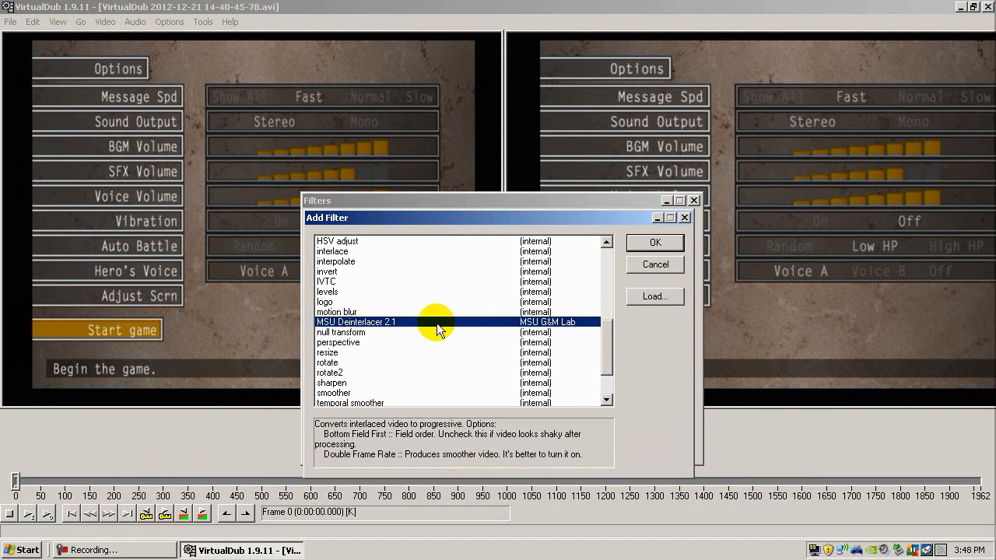
click(654, 242)
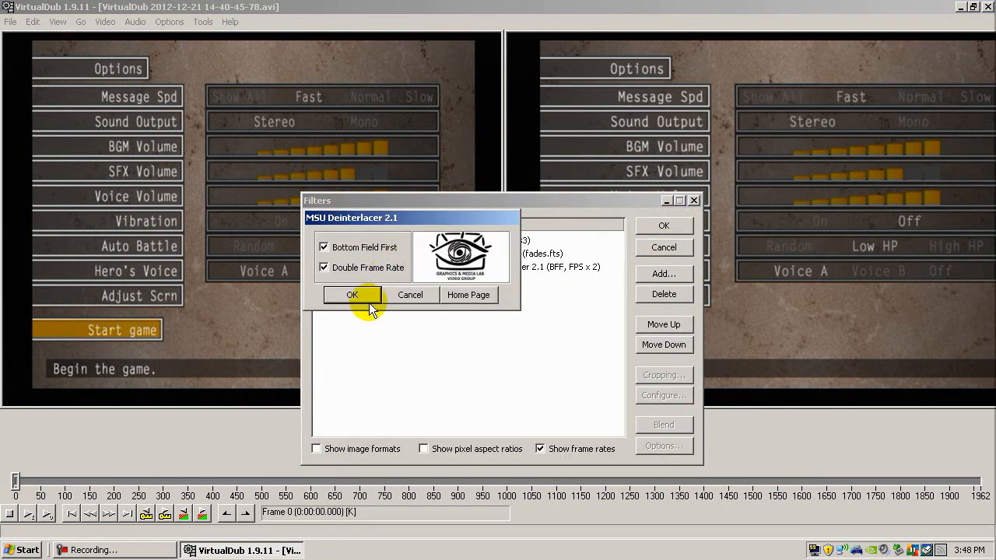
drag(393, 217, 458, 248)
click(444, 278)
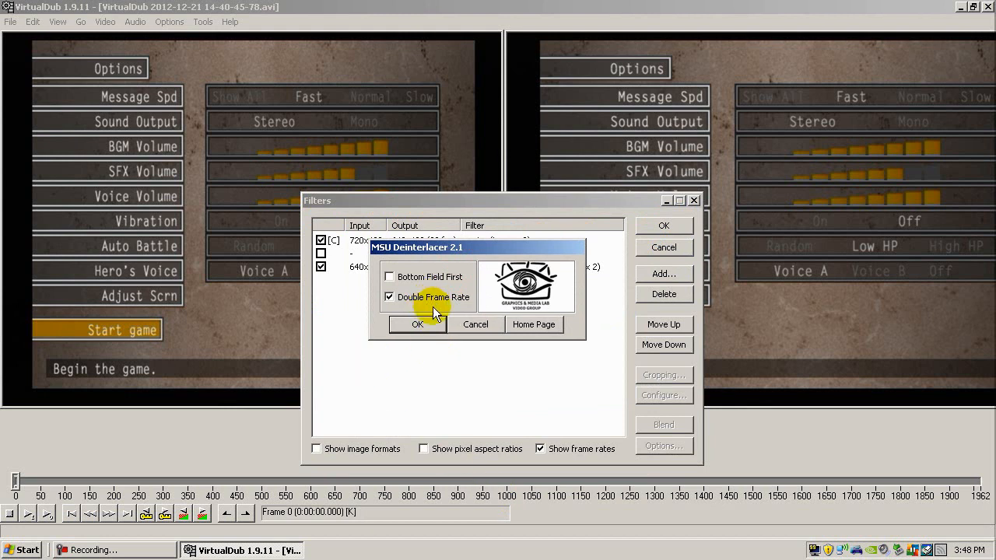
Check the movie capture frame rate settings in FRAPS, minimize it, and return to the deinterlacer settings
right_click(817, 549)
click(785, 475)
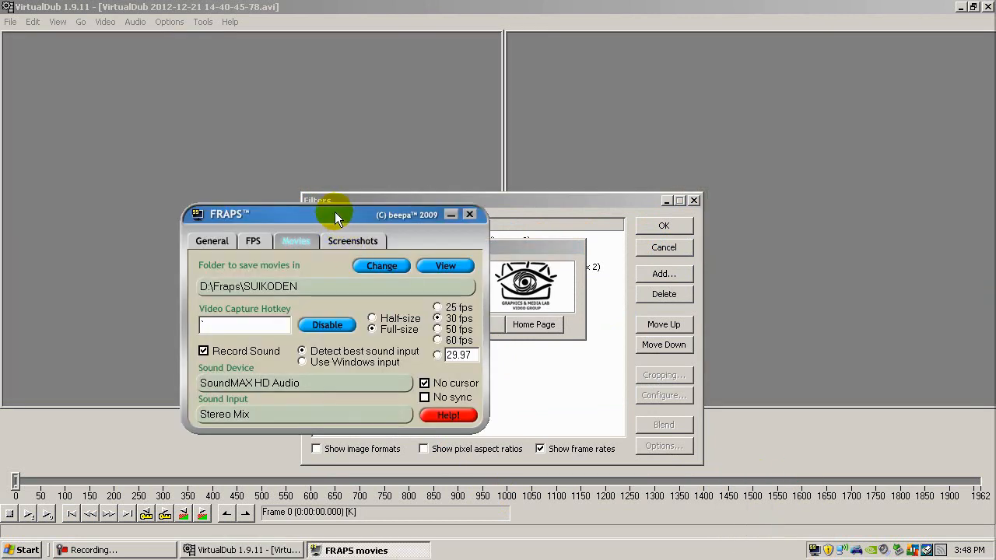
drag(335, 212, 809, 244)
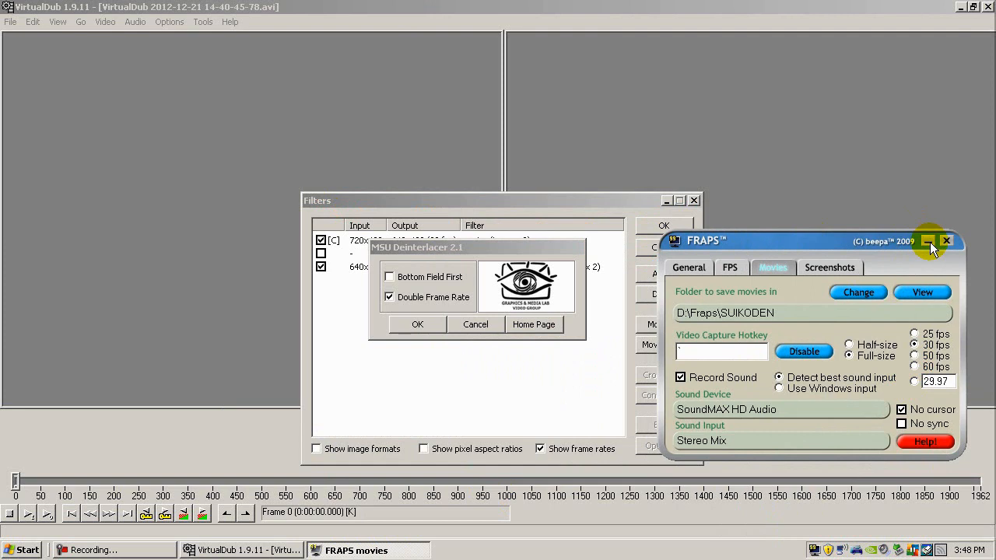
click(929, 242)
click(534, 244)
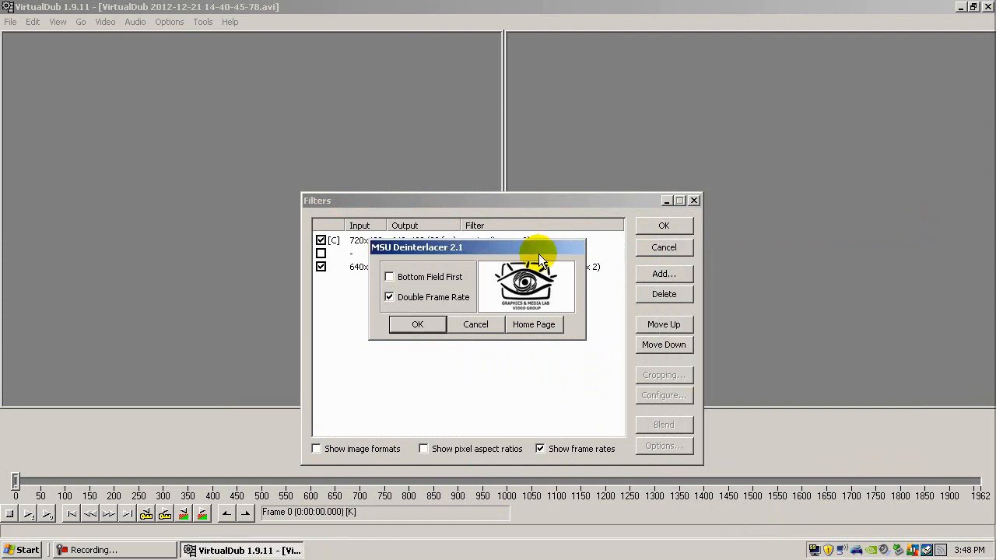
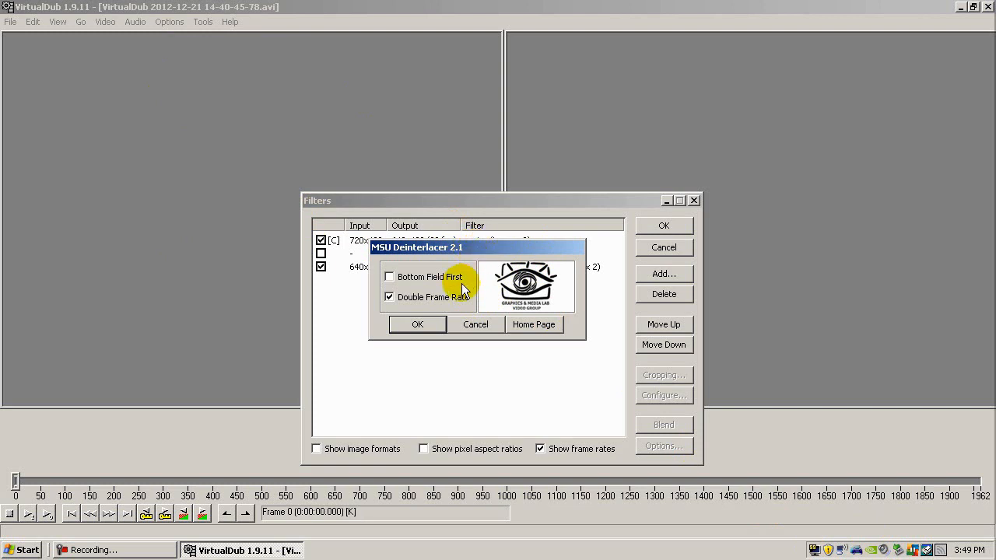
Confirm the deinterlacer settings, place the filter first in the list above resize, and accept the filter list
drag(438, 251, 478, 283)
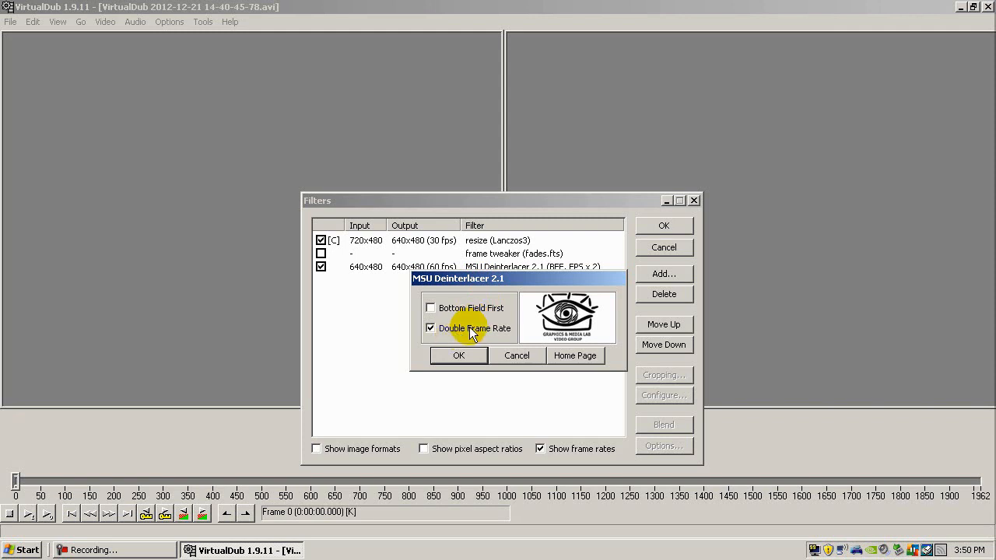
click(458, 354)
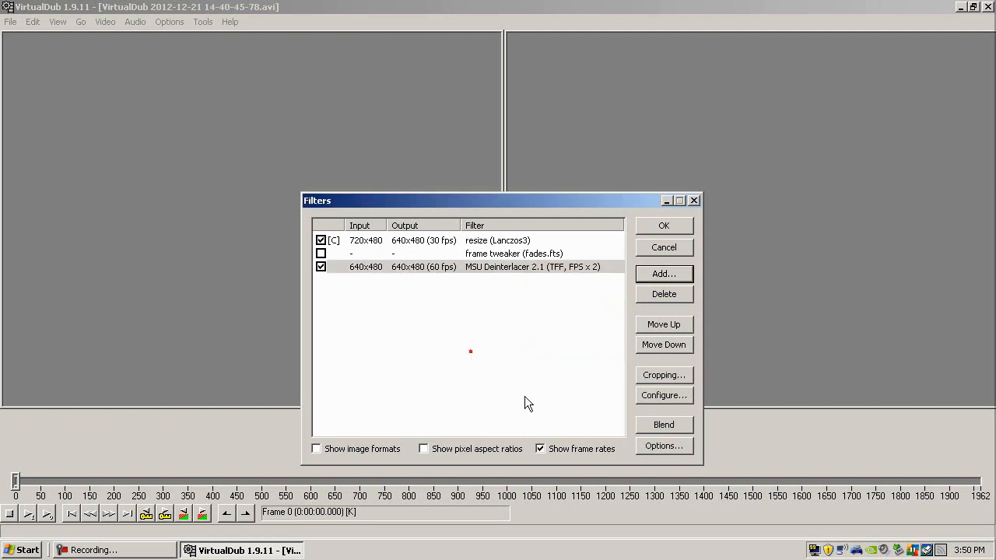
click(494, 269)
click(663, 322)
click(664, 322)
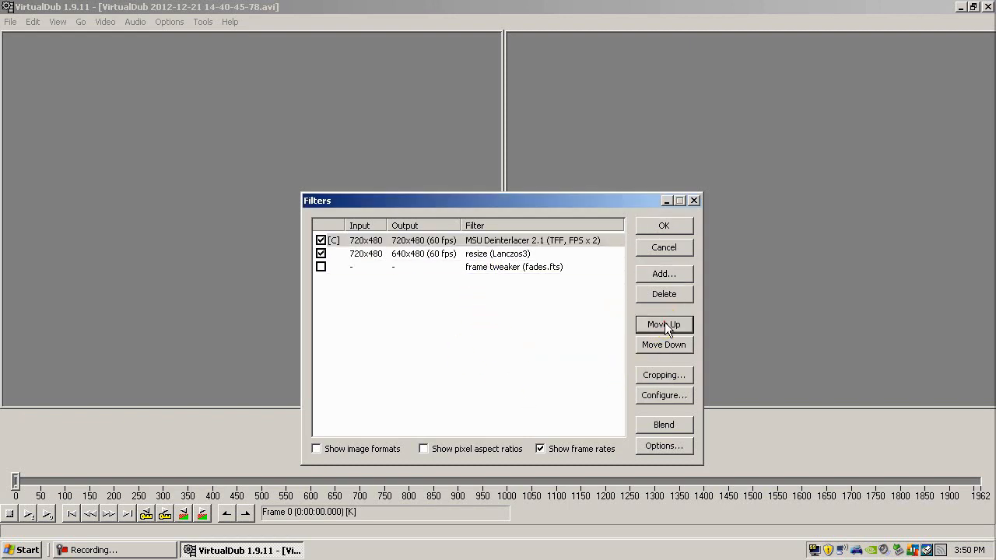
click(656, 226)
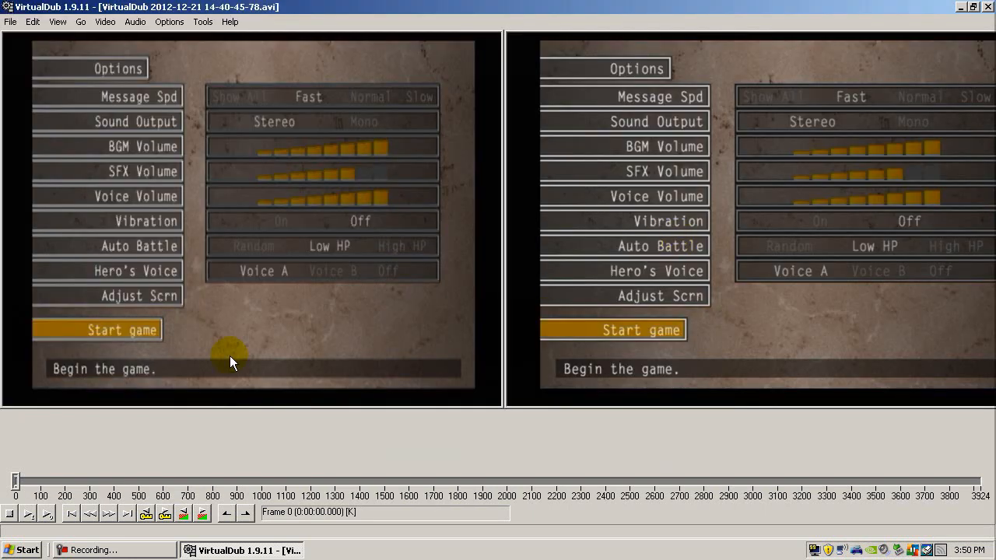
Step frame by frame through the dialogue scene near frame 1204 and the deck scene from frame 1421 to 1441, comparing interlaced and deinterlaced images
drag(16, 480, 312, 471)
key(Right)
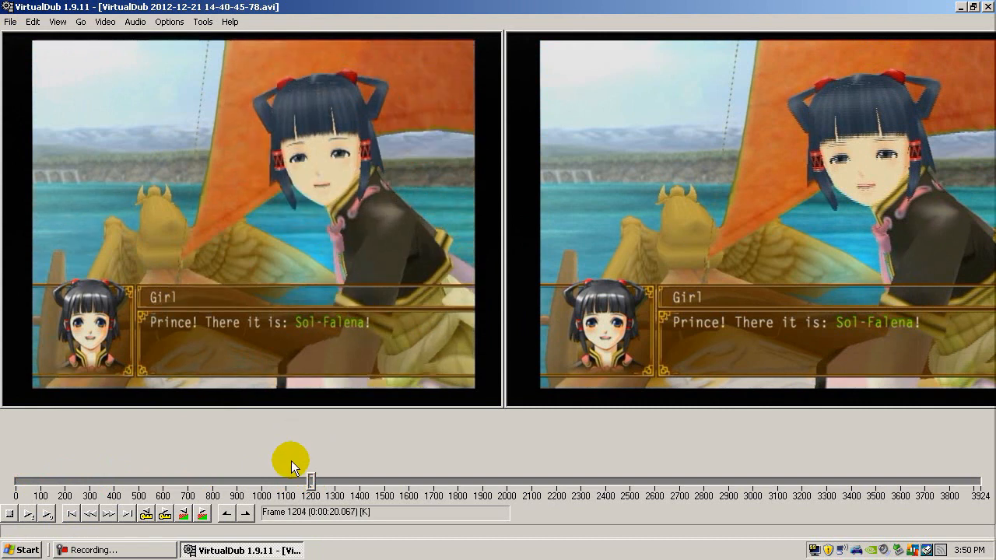
key(Right)
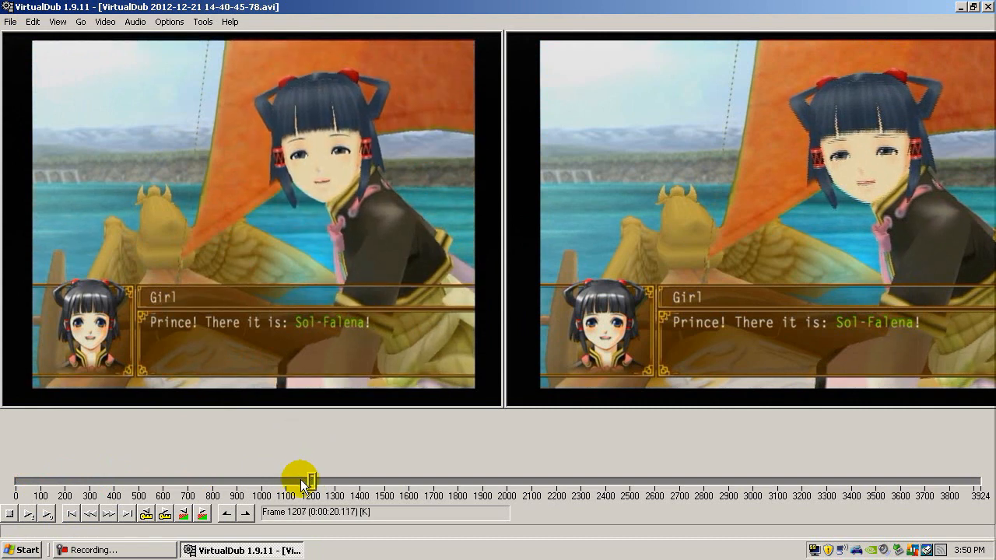
drag(311, 482, 366, 479)
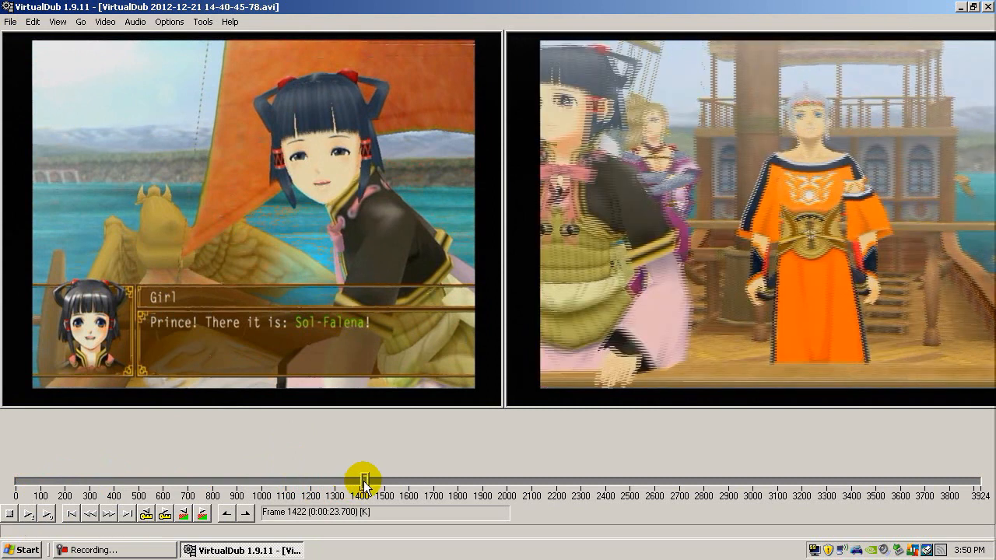
key(Left)
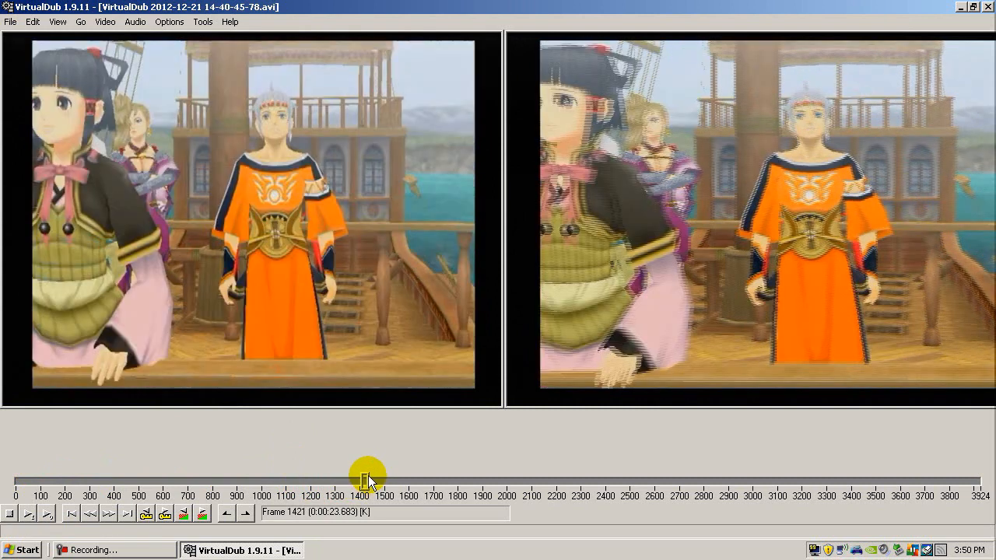
key(Right)
key(Right)
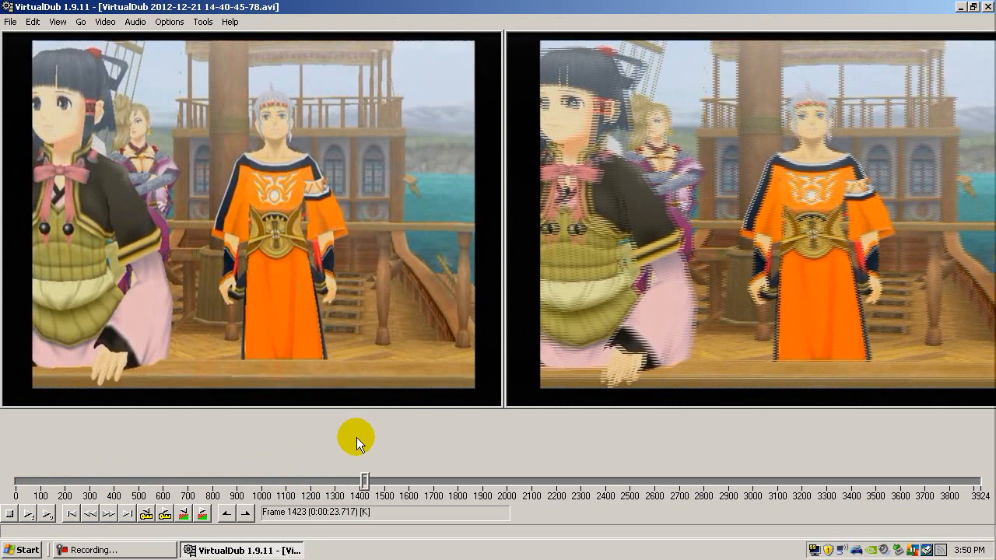
key(Right)
key(Right)
key(Right)
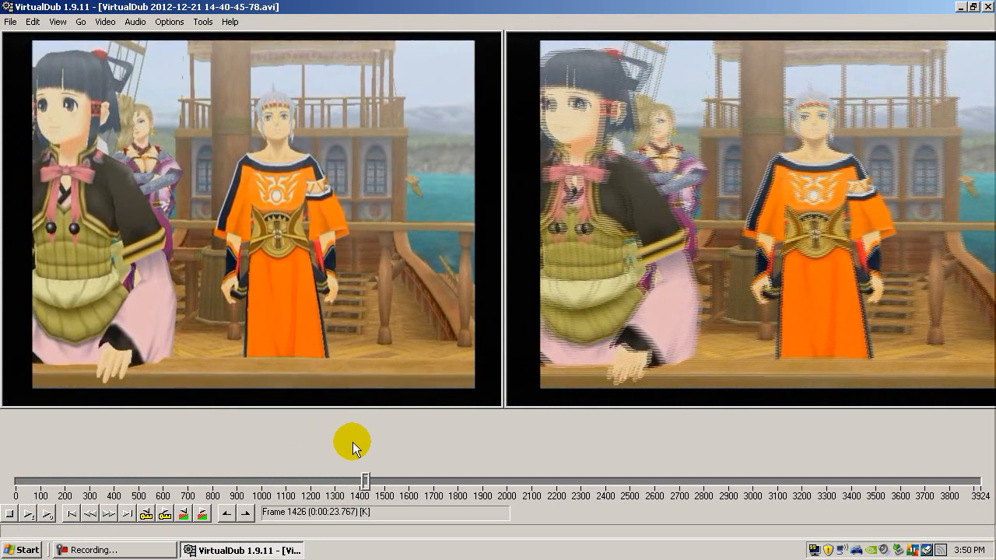
key(Right)
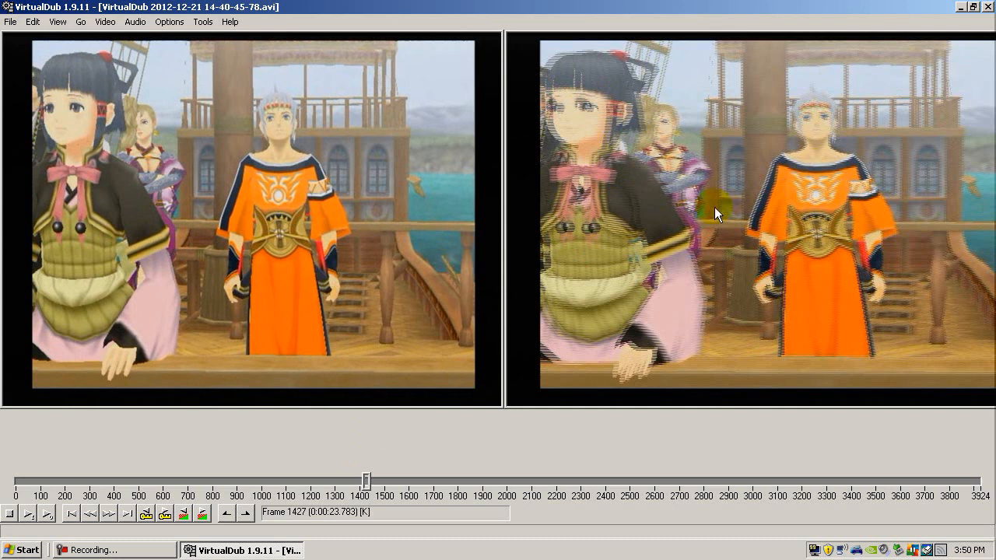
key(Right)
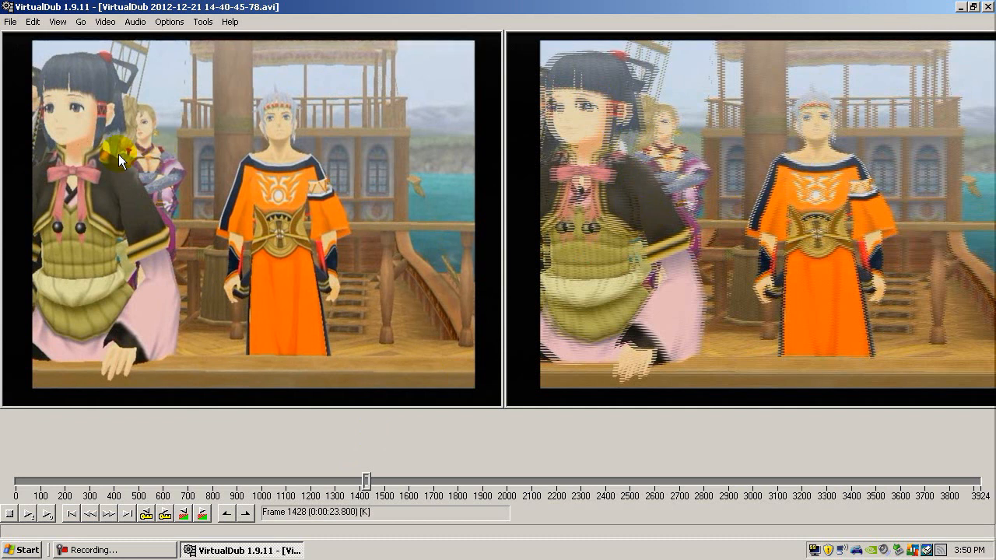
key(Right)
key(Right)
key(Right)
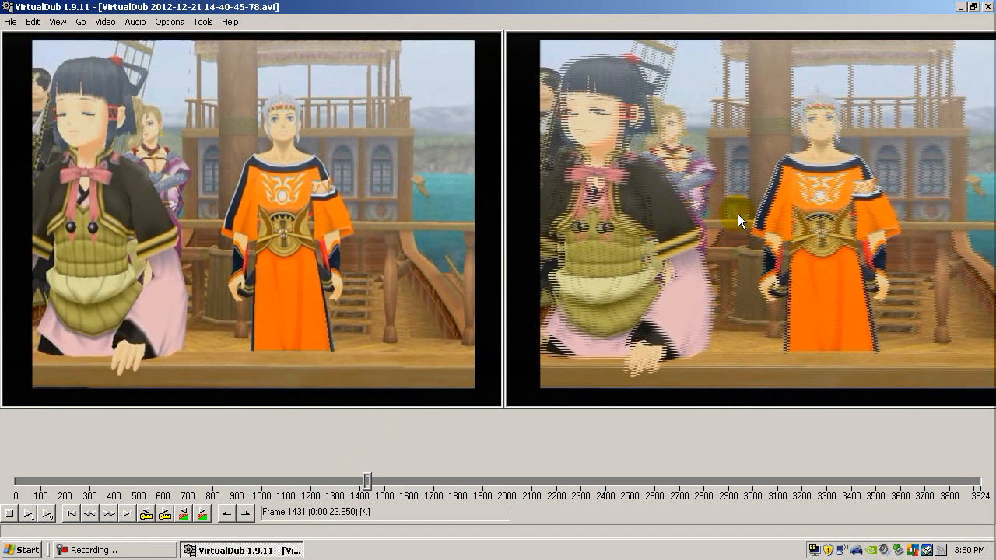
key(Right)
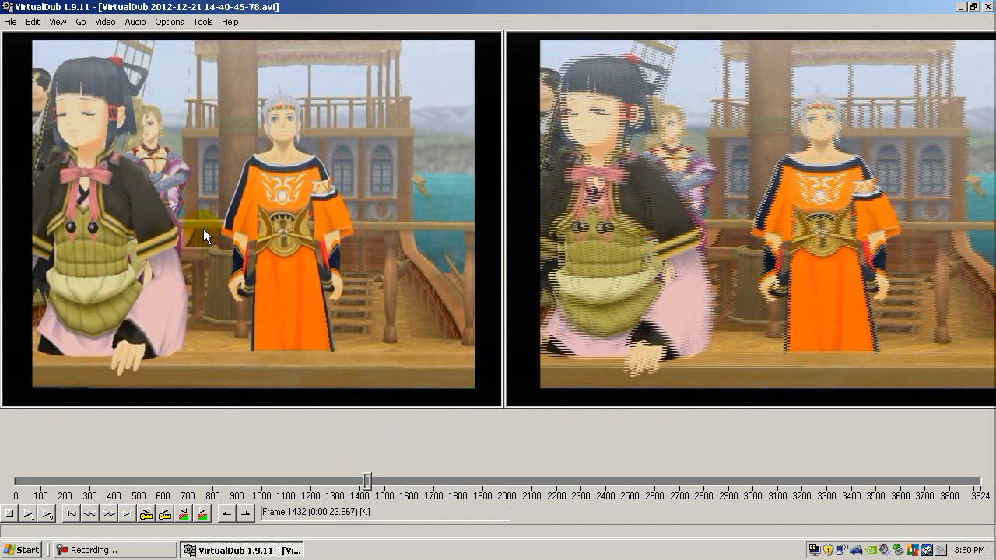
key(Right)
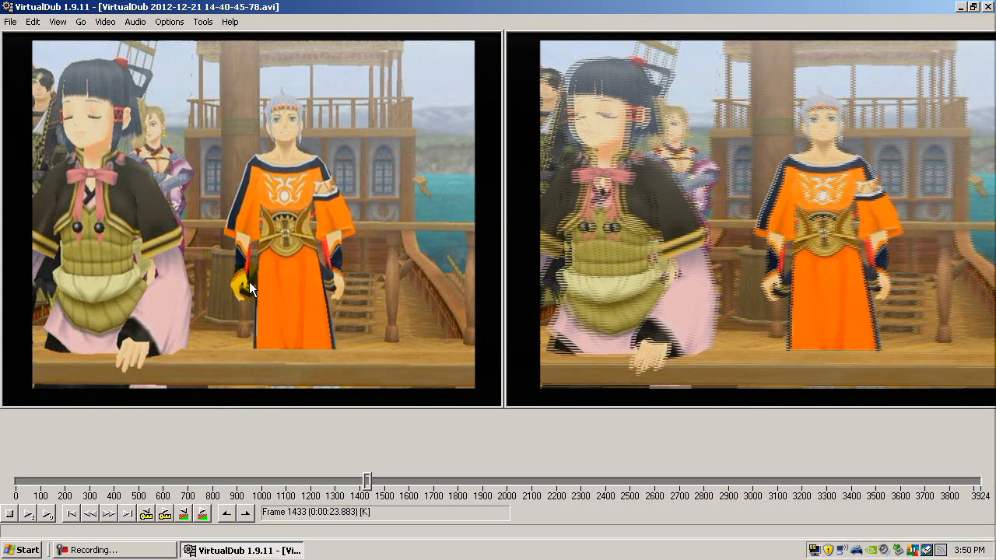
key(Right)
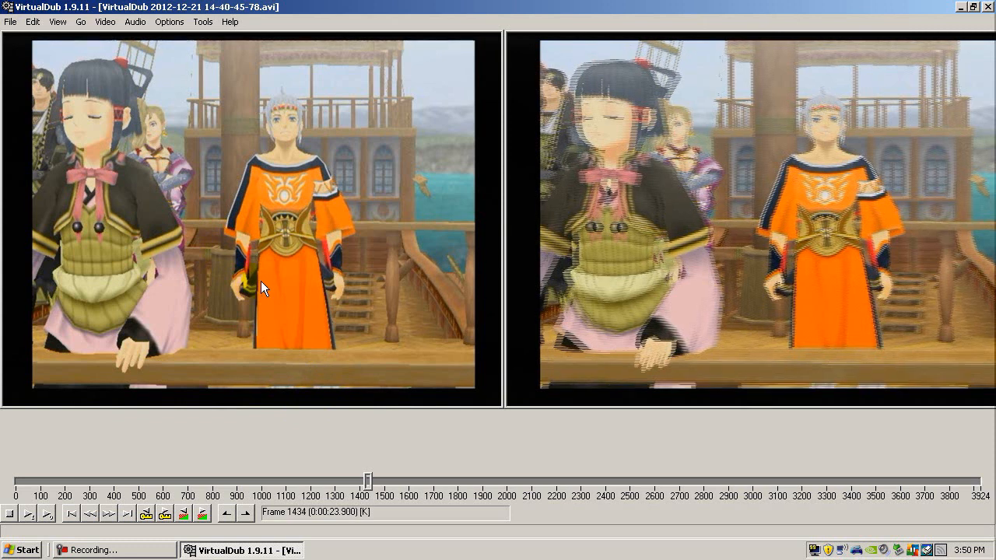
key(Right)
key(Right)
key(Right)
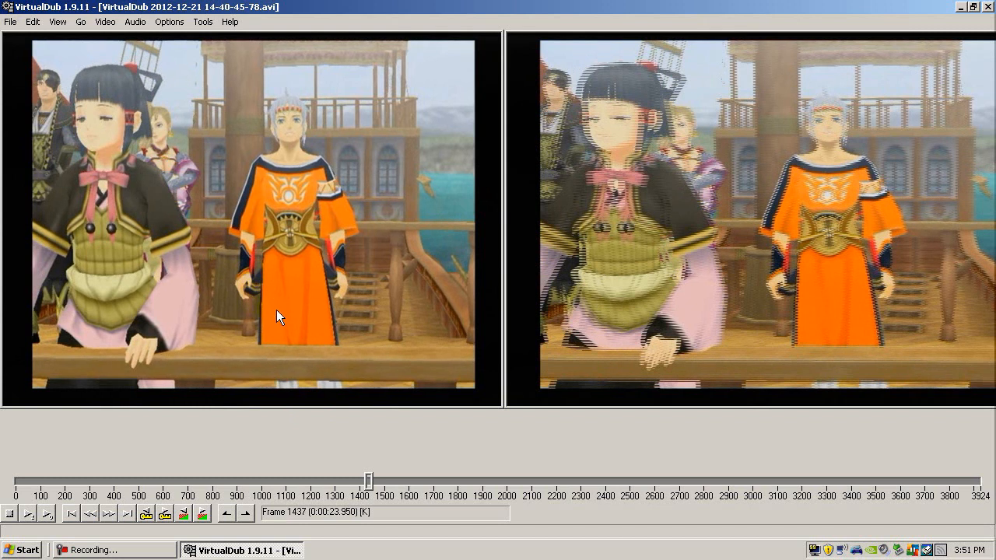
key(Right)
key(Right)
key(Right)
key(Right)
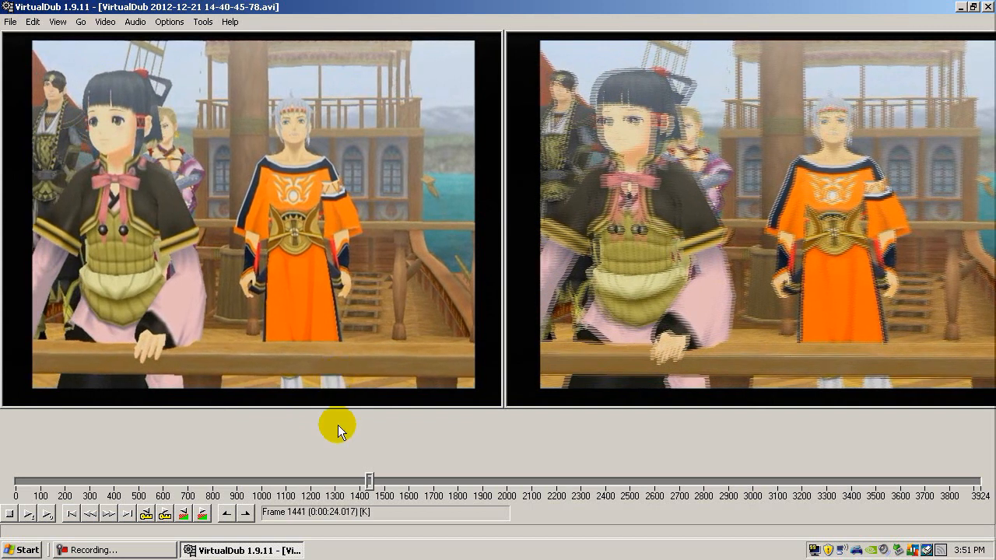
click(95, 22)
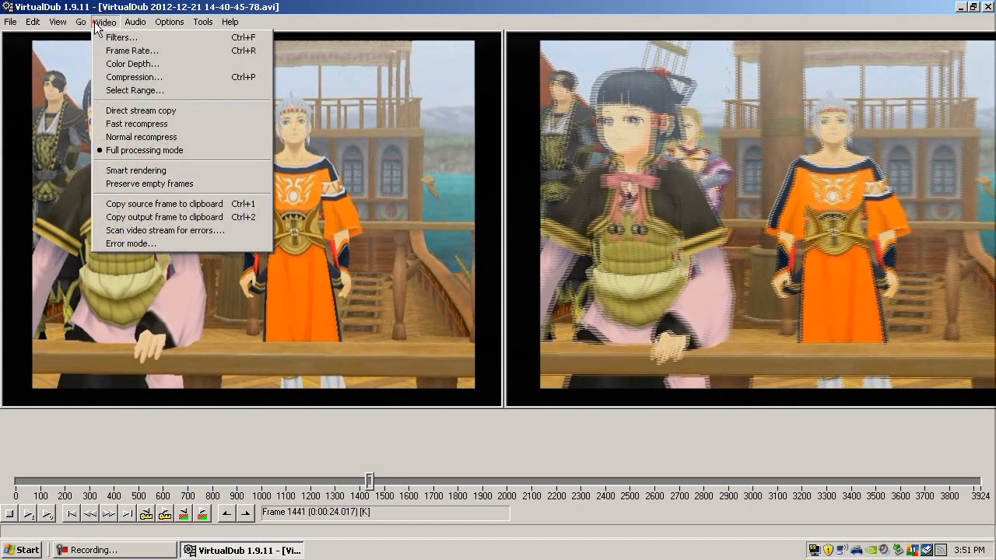
click(135, 22)
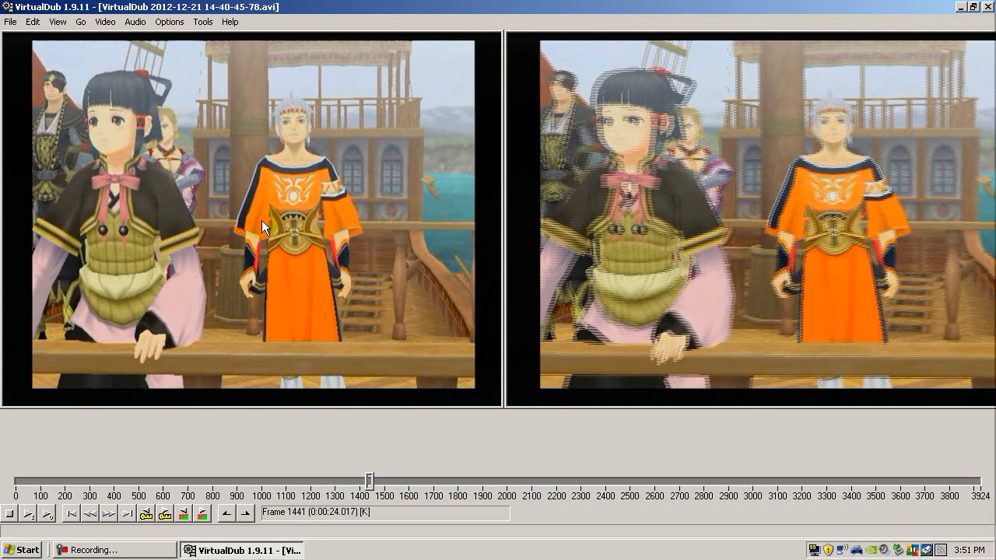
click(113, 22)
click(145, 9)
Disable MSU Deinterlacer 2.1 and add the internal deinterlace filter with the Yadif algorithm and double frame rate, top field first
click(102, 23)
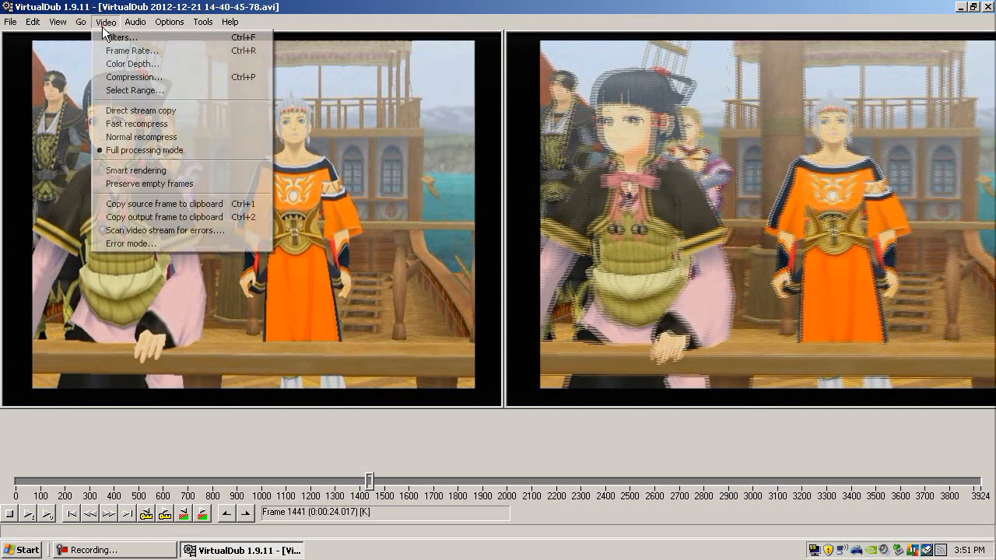
click(111, 39)
drag(112, 32, 231, 115)
click(131, 153)
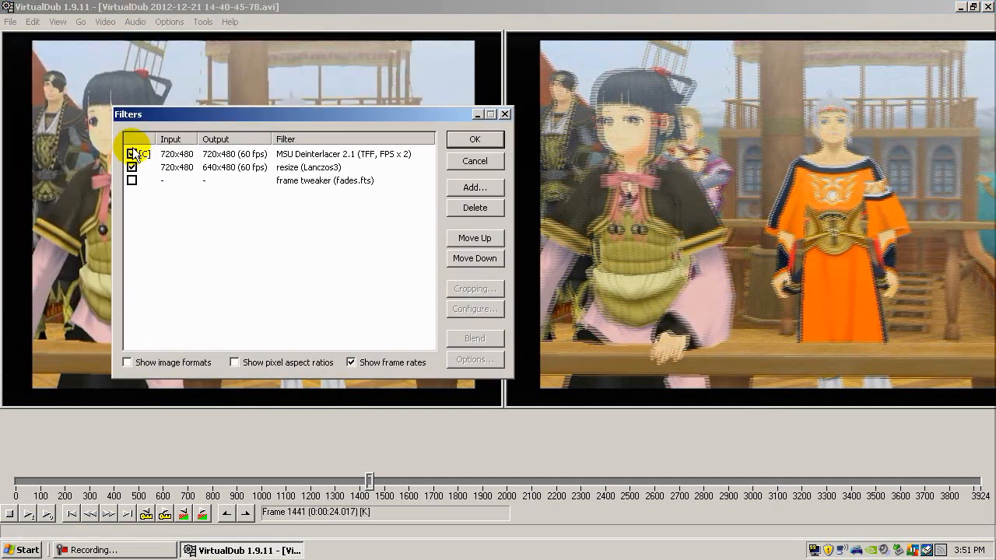
click(486, 188)
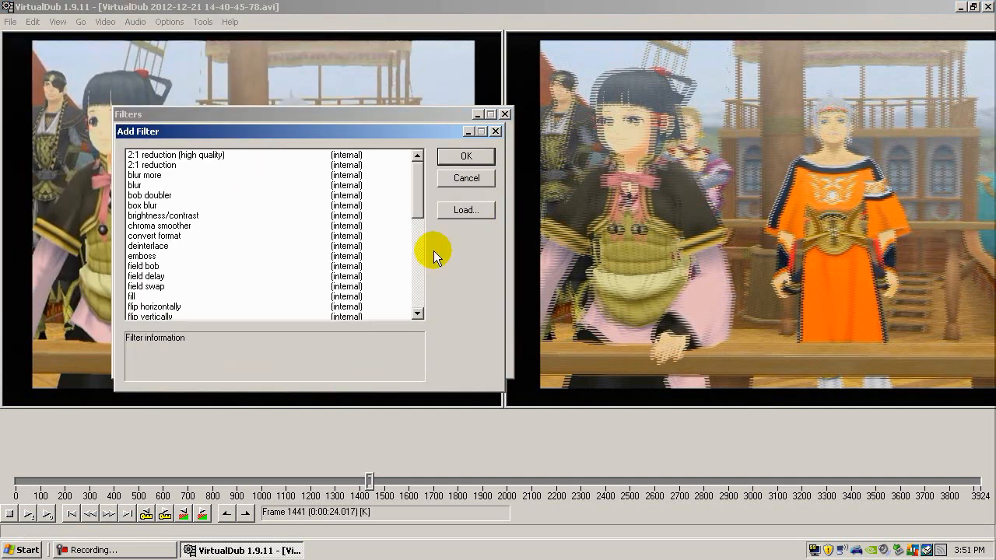
click(178, 246)
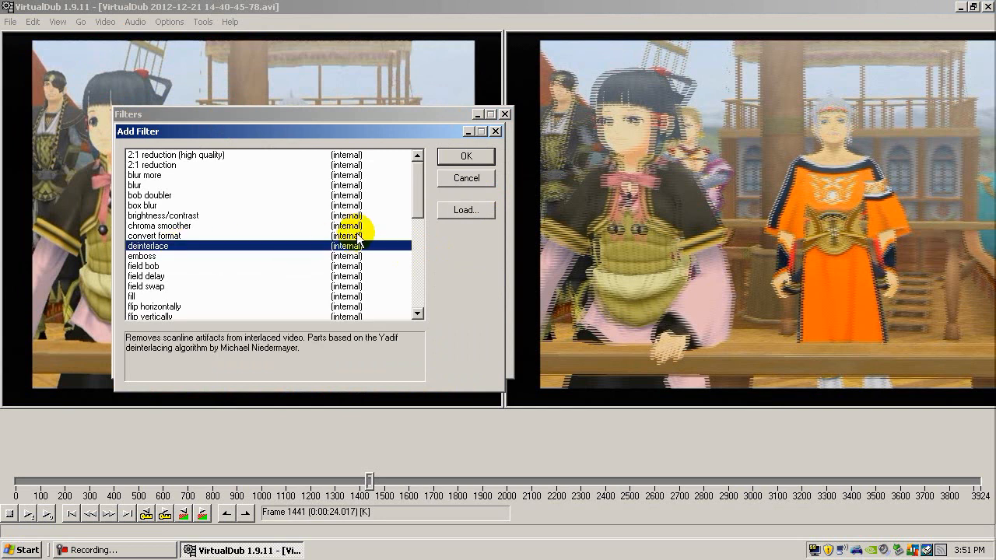
click(462, 160)
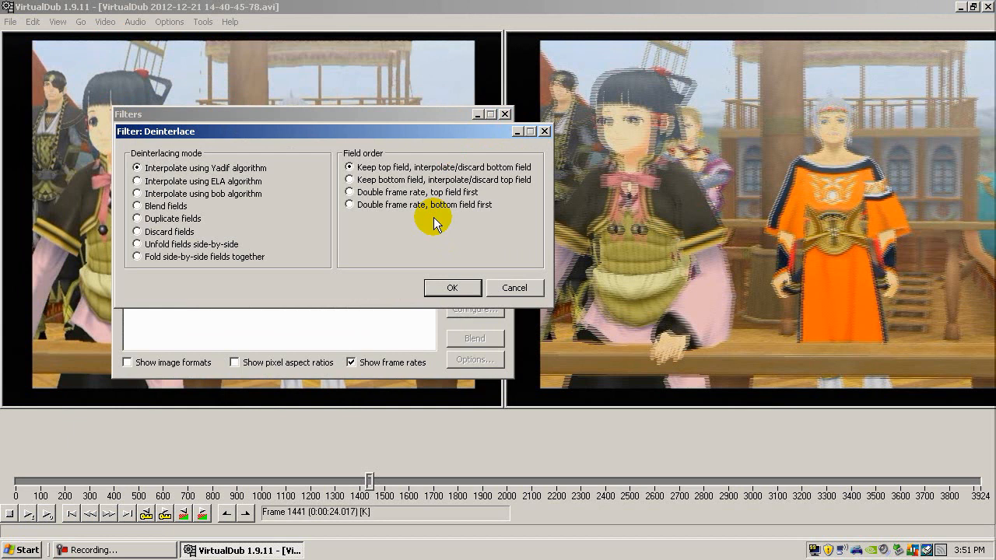
drag(420, 138, 405, 167)
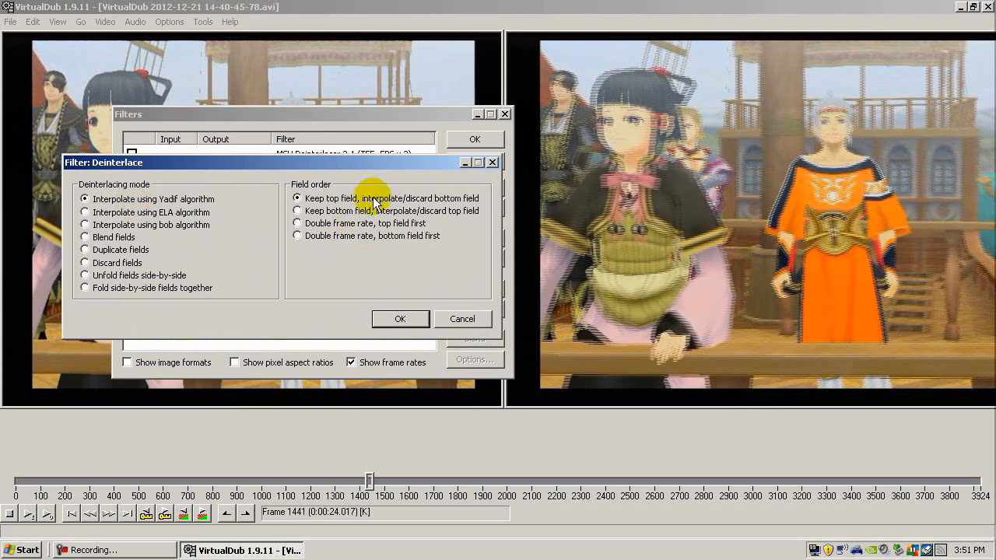
drag(343, 169, 618, 227)
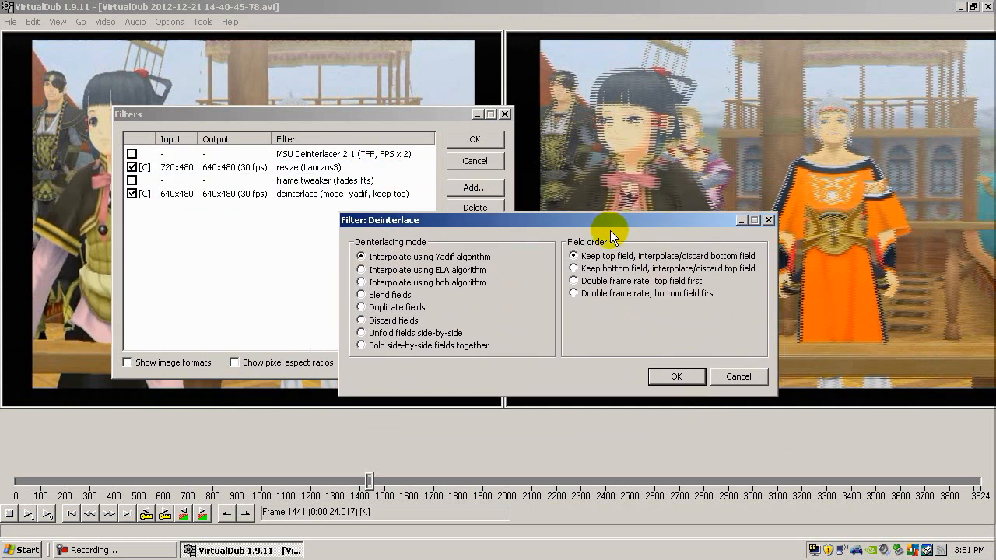
click(614, 281)
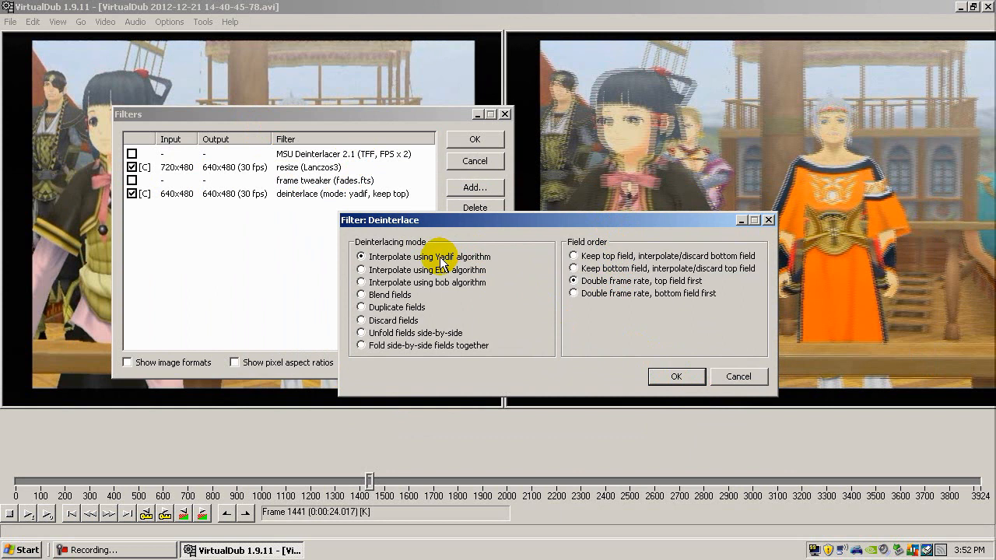
click(665, 376)
Move the deinterlace filter above resize, accept the filter list, and step back to frame 1438 to examine the Yadif result
click(327, 153)
click(351, 193)
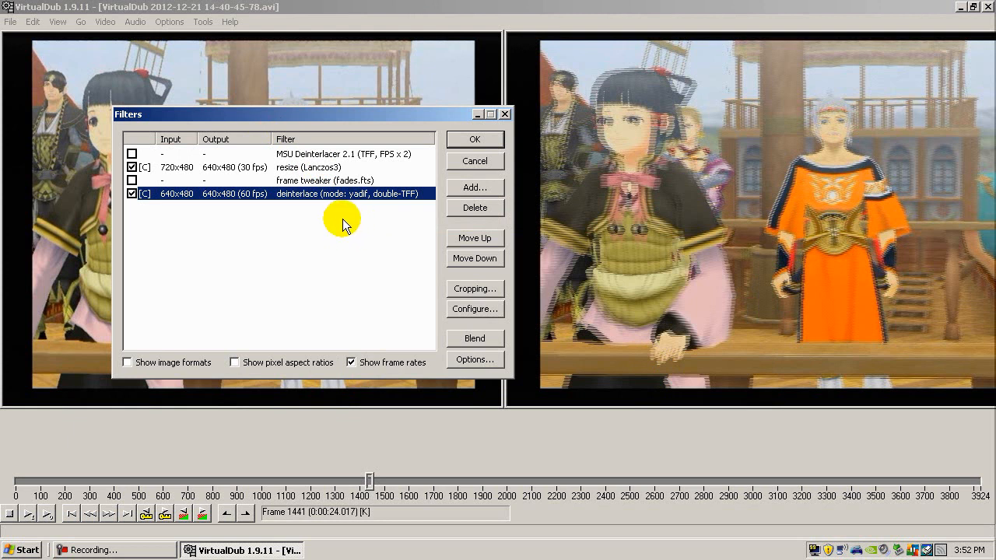
click(472, 238)
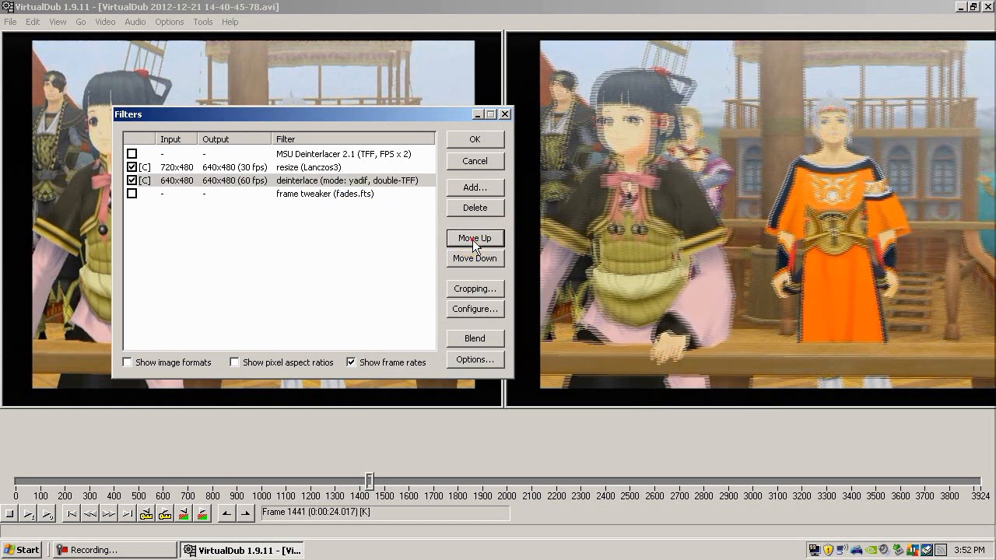
click(473, 238)
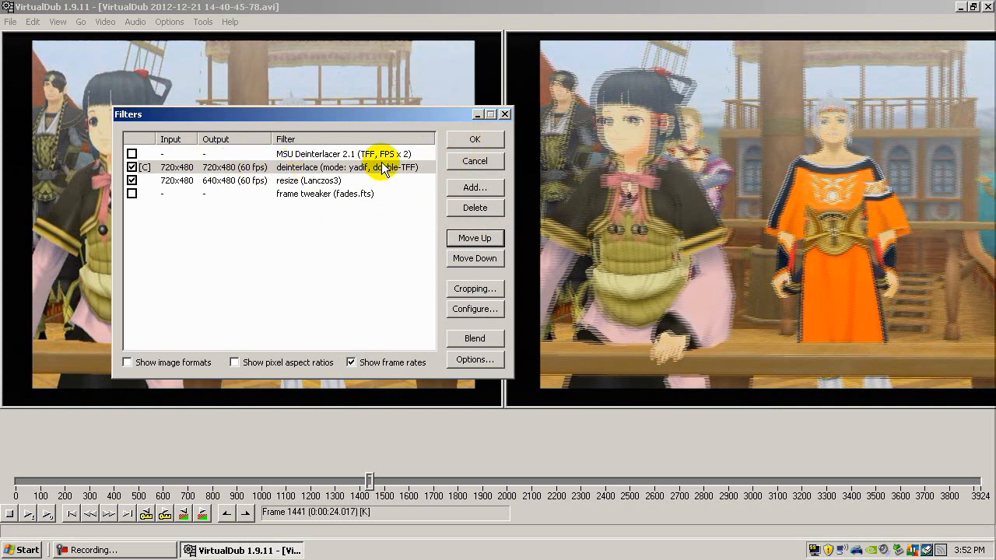
click(474, 140)
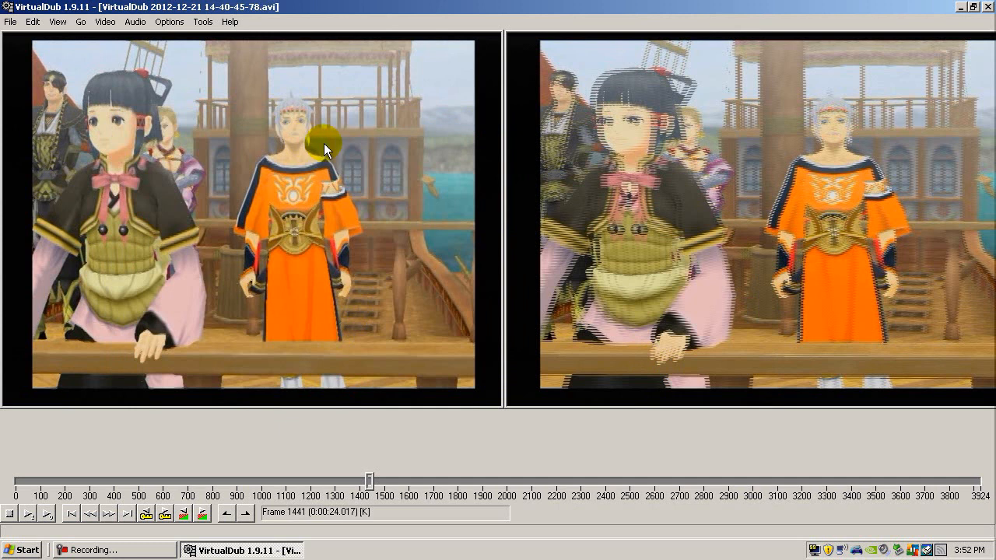
key(Left)
key(Left)
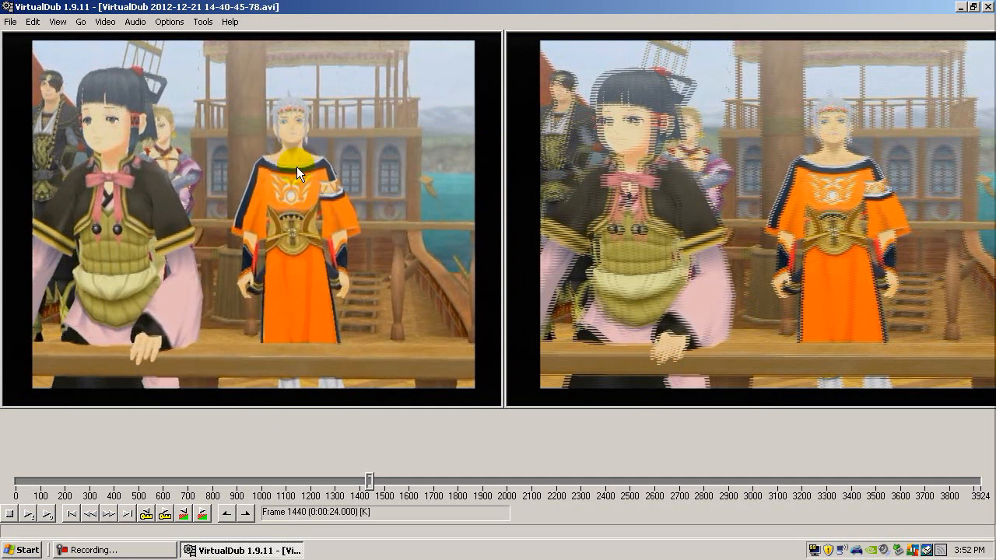
key(Left)
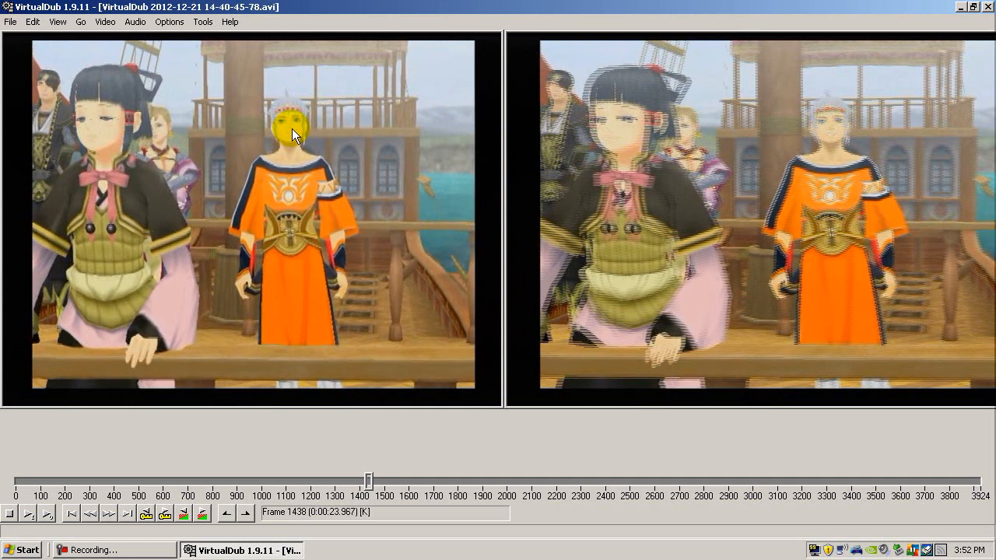
Disable the Yadif deinterlace filter, re-enable MSU Deinterlacer 2.1, and step forward to frame 1443 to compare the output
click(99, 24)
click(120, 36)
drag(194, 20, 652, 216)
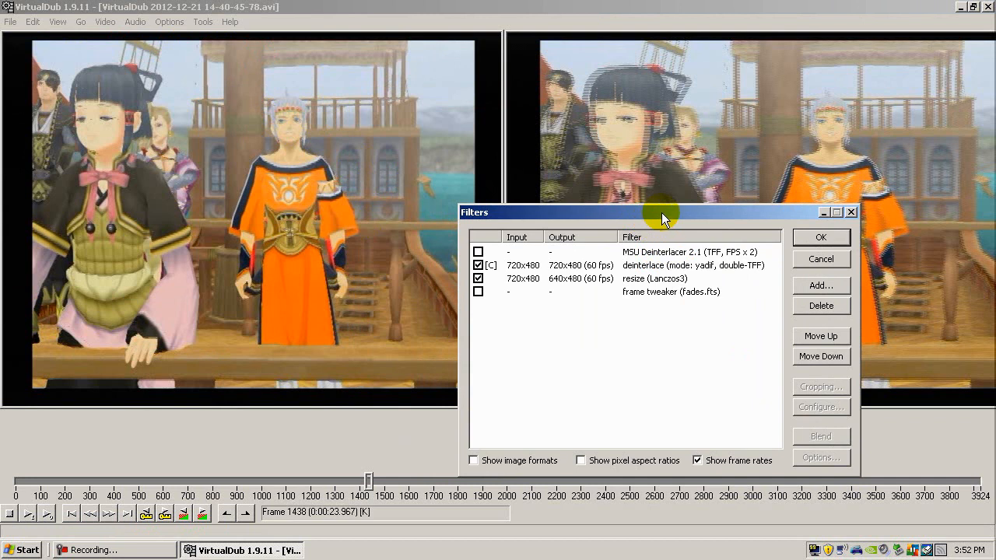
drag(661, 220, 600, 214)
click(416, 260)
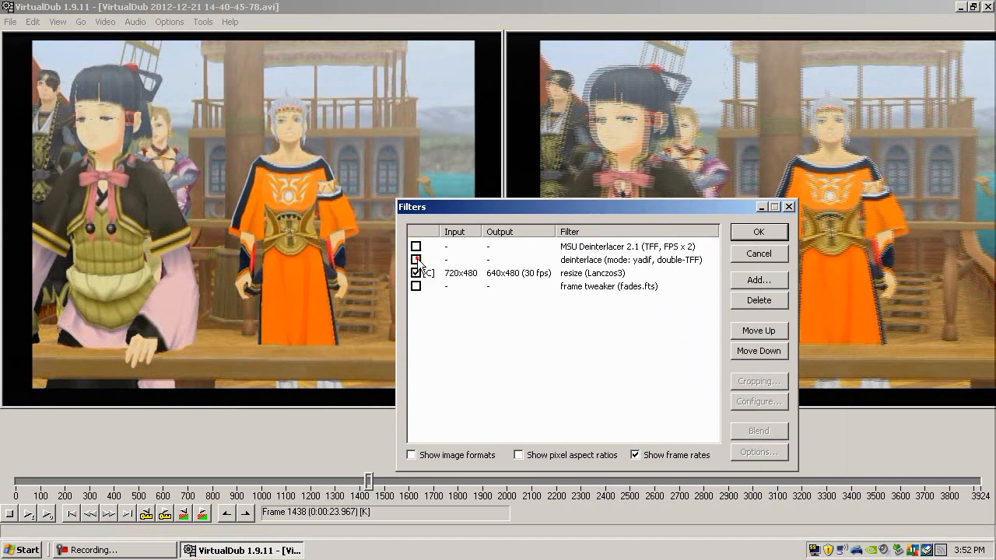
click(416, 246)
click(754, 232)
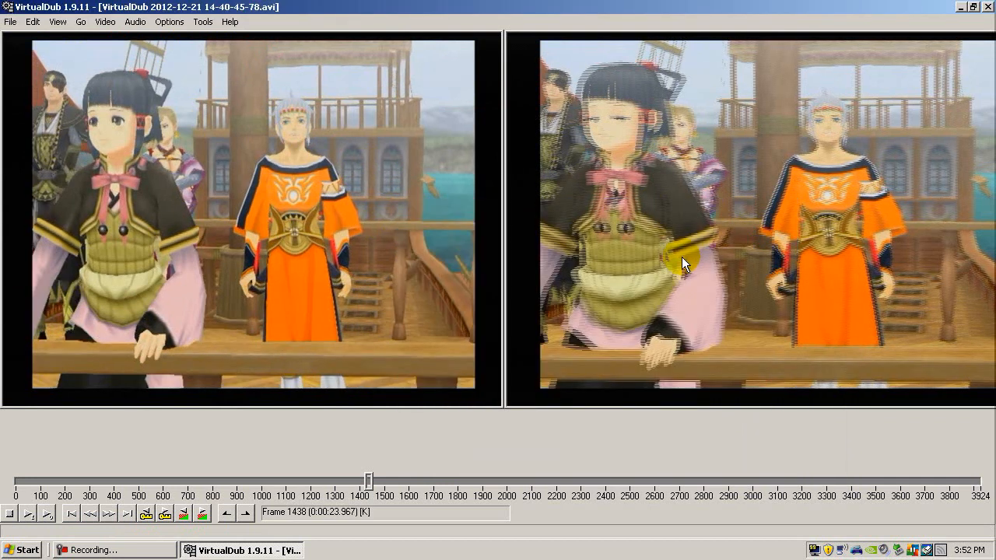
key(Right)
key(Right)
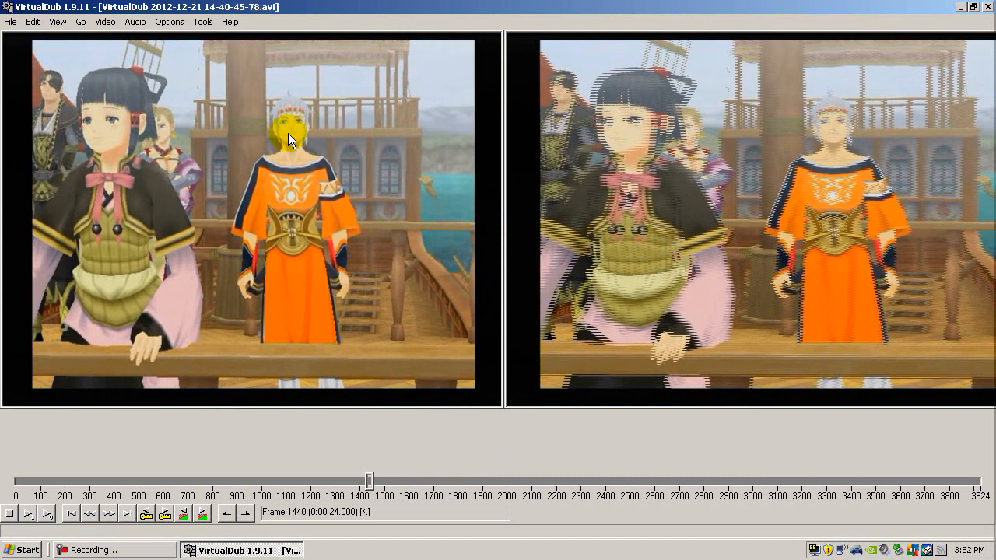
key(Right)
key(Right)
key(Right)
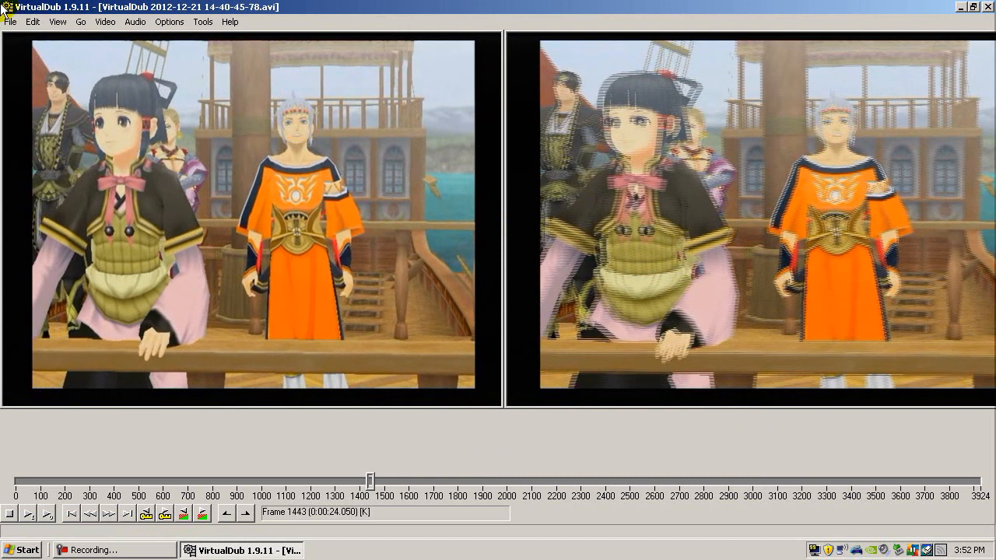
Open the input cropping of the MSU Deinterlacer filter and bring its preview to frame 317
click(105, 21)
click(111, 35)
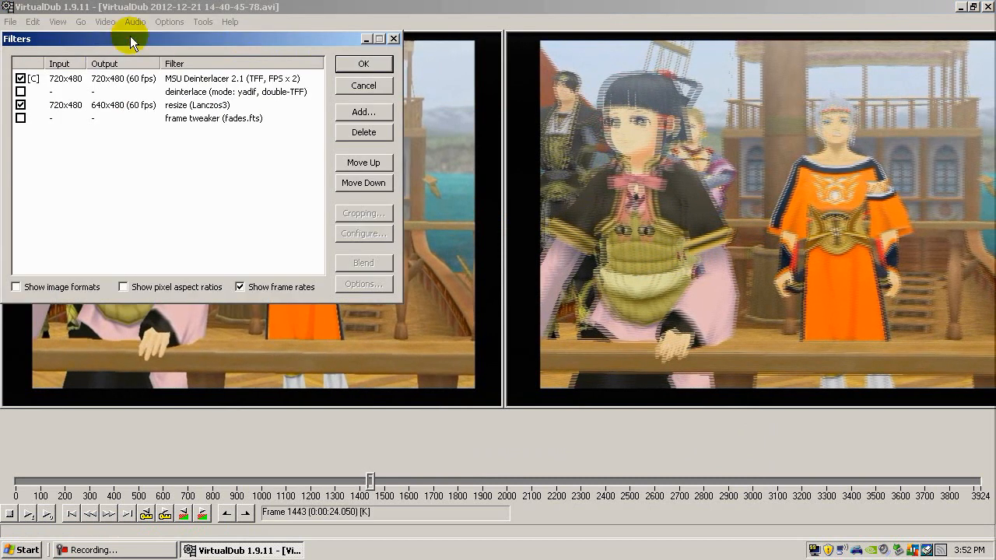
drag(135, 40, 417, 138)
click(486, 179)
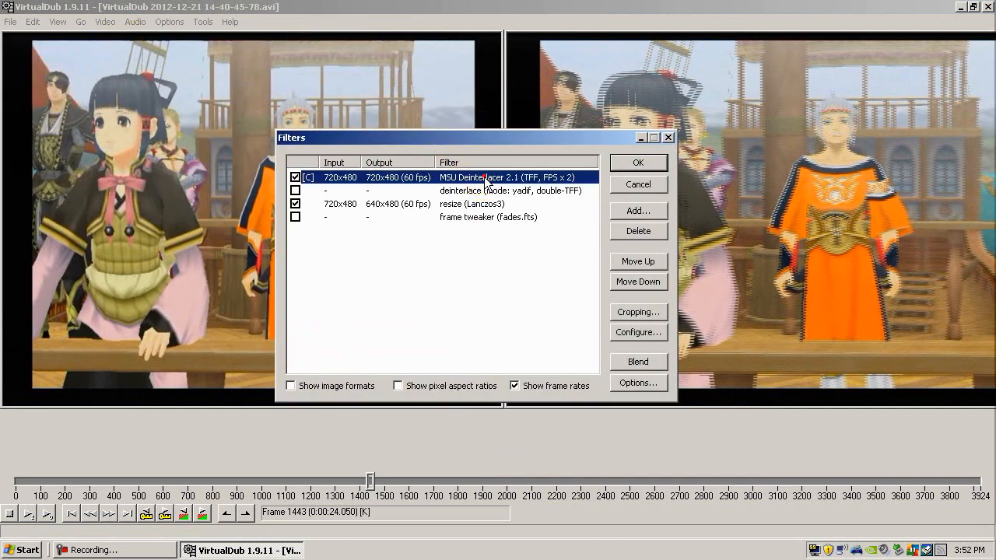
click(645, 312)
click(396, 461)
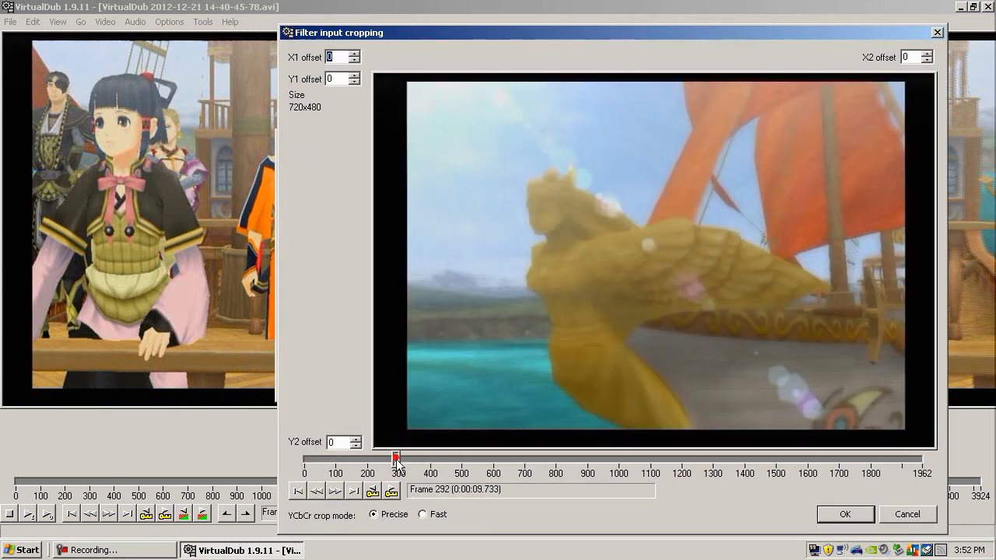
drag(396, 461, 402, 461)
drag(376, 253, 298, 111)
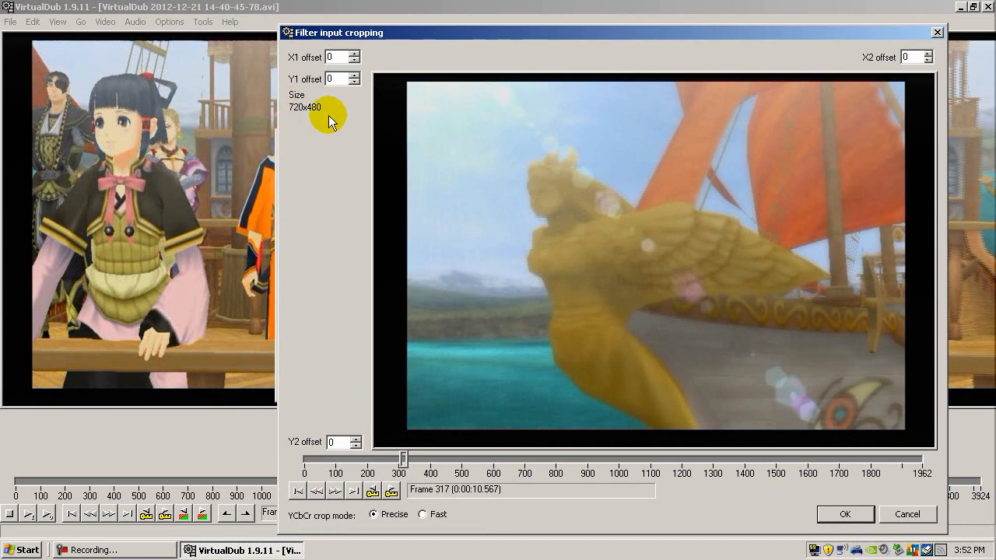
Crop the black side borders with an X1 offset of 42 and an X2 offset of 38
drag(377, 215, 405, 215)
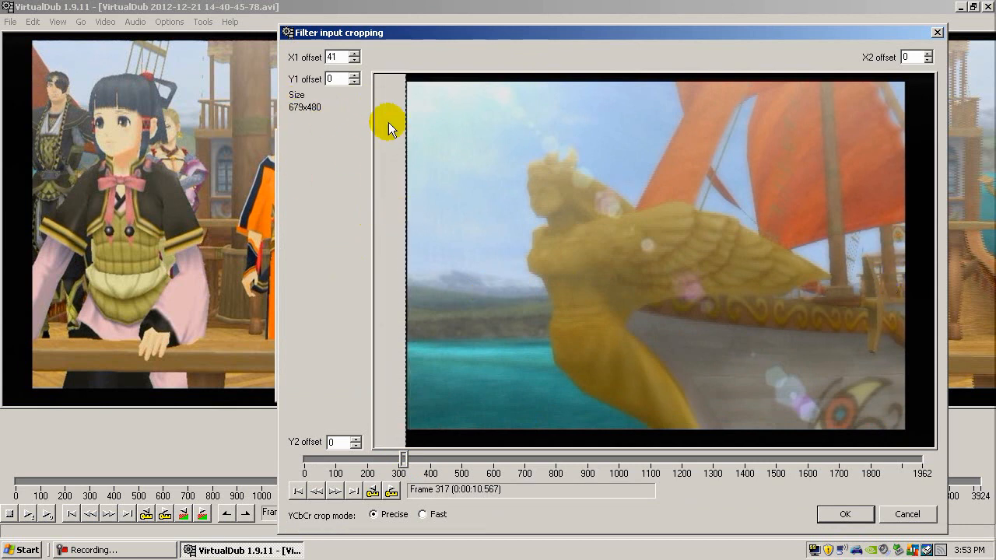
click(354, 54)
drag(931, 243, 909, 244)
click(926, 54)
click(927, 54)
click(926, 55)
click(926, 55)
click(926, 54)
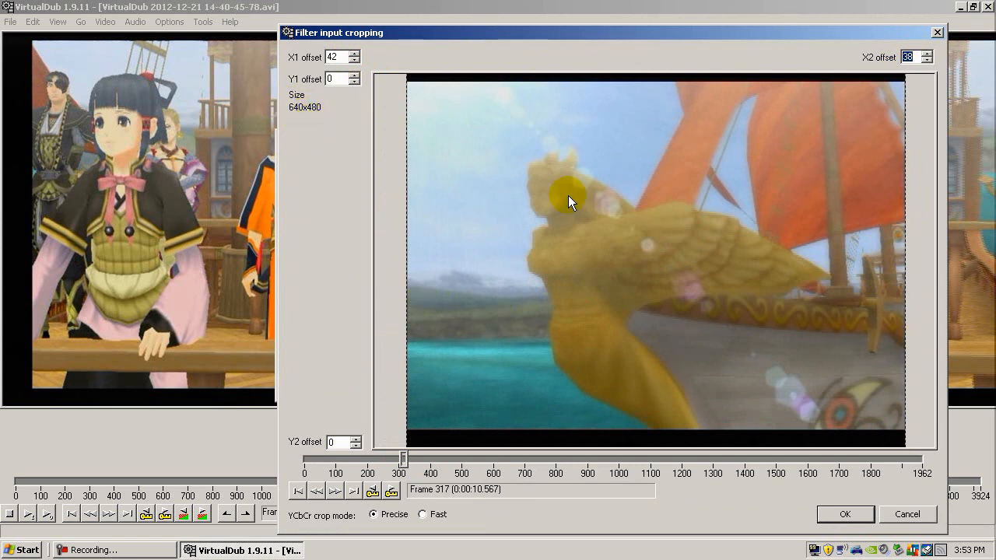
Crop the black borders below and above the image with a Y2 offset of 22 and a Y1 offset of 10, and confirm the cropping
drag(455, 447, 454, 433)
click(354, 437)
click(355, 438)
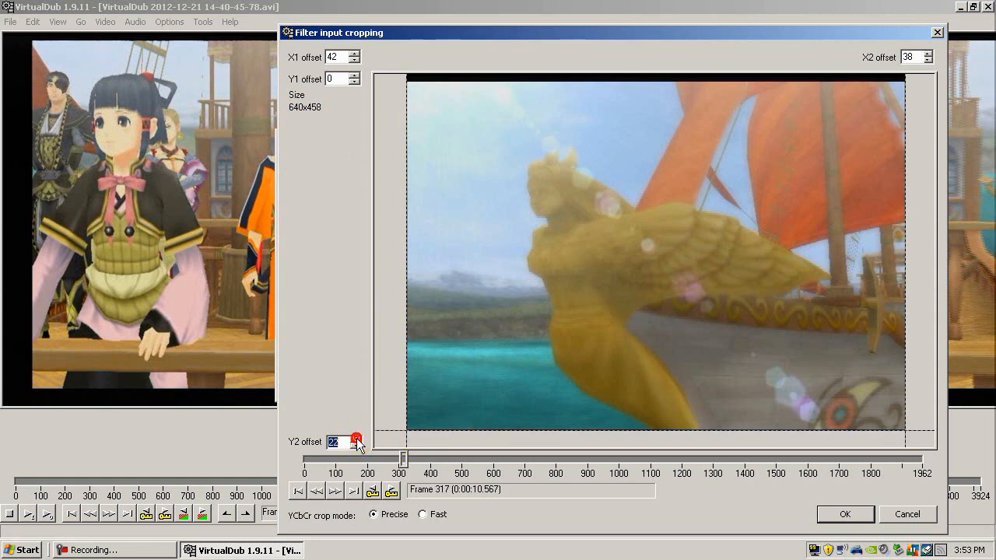
click(354, 81)
click(355, 81)
click(355, 80)
click(354, 81)
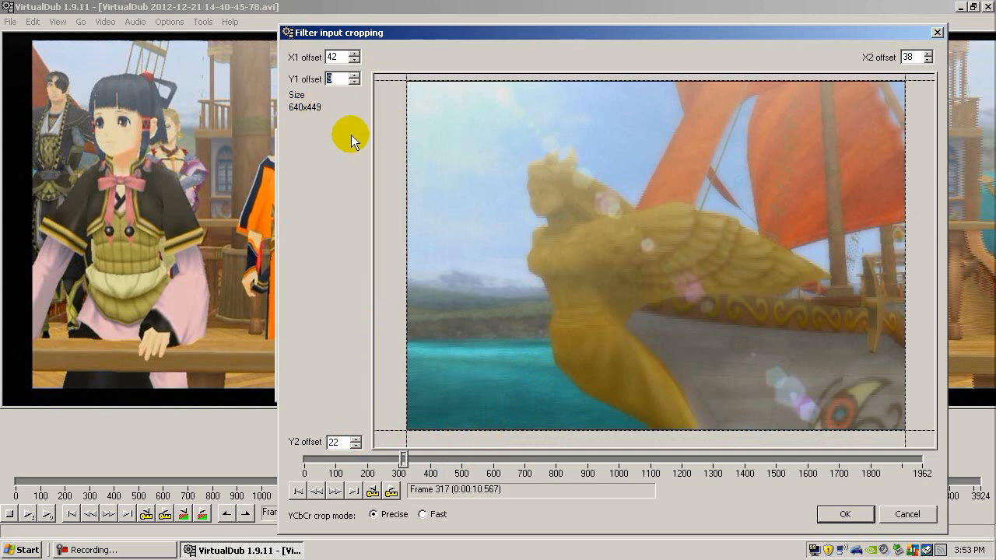
click(353, 79)
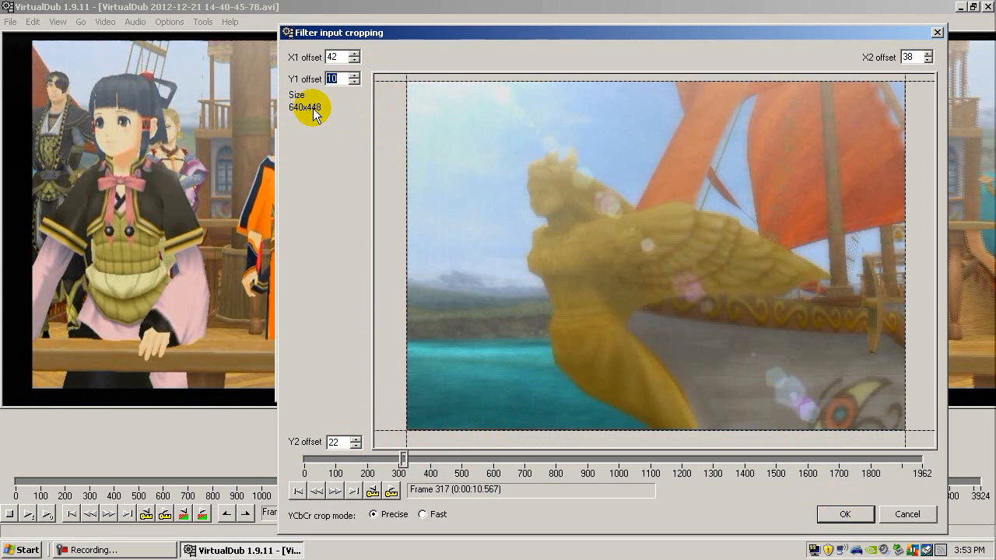
click(829, 517)
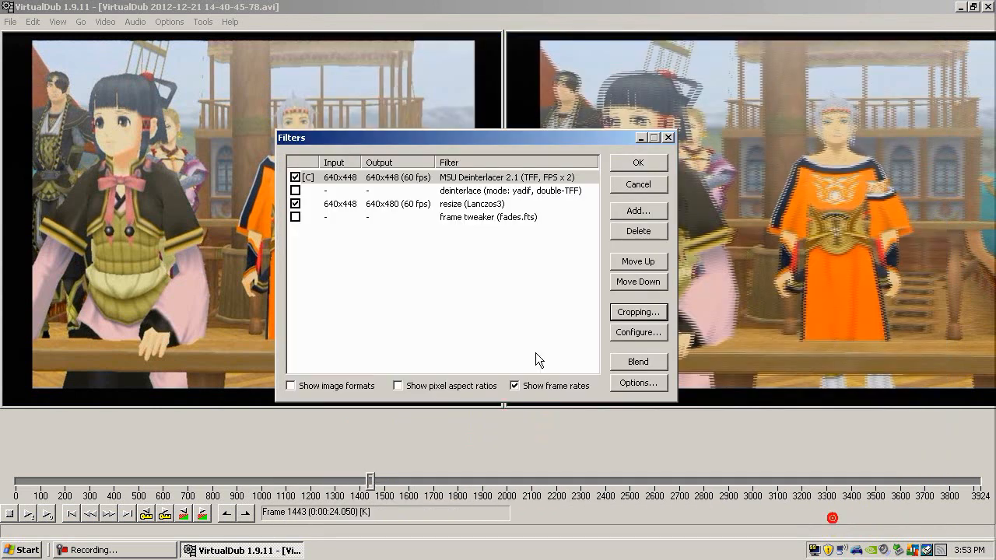
Accept the filter list and step frame by frame to frame 1448, checking the cropped output against the source
click(437, 204)
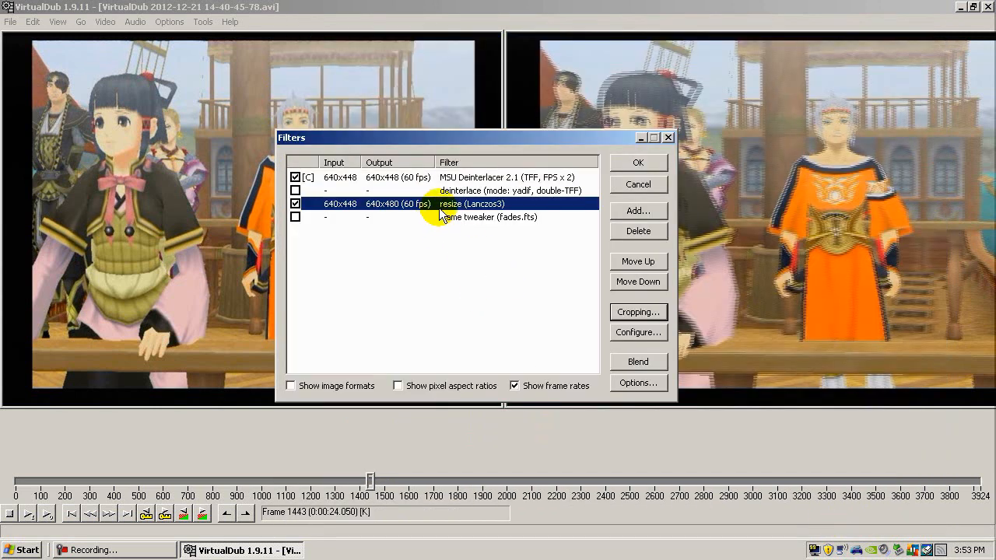
click(620, 167)
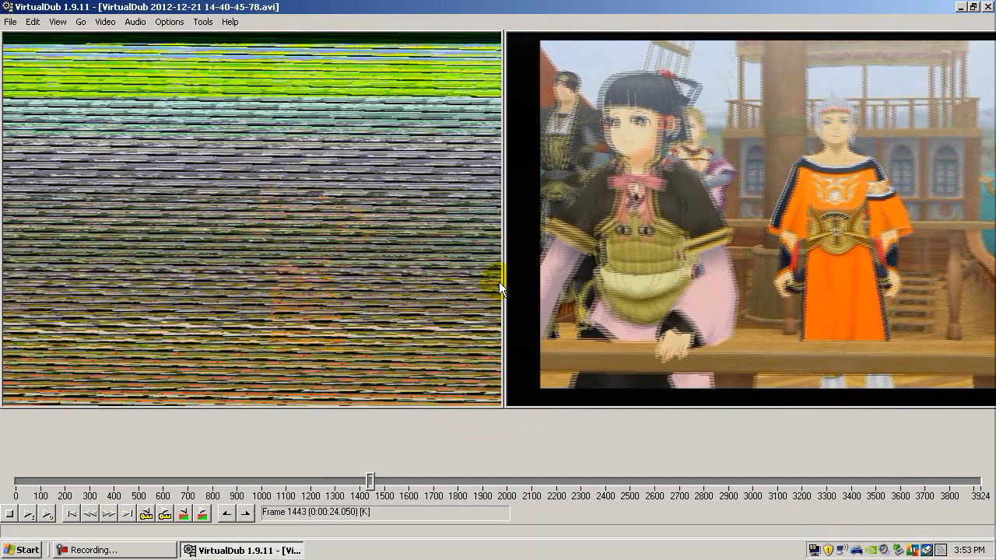
key(Left)
key(Right)
key(Right)
key(Right)
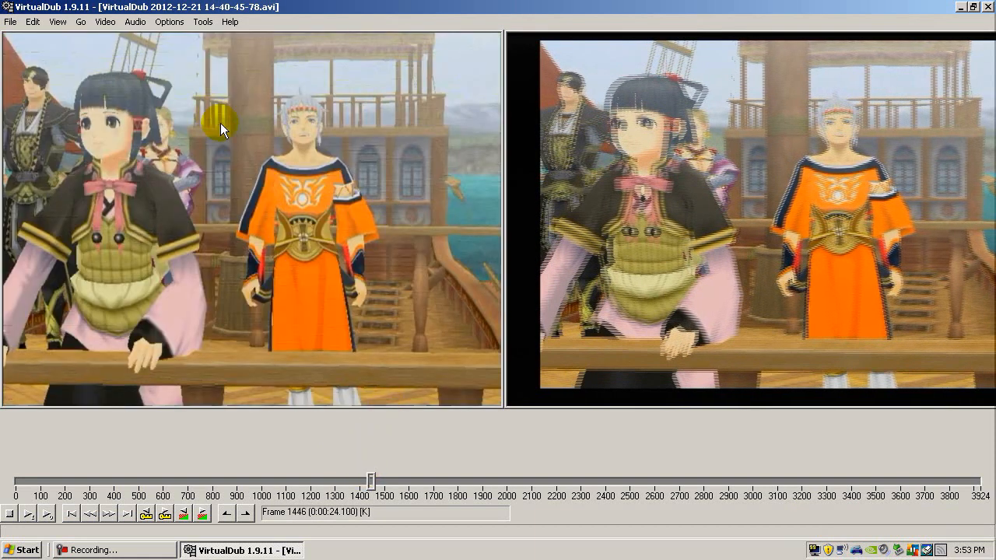
key(Right)
key(Right)
key(Right)
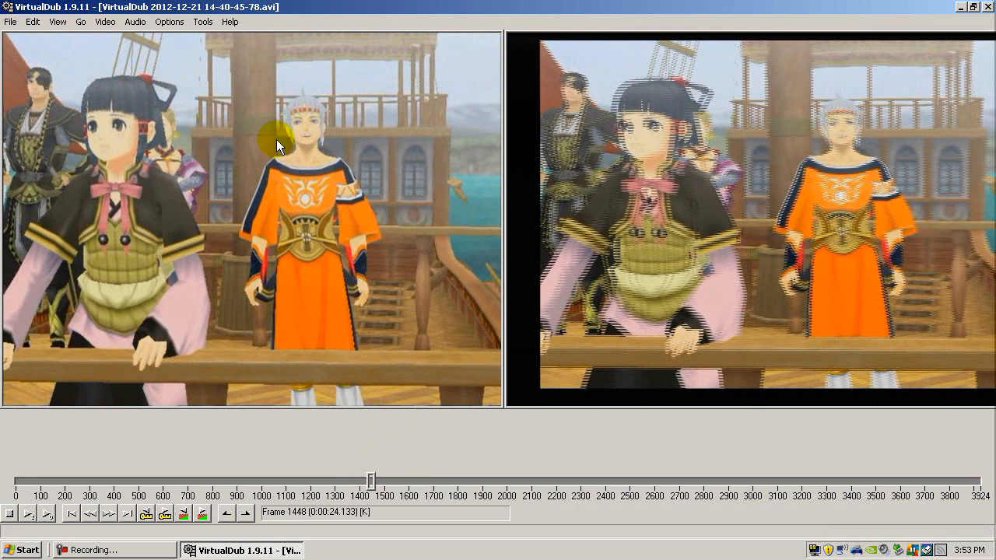
click(104, 22)
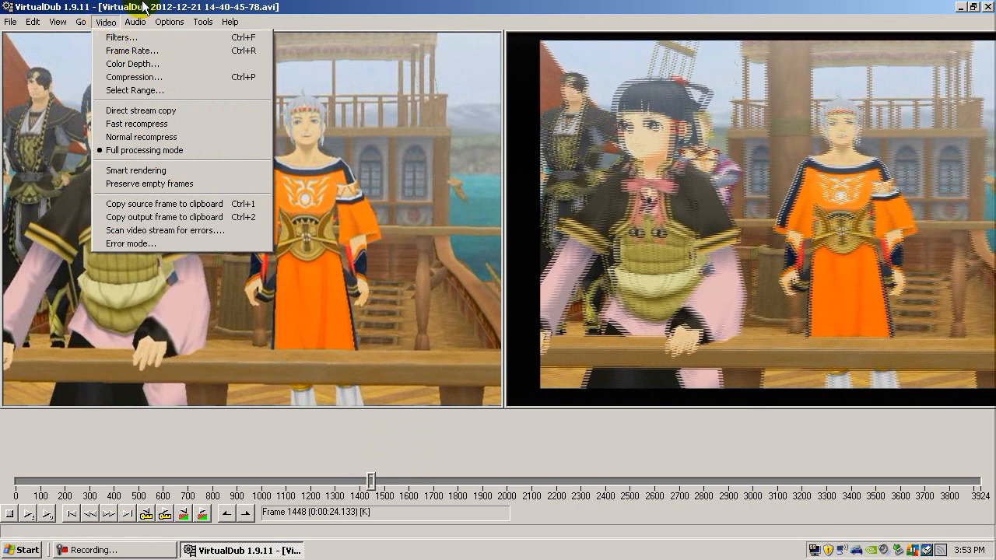
click(135, 22)
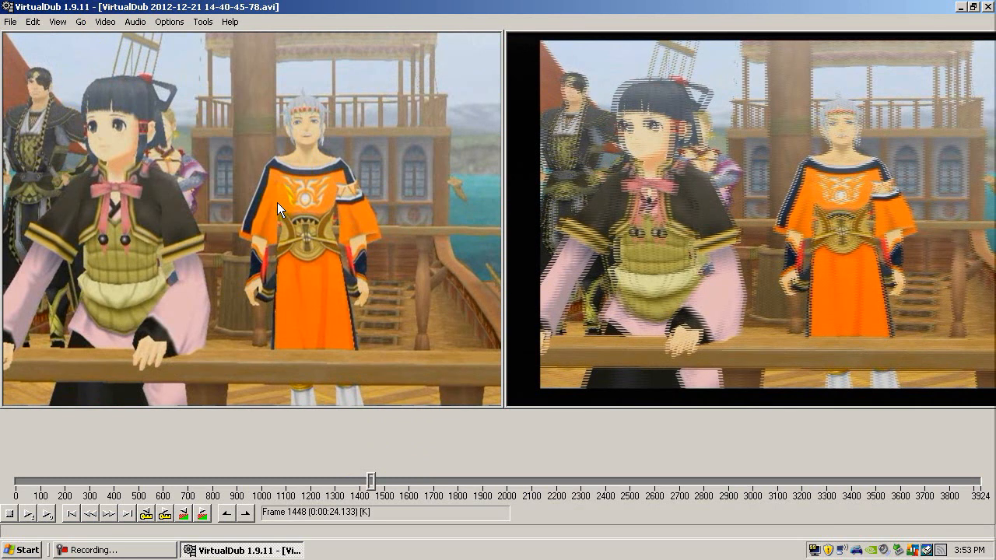
Step frame by frame to frame 1454, comparing the source picture with the filtered output
key(Right)
key(Right)
key(Right)
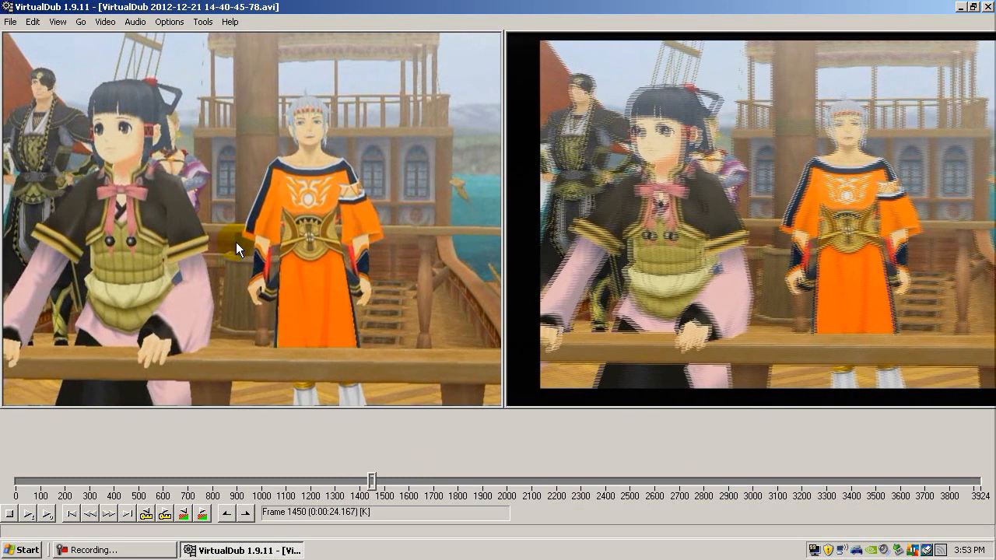
key(Right)
key(Right)
key(Right)
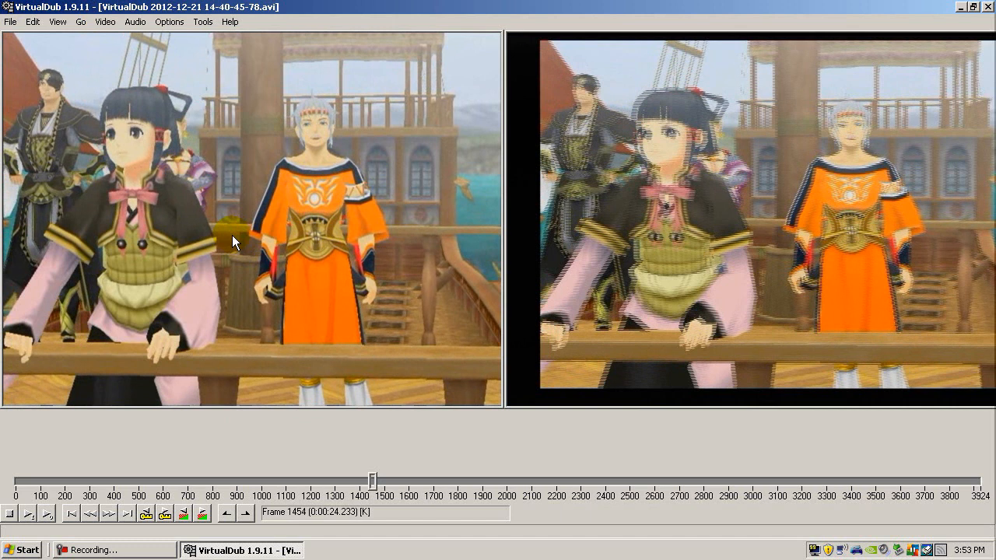
Check the input and output frame rates in the video filter list, and advance the preview to frame 1455
click(105, 21)
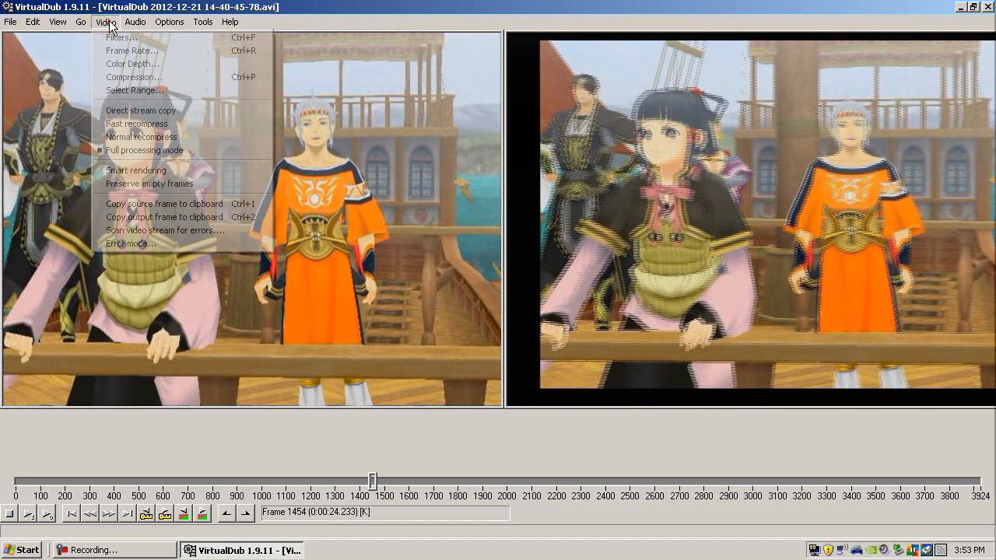
click(109, 39)
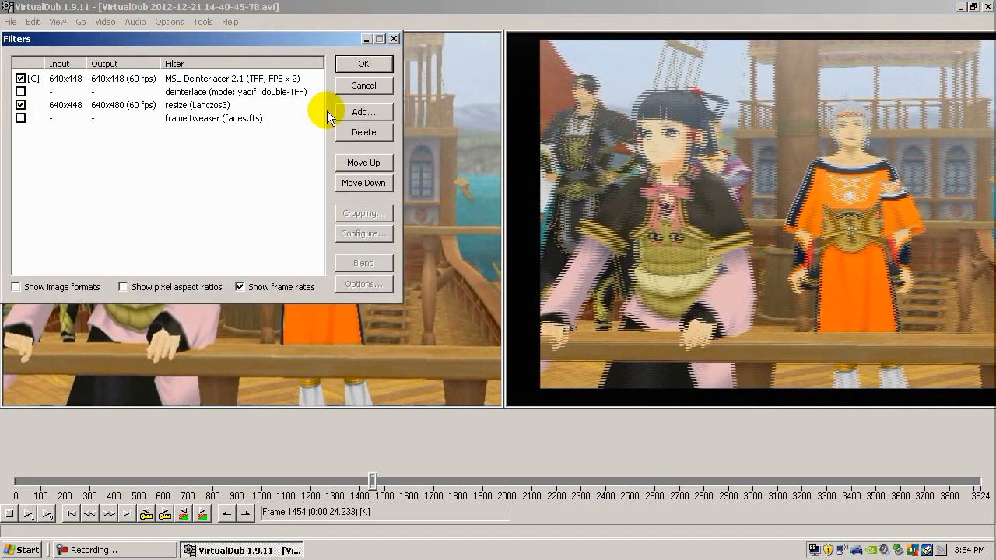
click(363, 86)
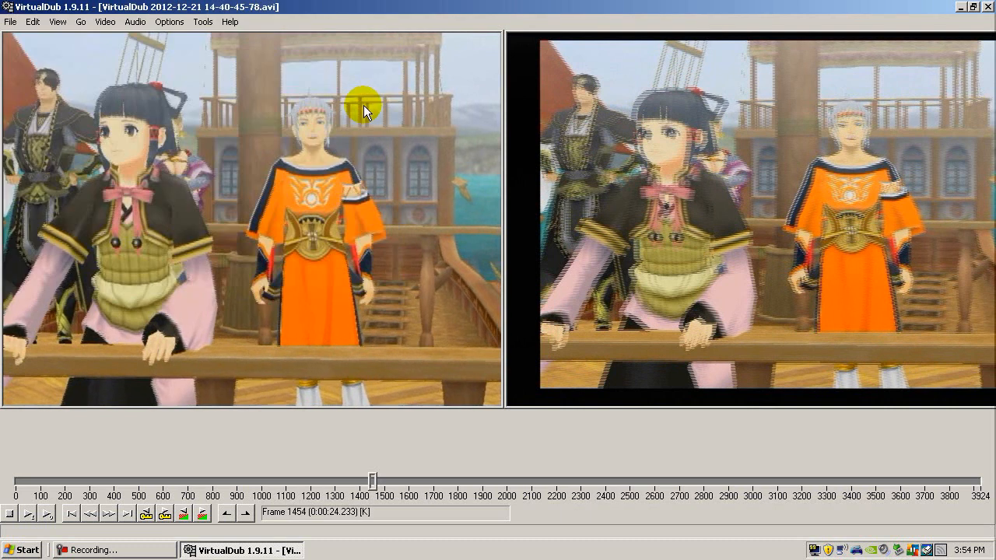
key(Right)
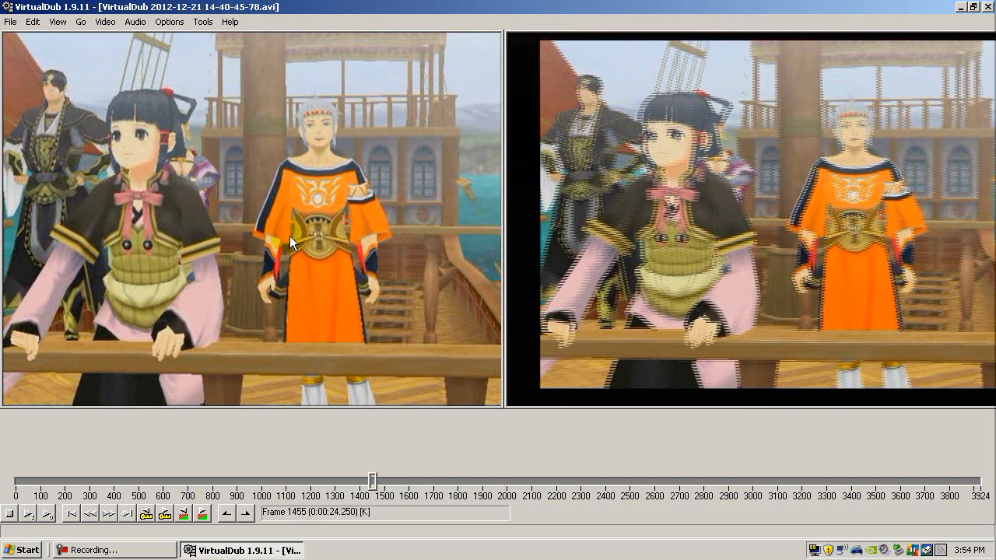
click(105, 21)
click(110, 35)
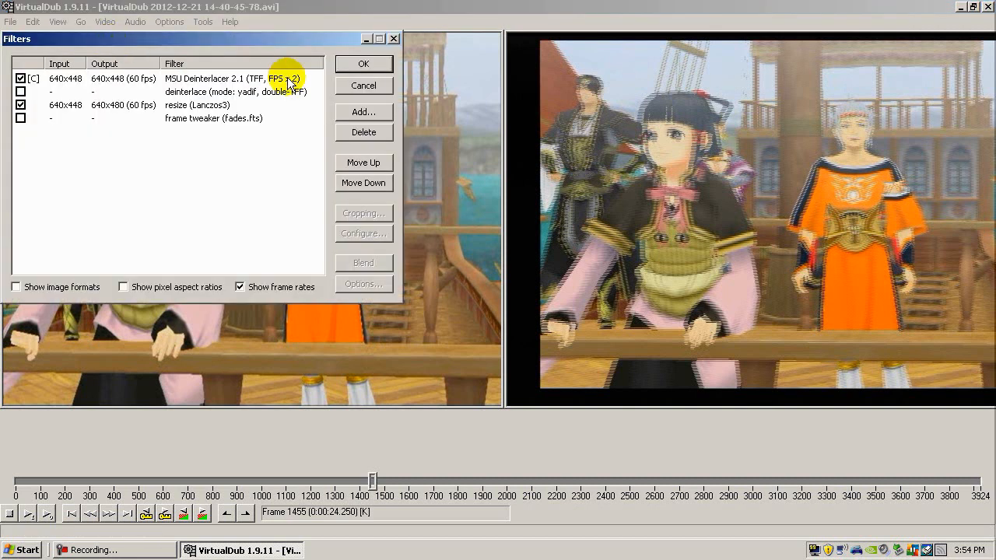
click(360, 86)
Examine the source rate adjustment and frame rate conversion options in the video frame rate settings
click(104, 21)
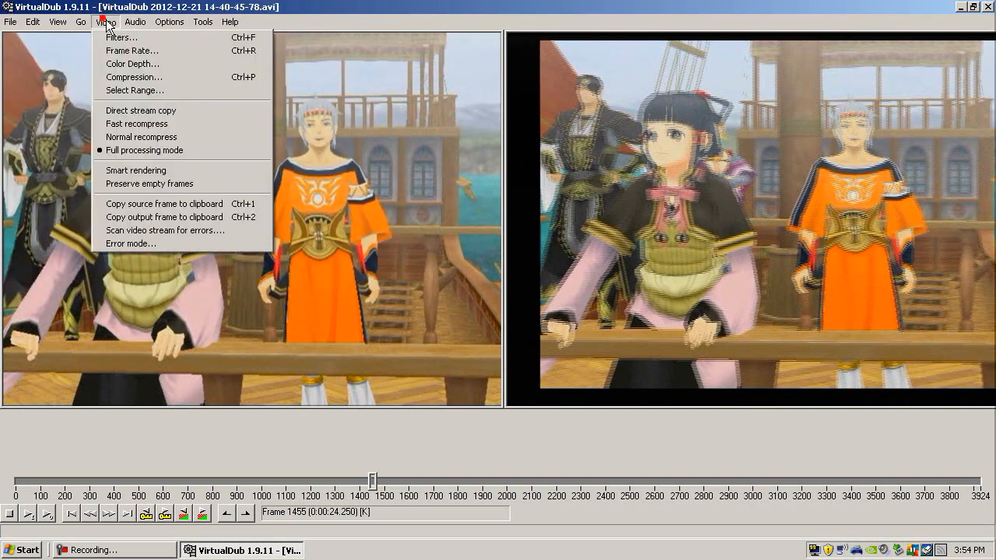
click(117, 51)
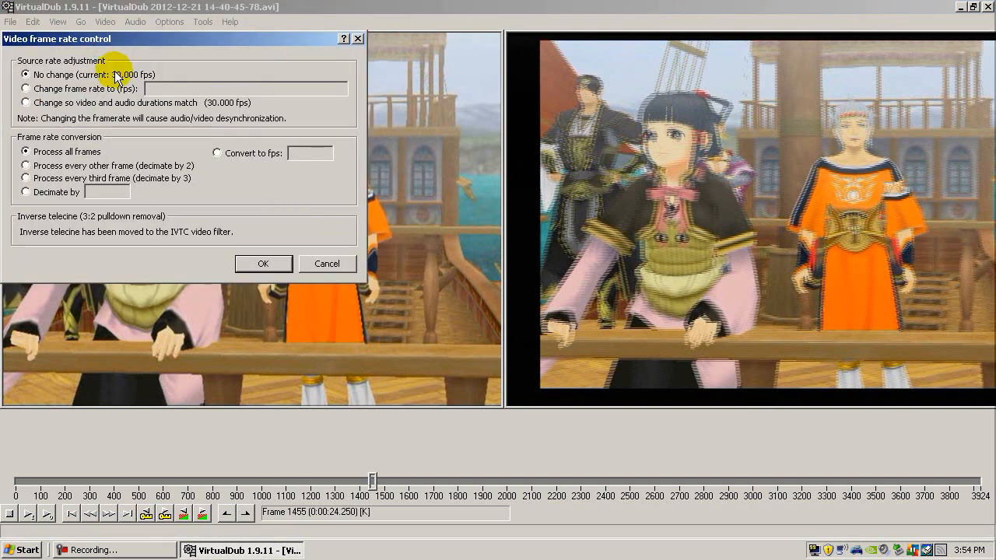
drag(92, 39, 339, 137)
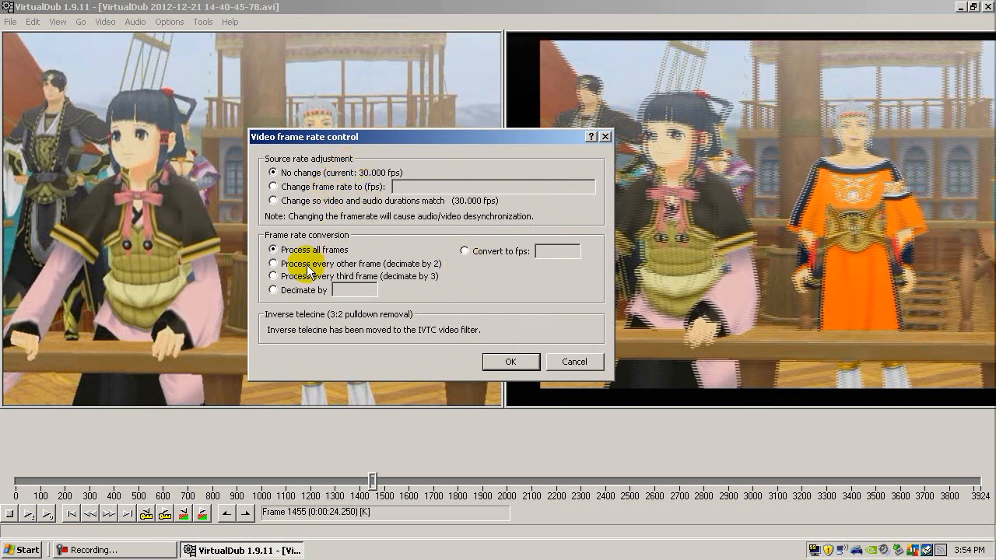
click(571, 362)
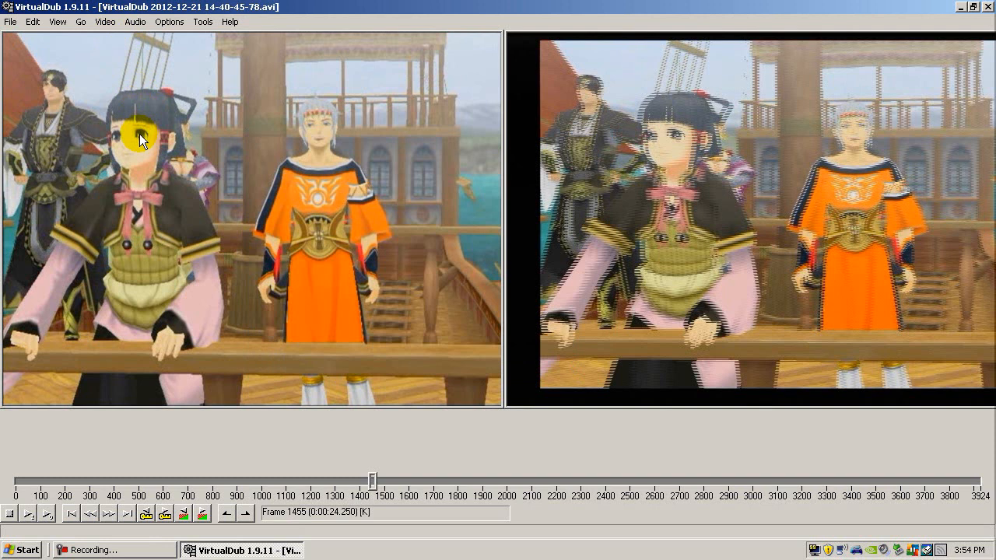
click(111, 26)
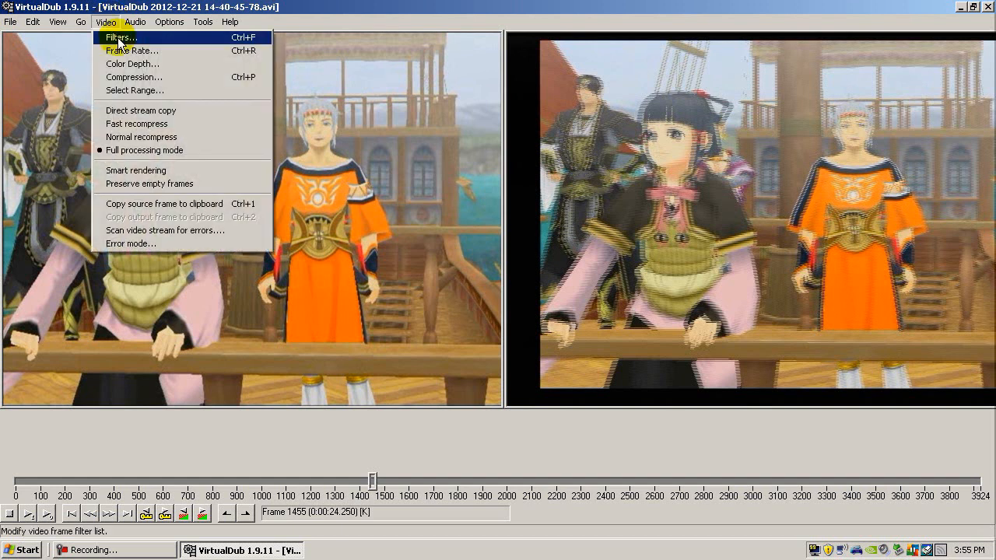
click(117, 45)
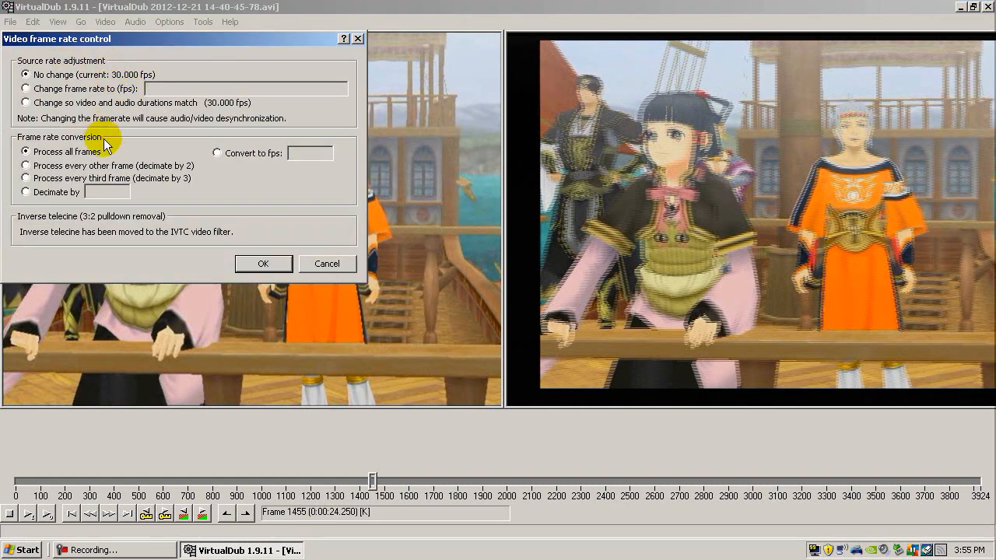
click(326, 264)
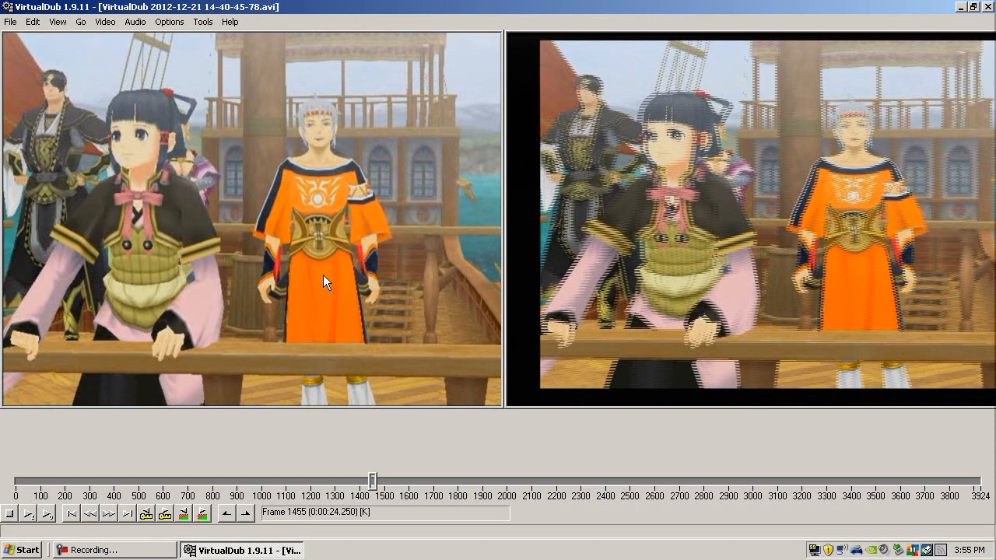
Move the frame tweaker filter ahead of the MSU Deinterlacer in the filter list, enable it and accept the list
click(105, 22)
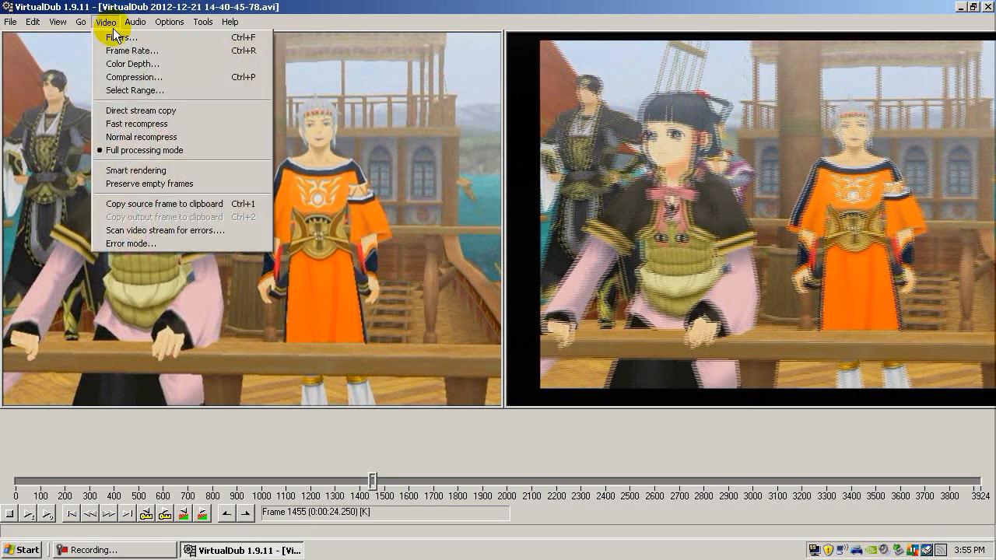
click(118, 37)
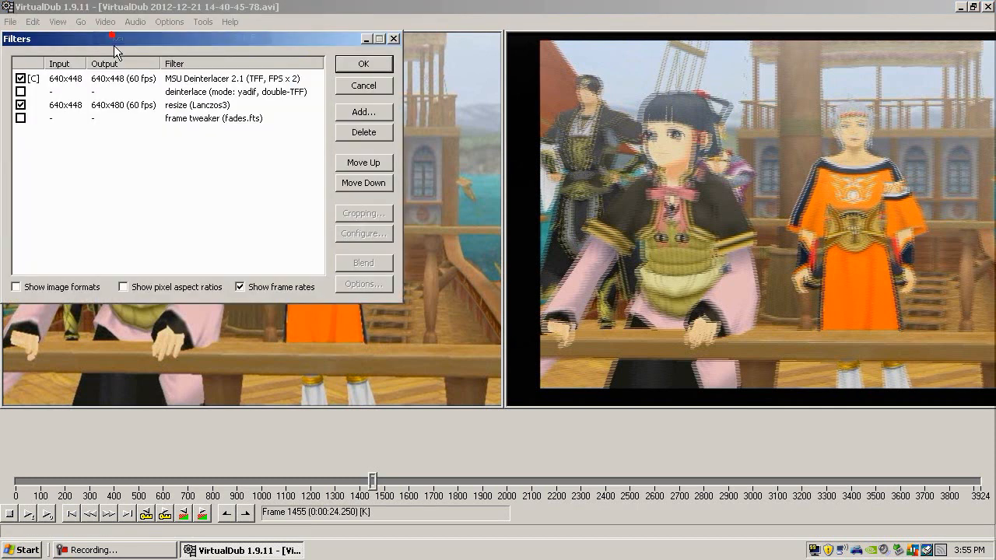
drag(150, 48, 354, 173)
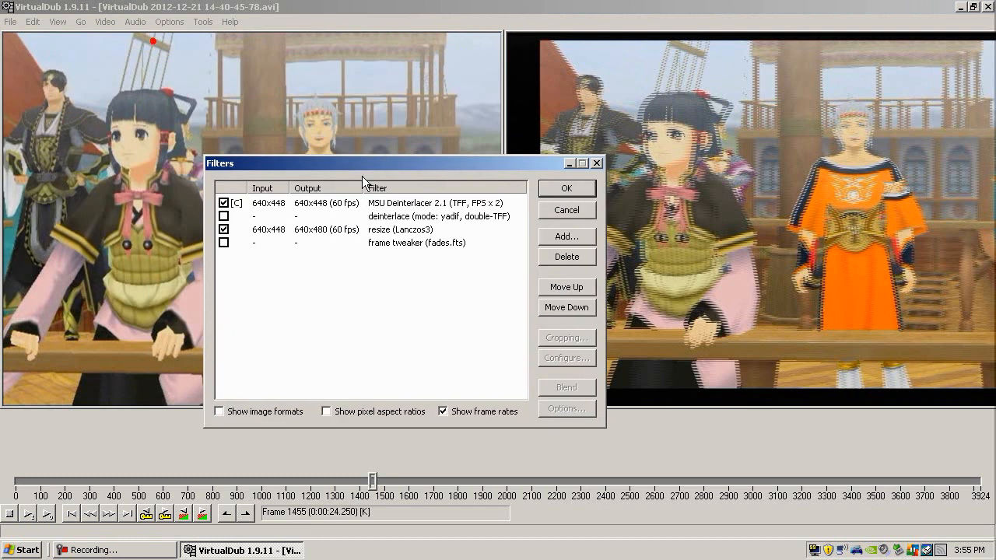
click(393, 242)
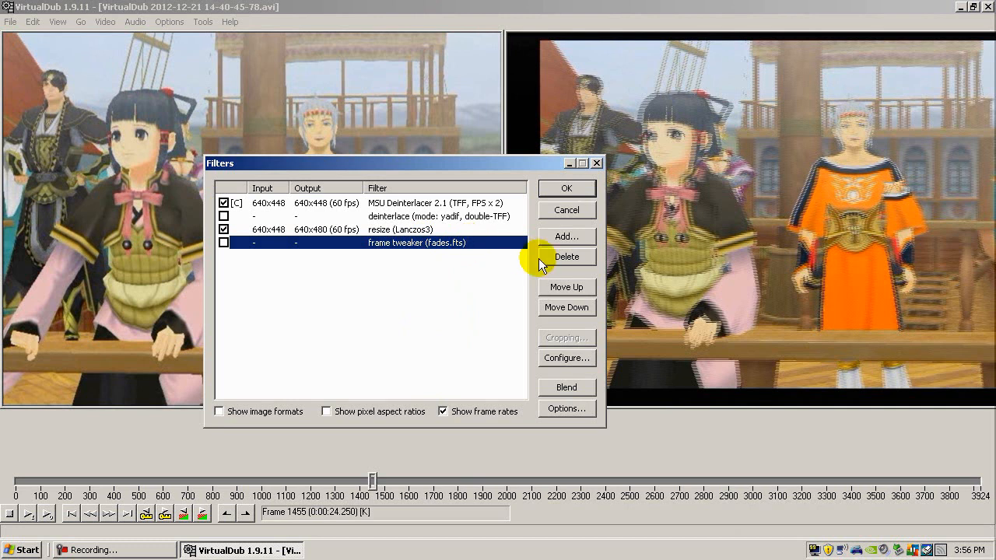
click(581, 288)
click(582, 287)
click(581, 288)
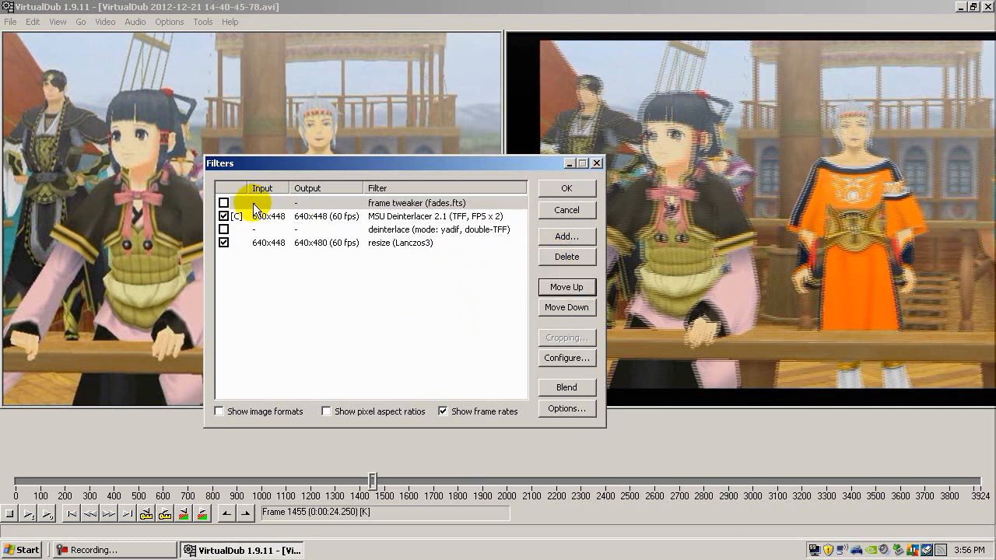
click(224, 203)
click(576, 188)
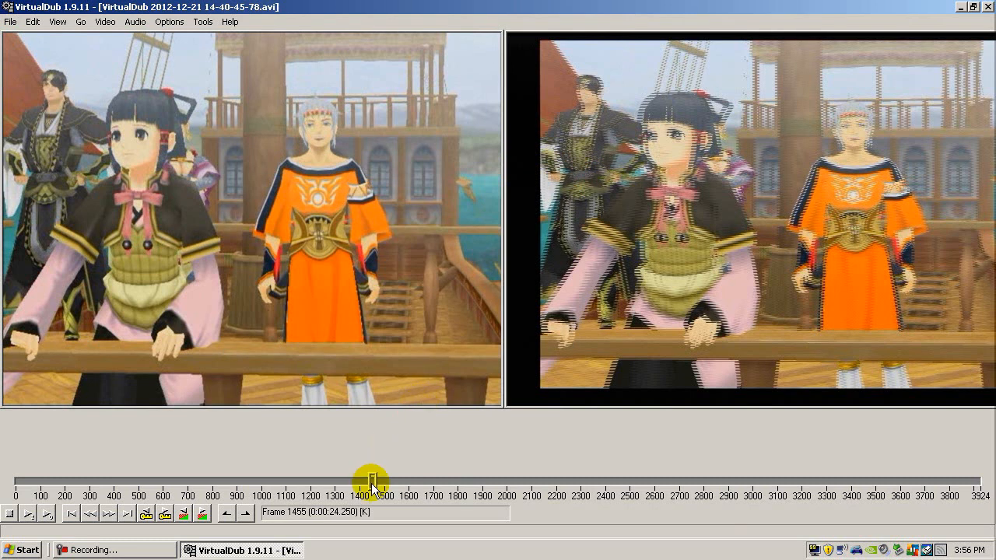
Go to frame 1612, then review the filter order and the fades.fts script used by the frame tweaker filter
drag(372, 484, 409, 482)
click(106, 23)
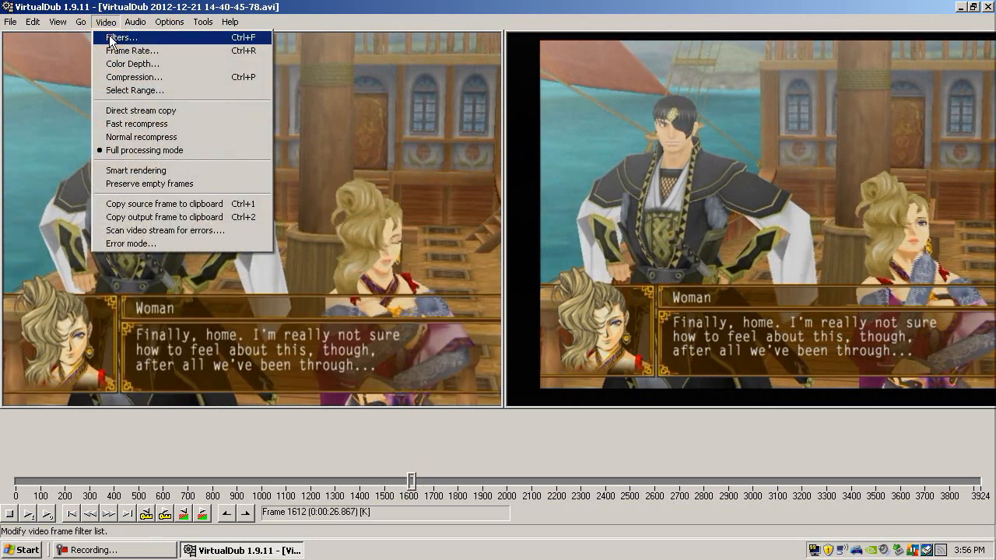
click(119, 36)
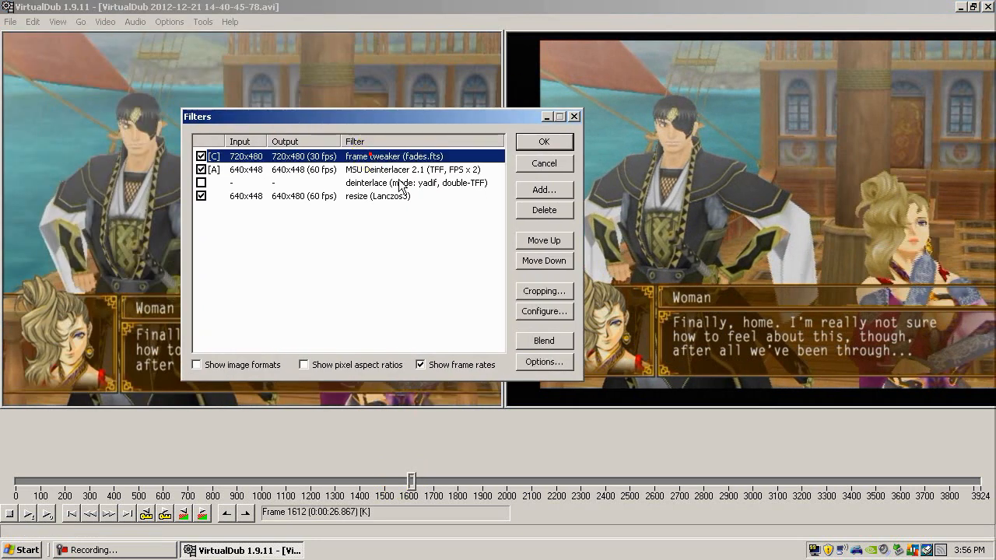
click(543, 311)
click(326, 200)
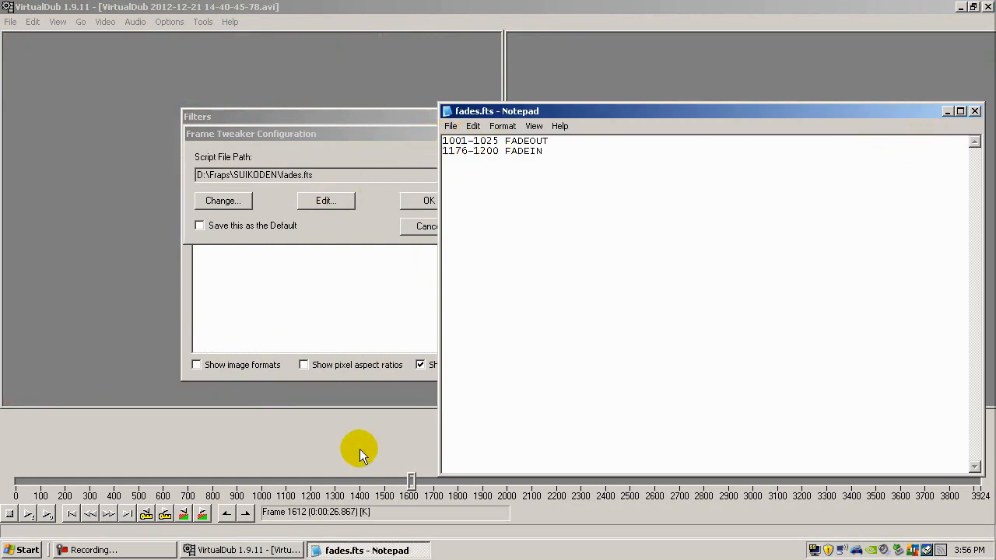
click(340, 7)
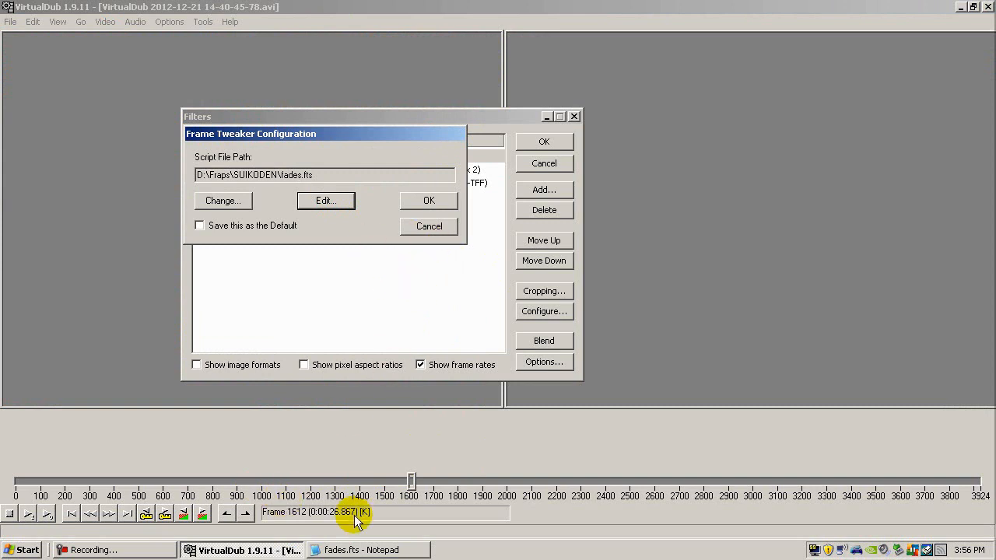
click(358, 549)
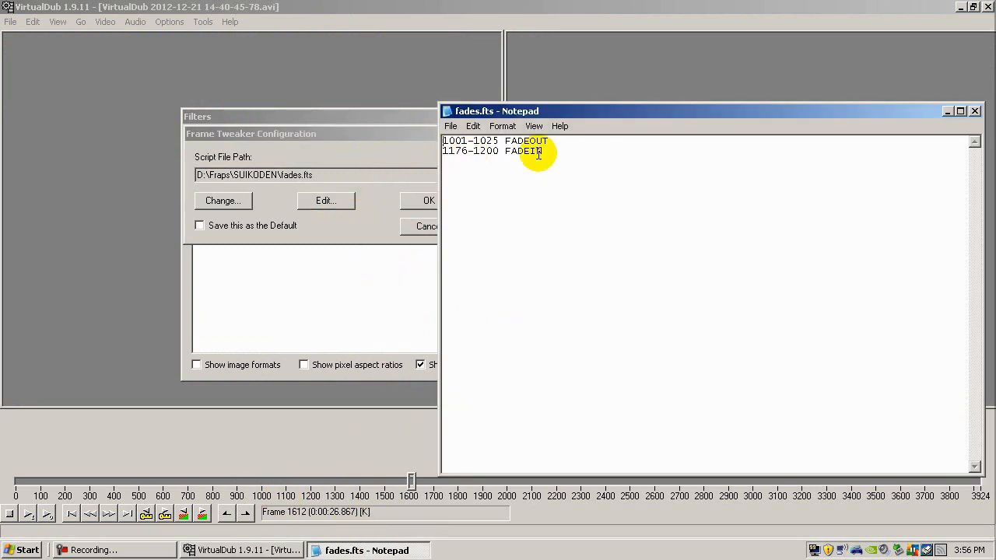
click(974, 111)
click(430, 201)
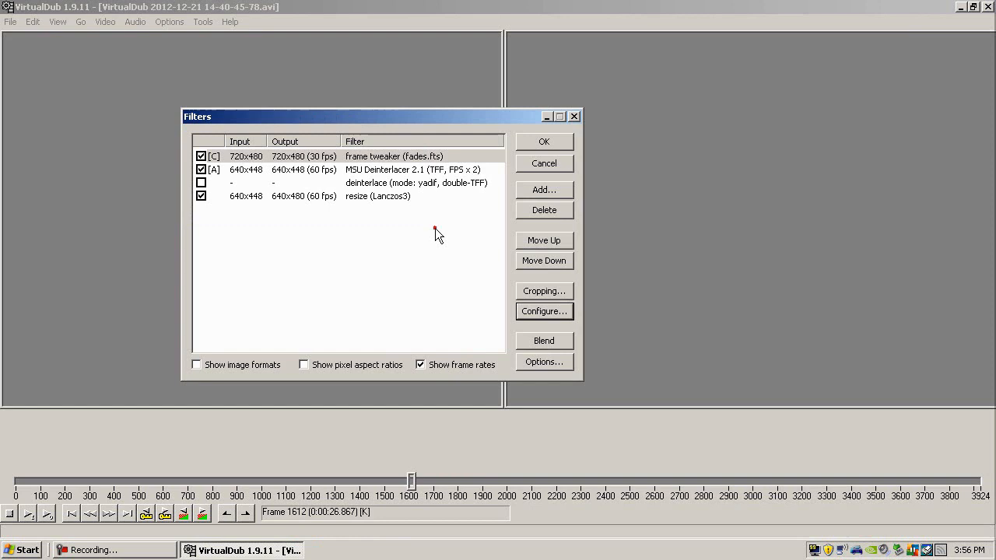
click(388, 170)
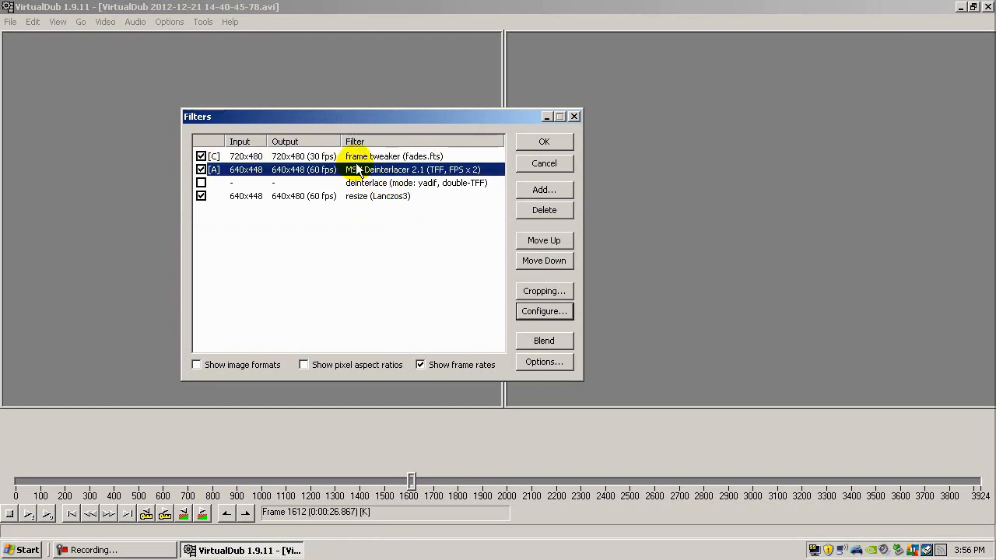
click(388, 157)
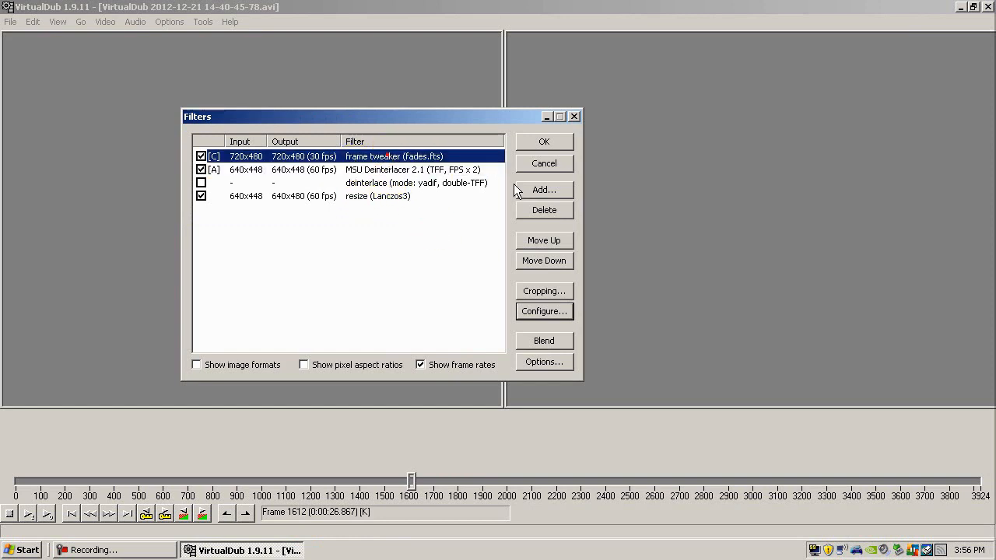
click(534, 140)
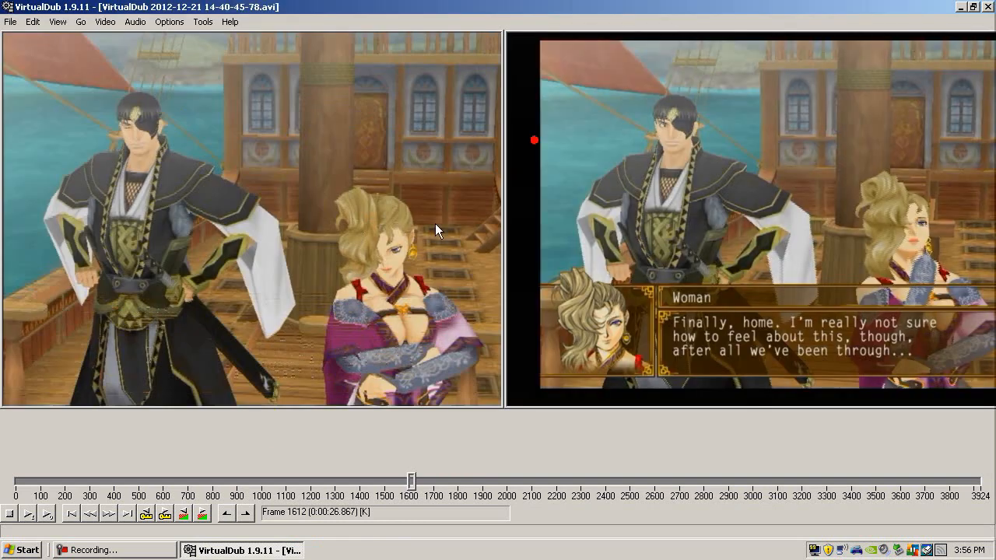
Scan forward to the scripted fade-out and step through it to frame 2027, comparing source and output
drag(414, 486, 503, 484)
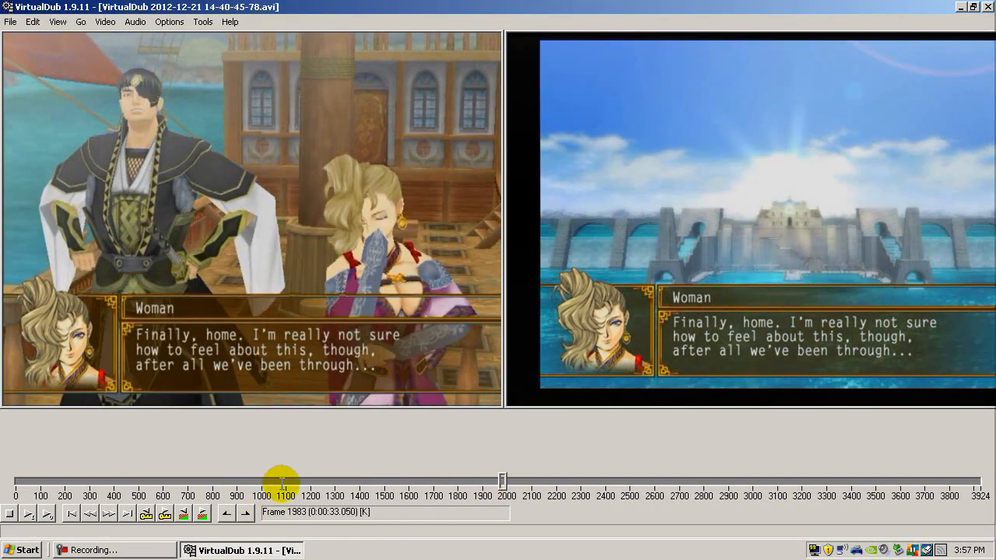
mouse_move(503, 484)
mouse_down()
mouse_move(520, 484)
mouse_move(500, 485)
mouse_move(502, 500)
mouse_move(514, 484)
mouse_up()
key(Right)
key(Right)
key(Right)
key(Right)
key(Right)
key(Right)
key(Right)
key(Right)
key(Right)
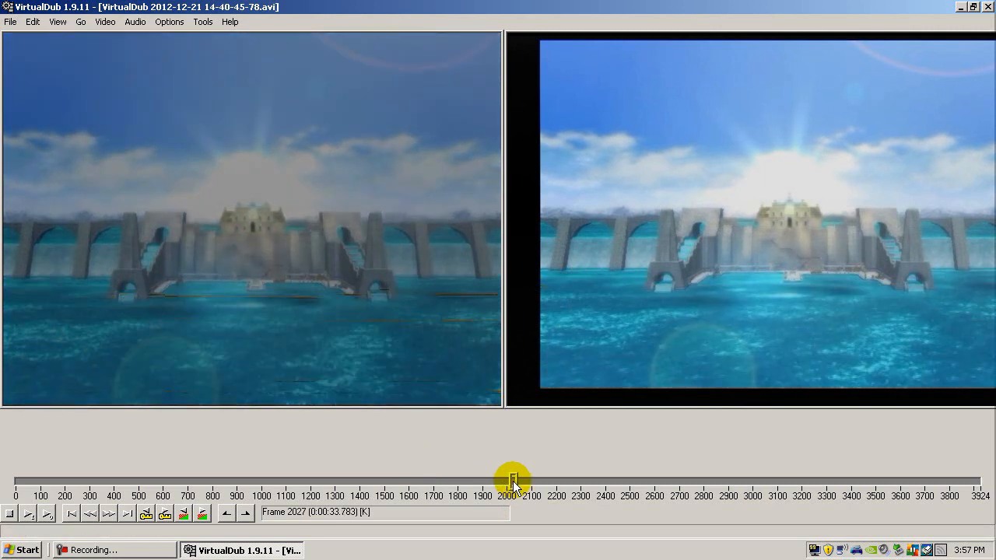
Advance to frame 2050 at the end of the fade-out and mark it as the start of the selection
drag(513, 486, 515, 486)
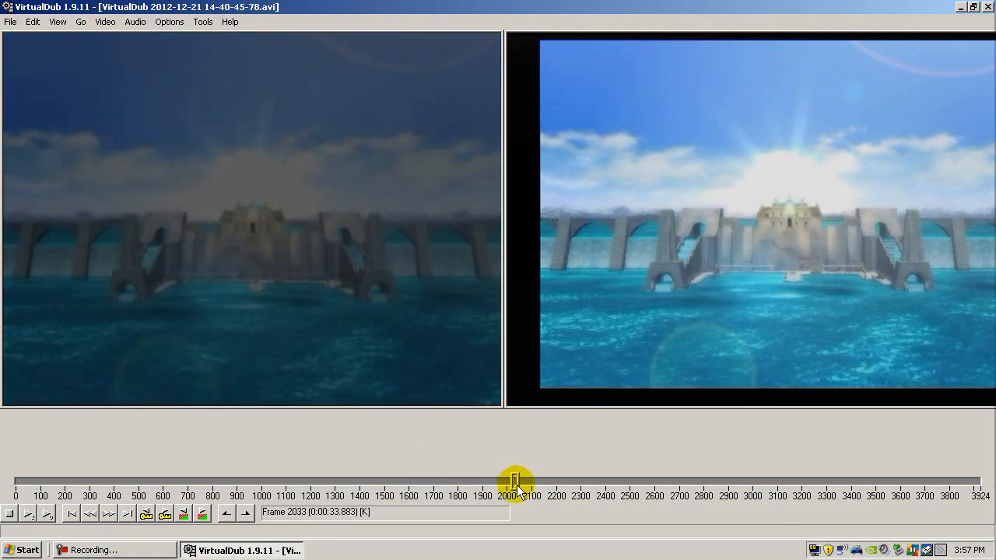
drag(515, 484, 520, 486)
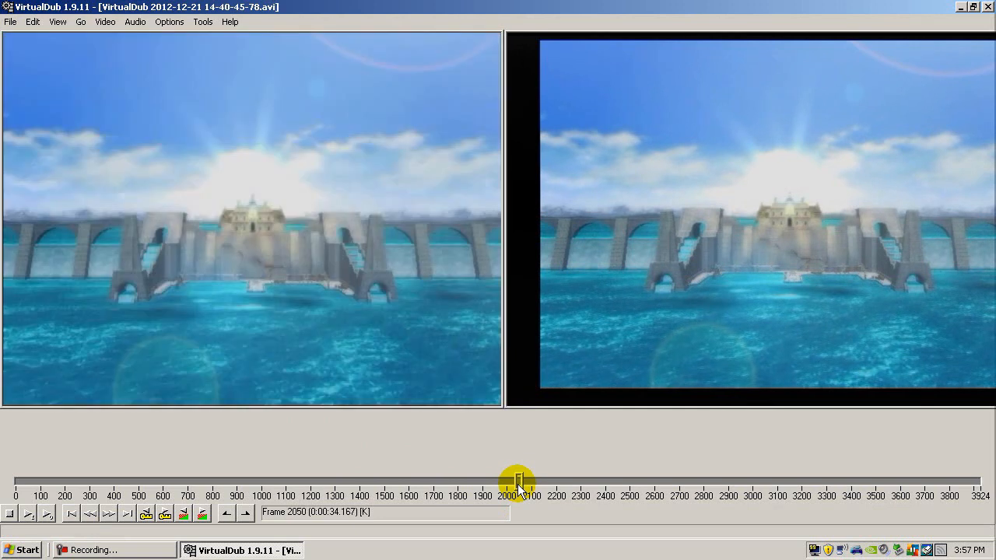
click(226, 513)
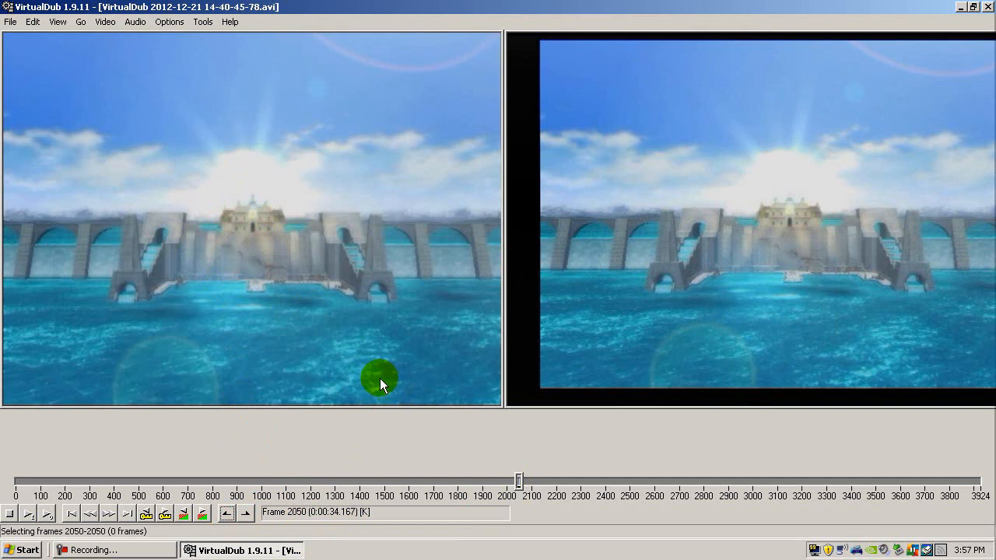
Advance to frame 2352, mark it as the end of the selection, and delete the selected frames
drag(524, 485, 591, 484)
key(Left)
key(Left)
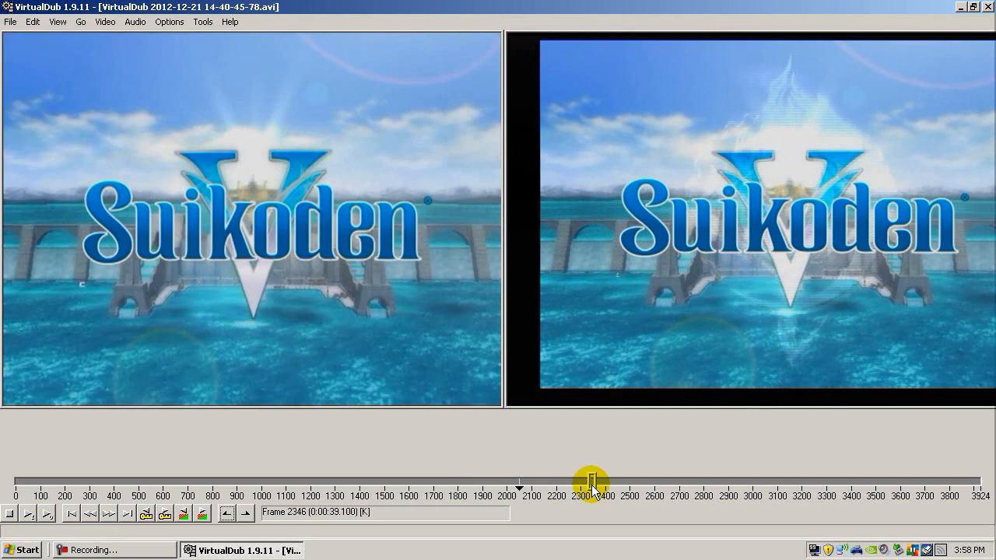
key(Right)
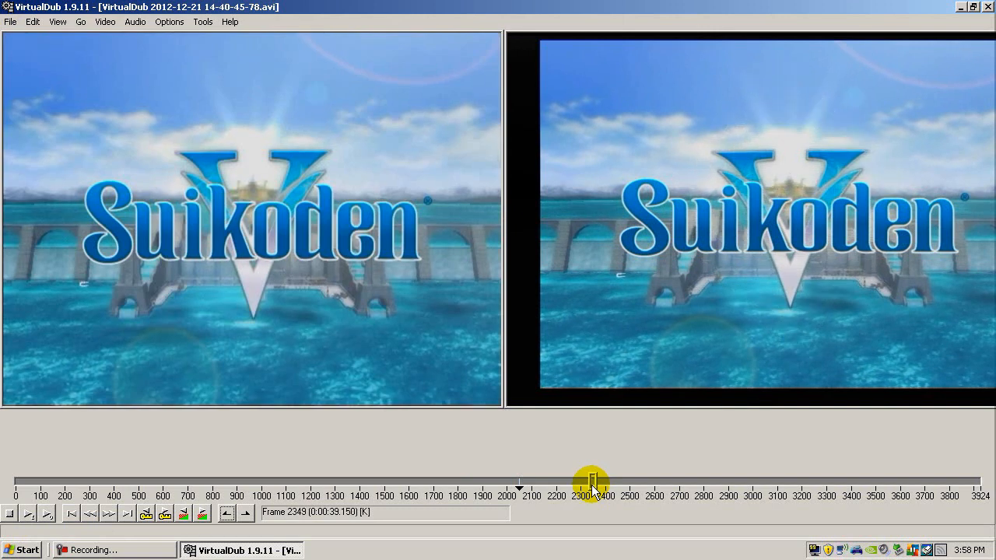
drag(591, 486, 593, 487)
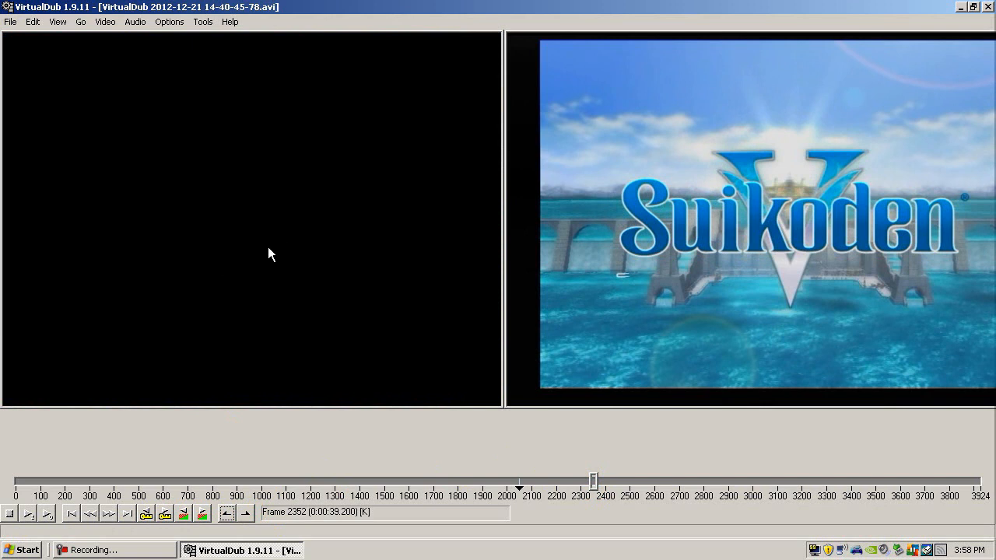
click(245, 513)
key(Delete)
Return to frame 0, delete the disabled yadif deinterlace filter from the video filter list, and accept the list
drag(566, 477, 16, 484)
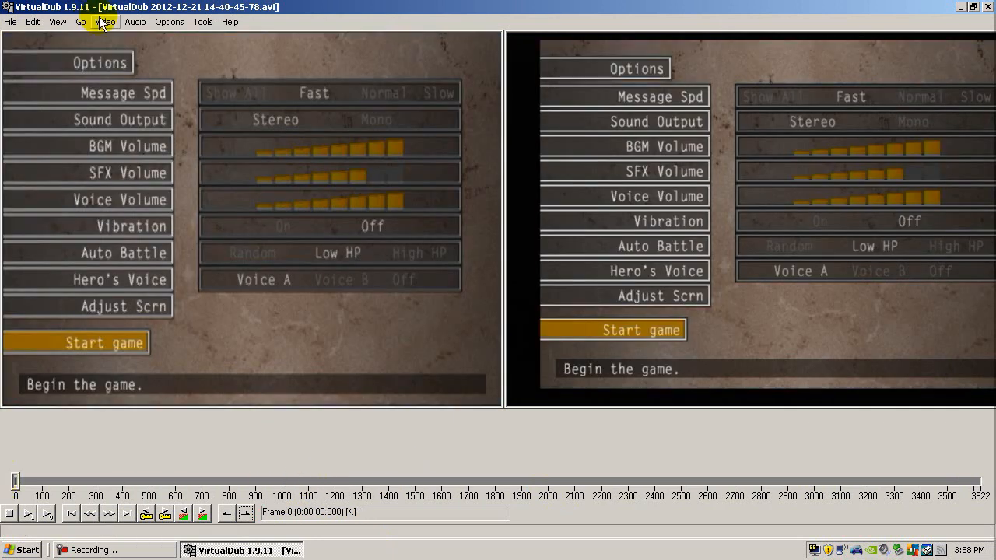
click(105, 21)
click(107, 35)
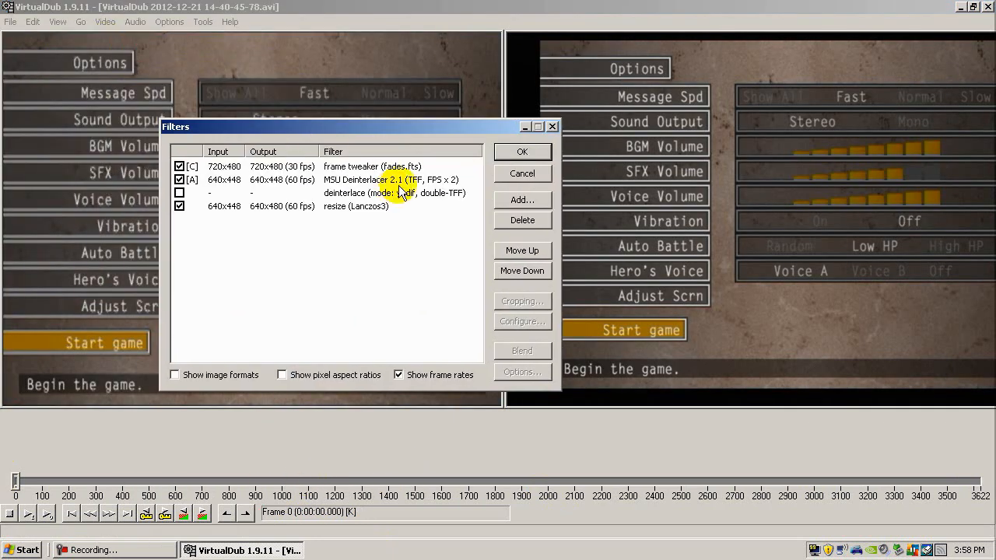
click(364, 178)
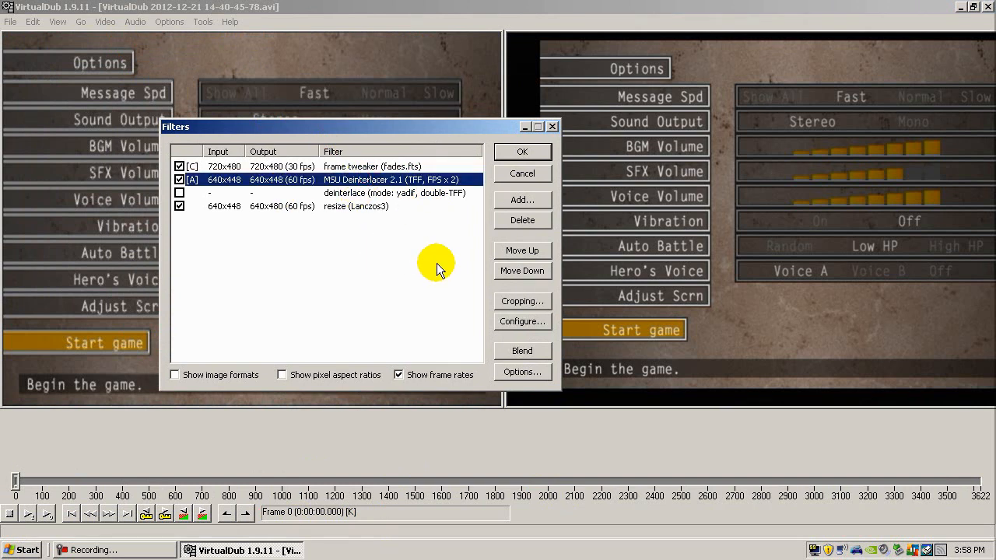
click(393, 193)
click(508, 220)
click(522, 152)
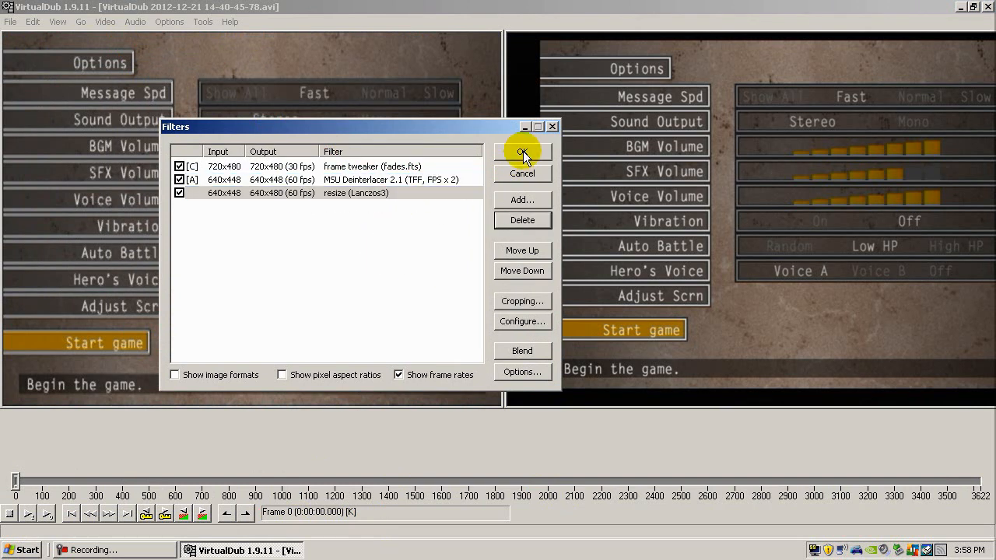
click(362, 167)
click(363, 182)
click(363, 199)
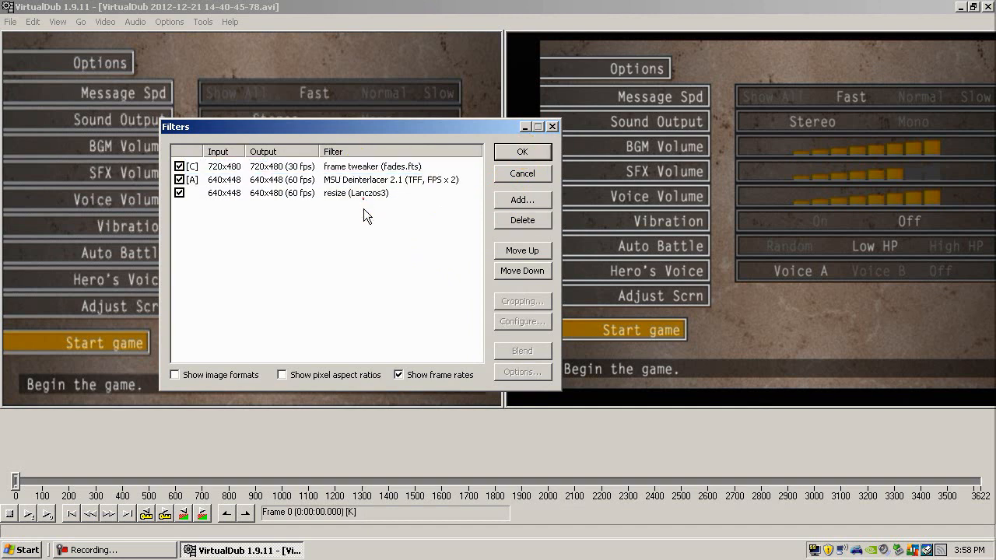
click(516, 154)
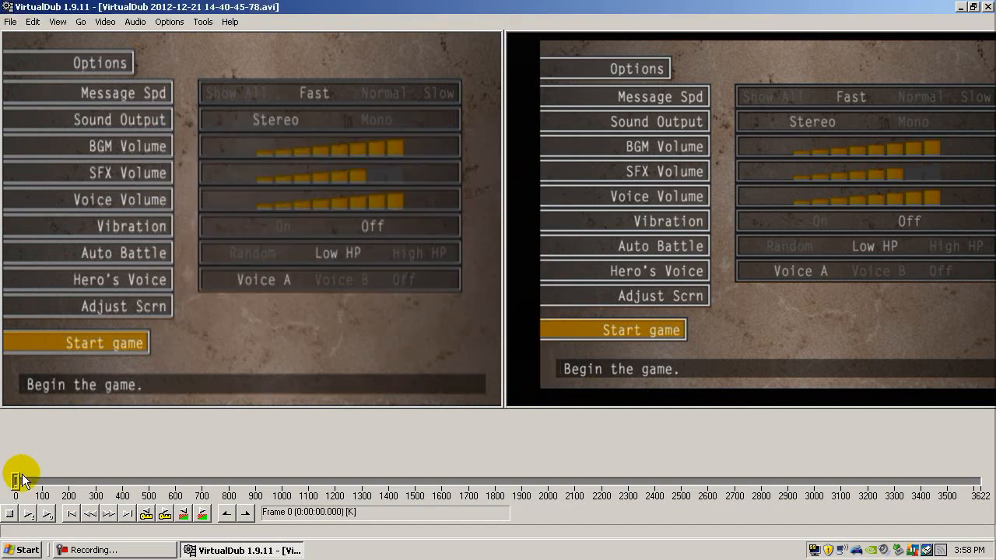
Go to frame 1430 and preview the filtered output from there in two short playback runs
drag(16, 481, 395, 484)
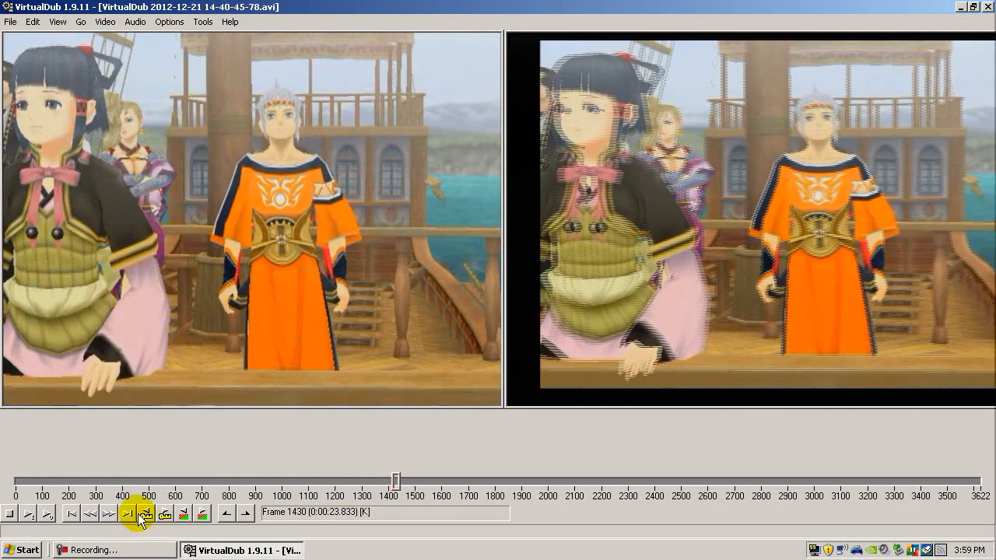
click(46, 514)
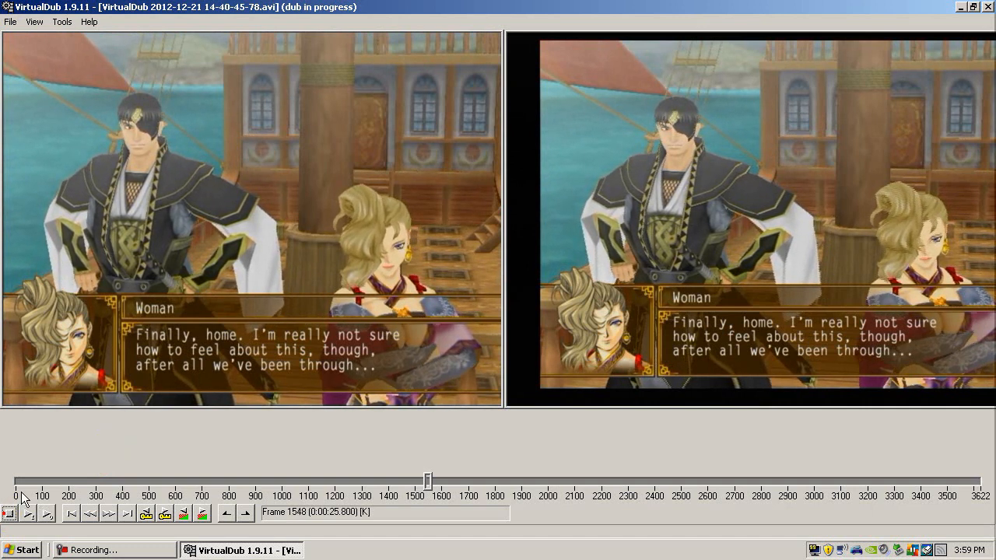
click(7, 515)
click(109, 406)
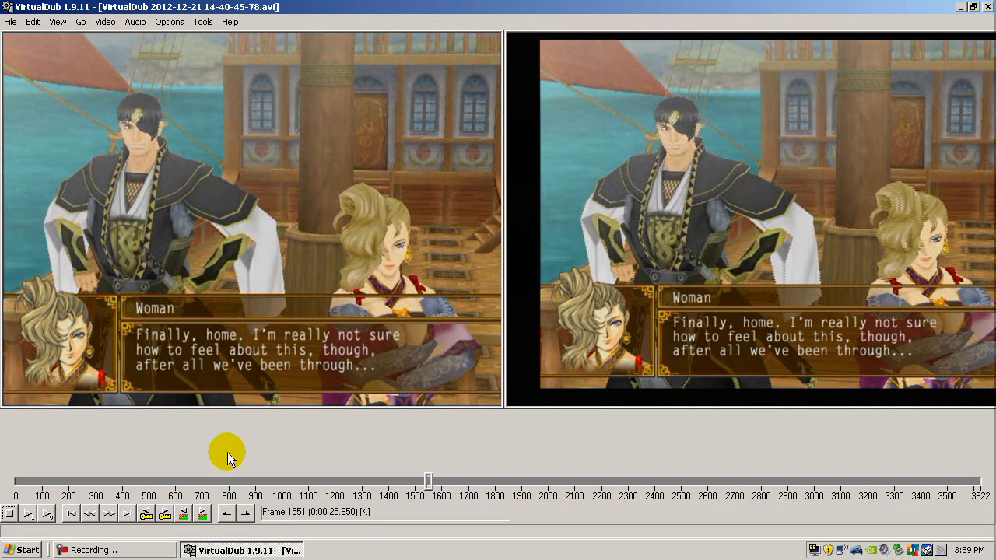
click(225, 105)
click(47, 513)
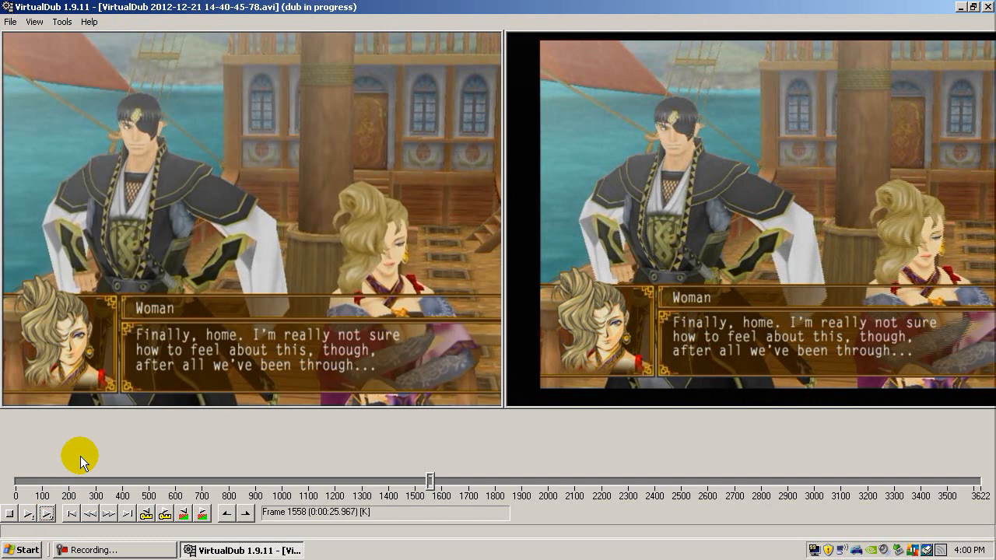
click(8, 515)
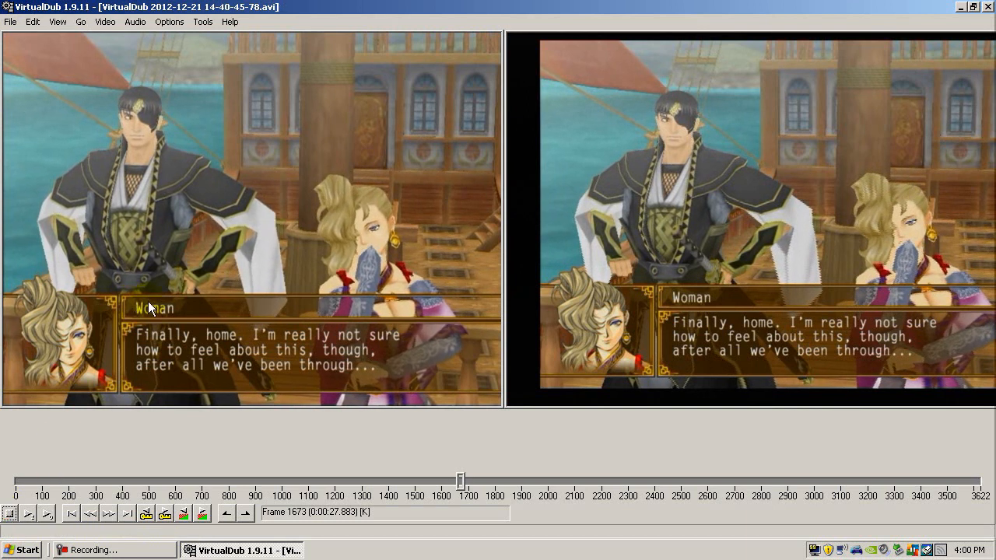
Check the video frame rate and color depth settings
click(105, 22)
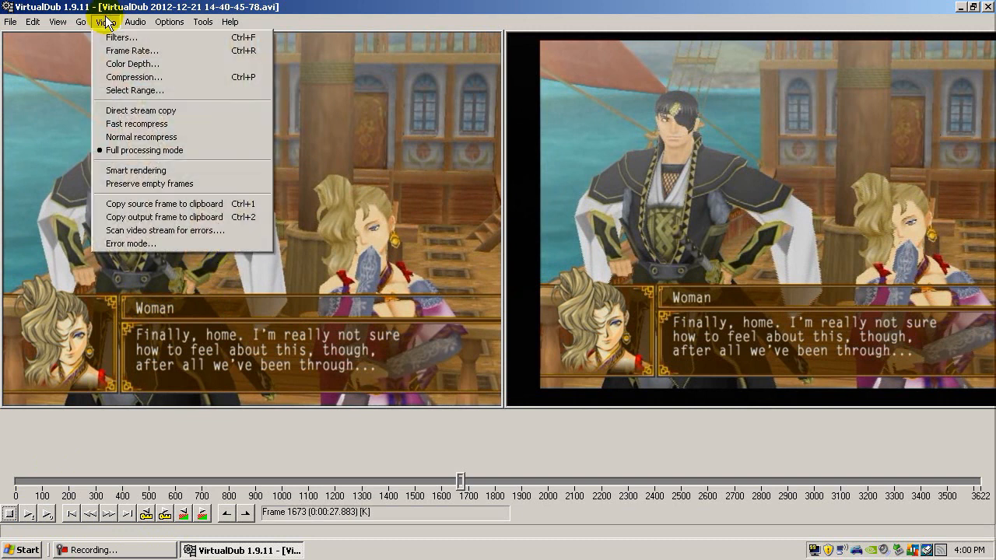
click(106, 51)
click(298, 263)
click(105, 22)
click(126, 63)
click(375, 277)
Choose the x264vfw - H.264/MPEG-4 AVC codec for video compression and open its configuration
click(105, 21)
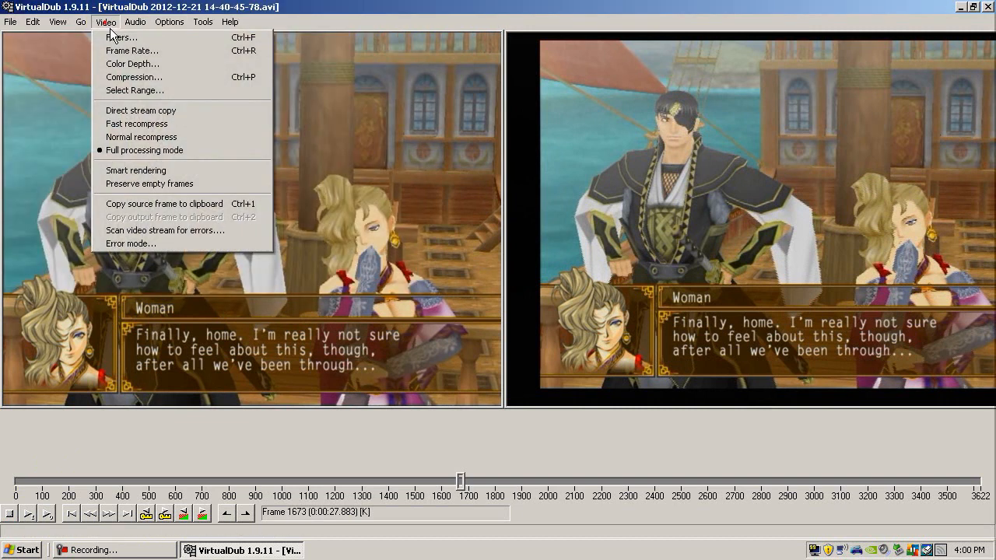
click(145, 78)
drag(210, 94, 212, 160)
click(137, 153)
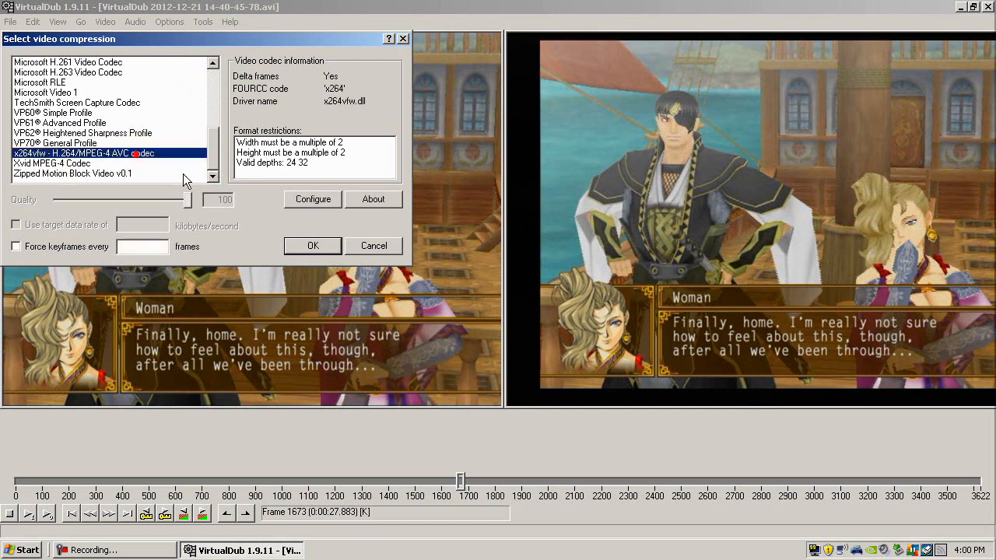
click(300, 202)
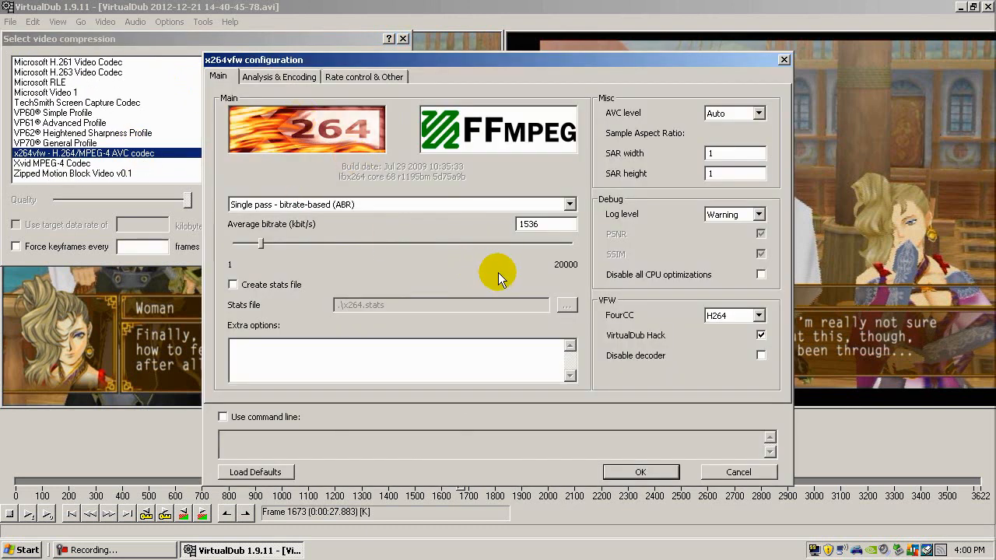
Review the codec's average bitrate and its rate control settings, including VBV initial occupancy
drag(551, 222, 509, 222)
click(364, 76)
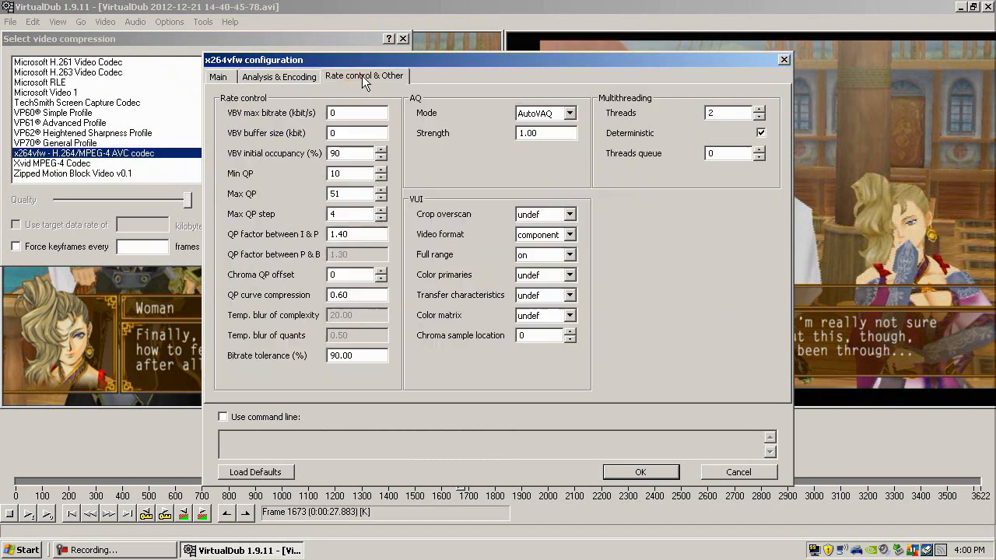
double_click(361, 153)
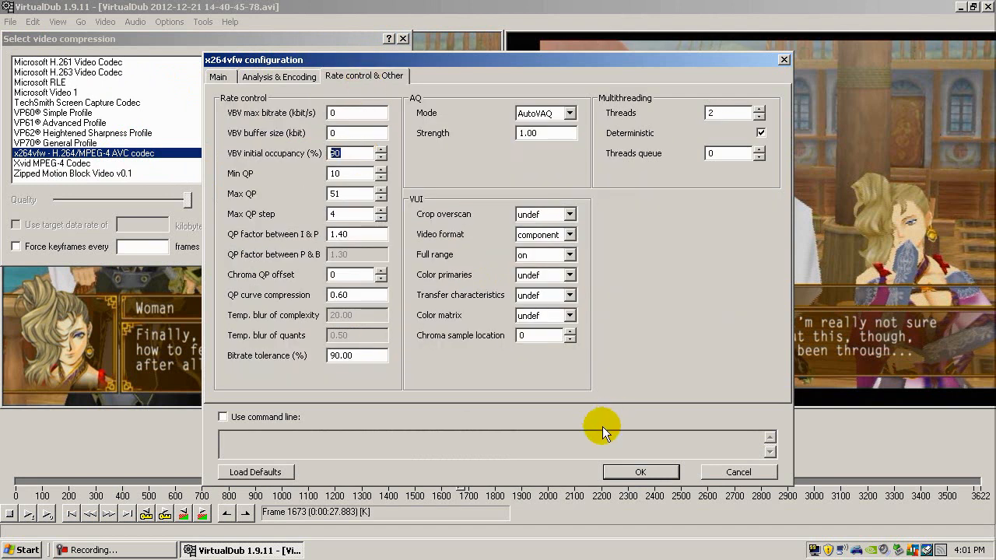
click(221, 77)
click(639, 473)
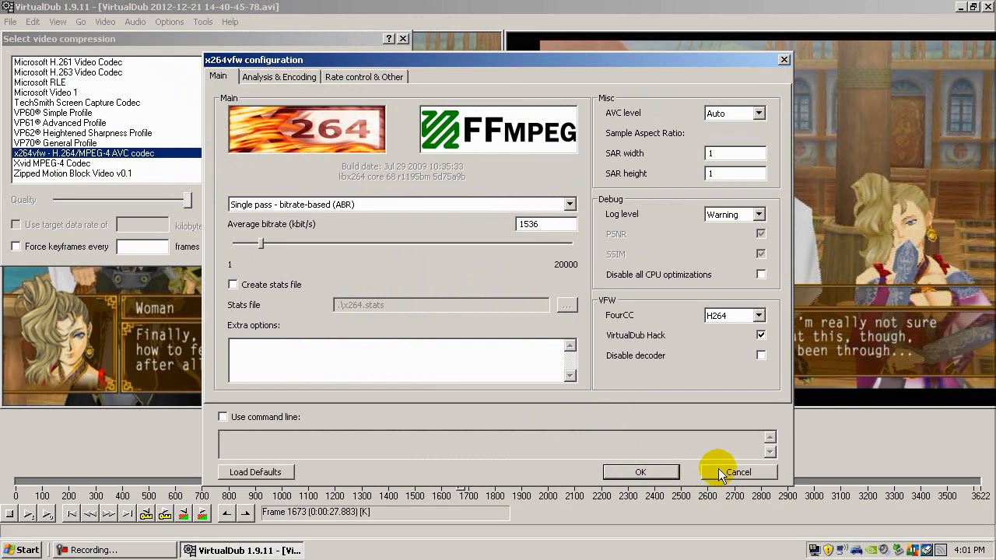
click(354, 76)
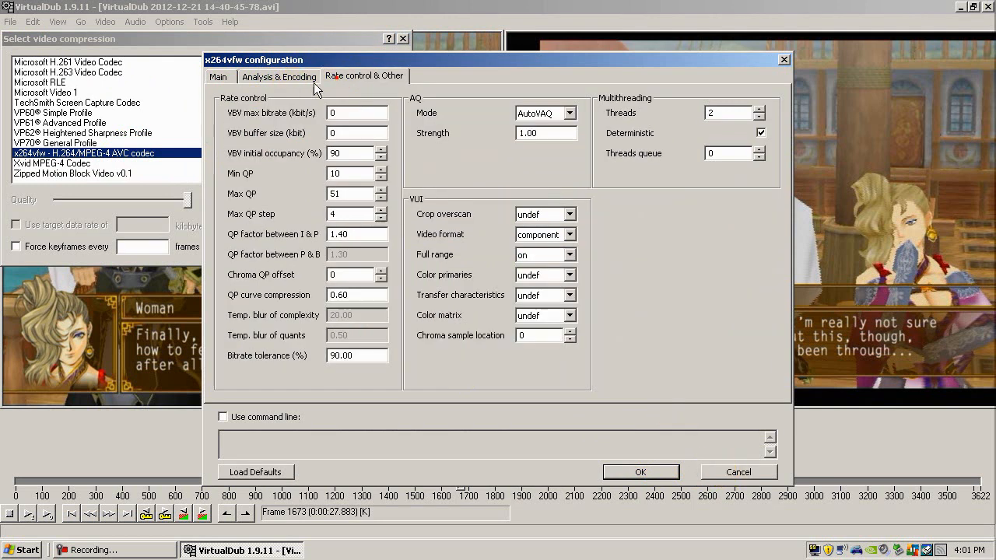
click(219, 79)
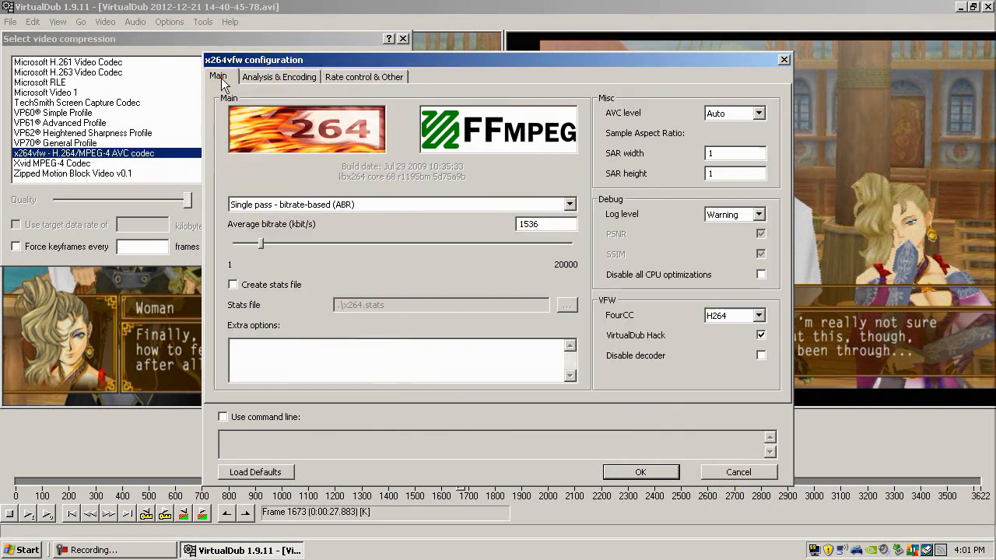
click(354, 77)
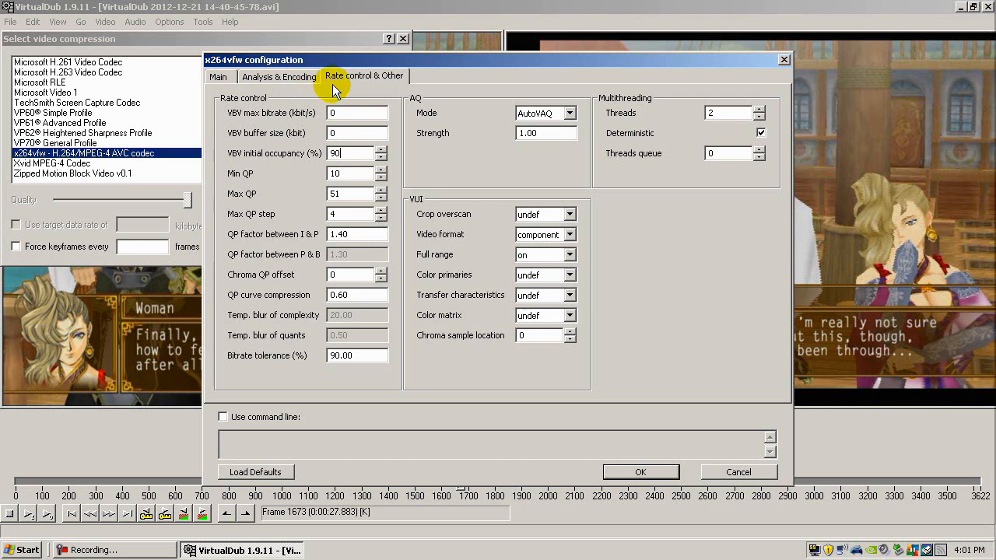
click(217, 76)
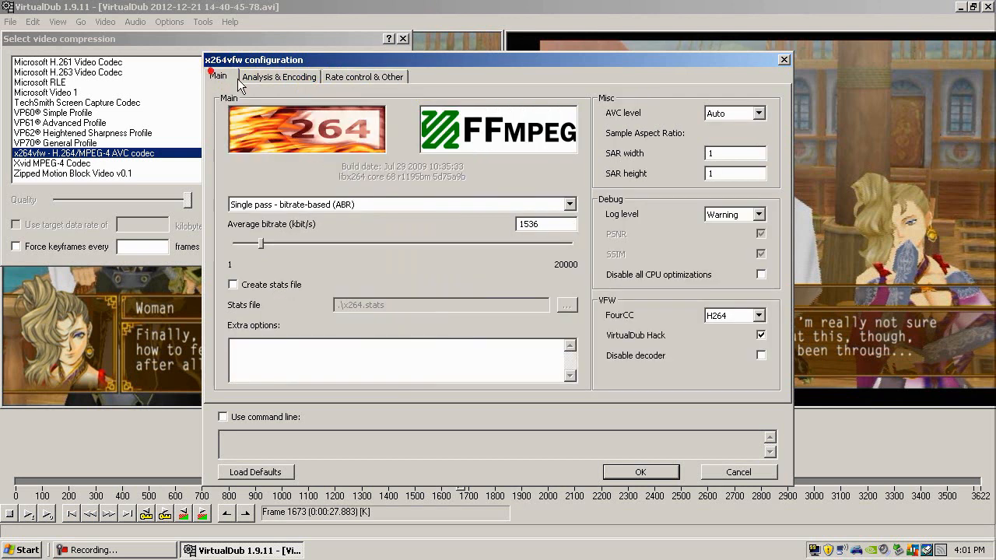
Recheck the average bitrate against the VBV initial occupancy, and accept the codec configuration and compression choice
click(540, 224)
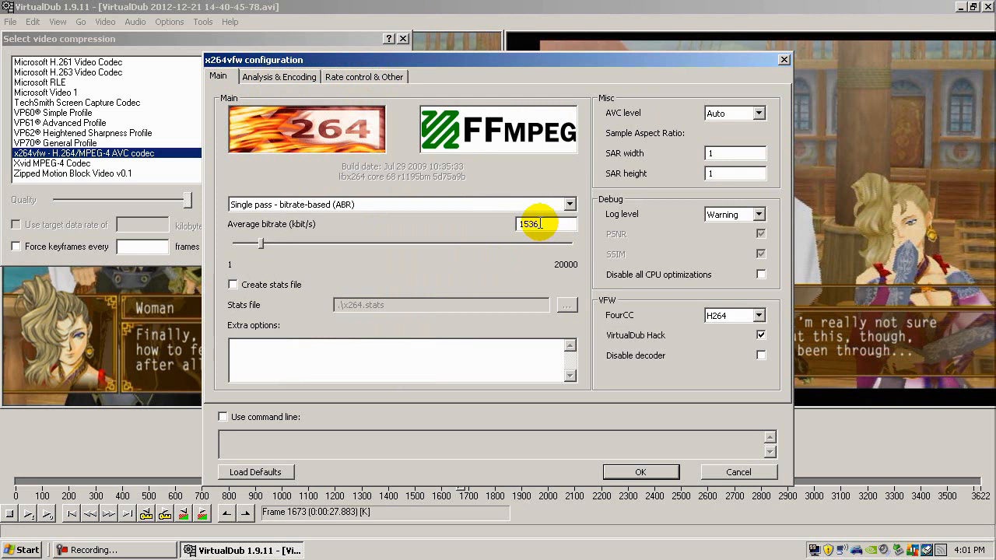
click(386, 81)
double_click(354, 153)
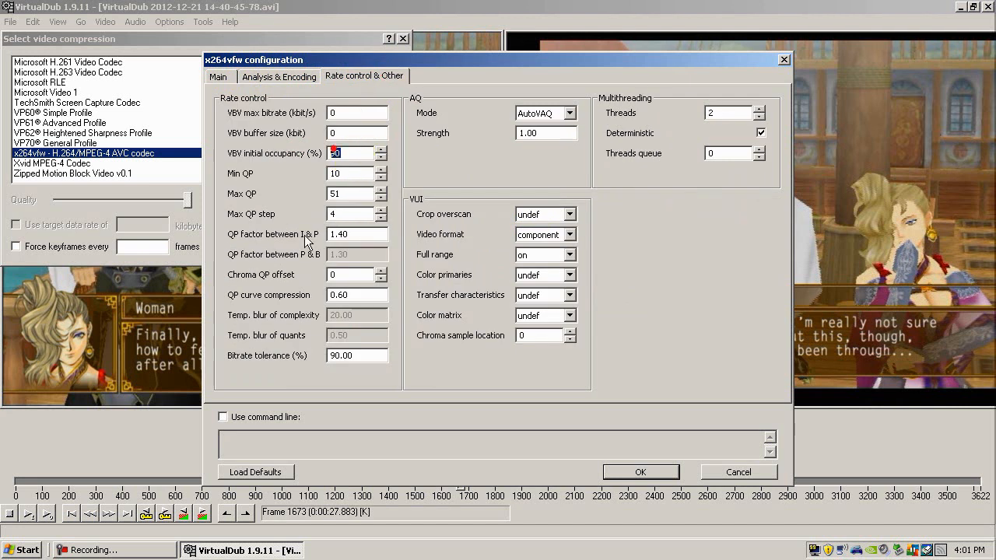
click(218, 77)
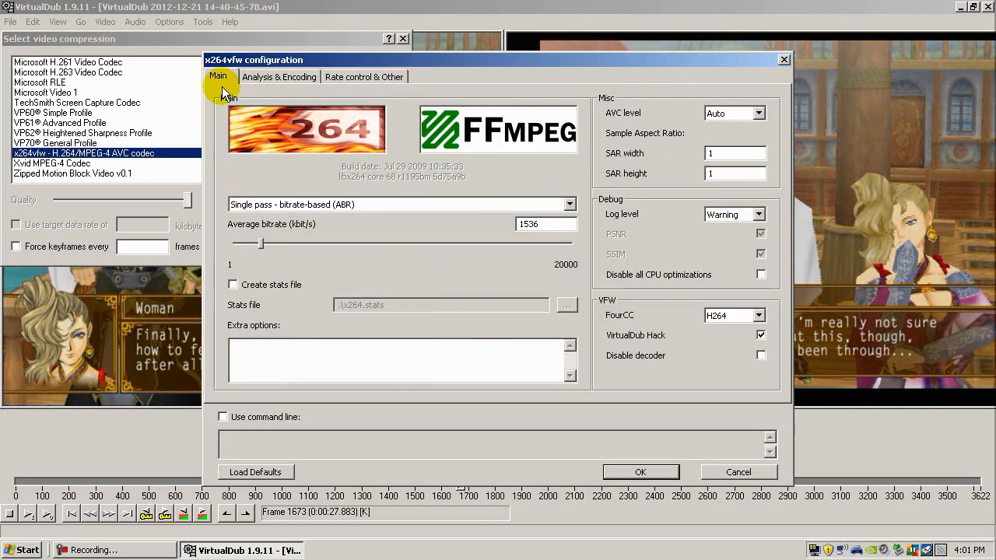
drag(596, 223, 527, 223)
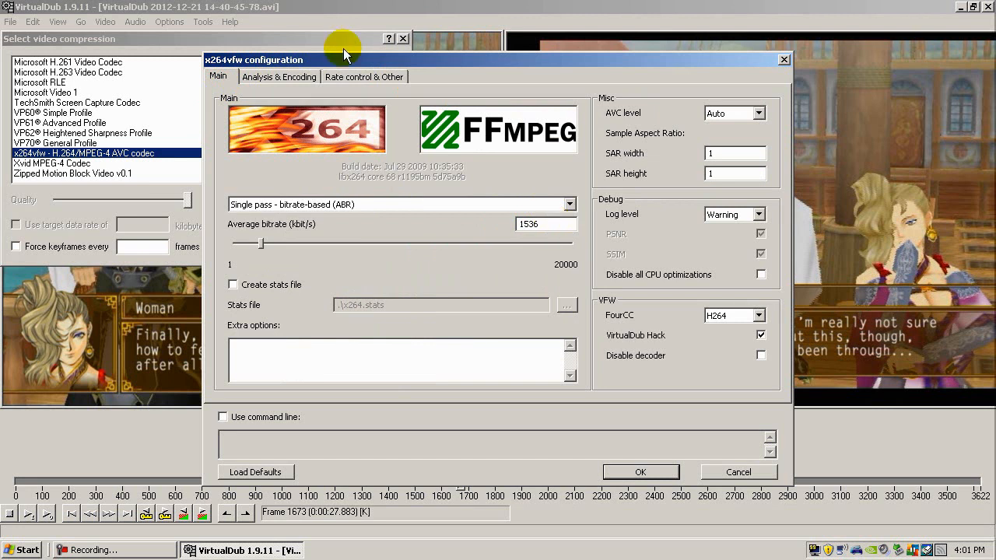
click(362, 76)
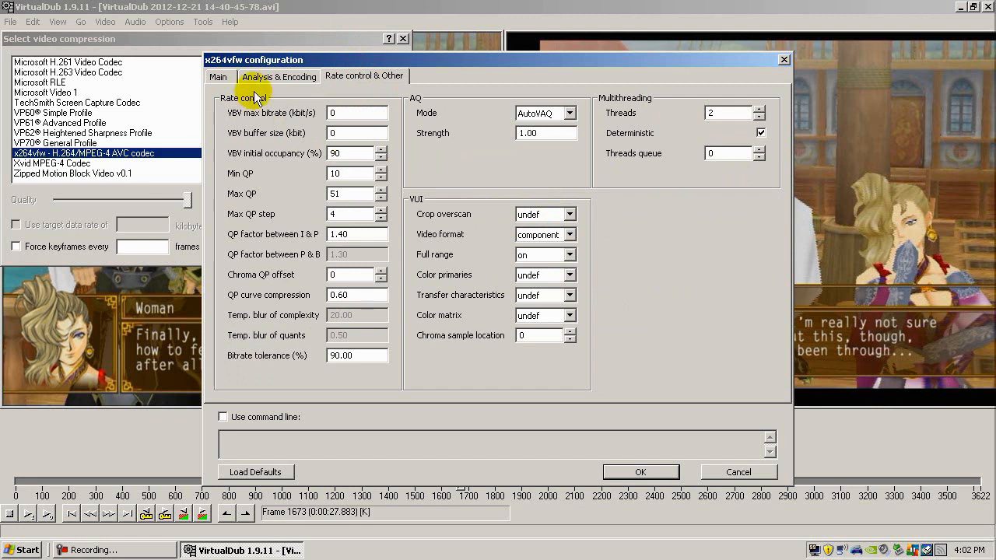
click(220, 76)
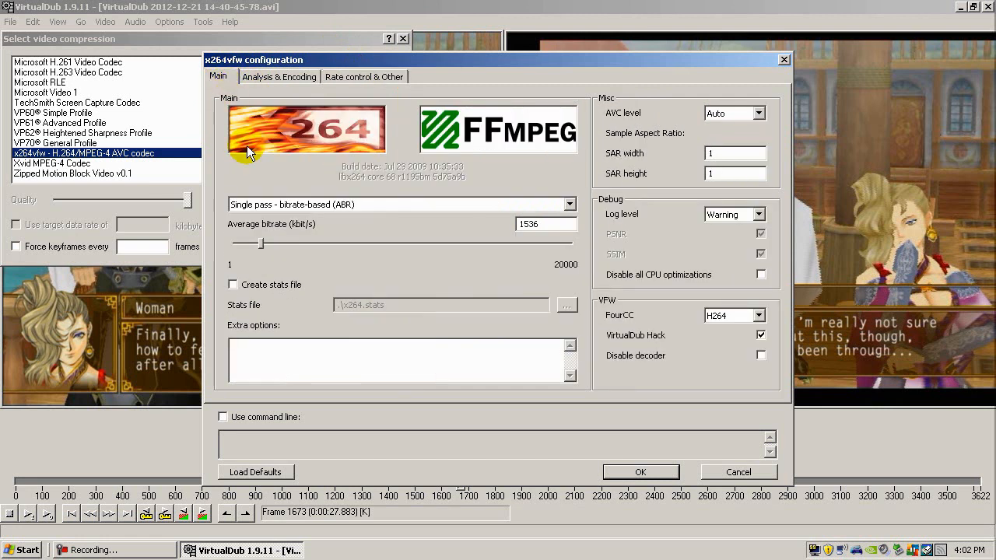
click(640, 470)
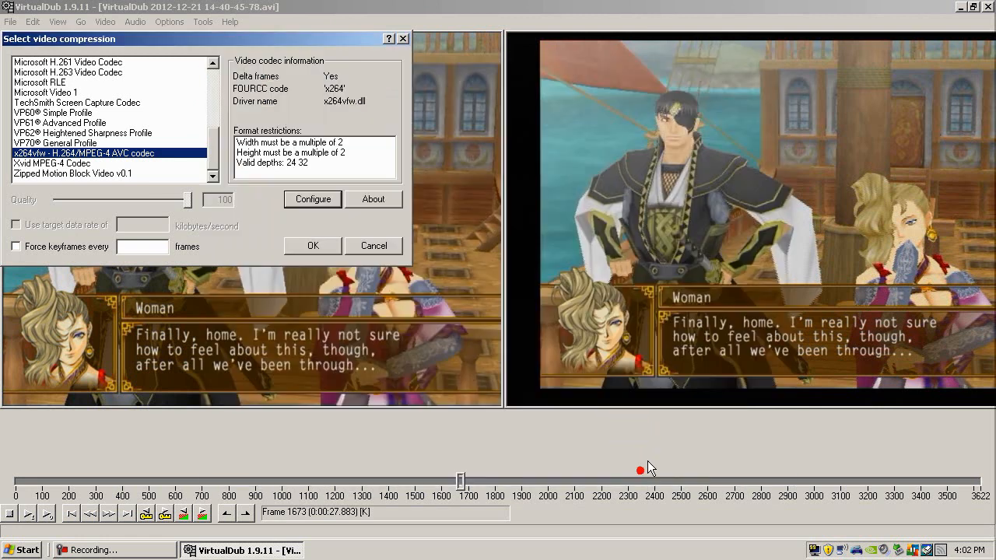
click(312, 246)
Switch the audio to full processing mode and review its conversion settings, keeping the sampling rate, precision and channels unchanged
click(106, 22)
mouse_move(132, 22)
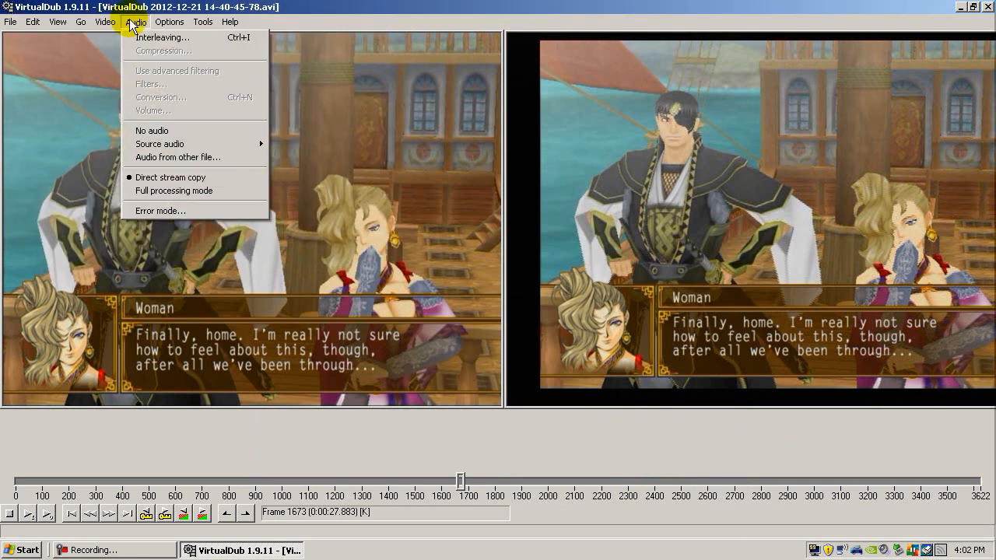
click(162, 190)
click(133, 22)
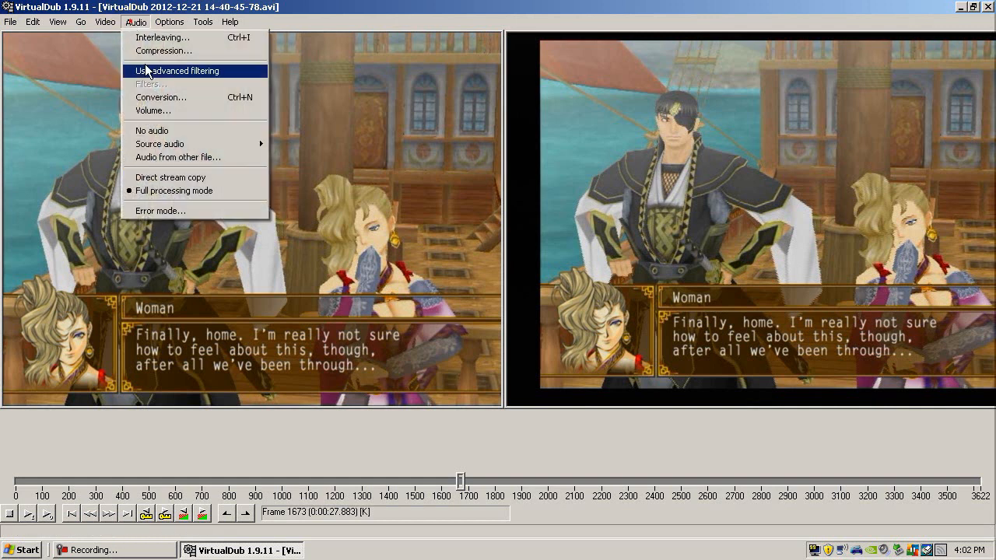
click(172, 99)
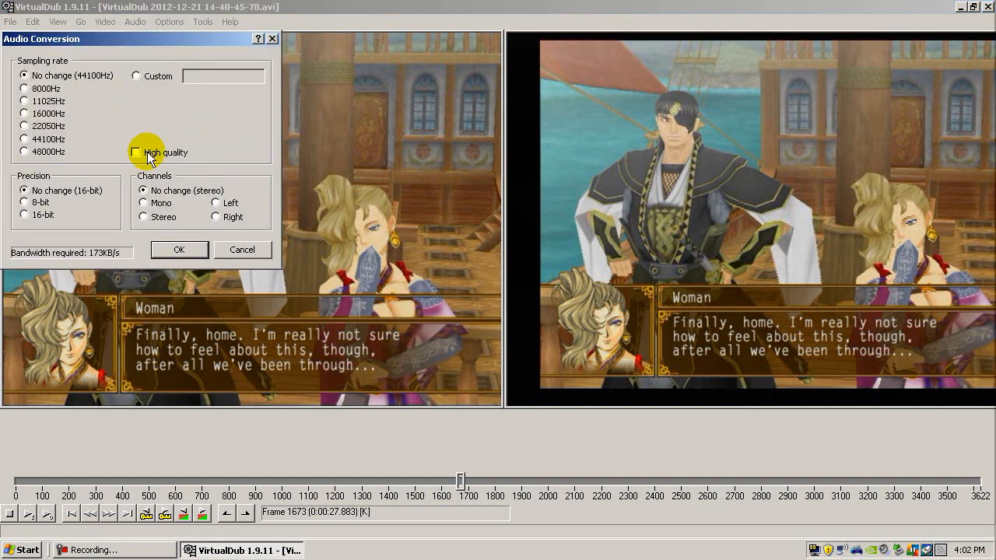
click(179, 249)
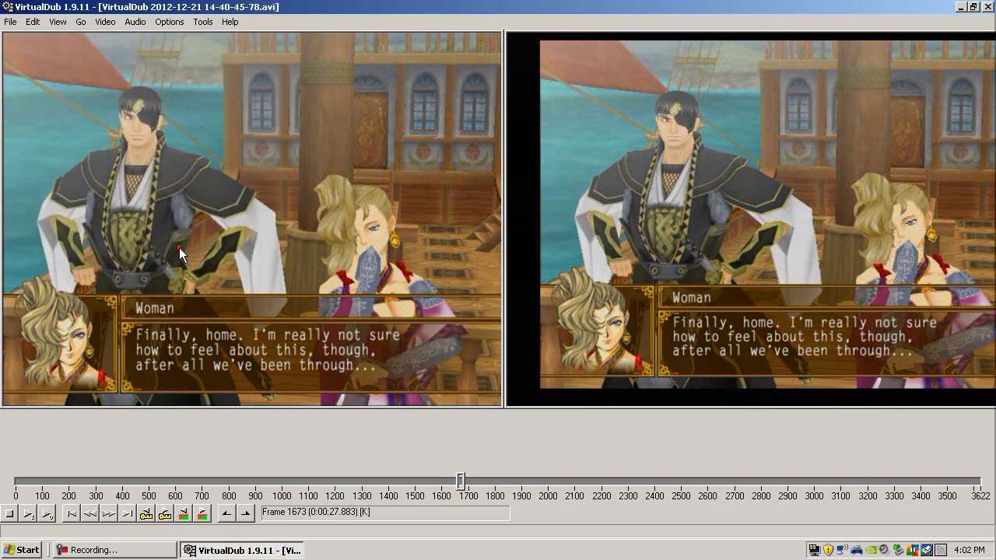
Set the audio compression to Lame MP3 at 44100 Hz, 128 kbps CBR, Stereo
click(136, 22)
click(147, 50)
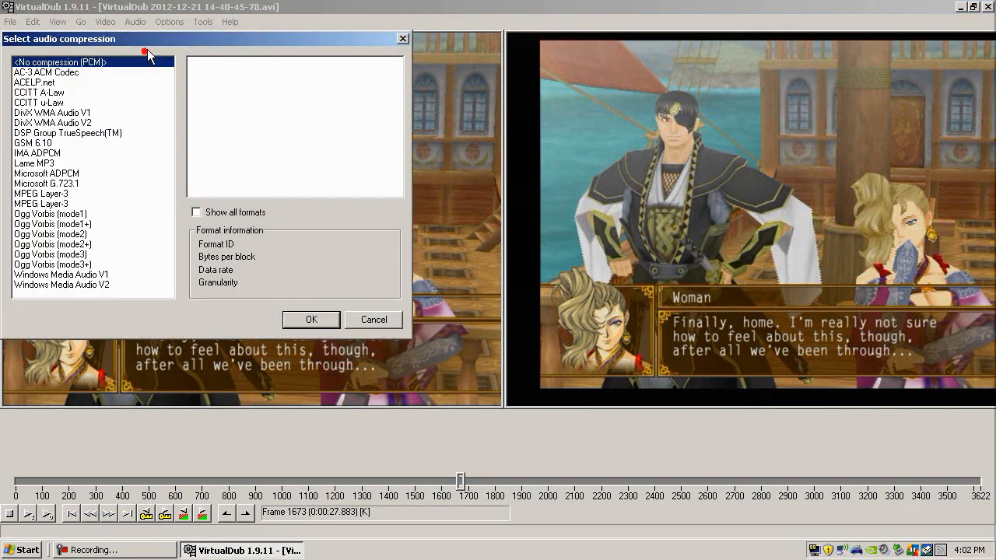
click(68, 165)
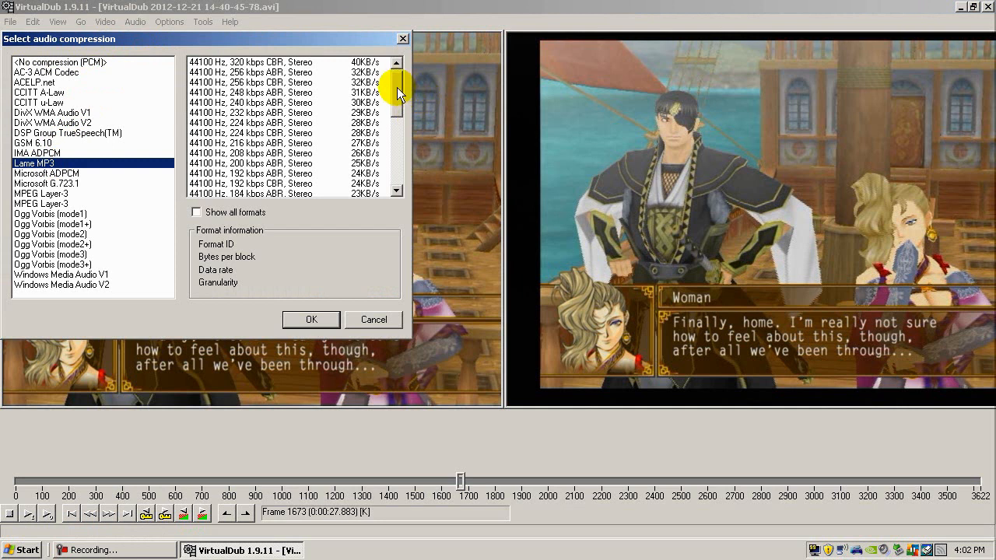
drag(397, 87, 396, 139)
click(286, 133)
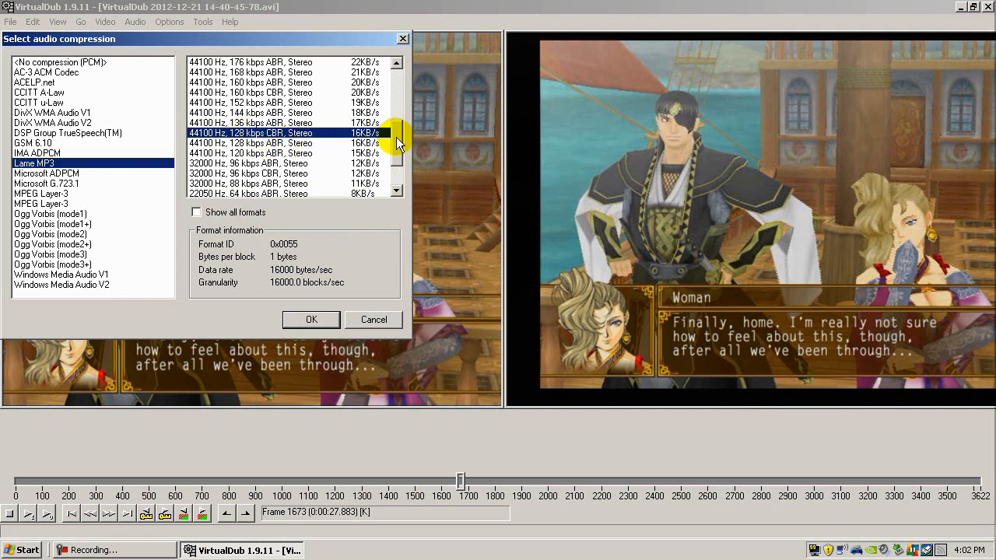
drag(345, 39, 478, 83)
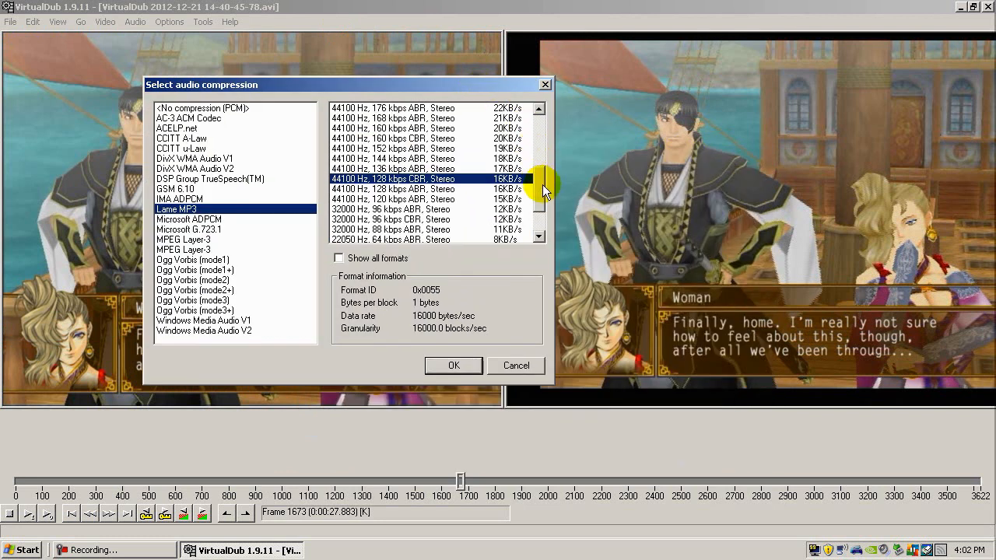
mouse_move(542, 184)
mouse_down()
mouse_move(542, 205)
mouse_move(537, 181)
mouse_up()
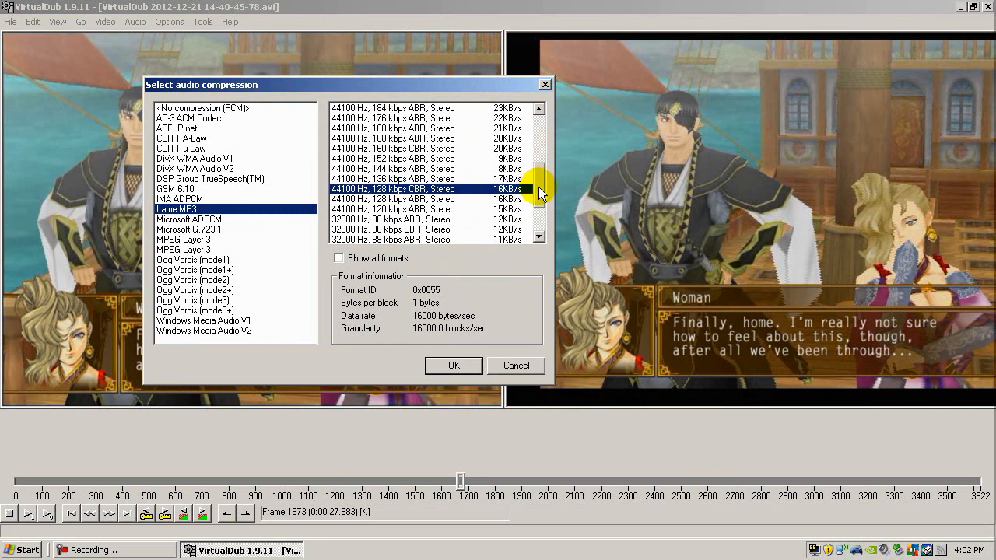
drag(539, 187, 540, 193)
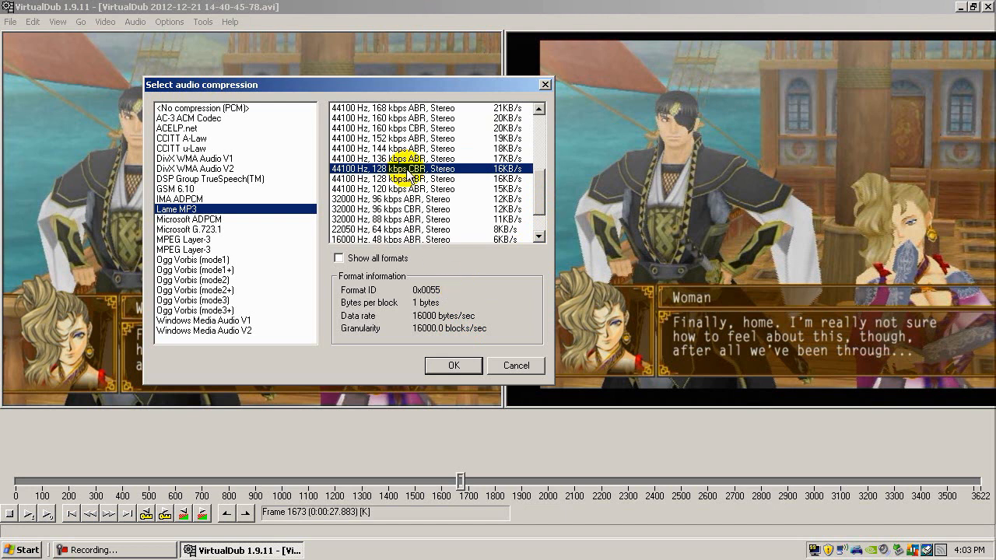
click(453, 365)
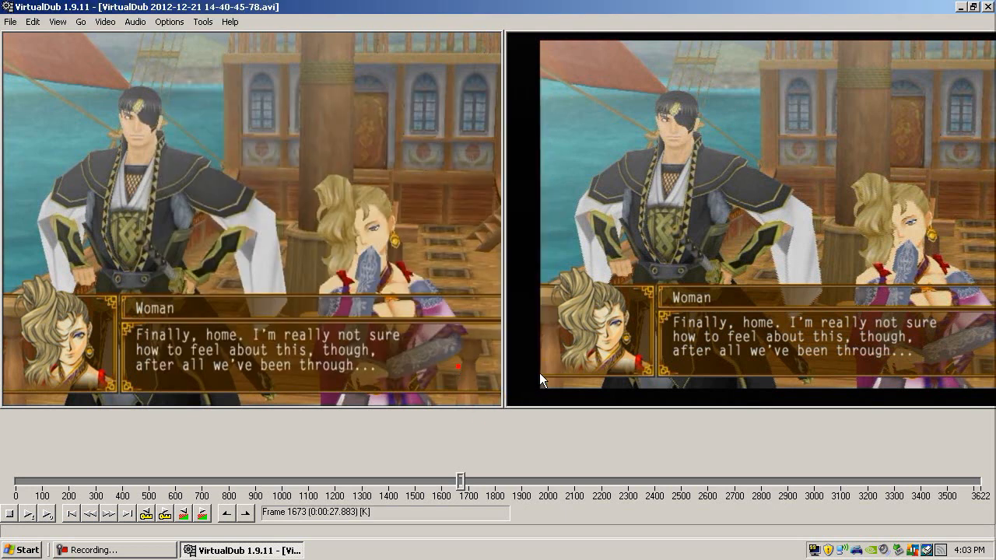
Try disabling the frame tweaker and MSU Deinterlacer so only the resize filter stays enabled, and discard the change
click(136, 22)
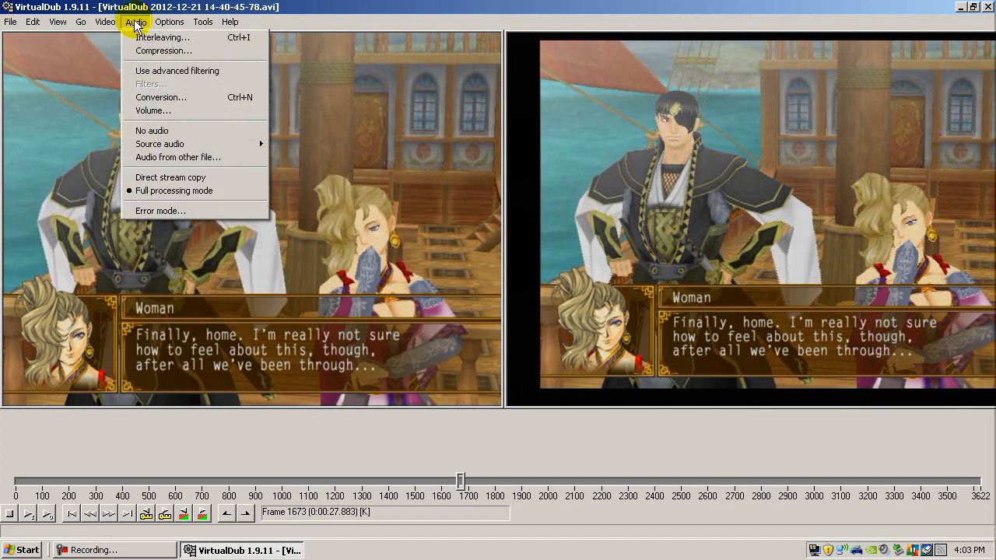
mouse_move(11, 22)
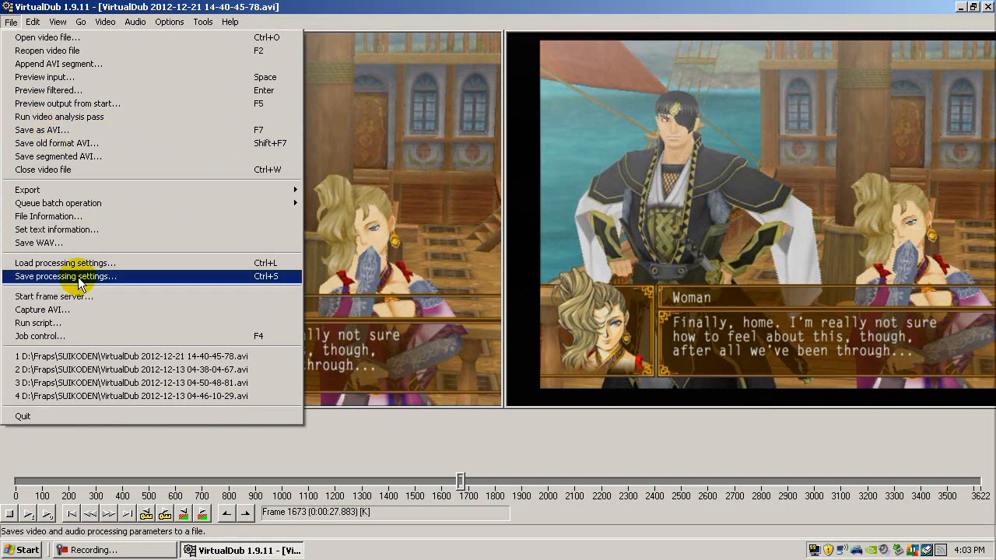
mouse_move(58, 21)
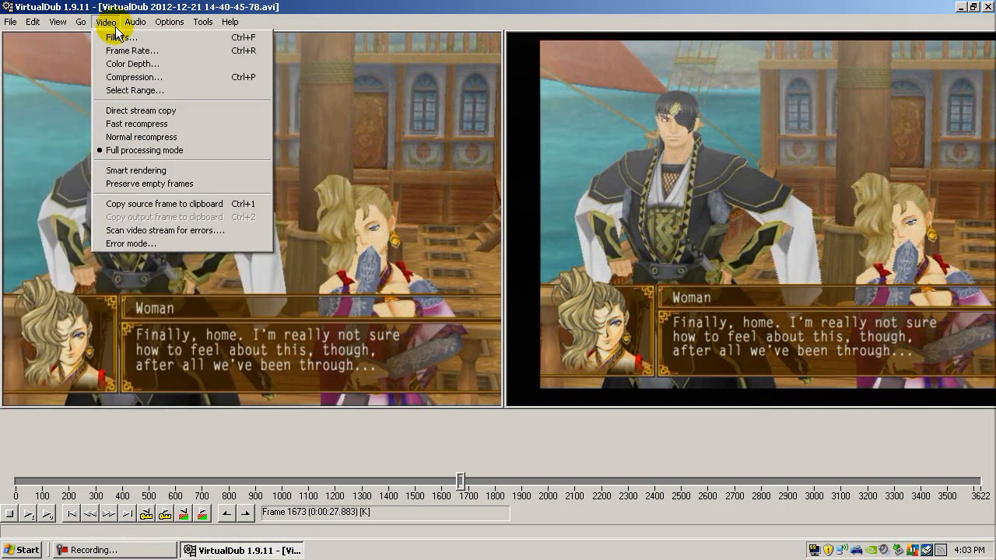
click(123, 36)
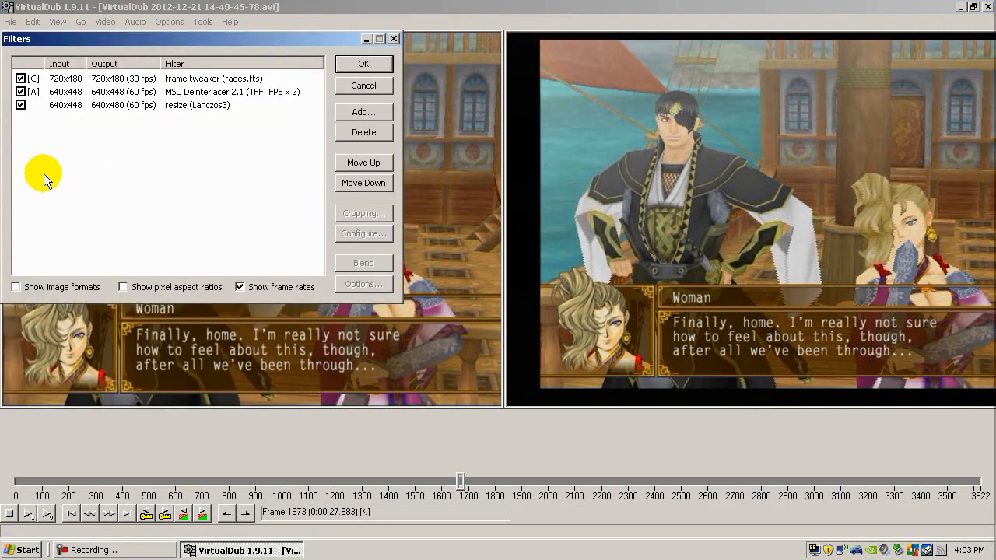
click(20, 92)
click(20, 79)
click(176, 105)
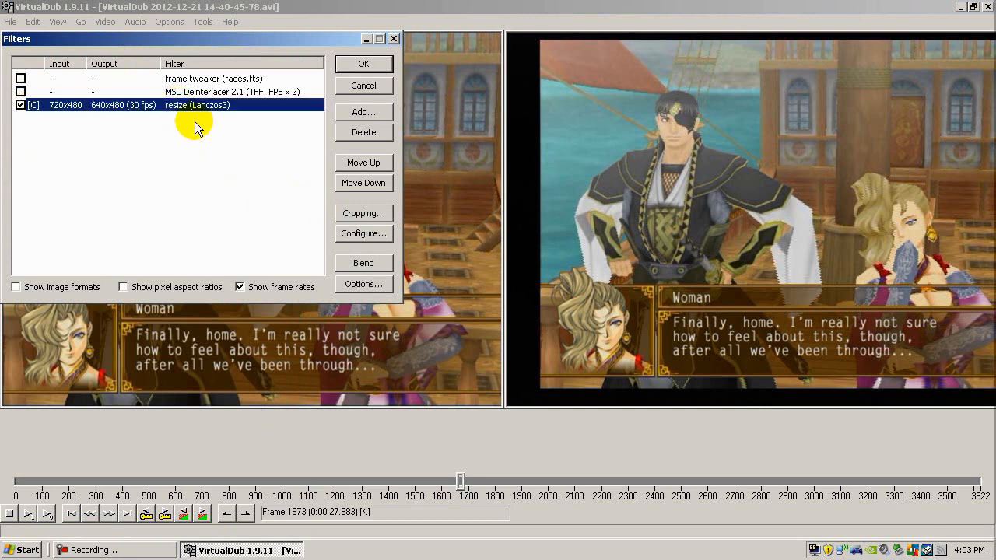
click(208, 78)
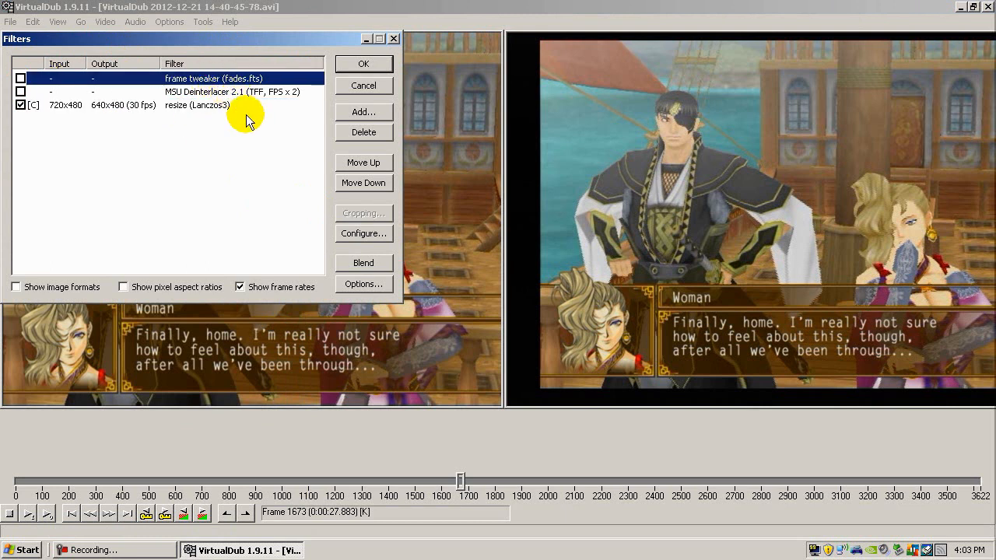
click(365, 90)
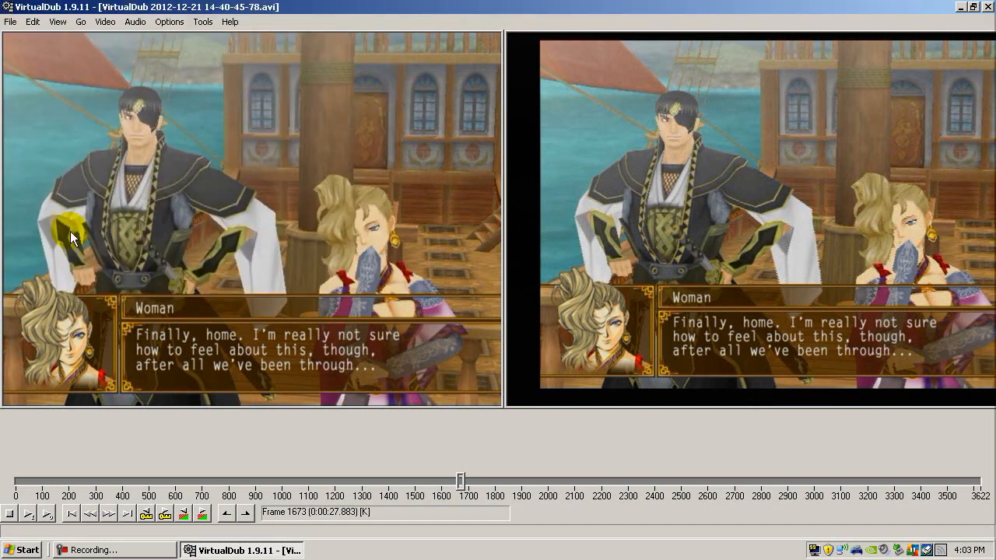
click(11, 21)
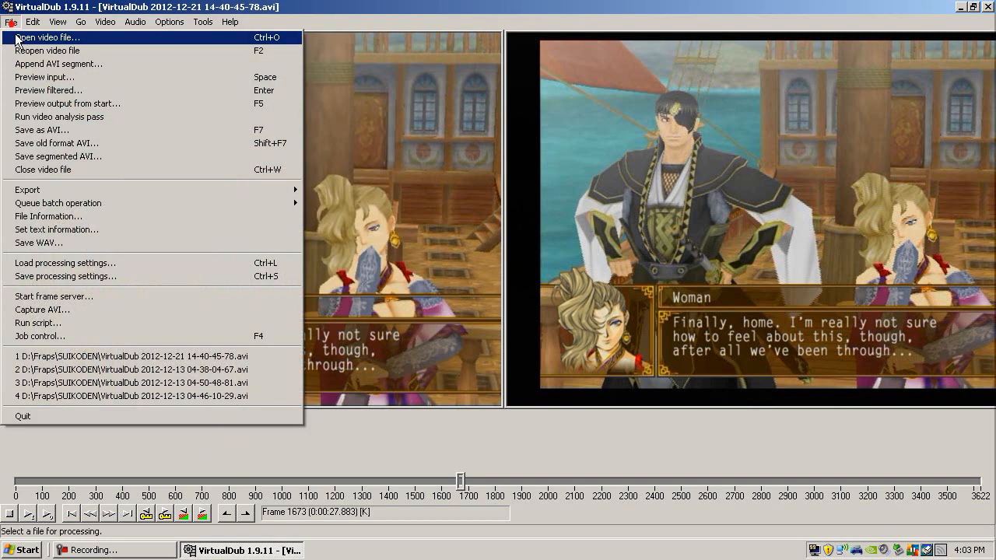
click(31, 35)
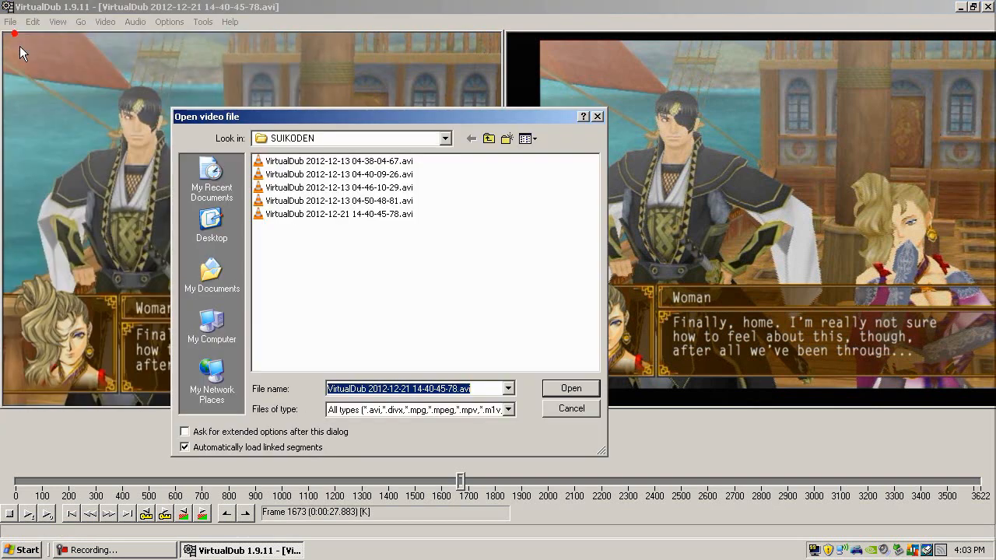
click(560, 401)
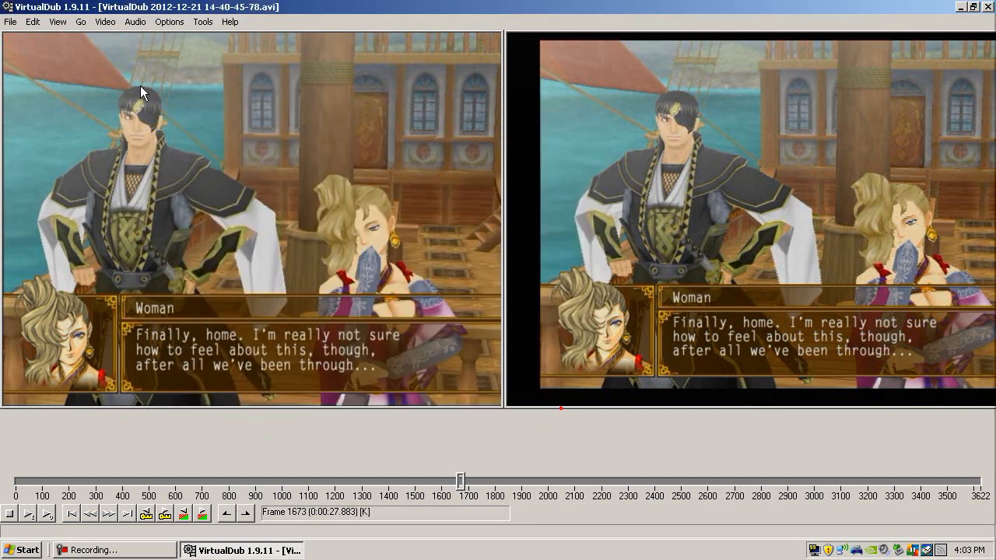
Try the filter list with only resize enabled, view the frame tweaker's script configuration, and discard the changes
click(107, 23)
click(109, 36)
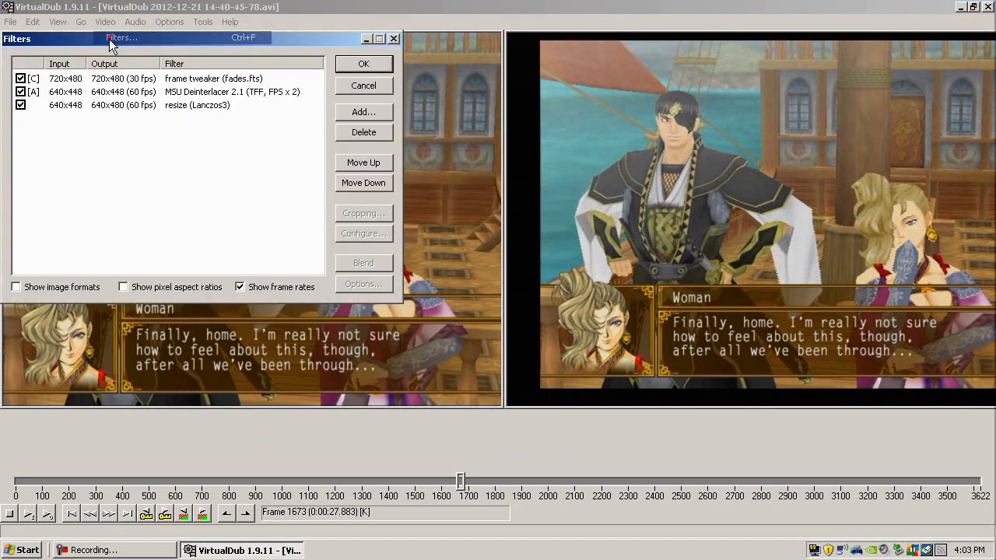
drag(113, 37, 184, 69)
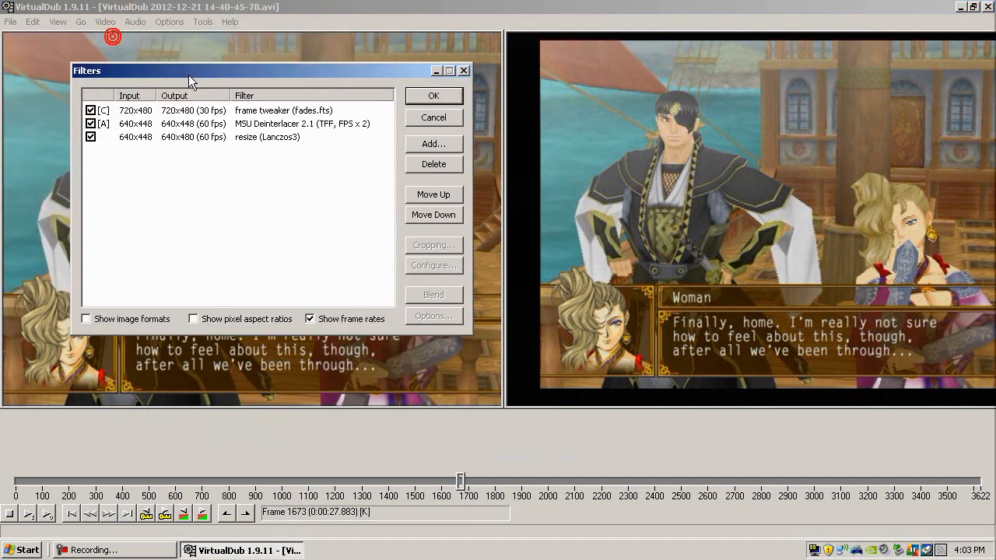
click(241, 138)
click(90, 123)
click(90, 110)
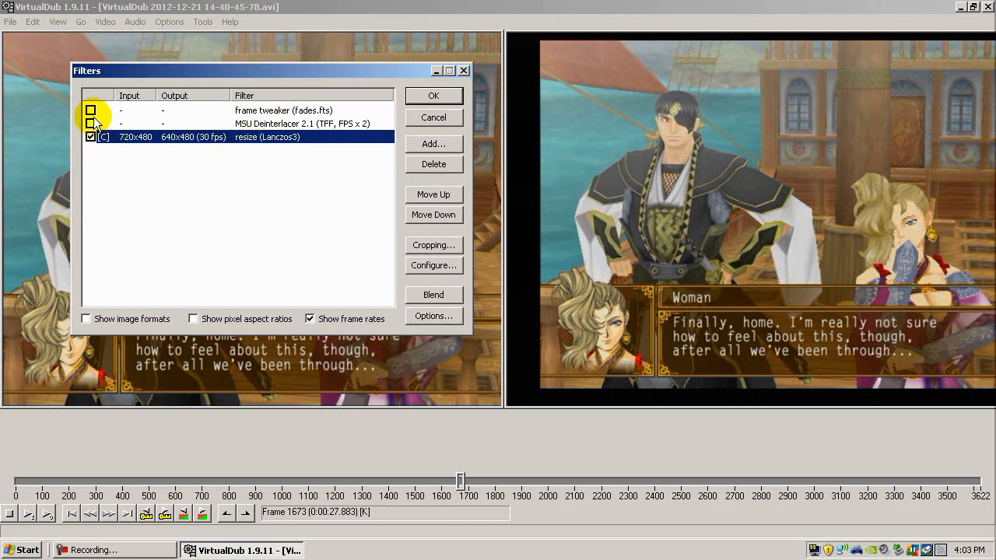
click(220, 110)
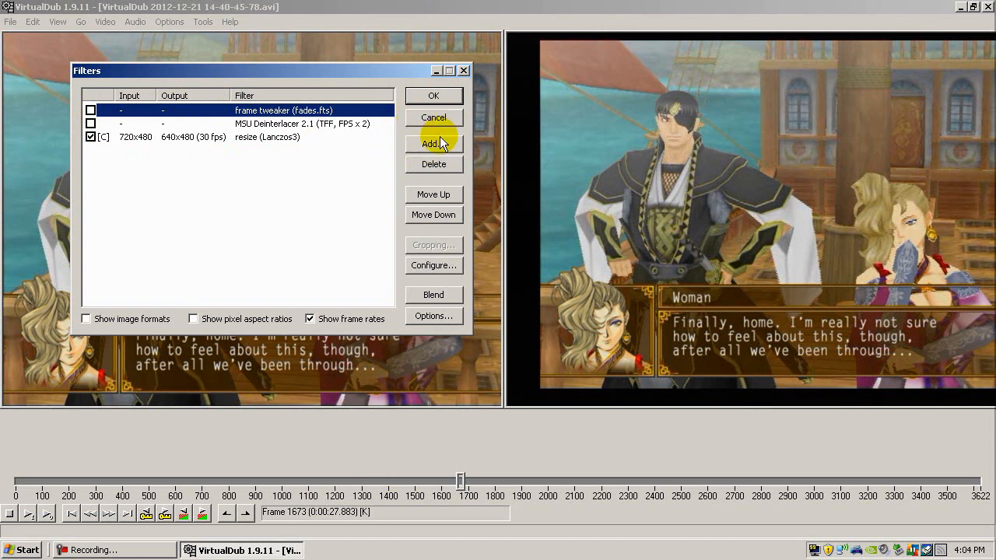
click(430, 266)
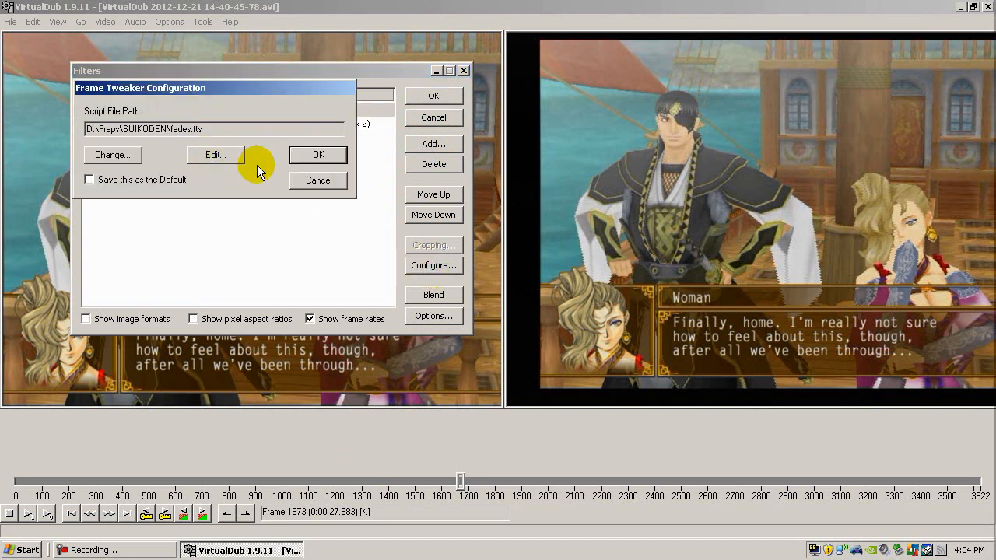
click(305, 179)
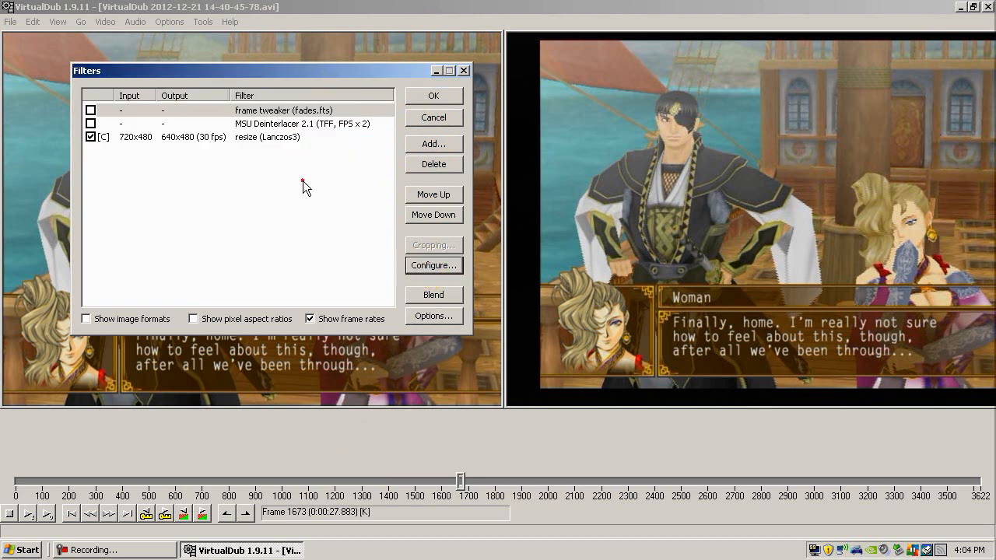
click(432, 119)
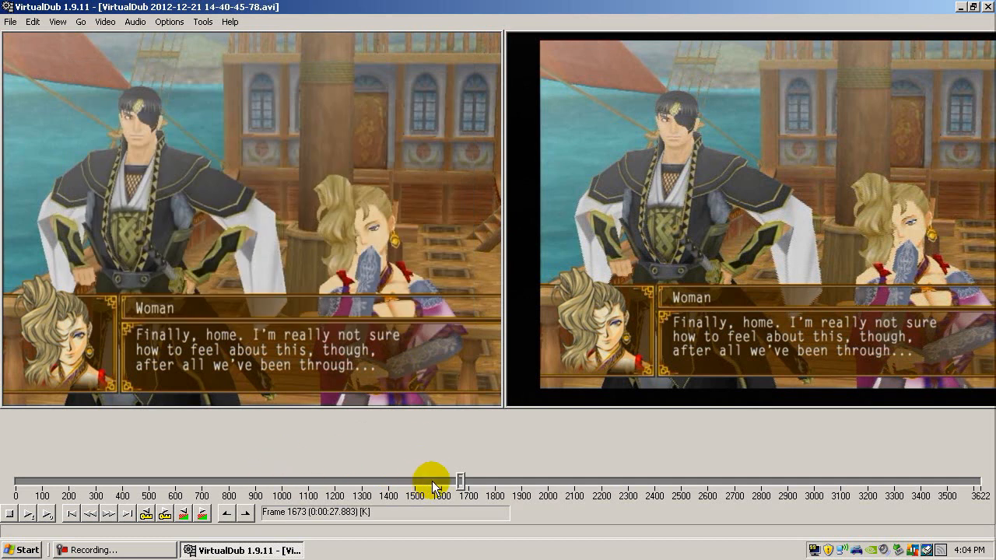
Go to frame 1658 and try disabling only the frame tweaker filter, discarding the change
mouse_move(459, 479)
mouse_down()
mouse_move(573, 480)
mouse_move(535, 494)
mouse_move(515, 492)
mouse_move(517, 479)
mouse_move(457, 481)
mouse_up()
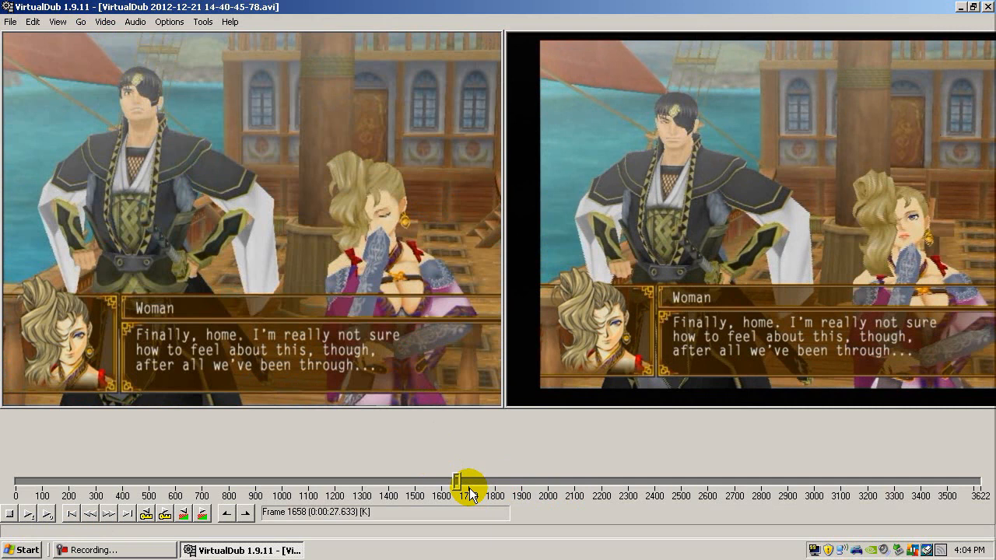
click(111, 29)
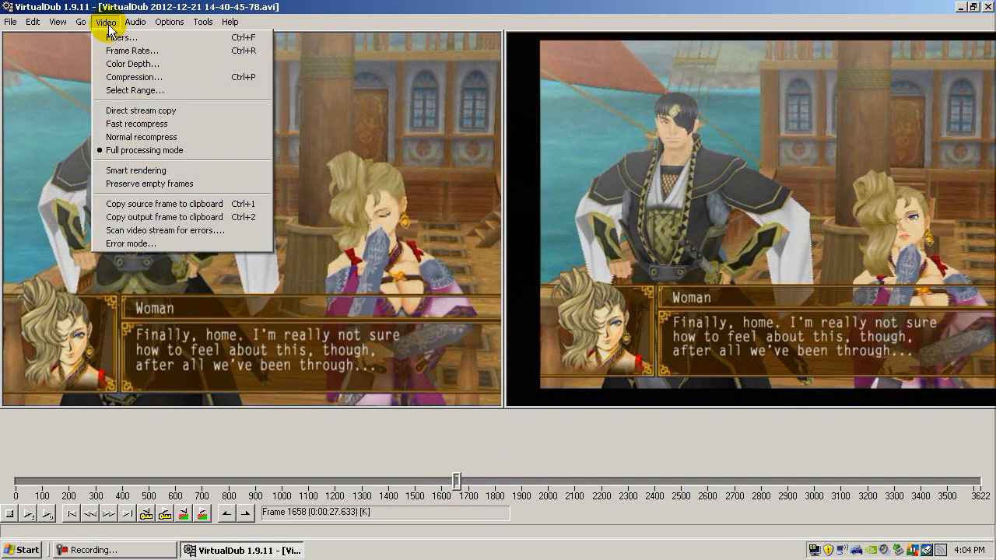
click(115, 39)
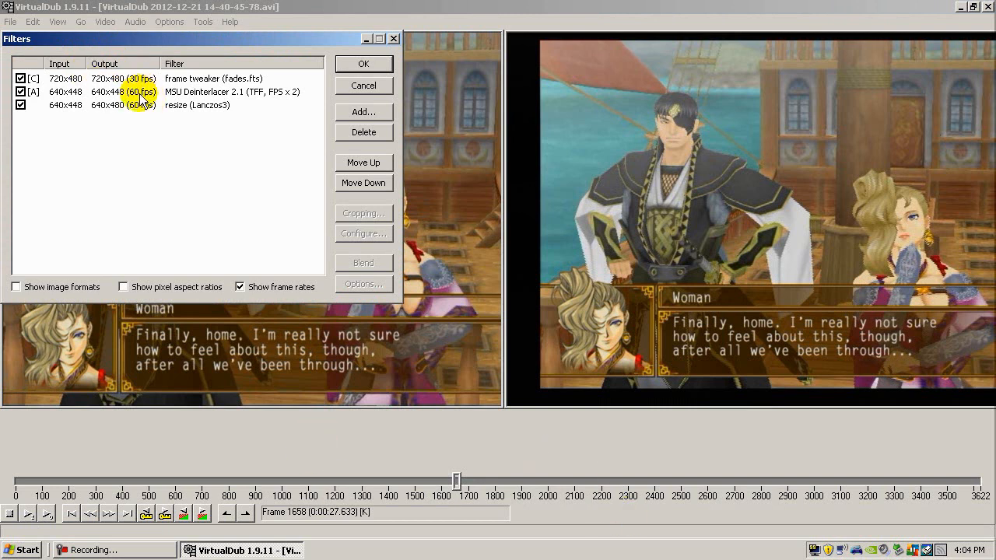
click(20, 78)
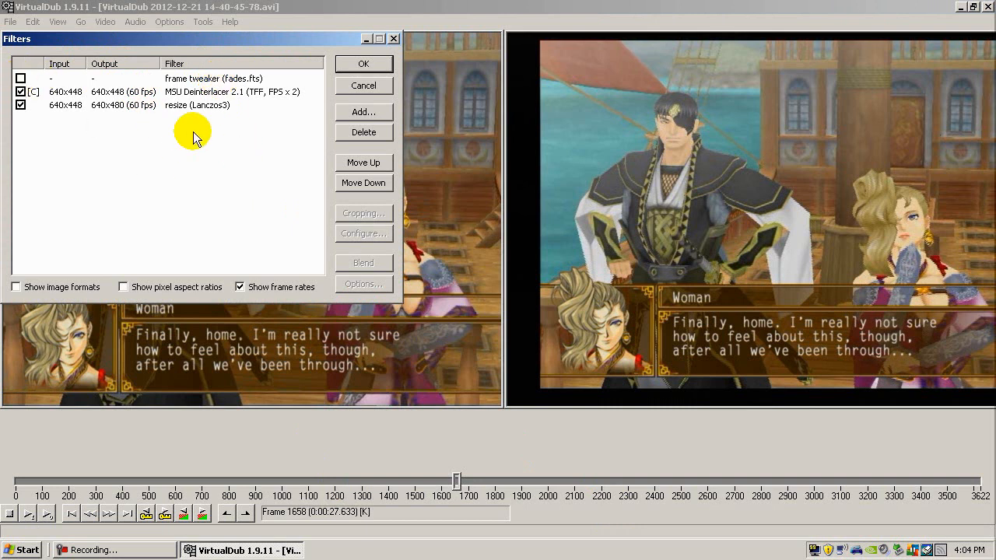
click(190, 92)
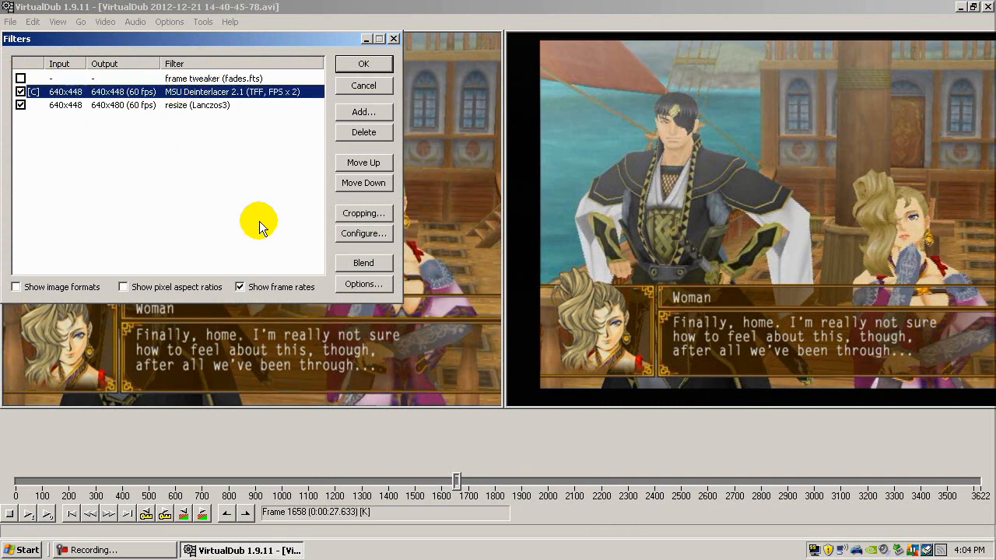
click(363, 85)
Go to frame 0, turn off the frame tweaker filter, and view the MSU Deinterlacer's cropping without changing it
drag(457, 490, 12, 478)
click(105, 22)
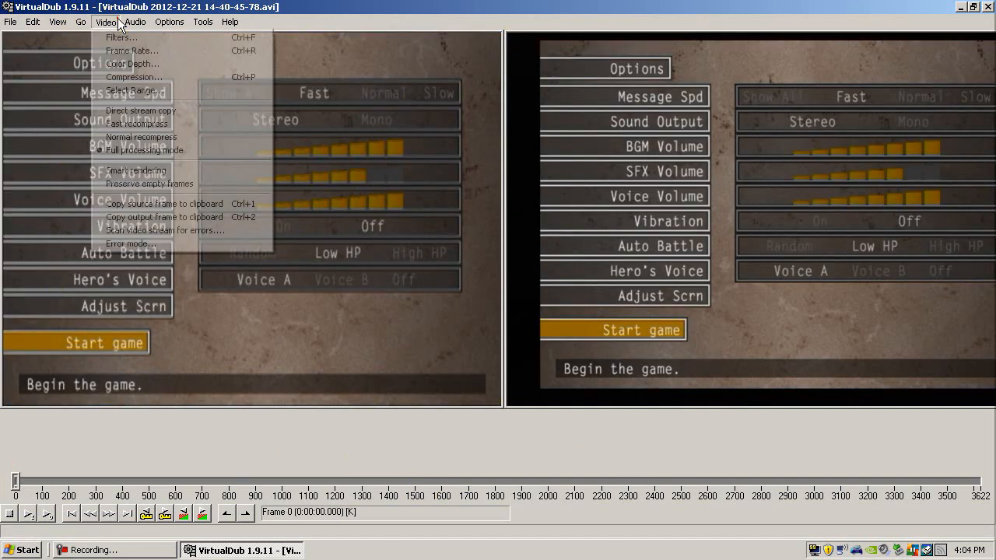
click(117, 34)
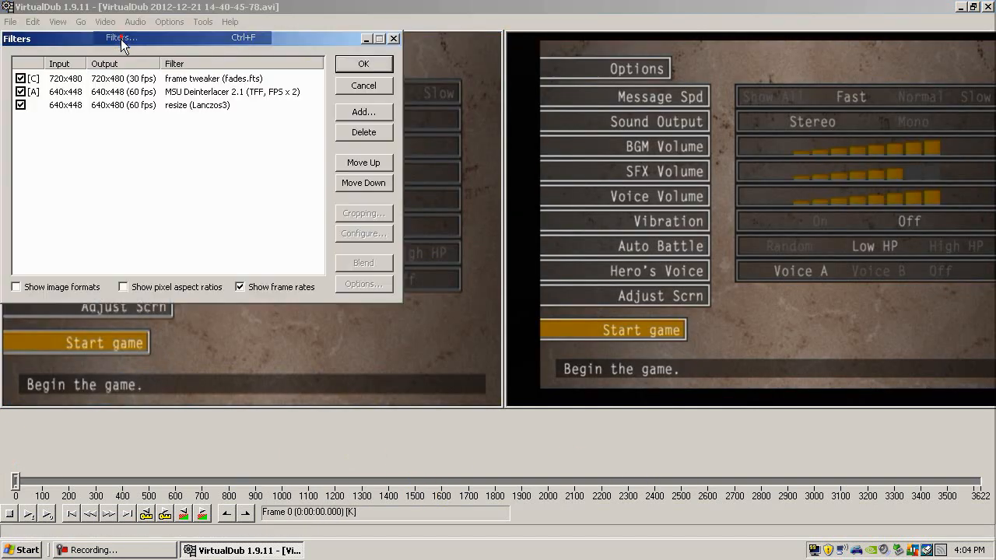
click(20, 78)
click(190, 91)
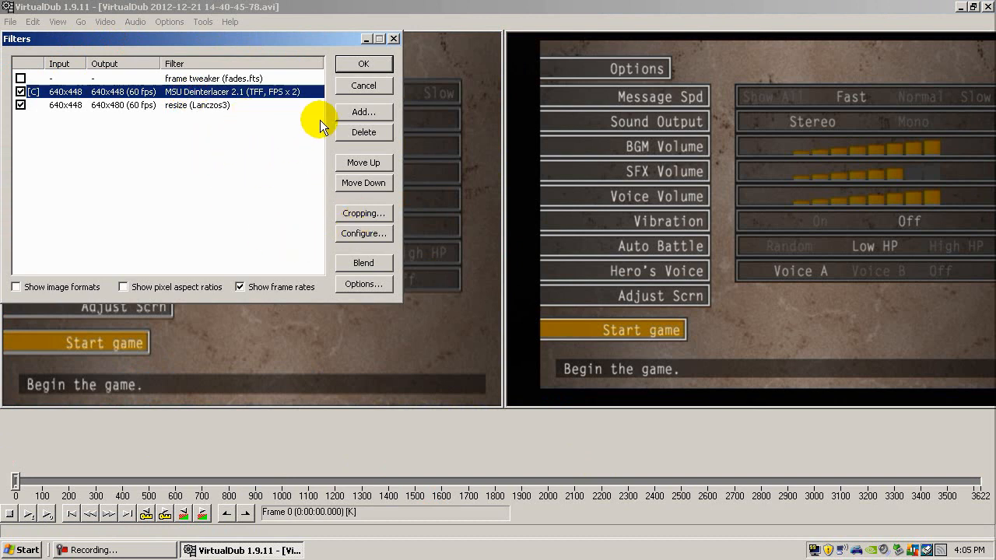
click(358, 221)
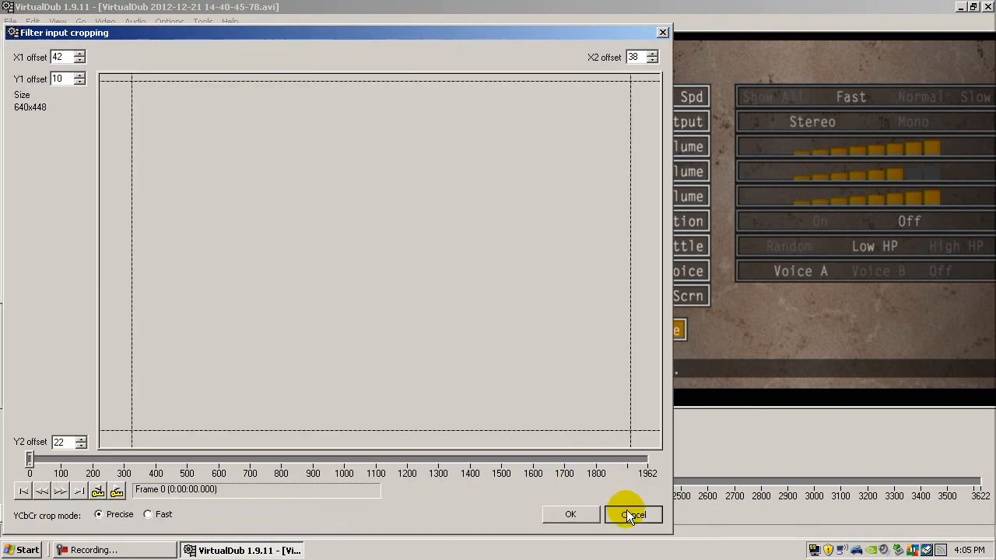
click(627, 509)
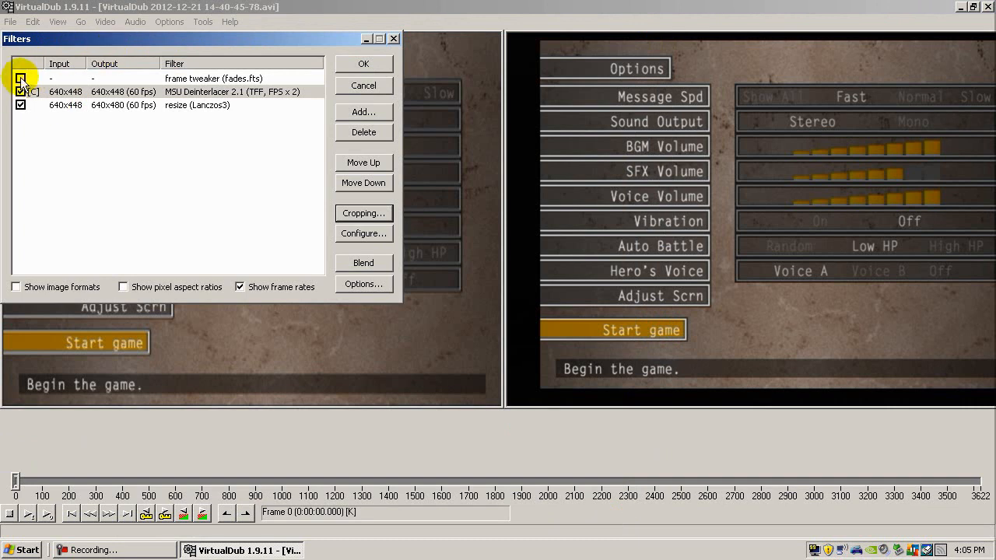
Turn the frame tweaker filter back on and accept the filter list
click(134, 92)
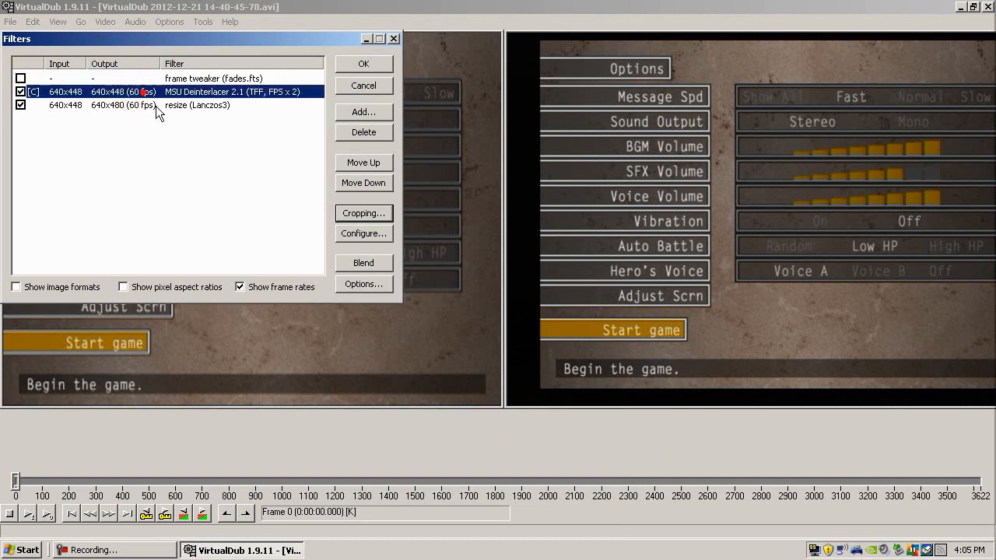
click(187, 77)
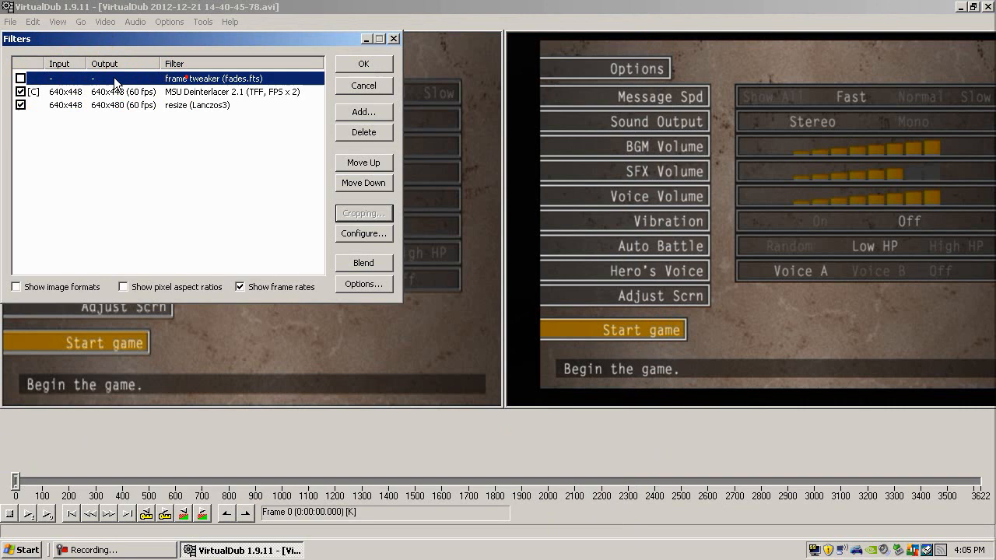
click(20, 78)
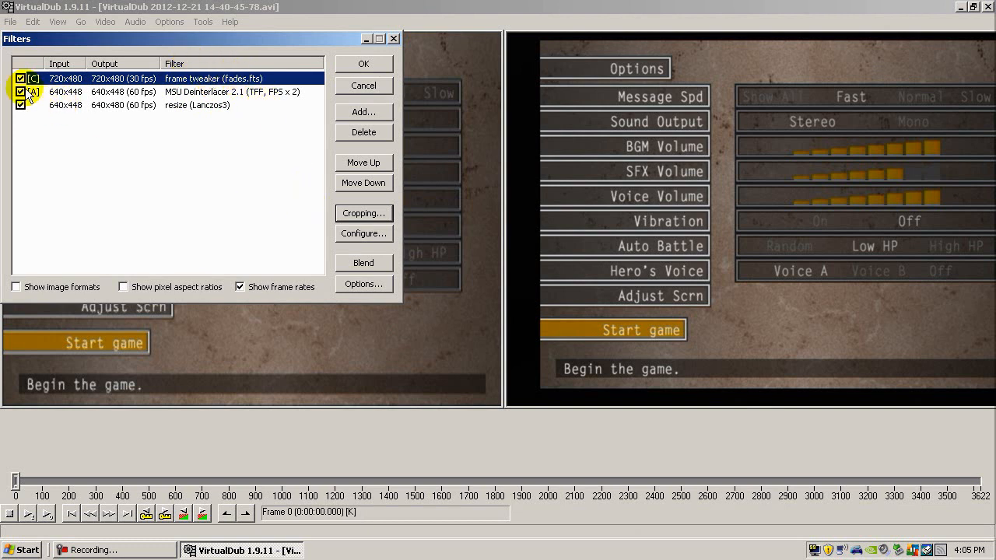
click(384, 60)
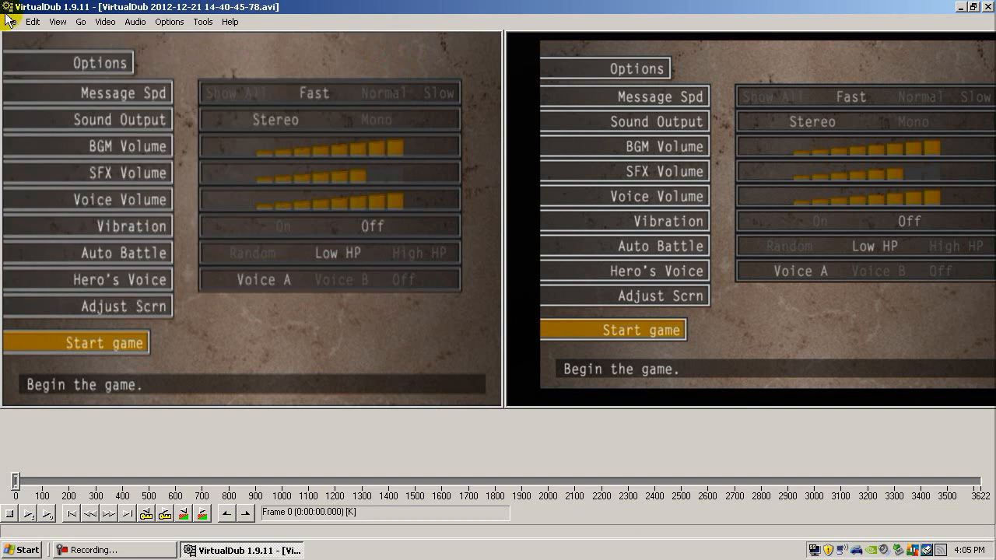
click(10, 21)
click(50, 133)
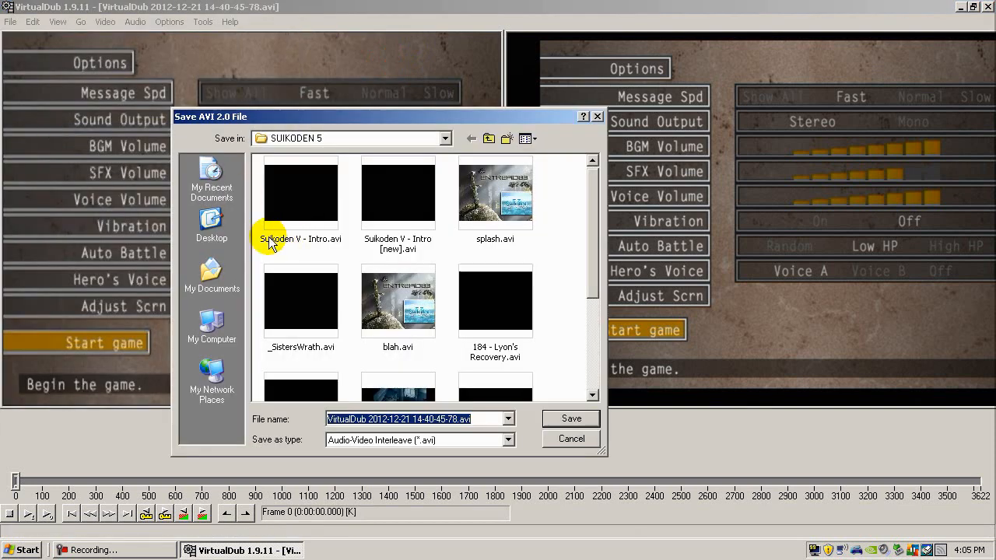
click(527, 139)
click(559, 211)
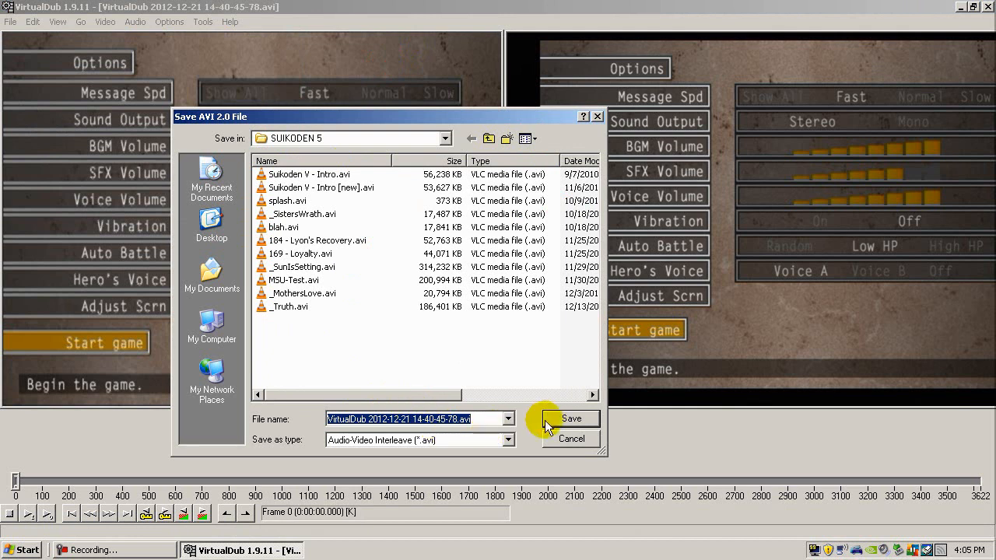
click(567, 419)
click(403, 385)
click(402, 398)
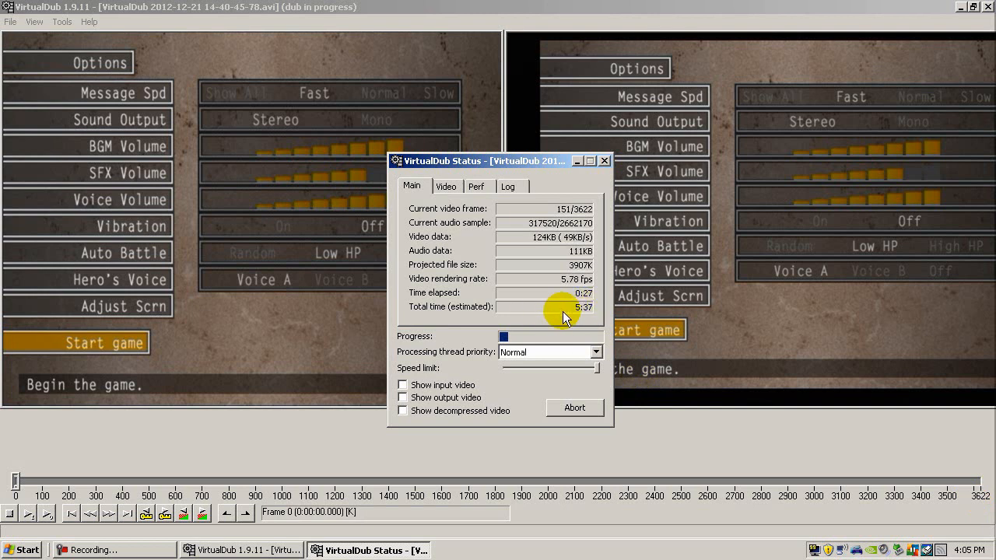
Abort the running AVI render and confirm stopping it
click(571, 409)
click(471, 310)
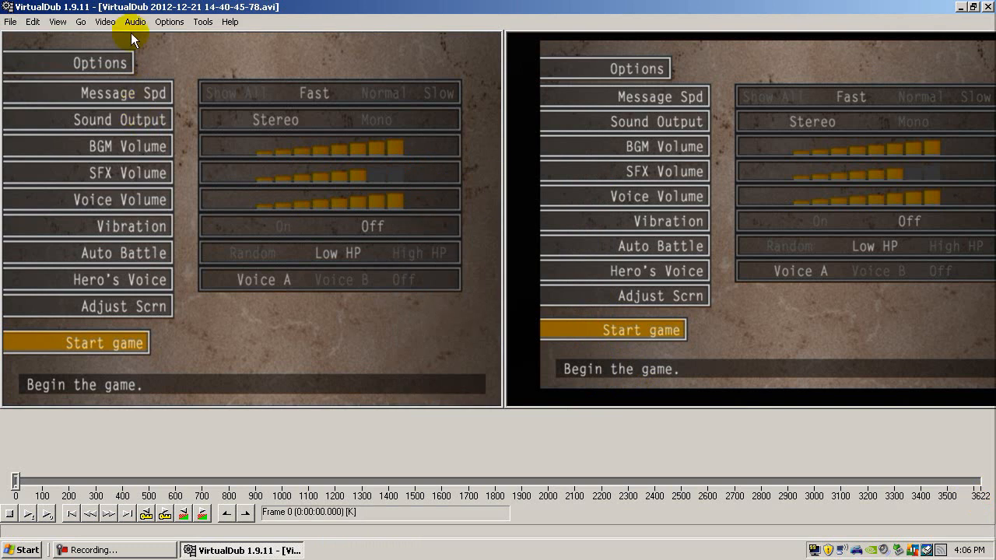
click(107, 22)
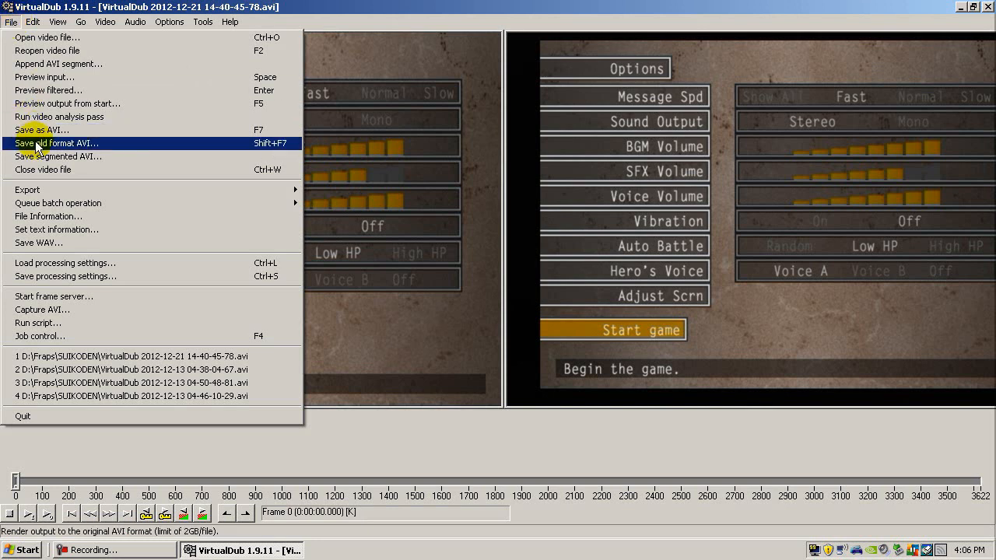
click(62, 2)
click(9, 514)
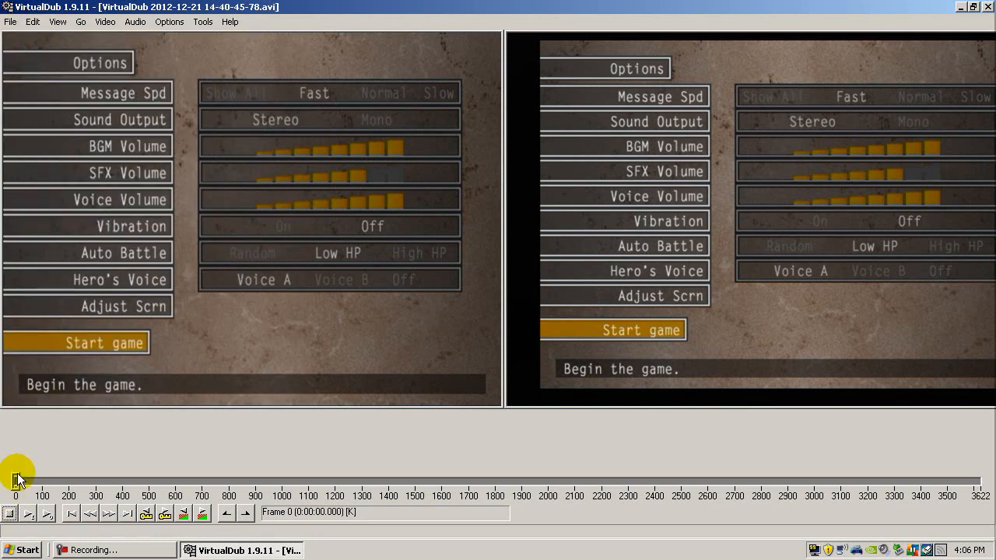
Close the open video file and quit the program
click(11, 21)
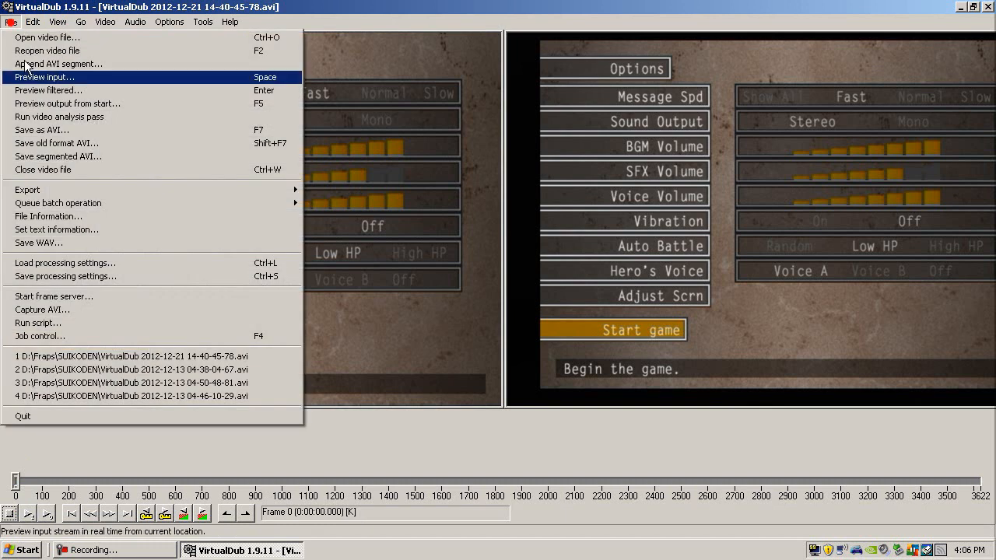
click(45, 171)
click(10, 21)
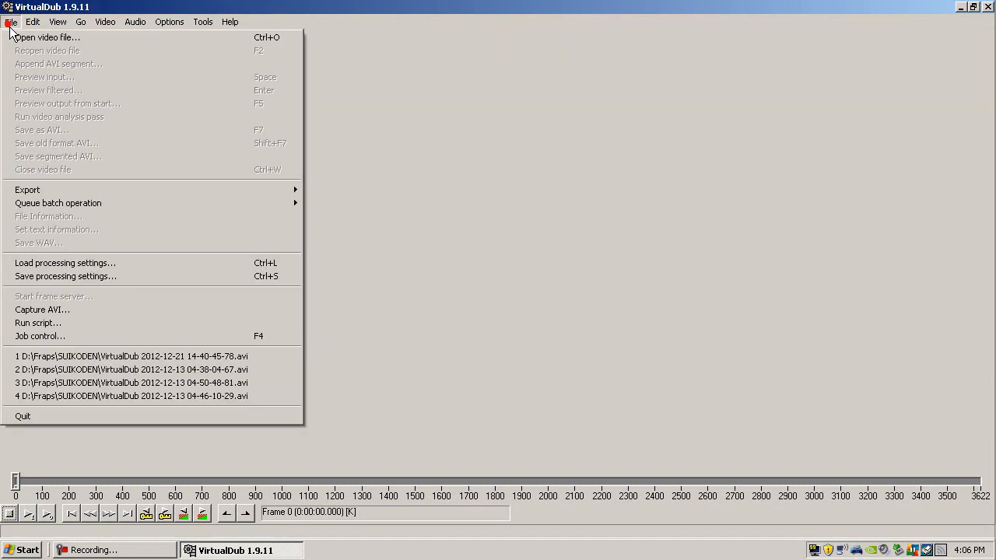
click(129, 417)
drag(488, 380, 843, 435)
click(496, 488)
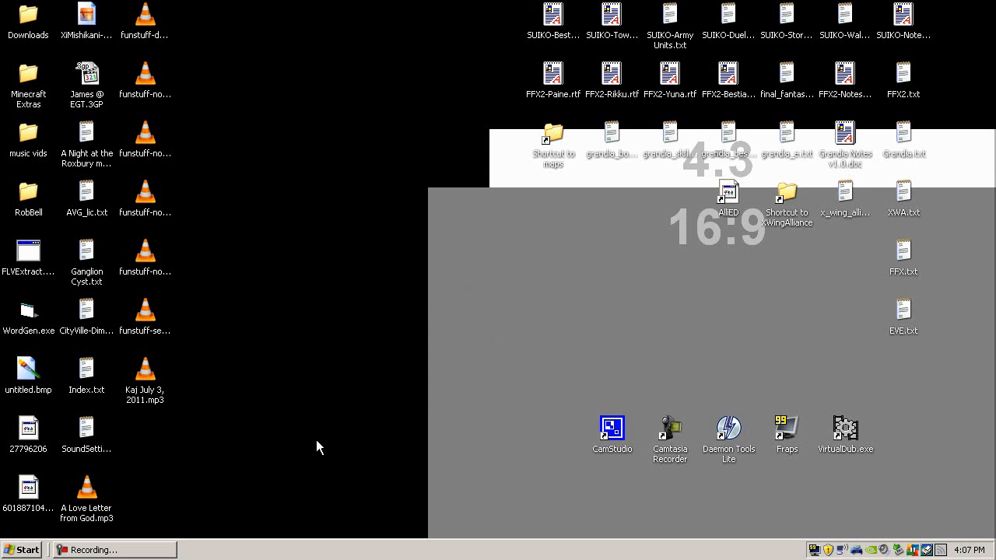
click(144, 547)
drag(292, 382, 599, 406)
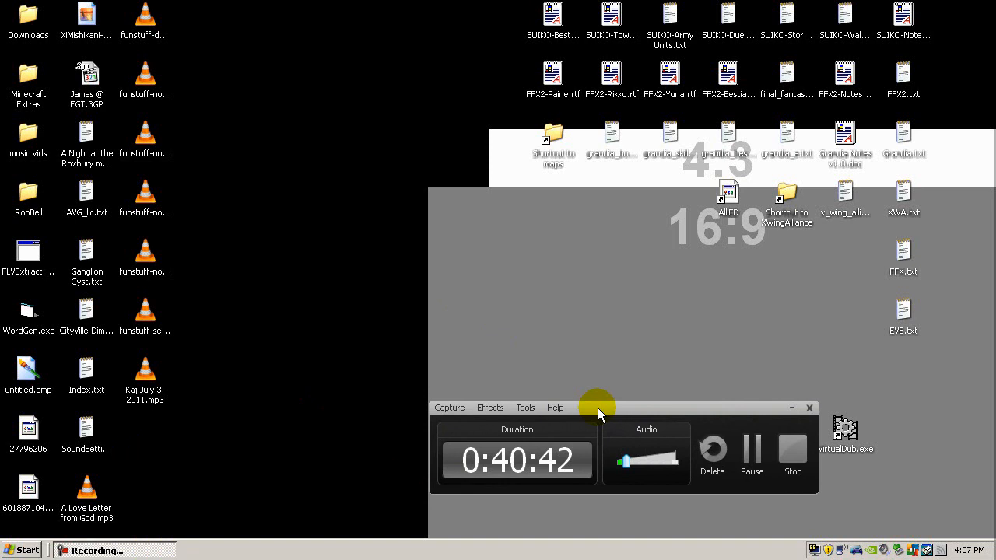